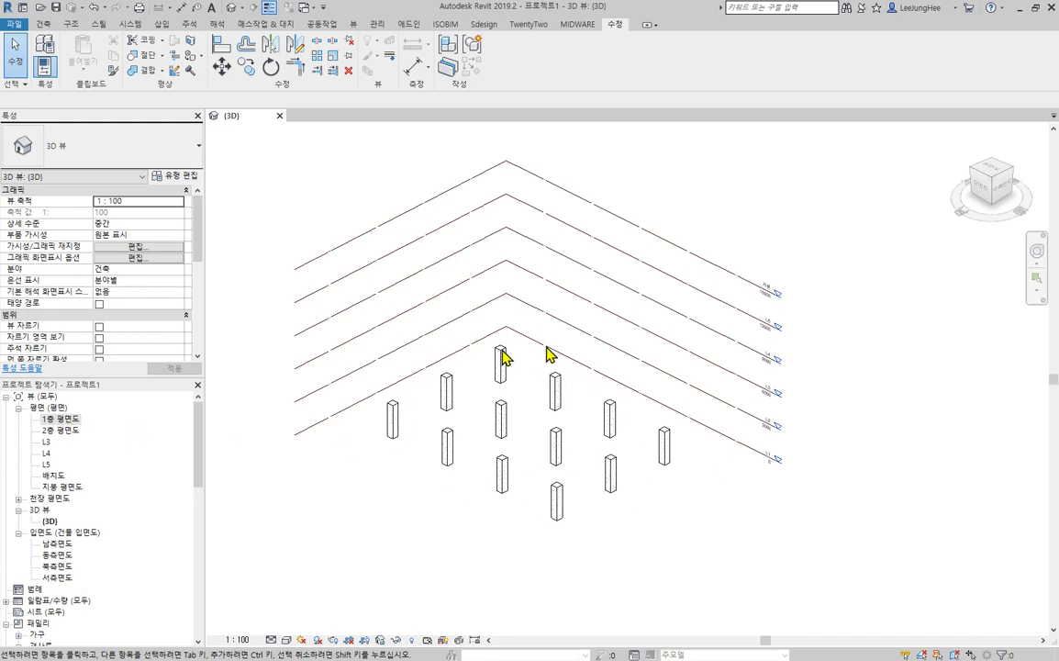
Step: Open the 1층 평면도 floor plan view showing the column grid
shift+middle_drag(775, 537, 755, 492)
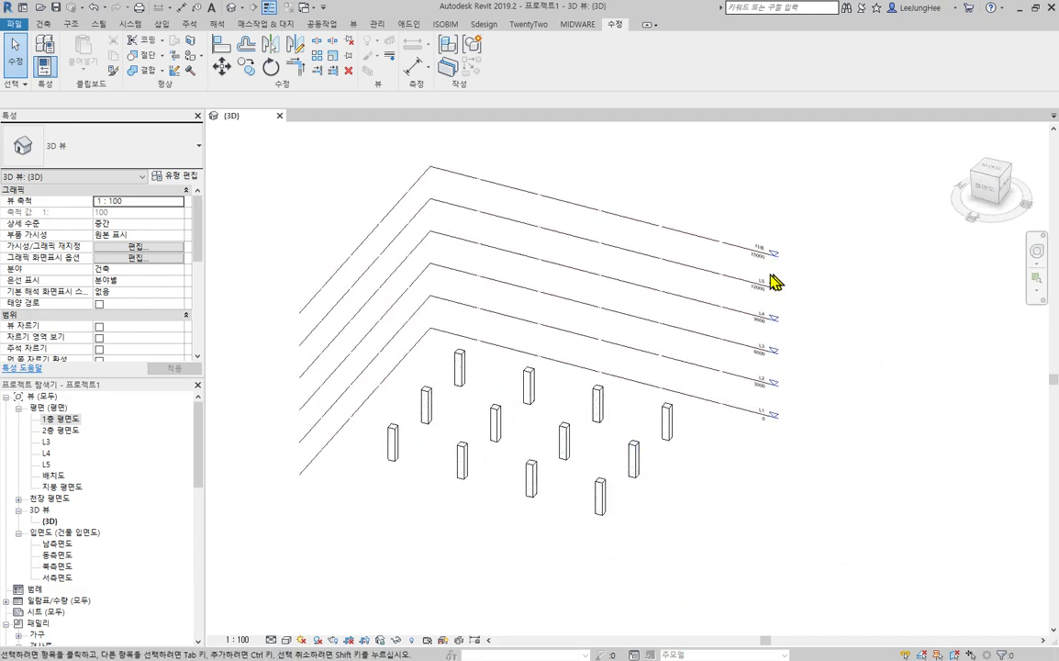
shift+middle_drag(831, 535, 705, 520)
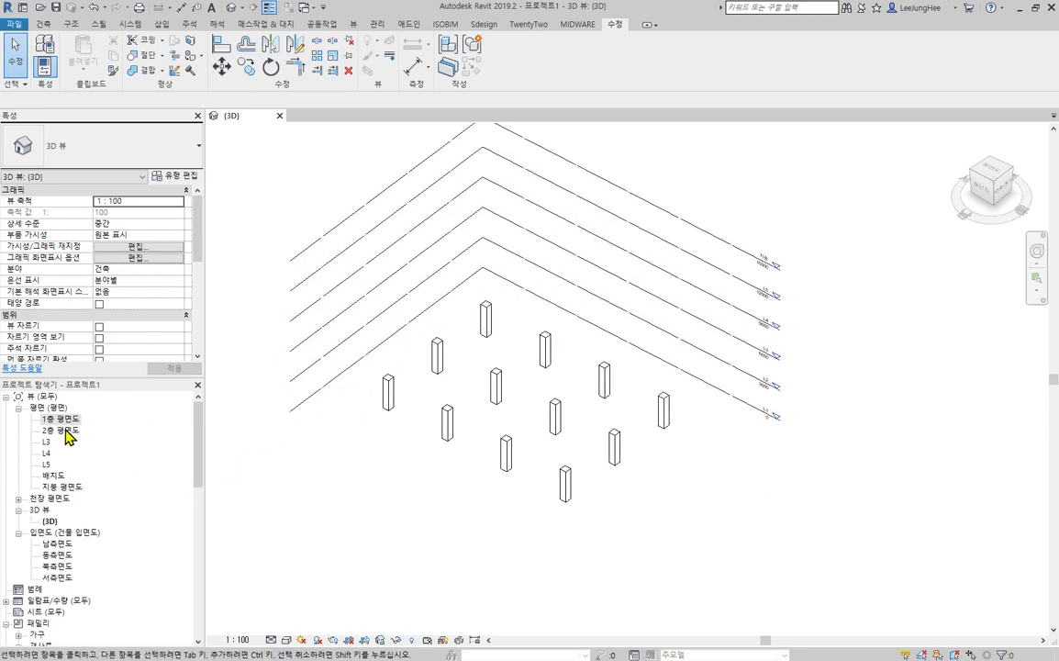
click(65, 431)
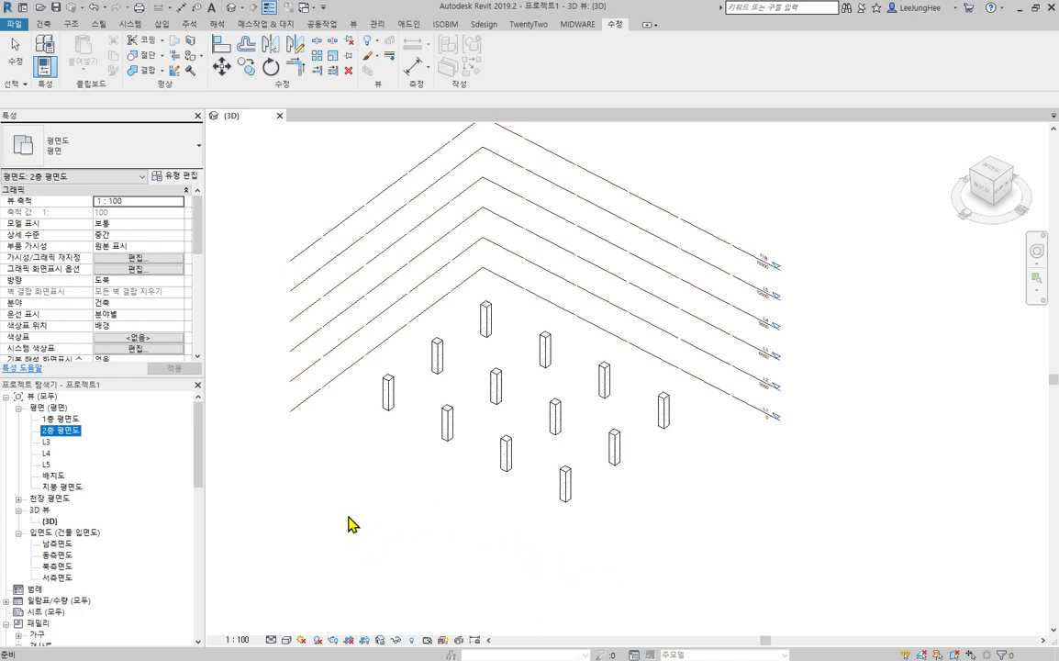
double_click(69, 418)
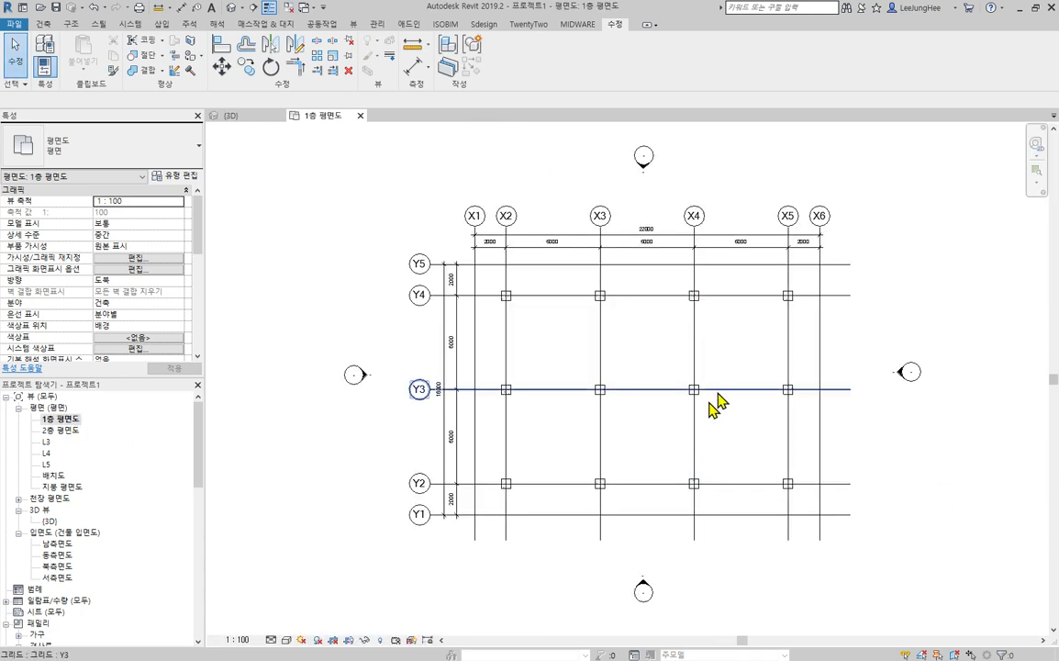
scroll(725, 408, up, 2)
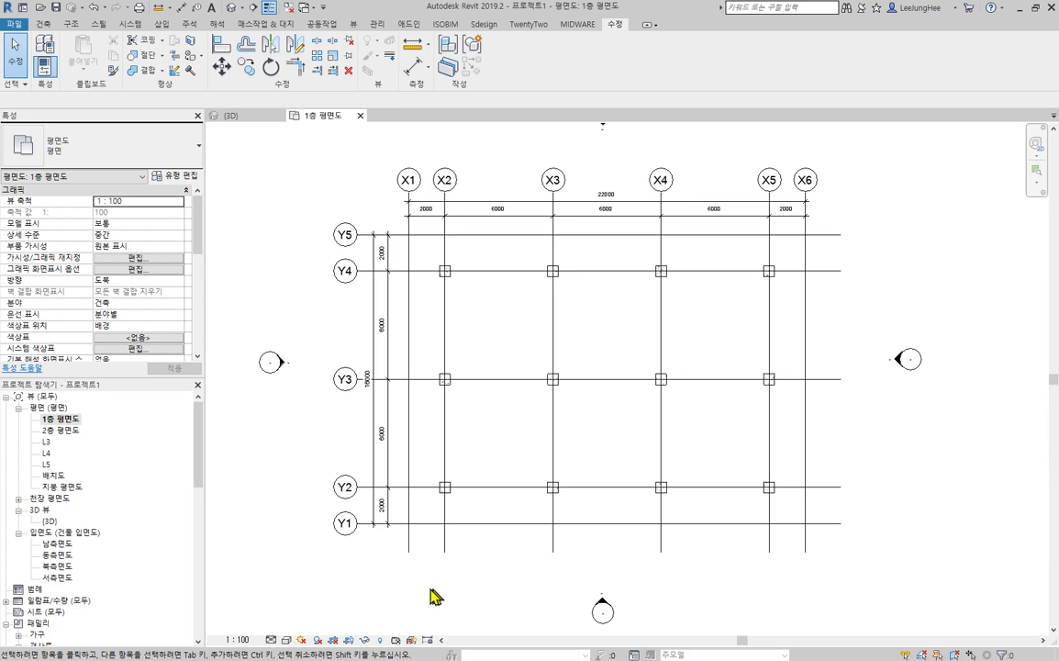
drag(395, 594, 860, 265)
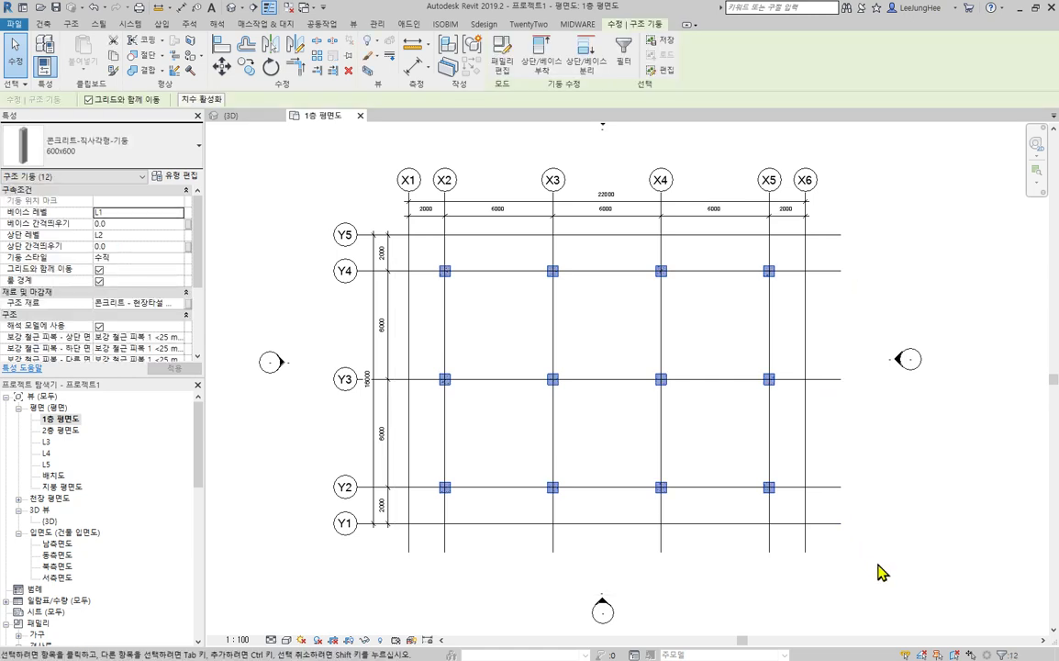
drag(877, 562, 413, 248)
click(874, 560)
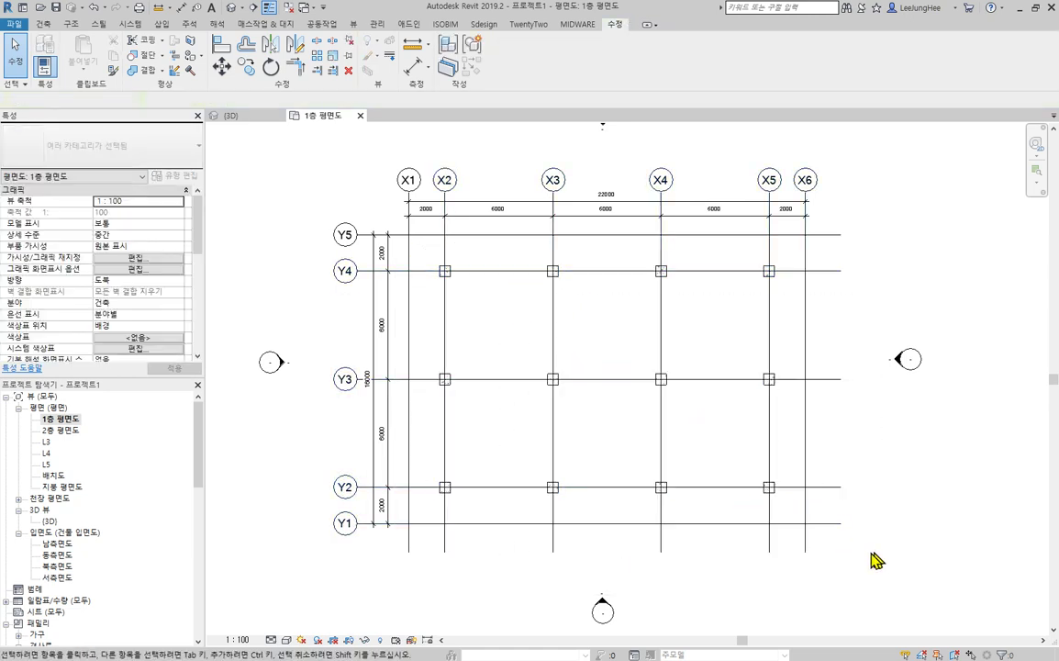
Step: Select the columns in 1층 평면도, filter out the 그리드 category to keep only 구조 기둥, and copy the columns to the clipboard
drag(865, 575, 419, 246)
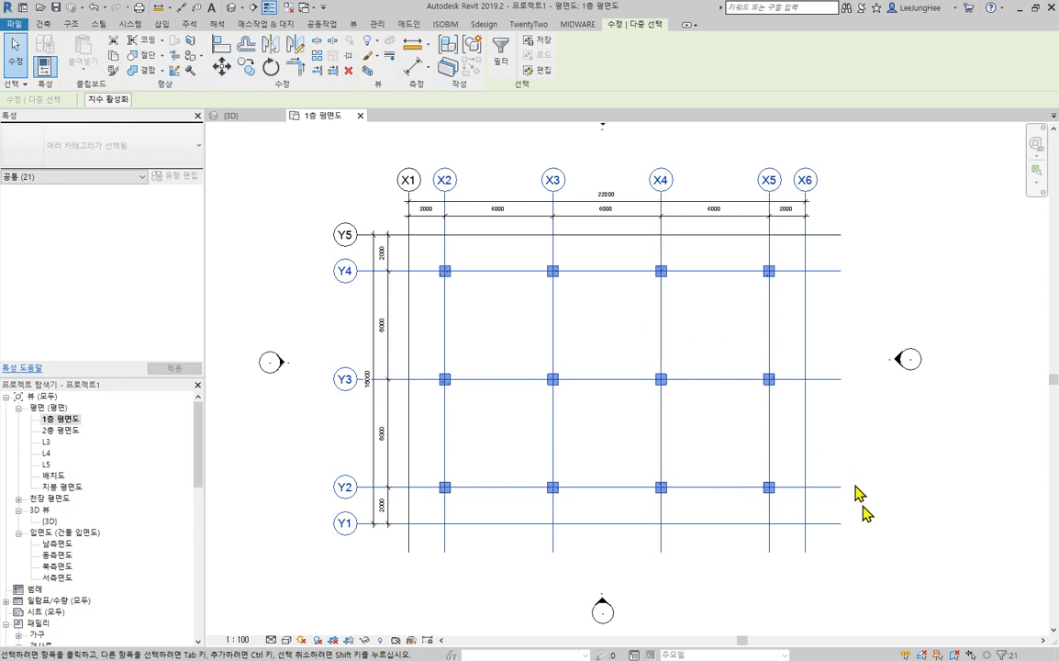
click(507, 61)
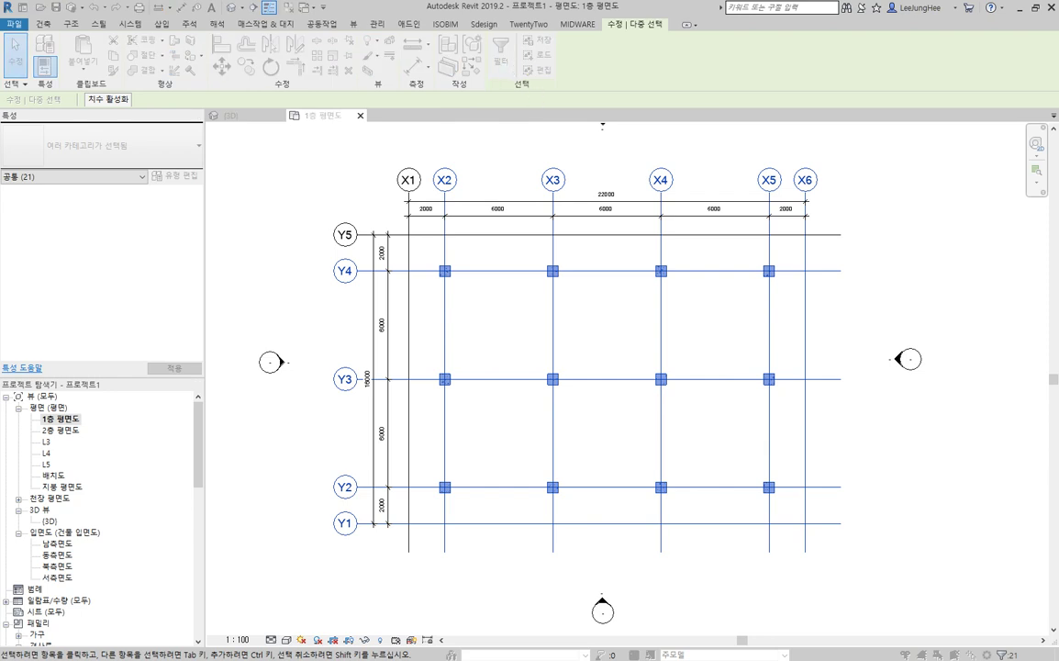
drag(702, 285, 445, 194)
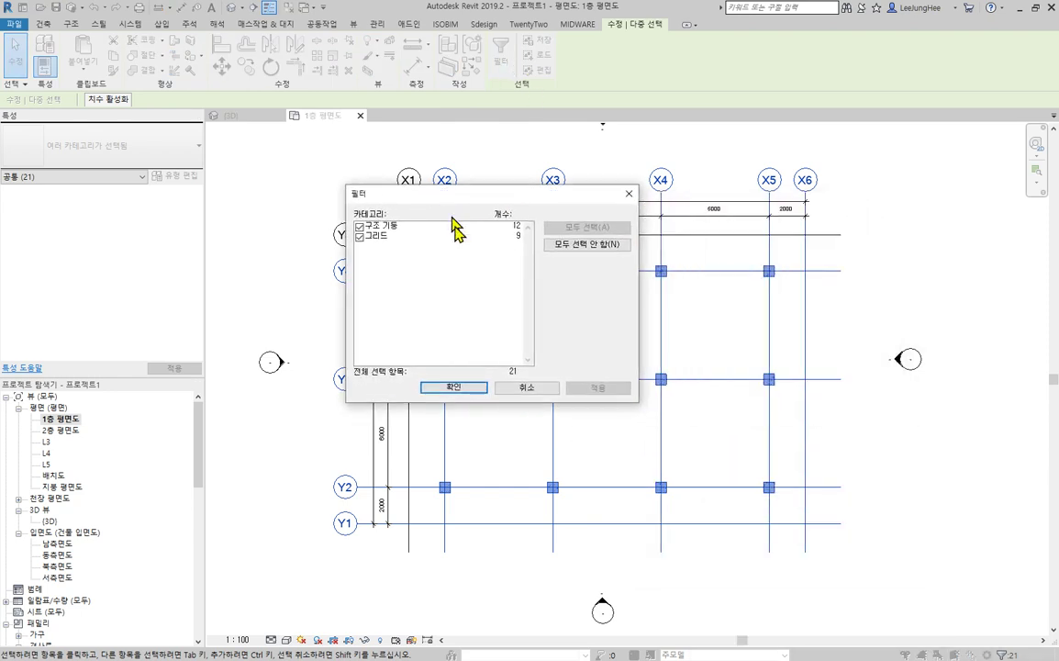
click(360, 236)
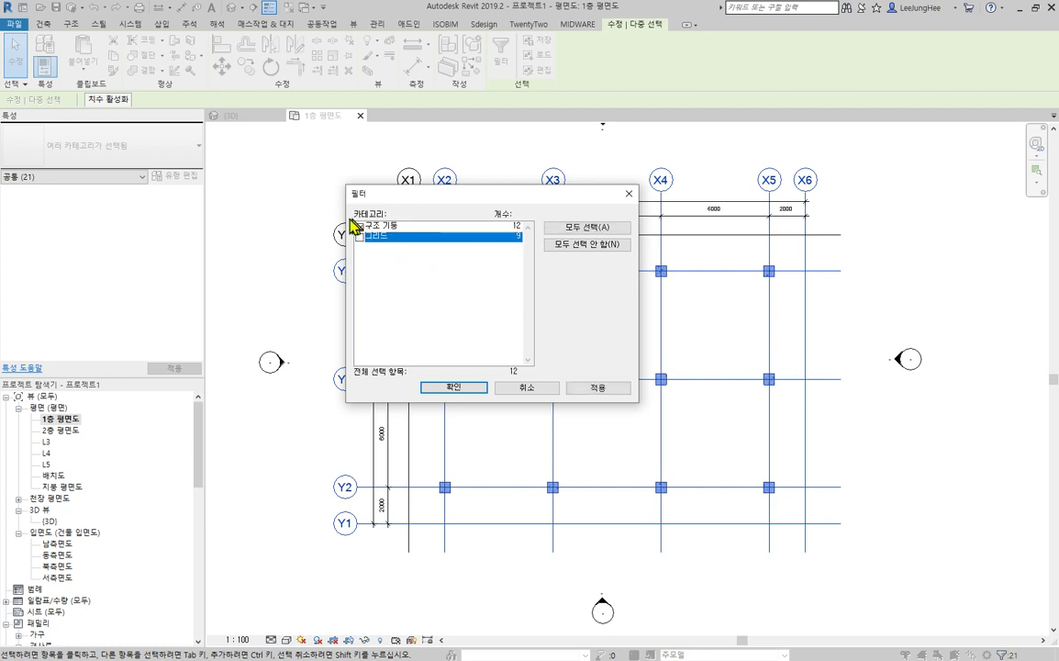
click(453, 386)
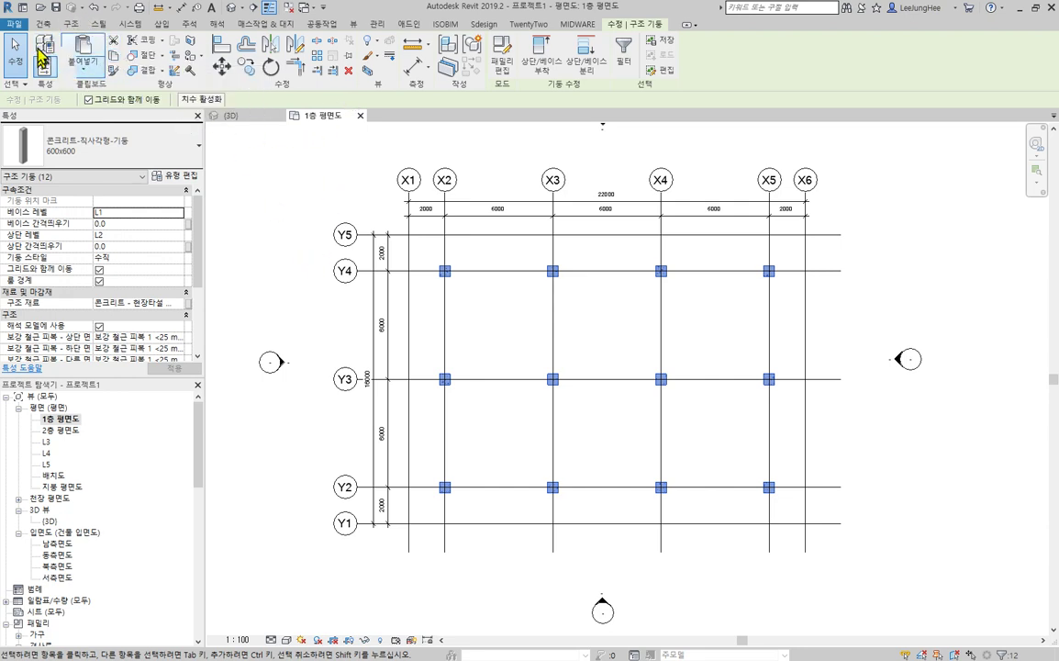
click(119, 53)
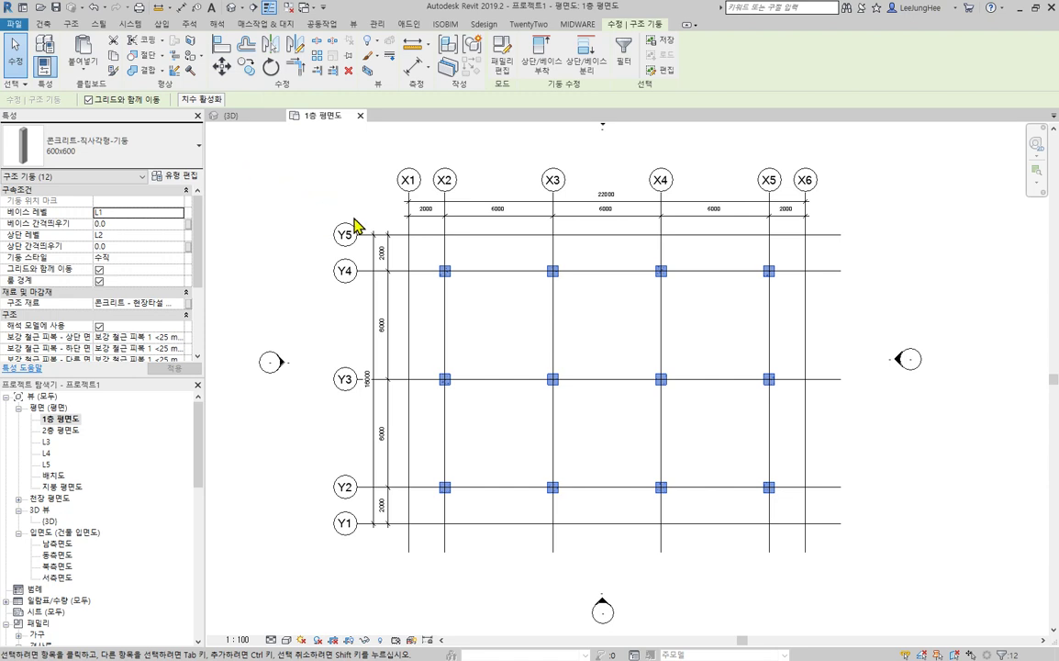
click(286, 254)
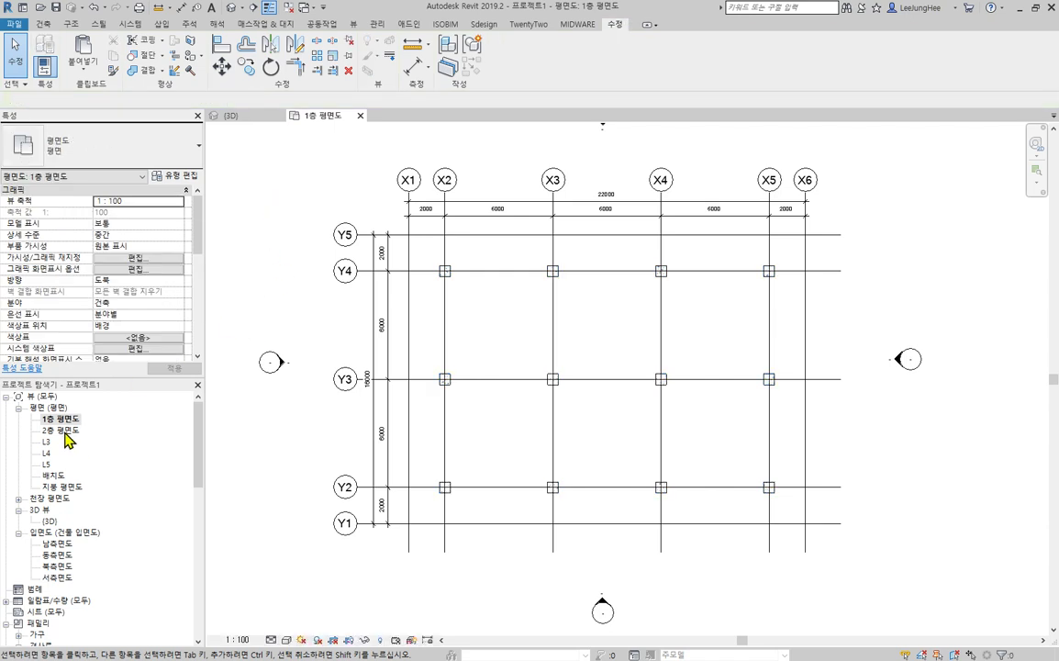
Step: Open the 2층 평면도 view and switch its underlay base level to 없음 and back to L1
double_click(66, 431)
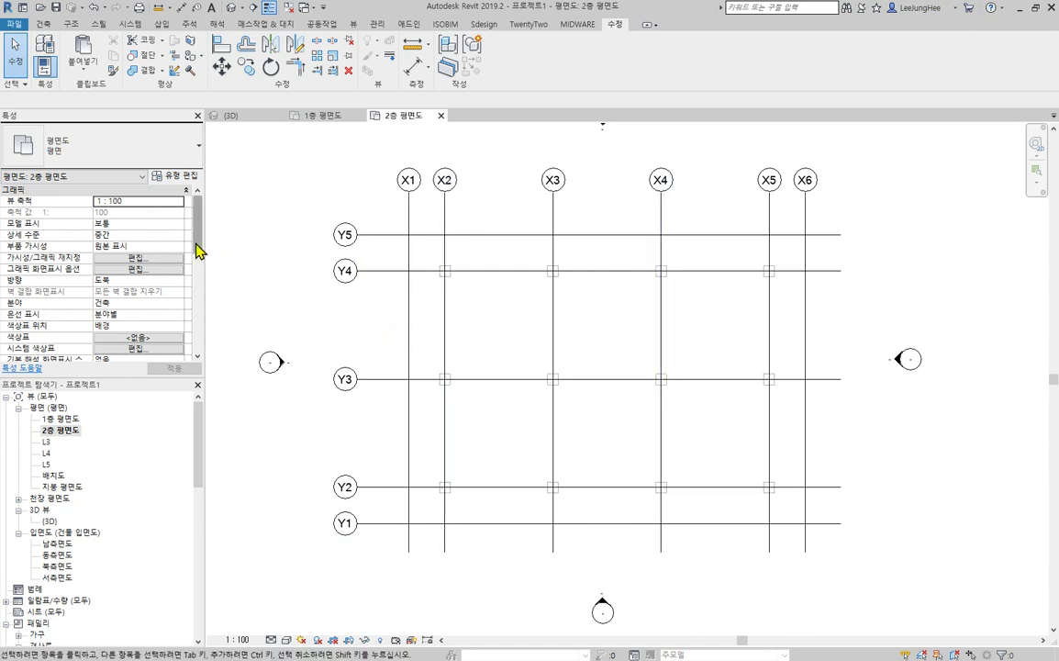
drag(201, 231, 203, 260)
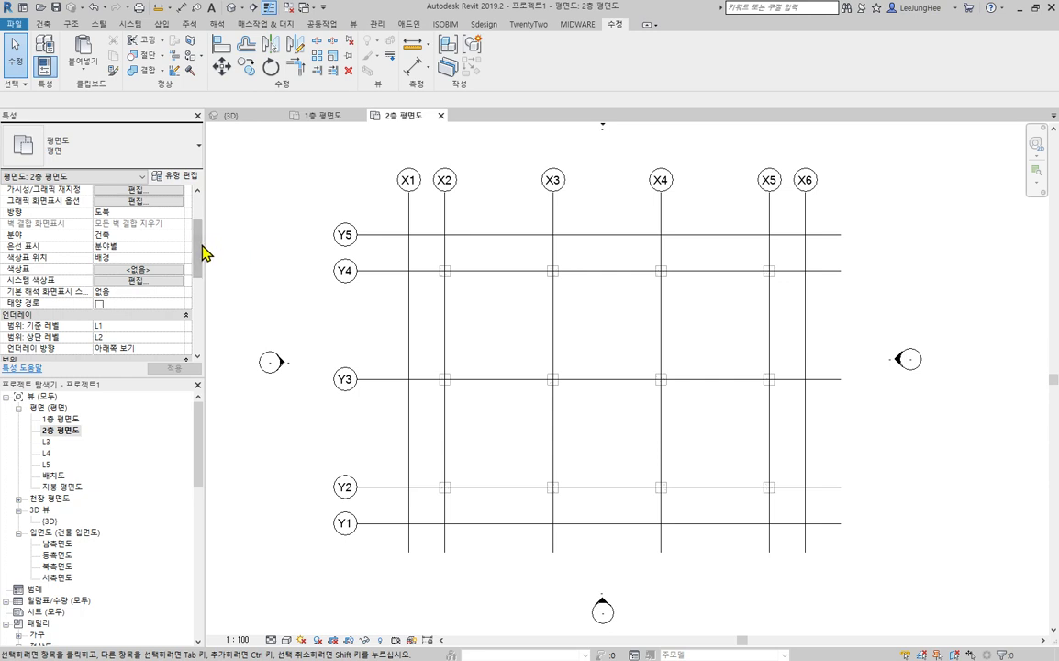
mouse_move(201, 236)
mouse_down()
mouse_move(203, 269)
mouse_move(202, 252)
mouse_up()
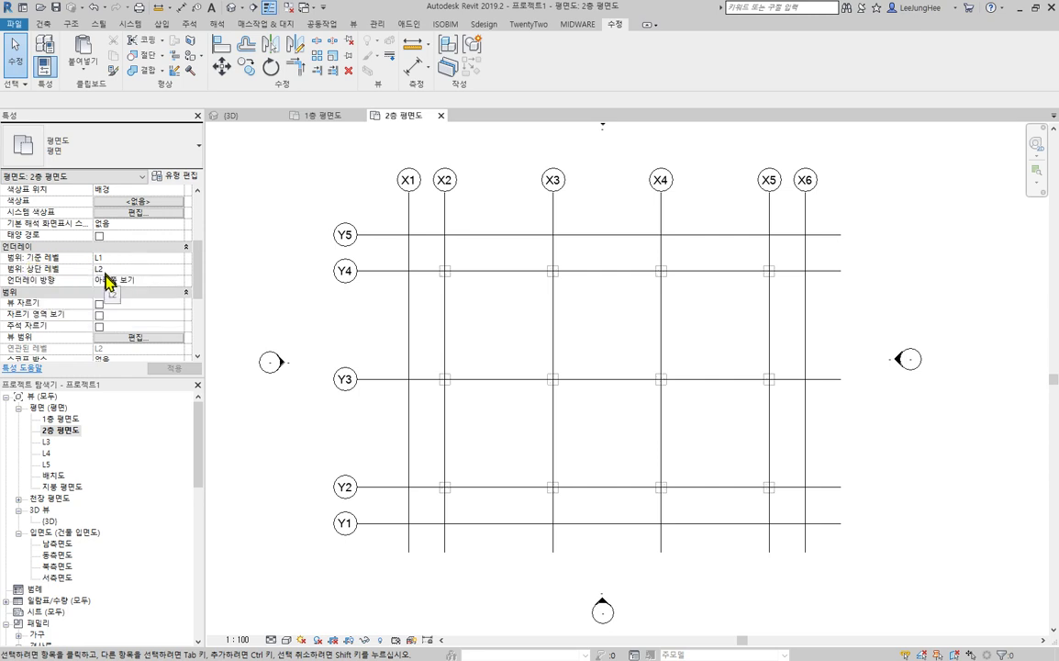
click(186, 260)
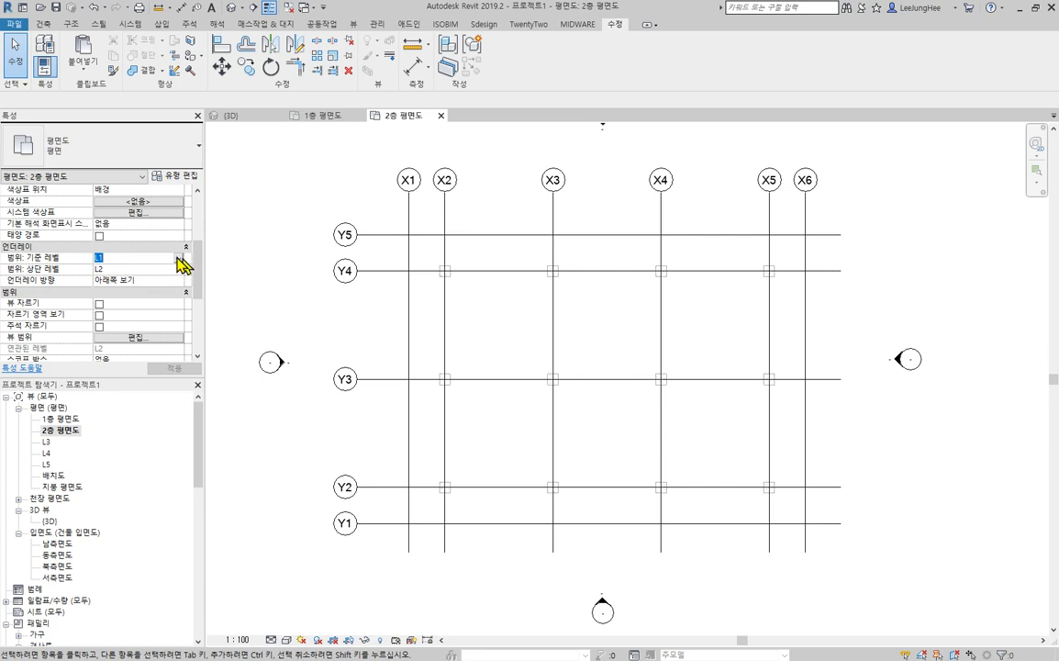
click(179, 259)
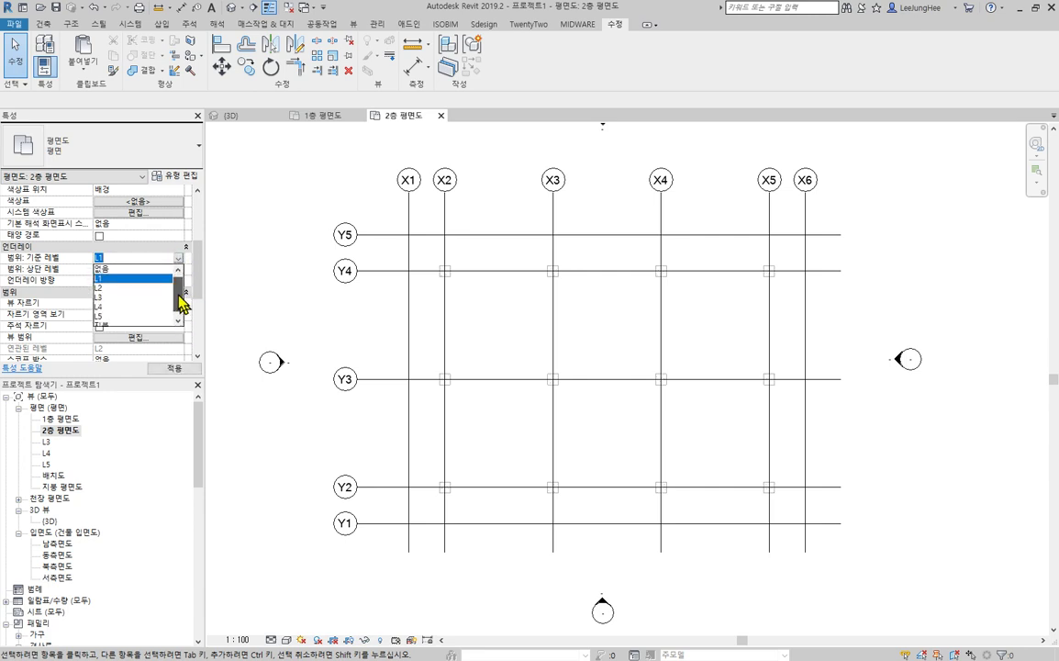
scroll(180, 298, up, 1)
click(104, 268)
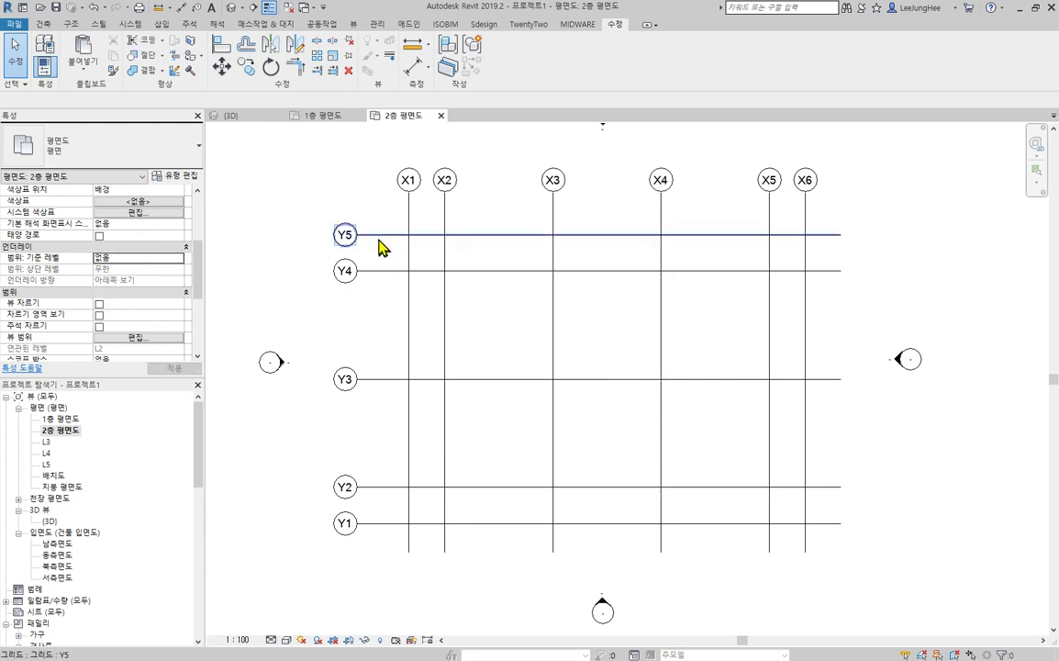
click(181, 259)
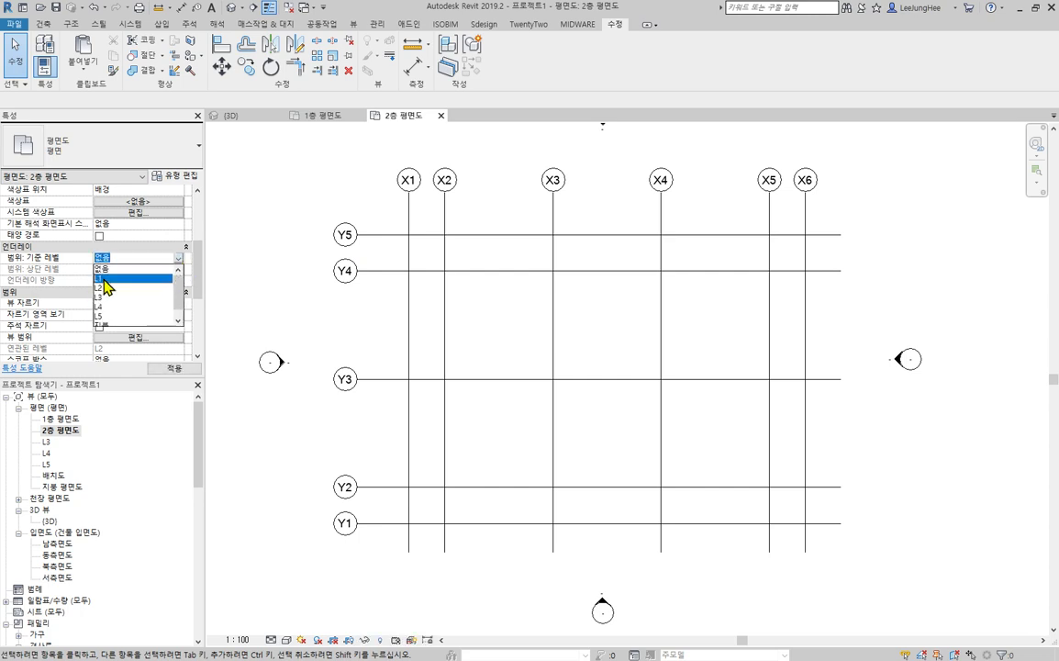
click(70, 280)
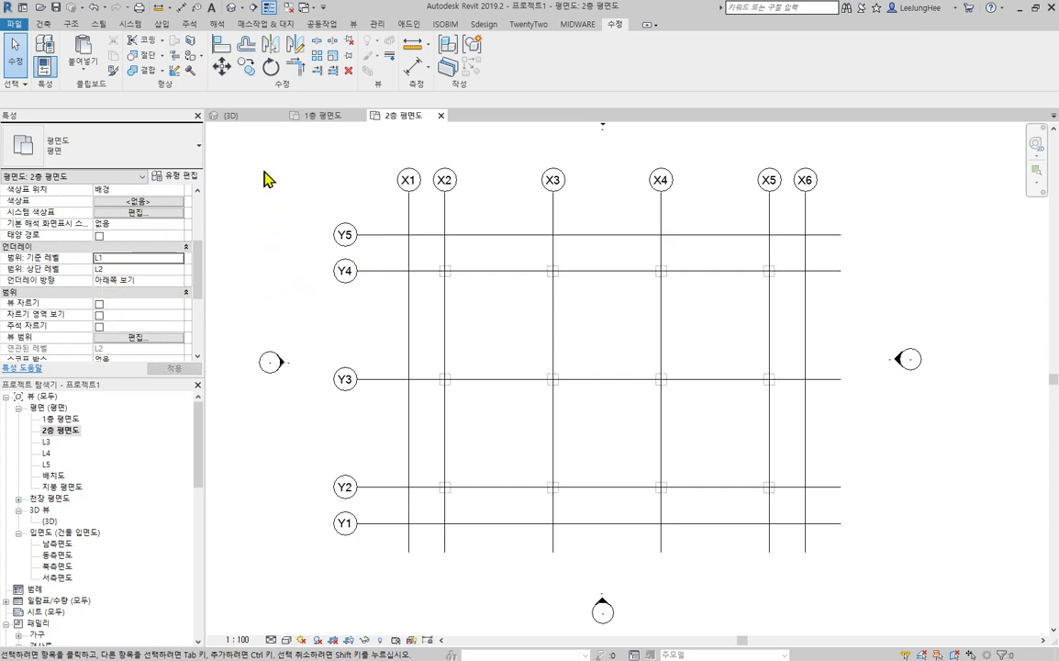
Step: Try to window-select the first-floor columns shown as an underlay in the 2층 평면도 view
scroll(464, 284, up, 5)
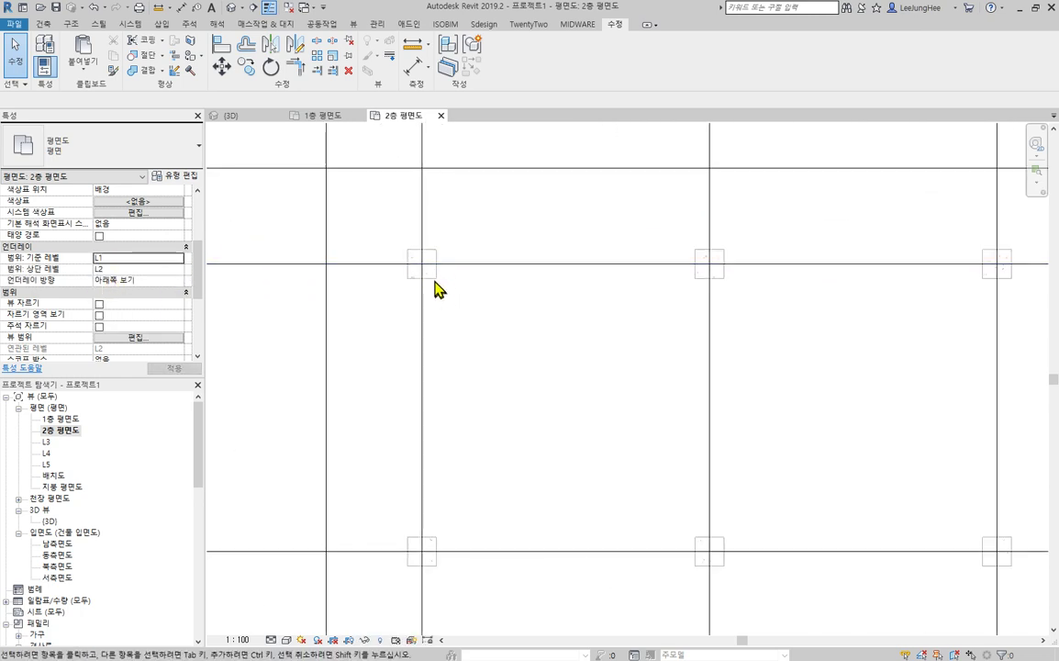
scroll(437, 285, up, 5)
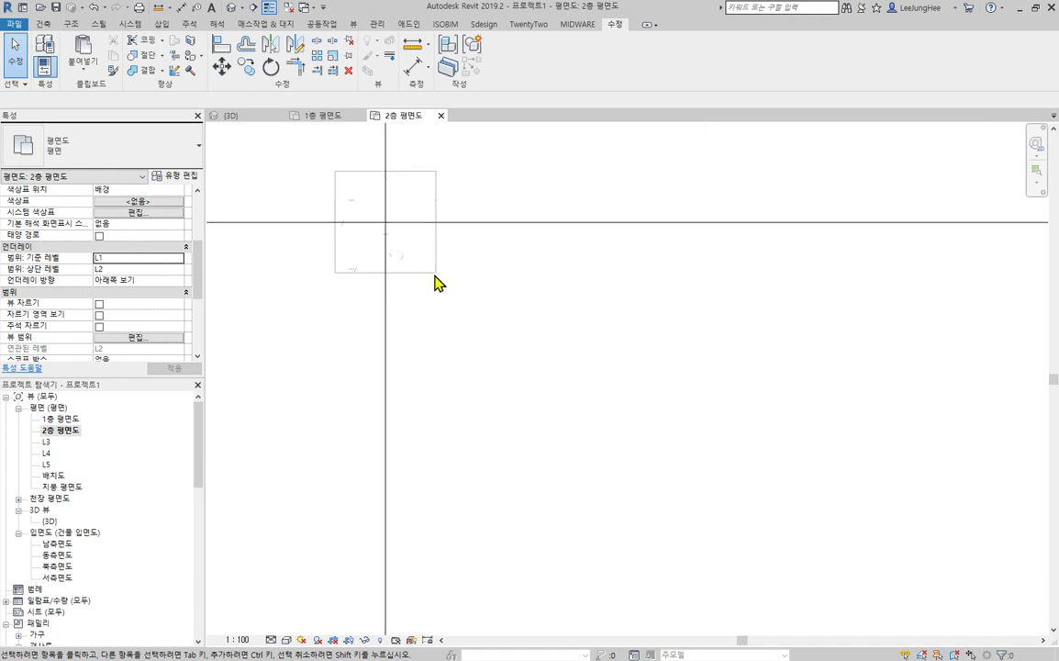
drag(506, 347, 435, 267)
scroll(603, 371, down, 3)
drag(417, 198, 647, 380)
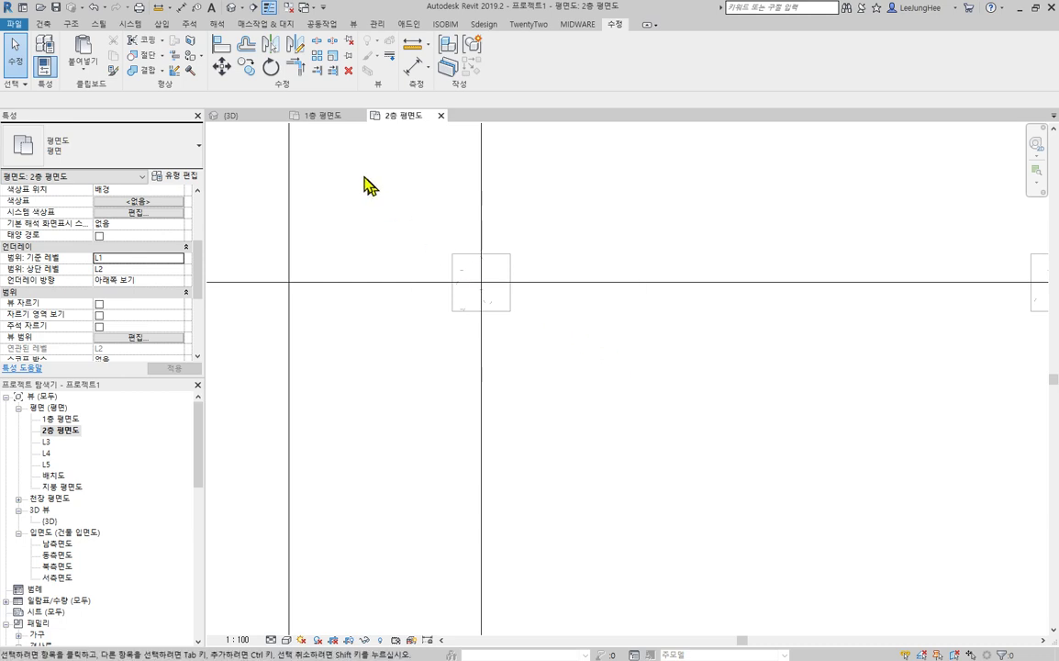
drag(363, 174, 648, 413)
scroll(588, 355, down, 4)
middle_drag(719, 381, 643, 439)
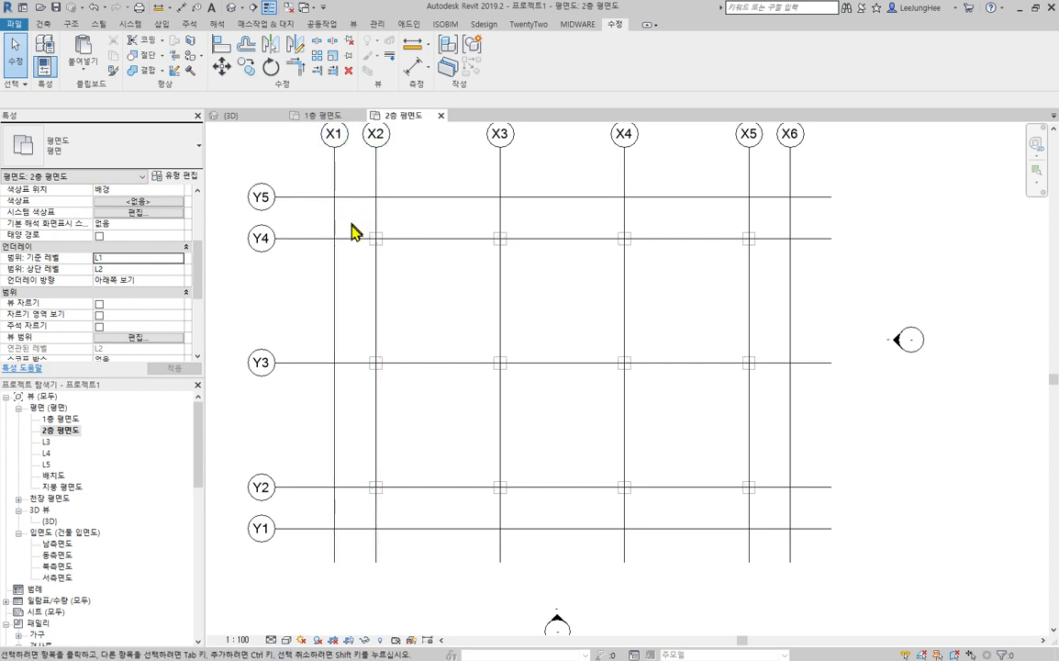
drag(306, 180, 816, 565)
drag(309, 161, 785, 560)
middle_drag(660, 456, 693, 468)
click(399, 302)
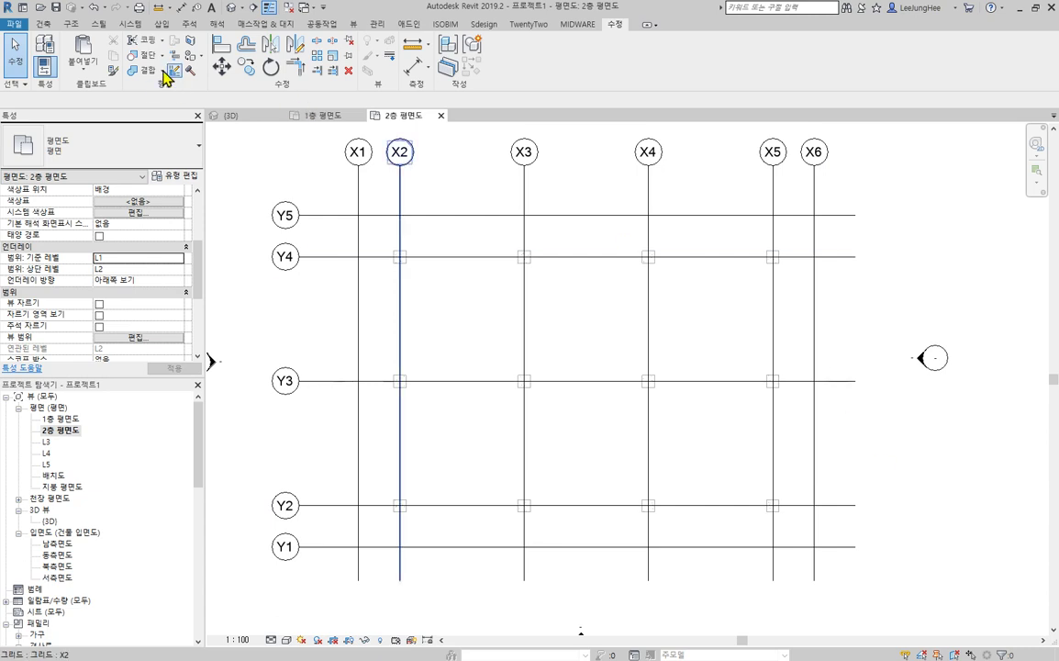
Step: Paste the copied columns into 2층 평면도 aligned to the current view, and inspect the stacked columns in the 3D view
click(84, 70)
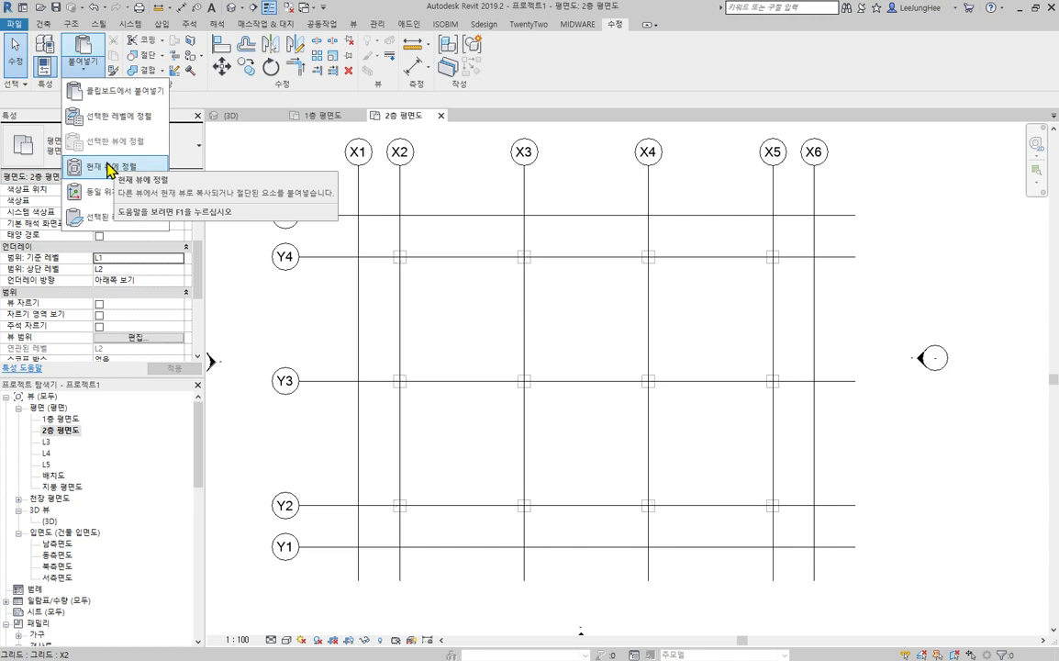
click(110, 166)
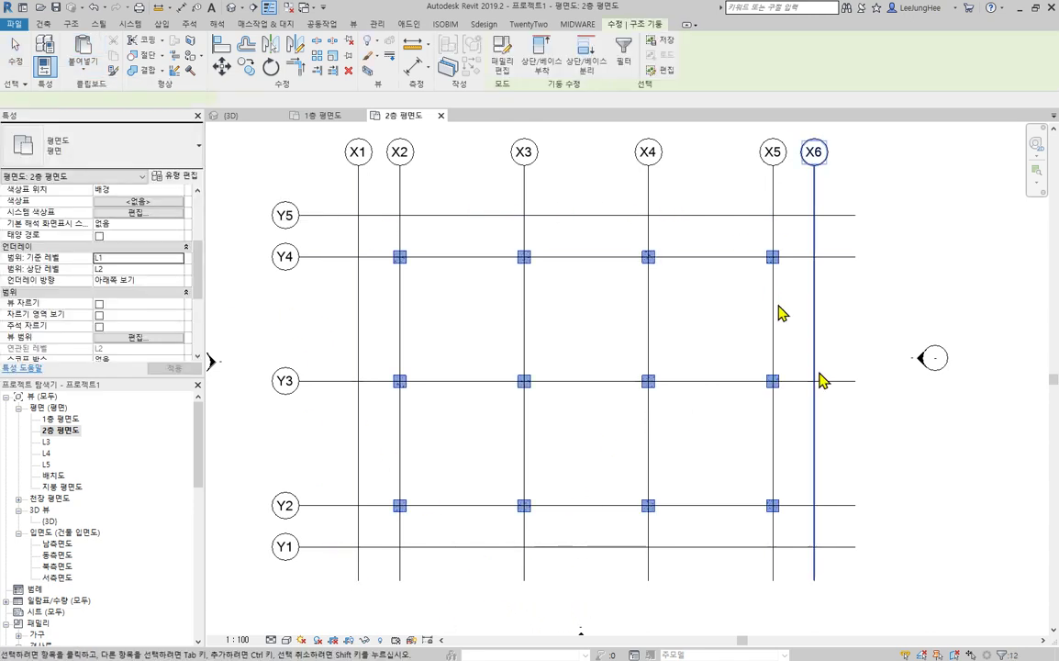
click(233, 8)
key(Escape)
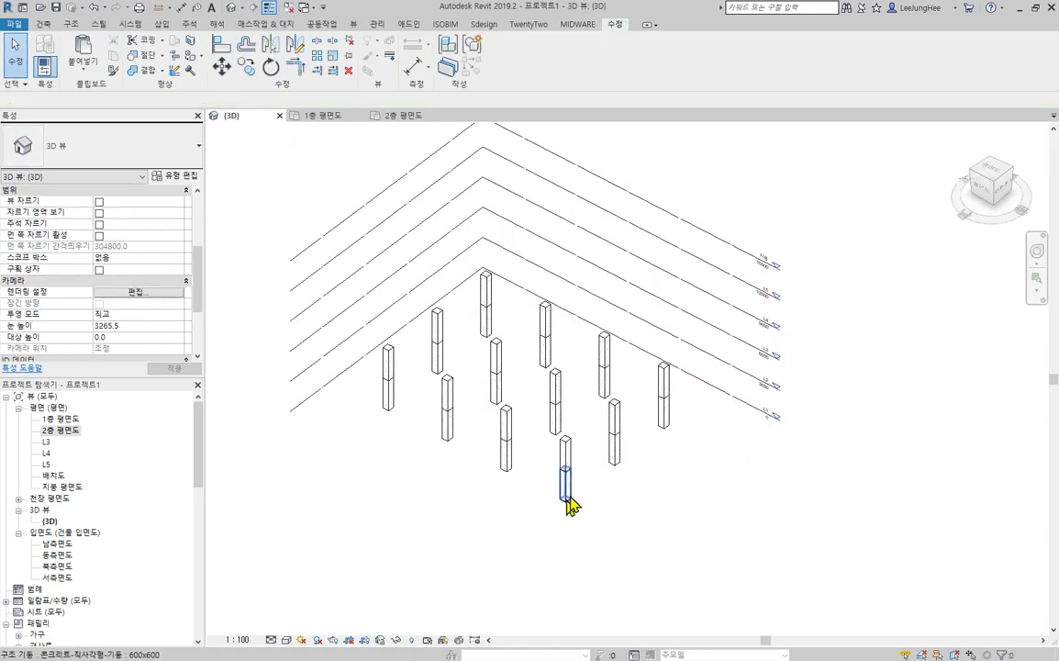
scroll(568, 505, up, 3)
middle_drag(721, 495, 1000, 602)
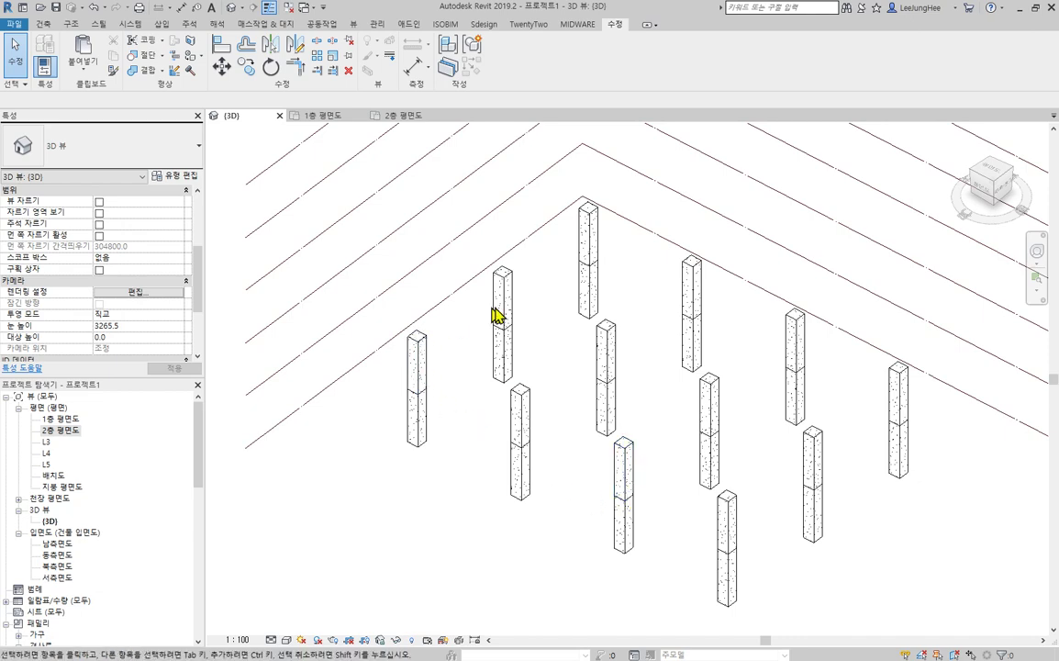
scroll(496, 314, down, 4)
Step: Open the L3 plan view, paste the copied columns aligned to the current view, and inspect them in the 3D view
click(45, 441)
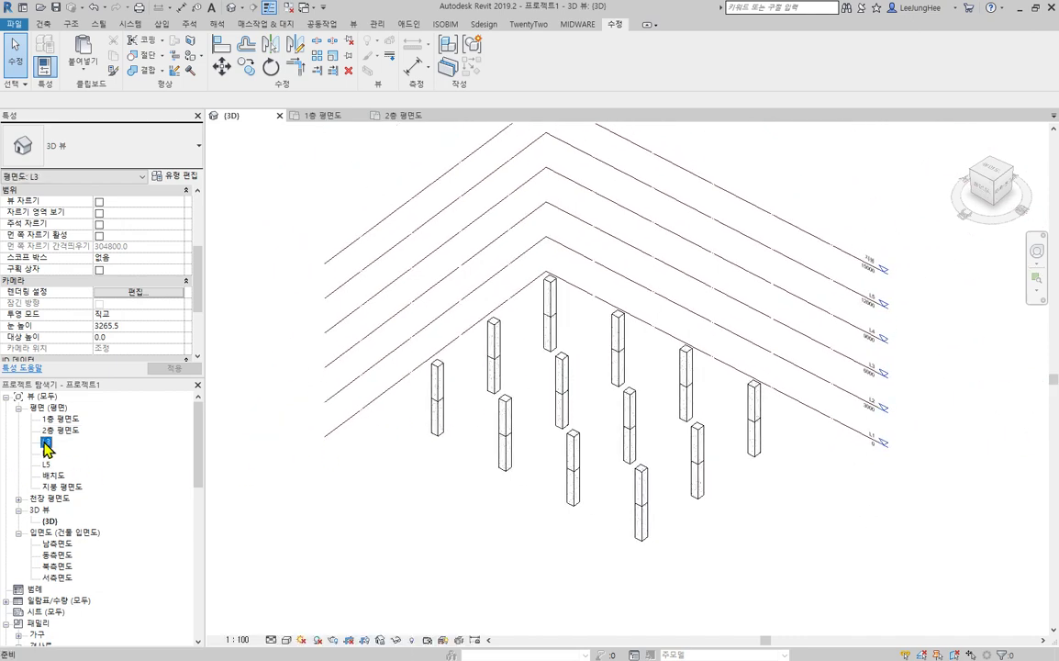
double_click(45, 442)
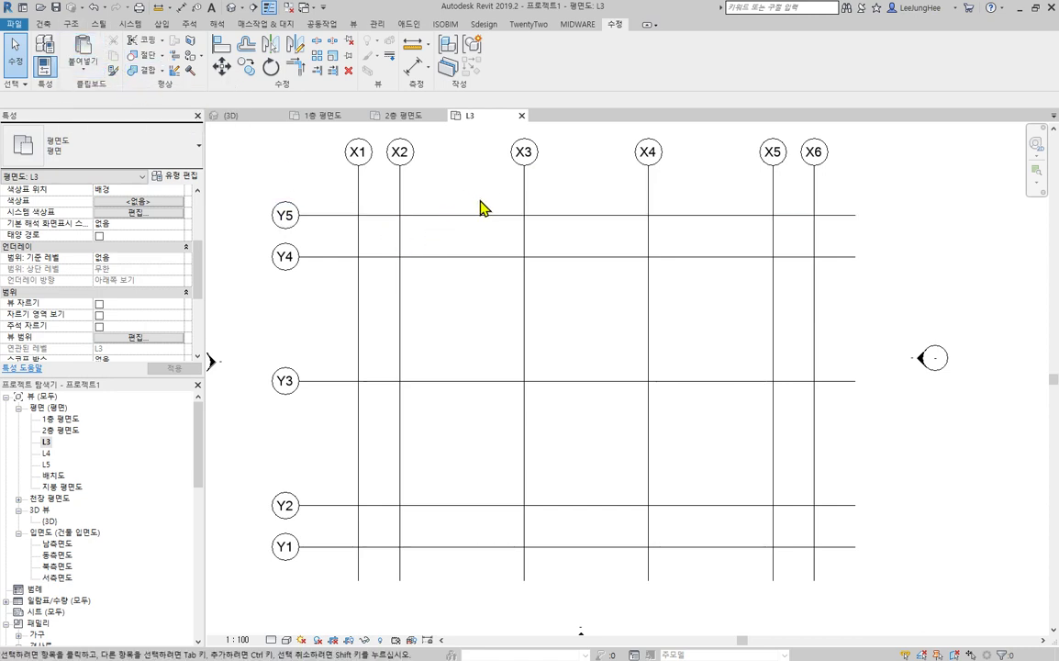
middle_drag(617, 367, 629, 397)
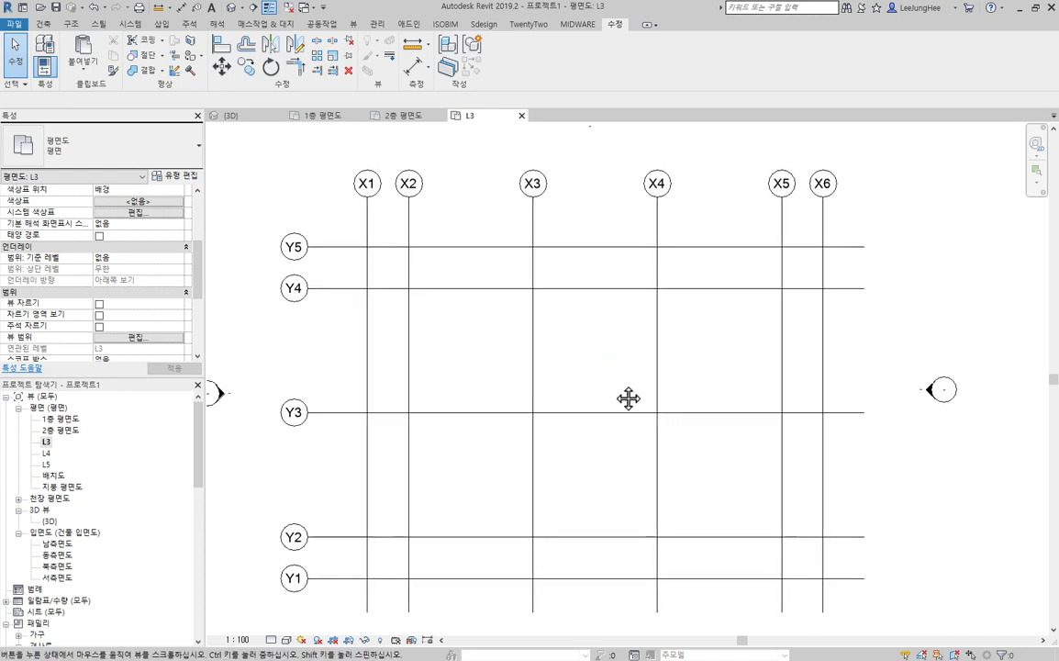
click(88, 74)
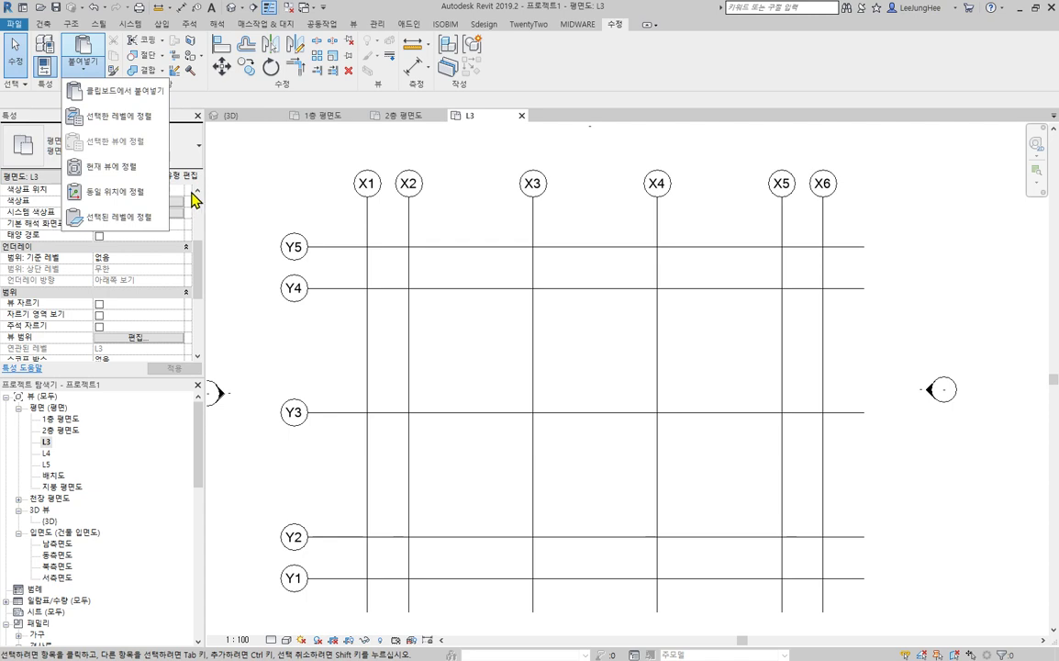
click(145, 174)
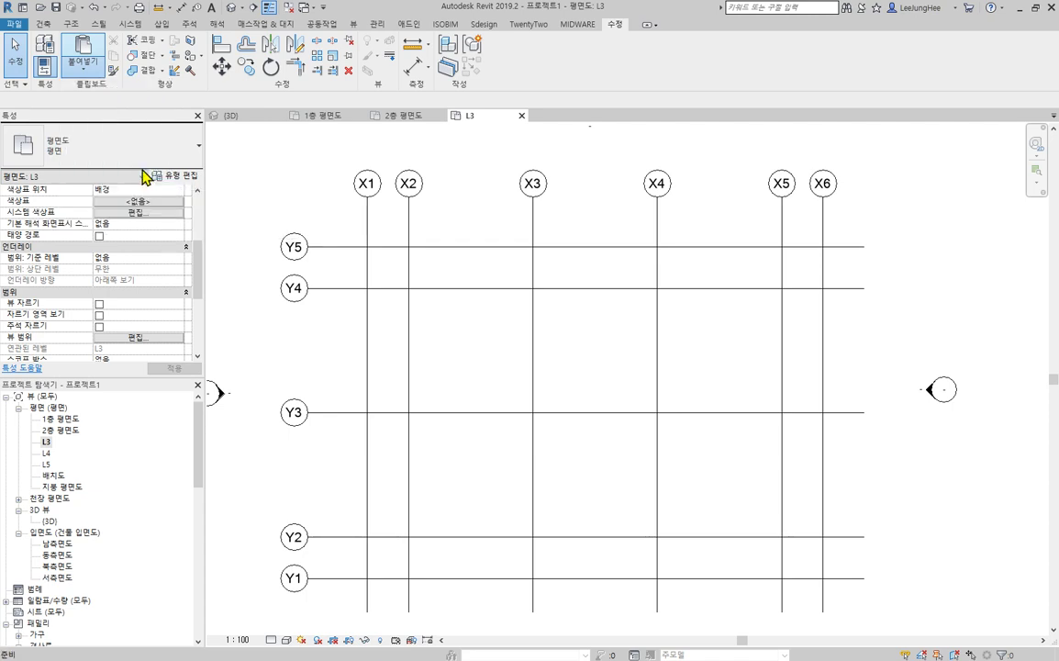
click(918, 514)
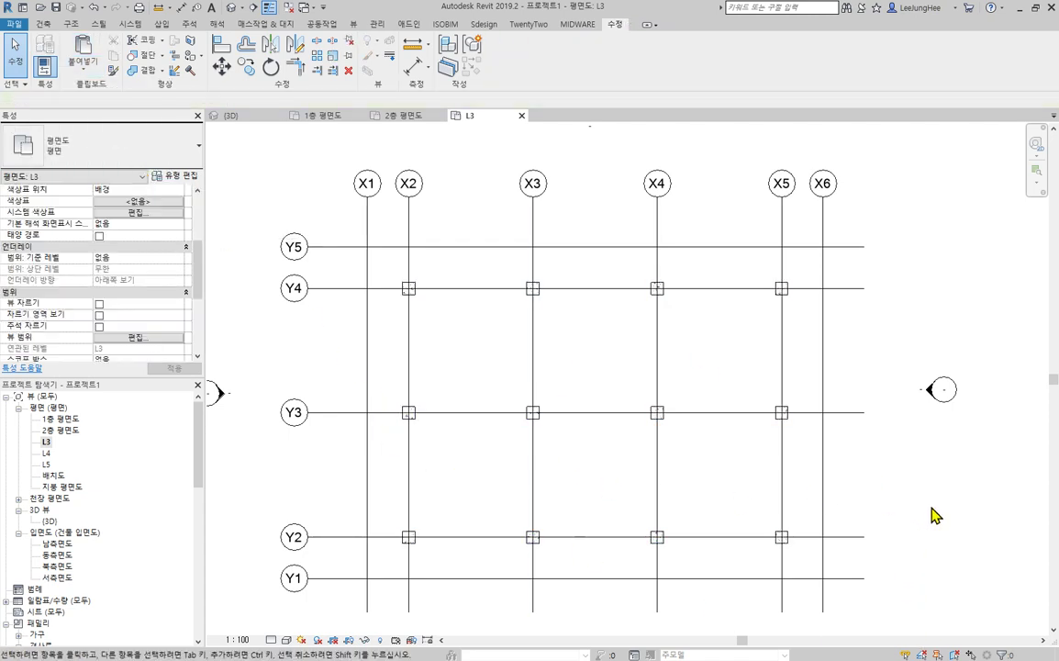
click(232, 9)
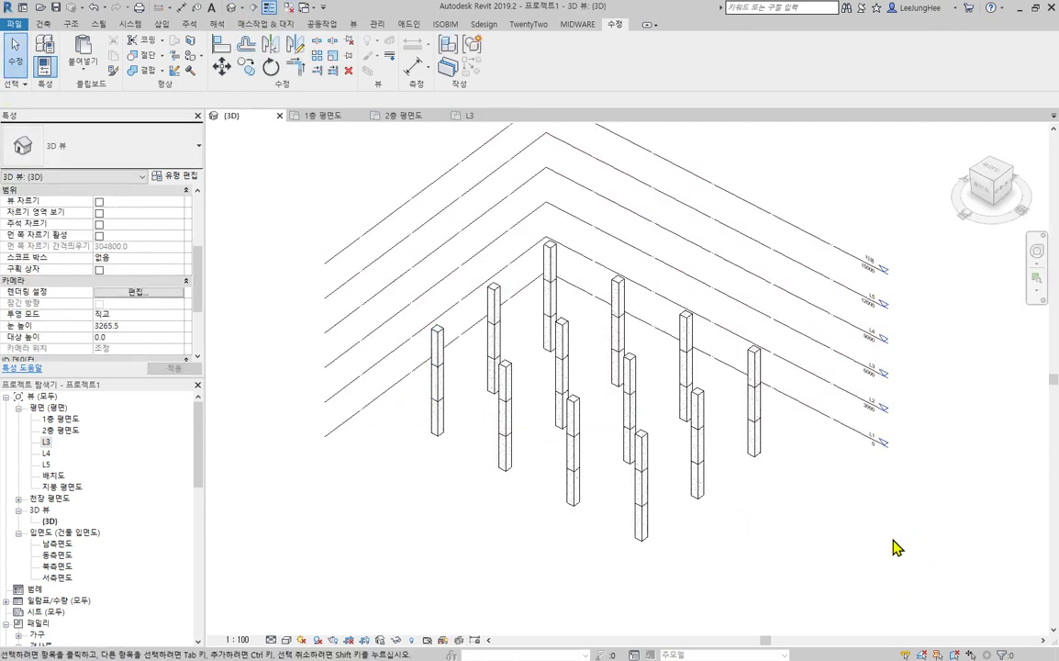
shift+middle_drag(842, 588, 926, 512)
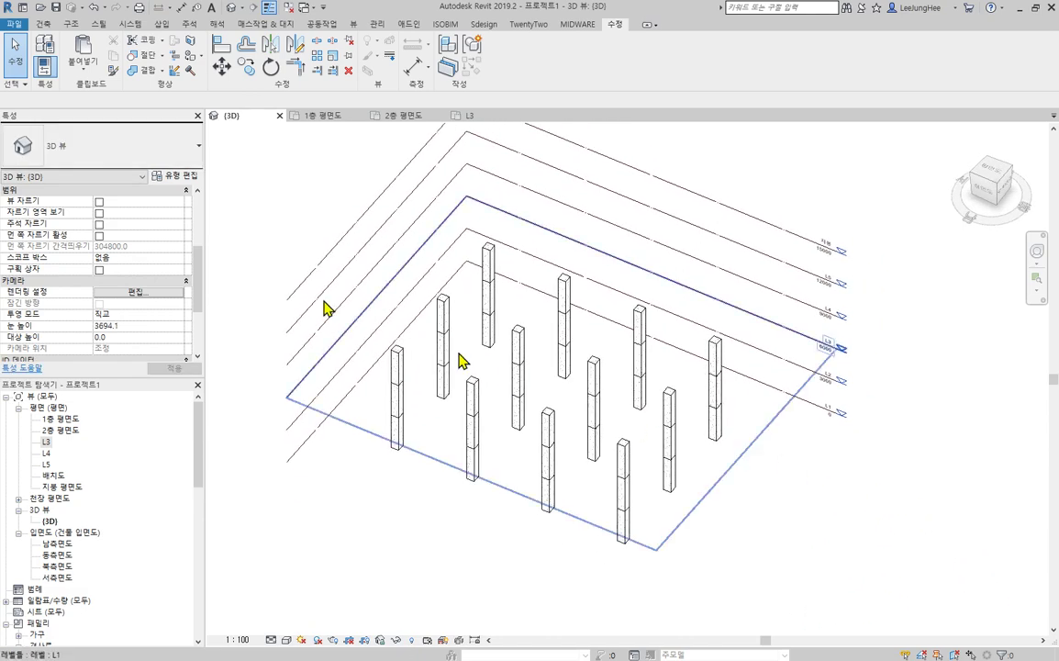
click(85, 72)
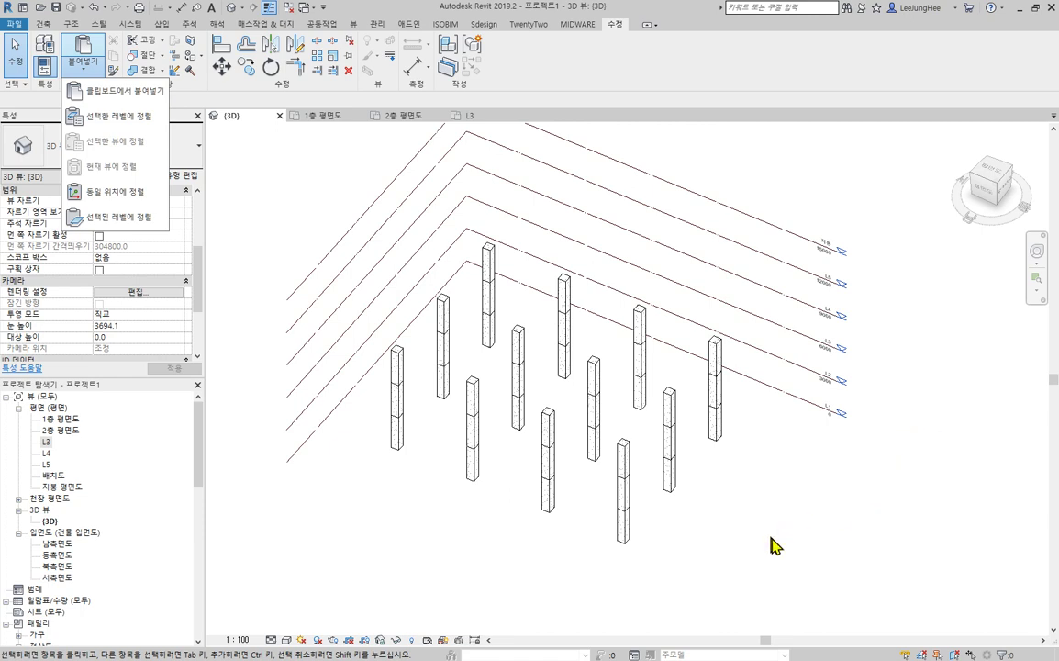
click(825, 555)
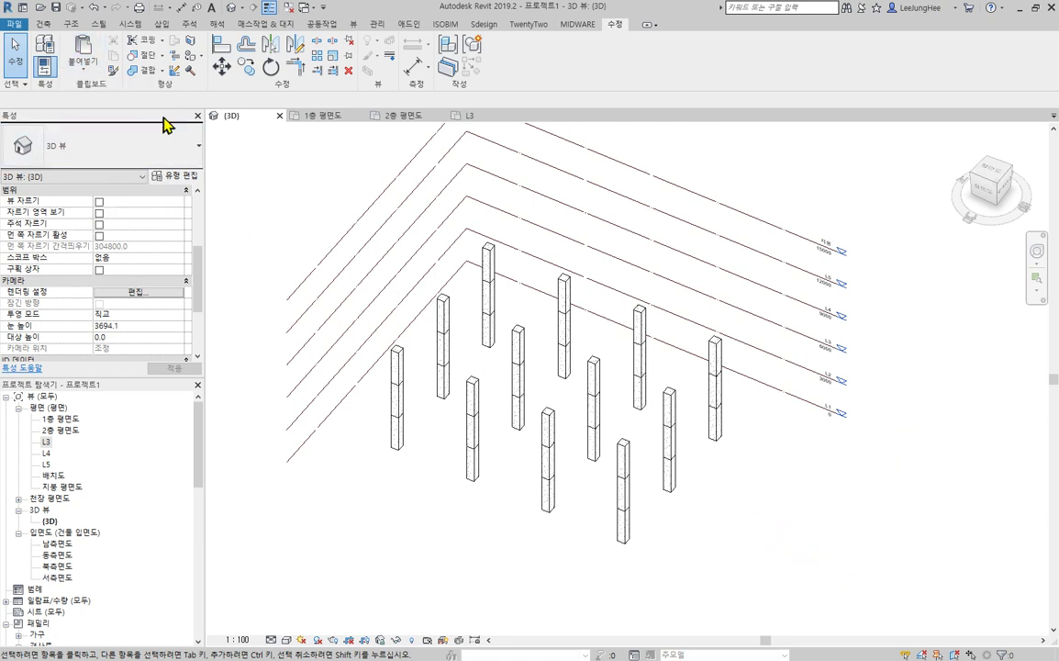
click(84, 70)
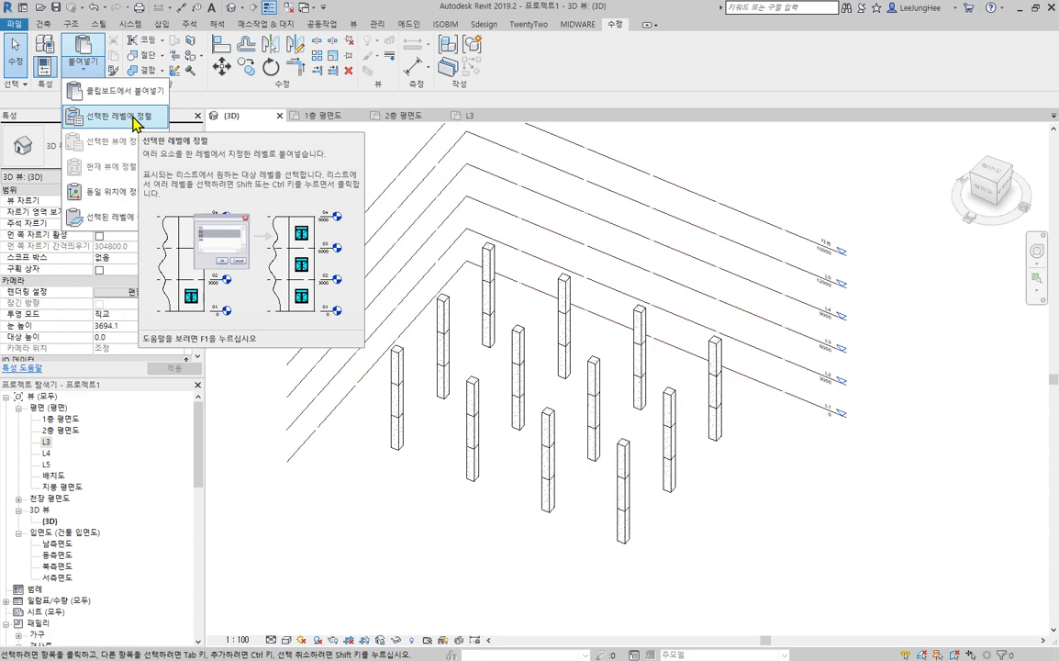
click(722, 516)
Step: Try window and crossing selections over the columns between L2 and L4 from the side, and clear the selection
shift+middle_drag(750, 510, 771, 376)
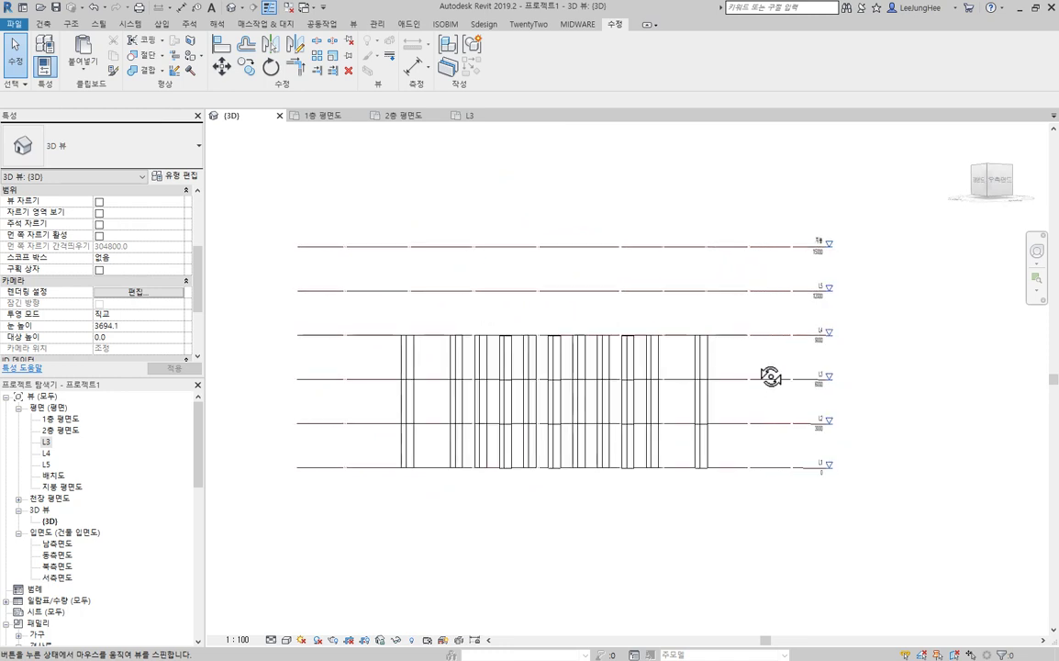
drag(357, 307, 762, 445)
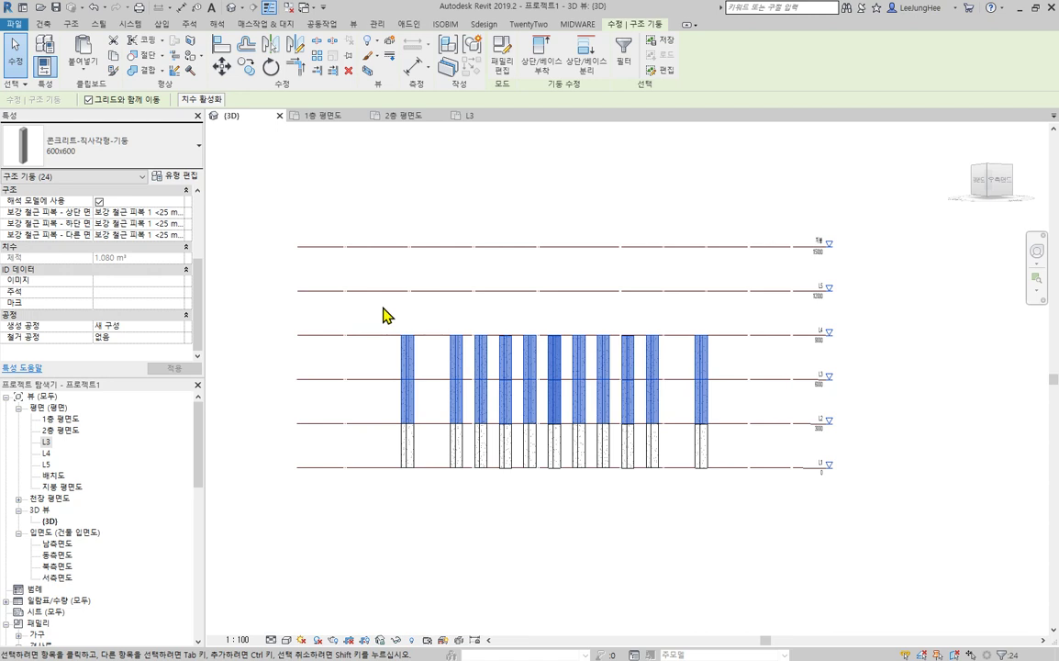
drag(362, 310, 742, 452)
drag(349, 313, 762, 454)
key(Escape)
drag(756, 446, 372, 312)
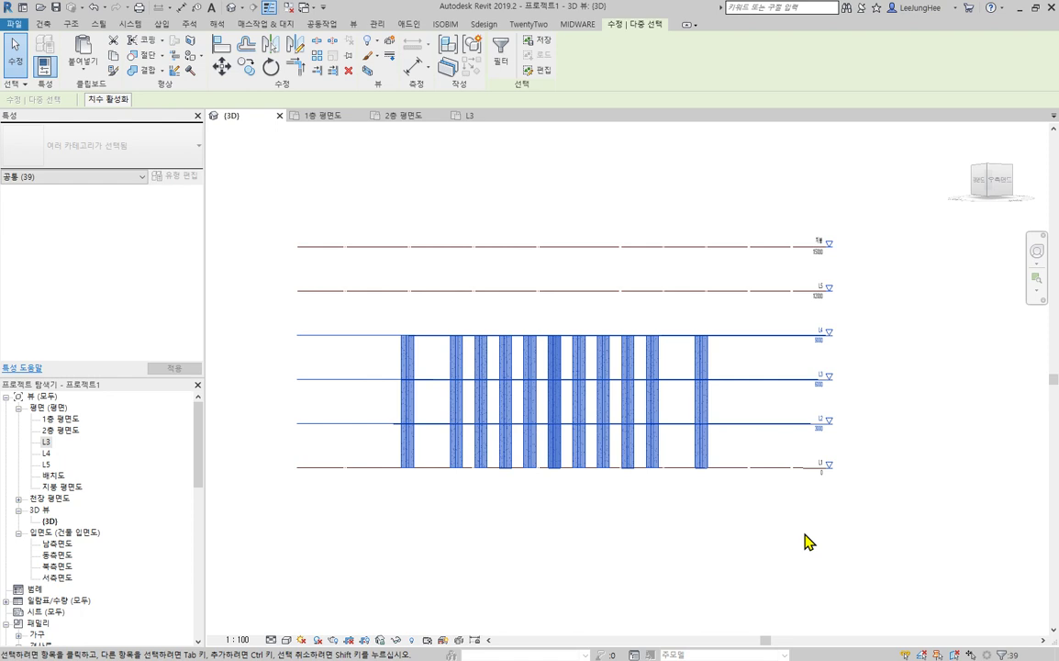
click(939, 570)
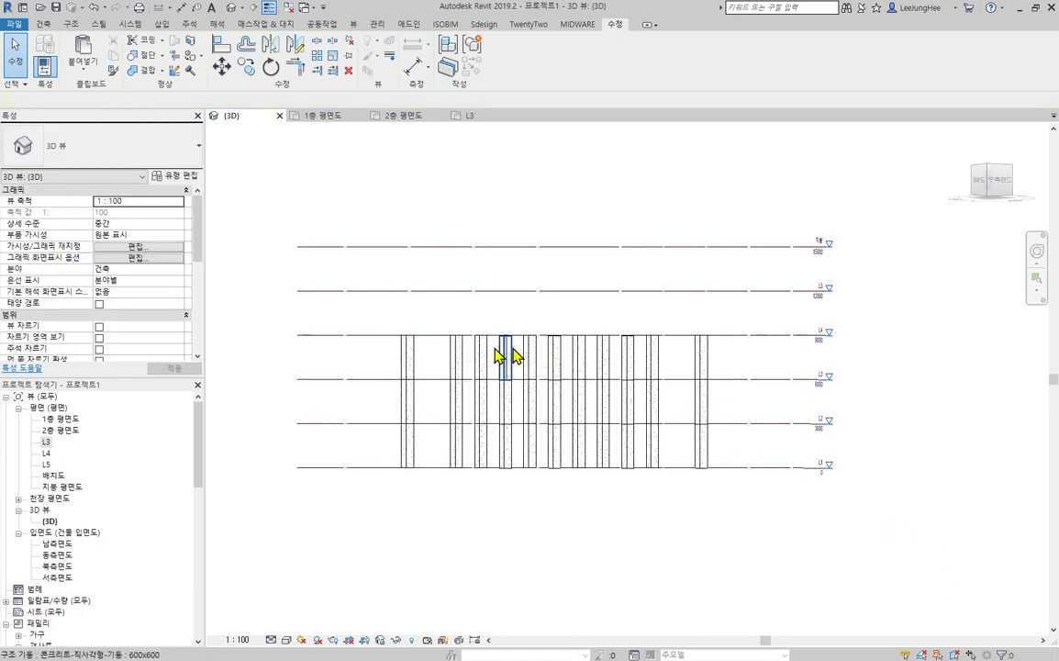
Step: Window-select the columns on L2 and L3 and delete them
drag(349, 307, 760, 448)
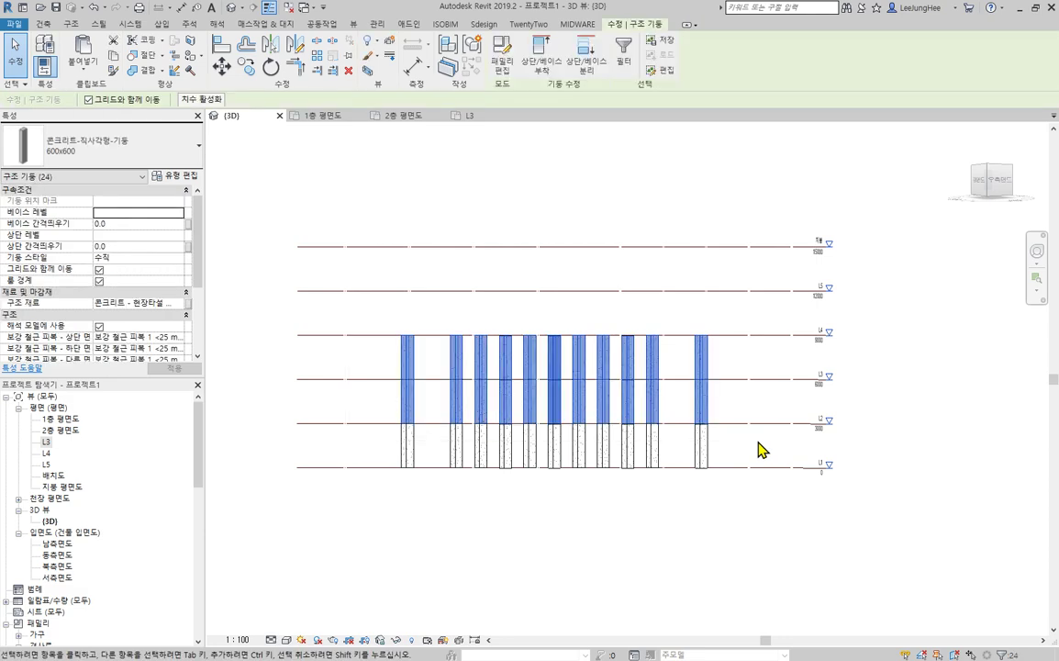
click(760, 448)
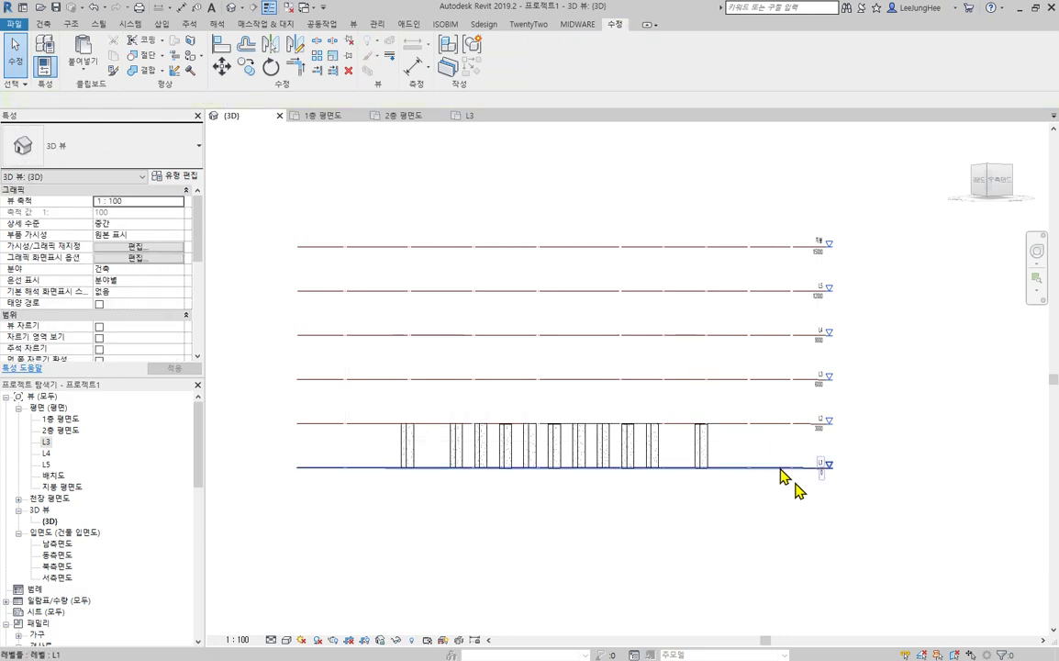
Step: Paste the copied columns from the 3D view aligned to the selected levels L2, L3, L4 and L5
shift+middle_drag(888, 529, 927, 593)
shift+middle_drag(954, 518, 573, 437)
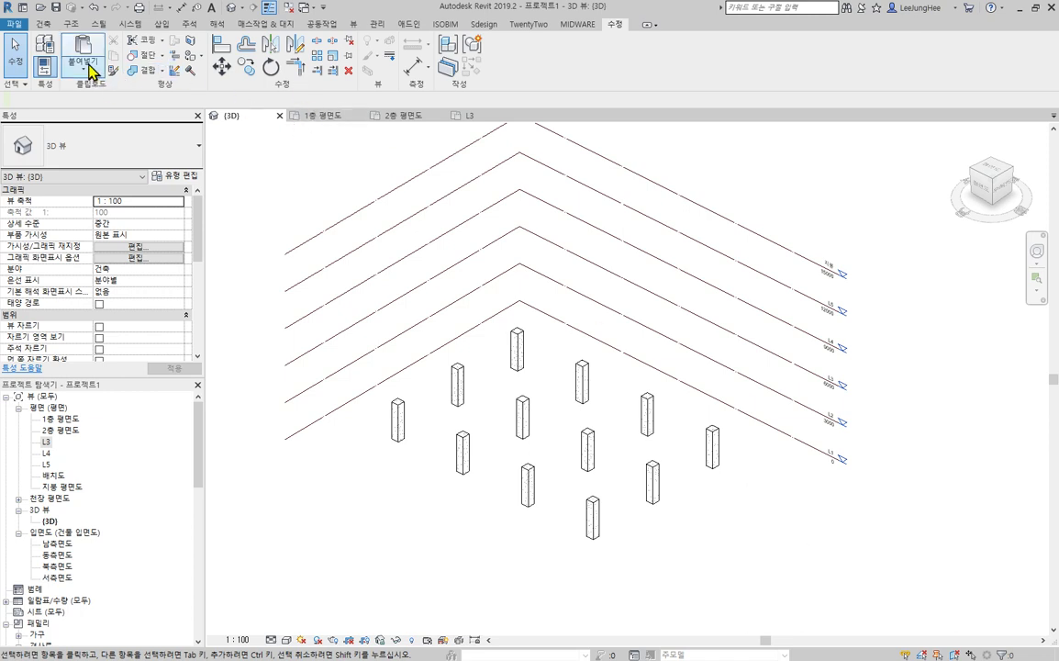
click(93, 70)
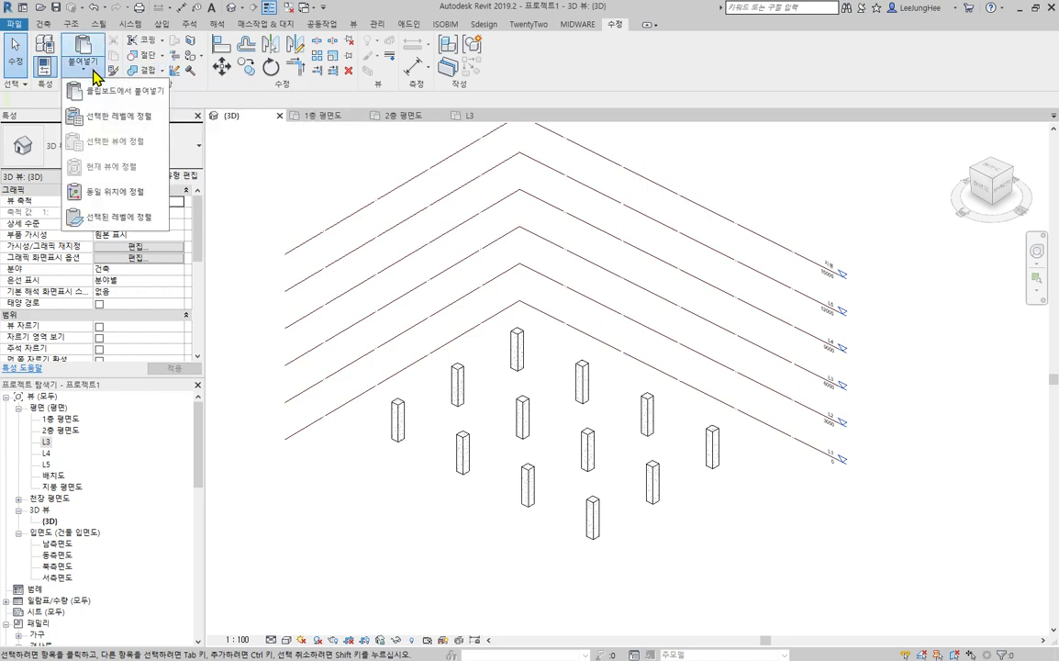
click(144, 122)
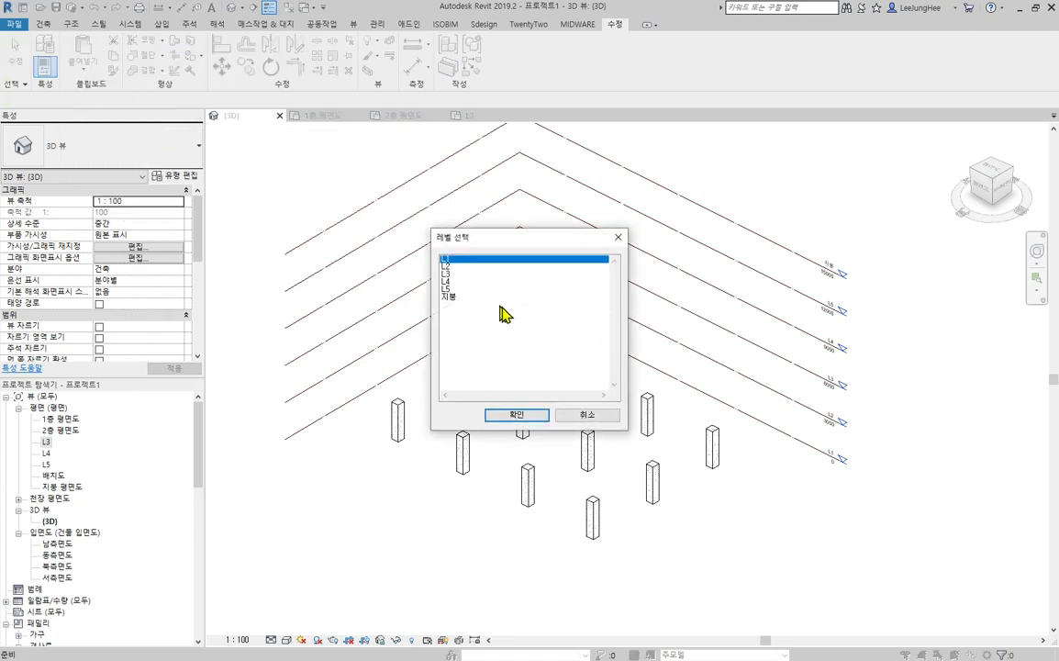
drag(450, 267, 459, 291)
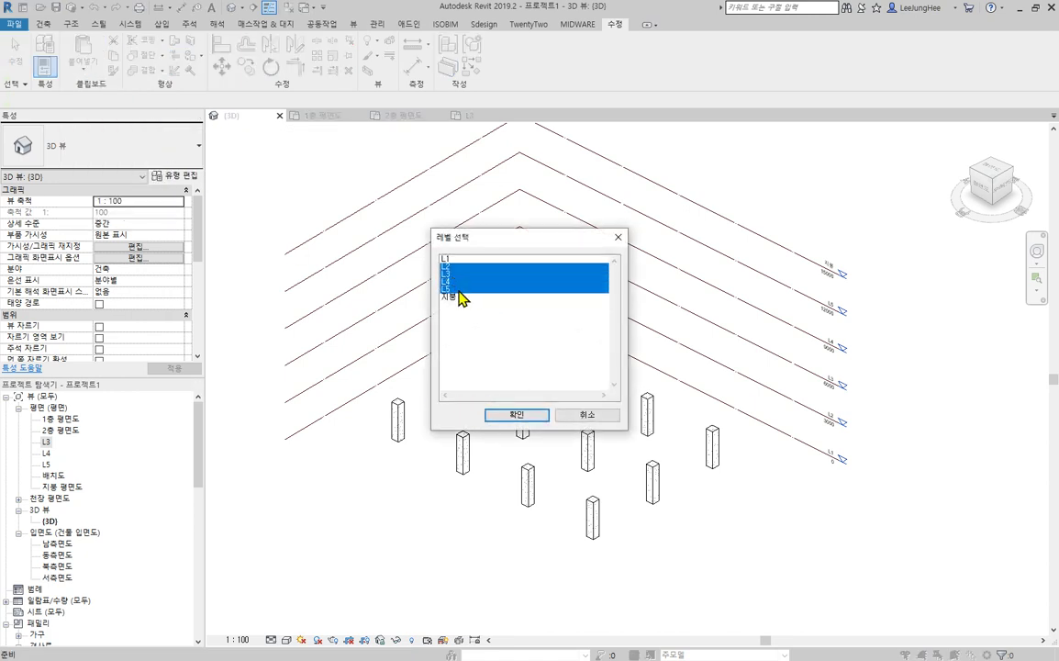
click(534, 417)
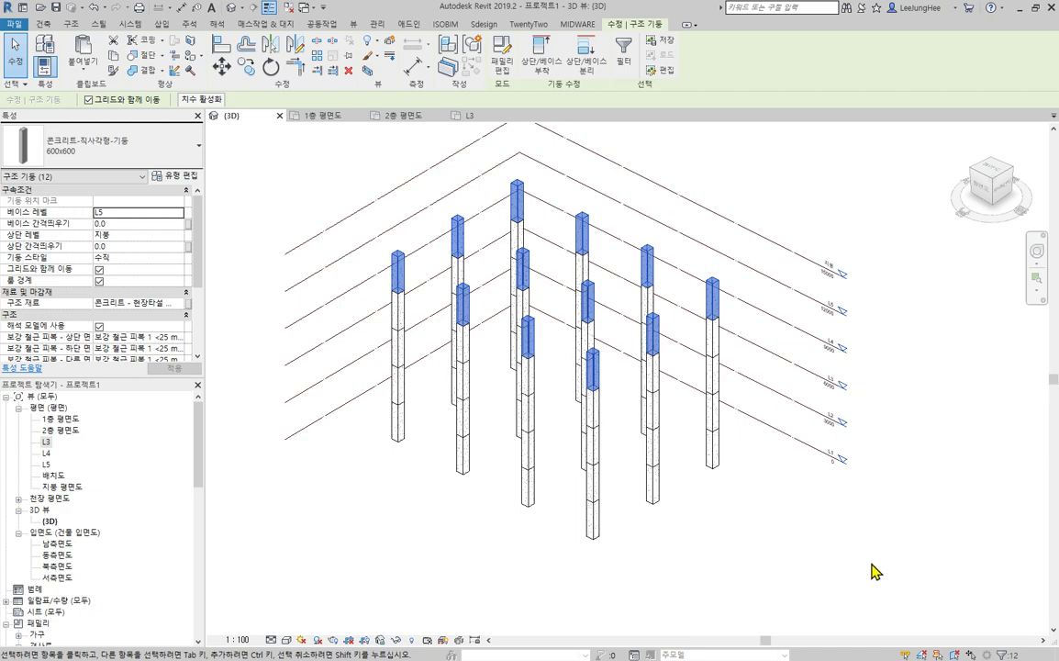
Step: Window-select all columns above the first floor, from L2 up to 지붕, and delete them
click(858, 570)
shift+middle_drag(858, 570, 819, 420)
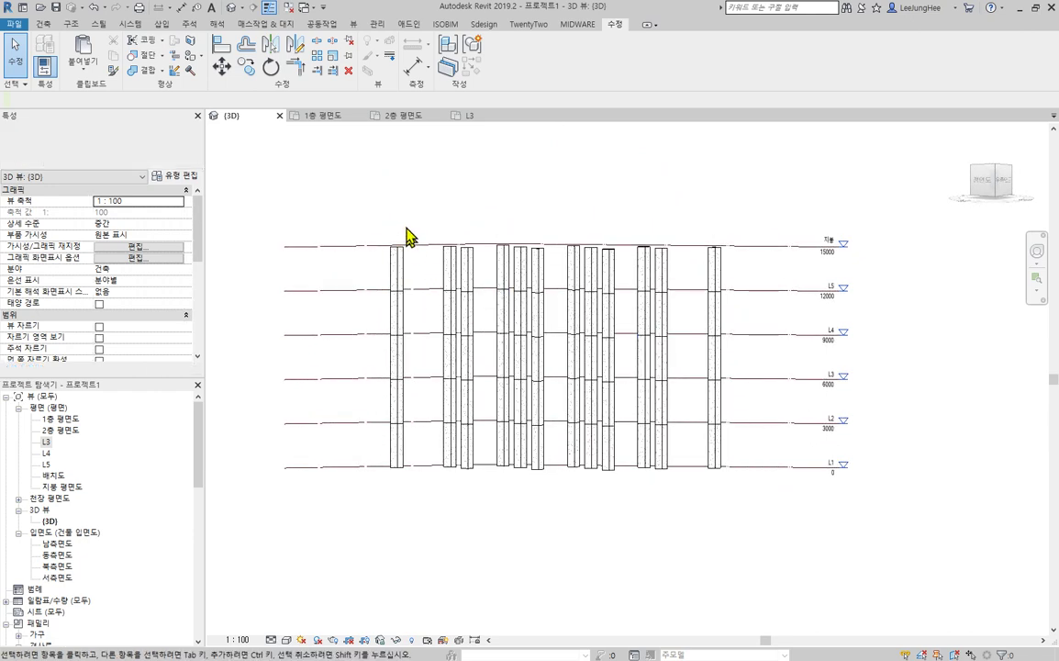
drag(342, 184, 804, 449)
key(Delete)
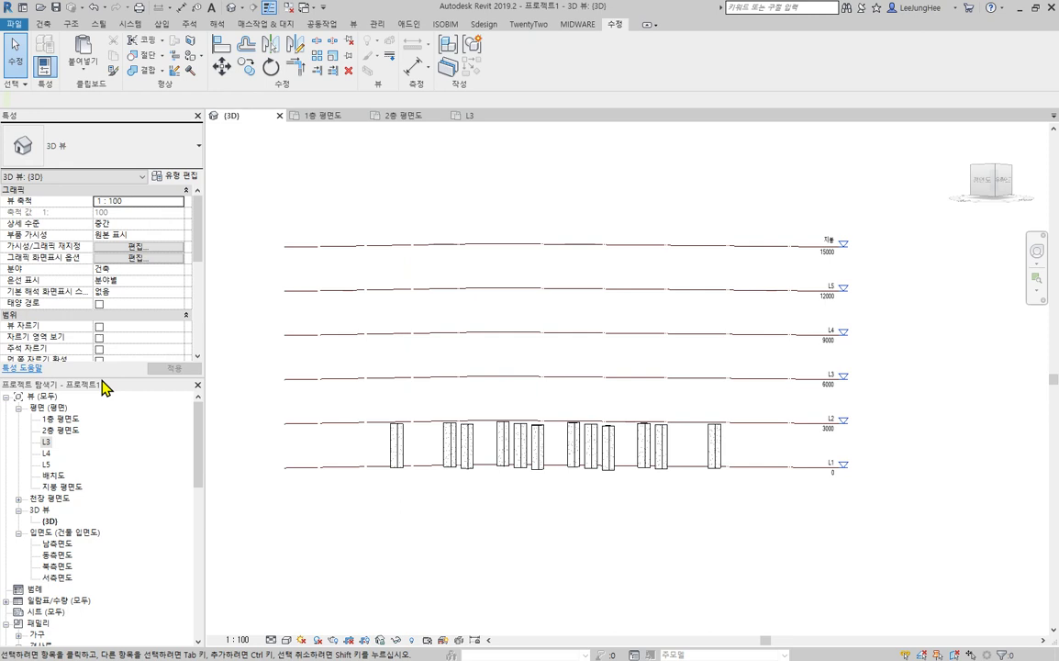
Step: Select the structural columns in 1층 평면도 and paste the clipboard columns aligned to the selected levels L2 through L5
double_click(71, 420)
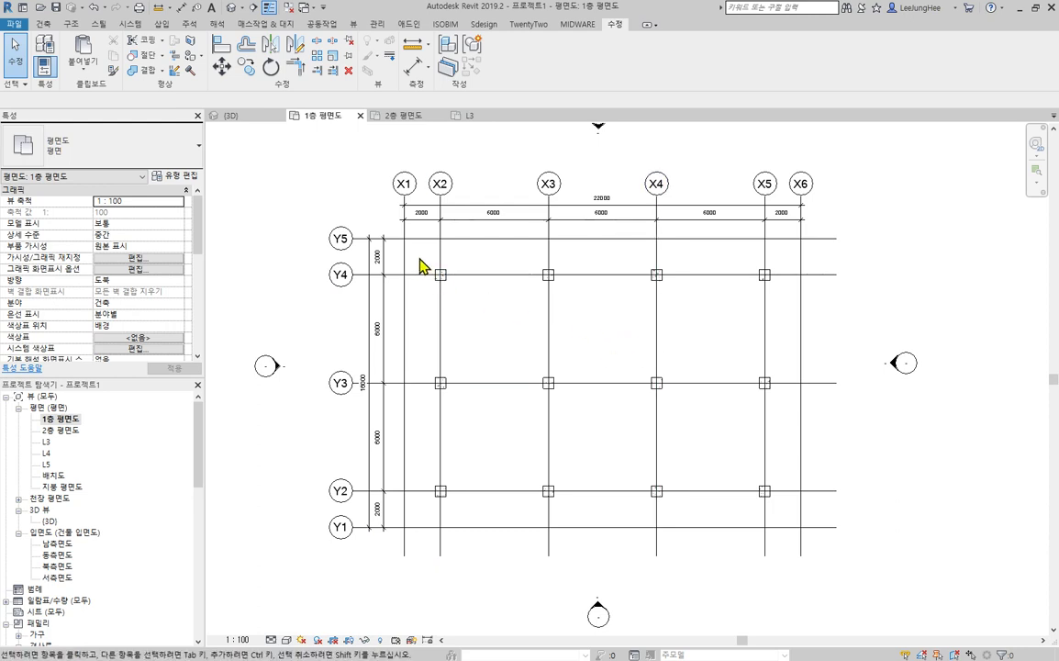
drag(420, 257, 822, 529)
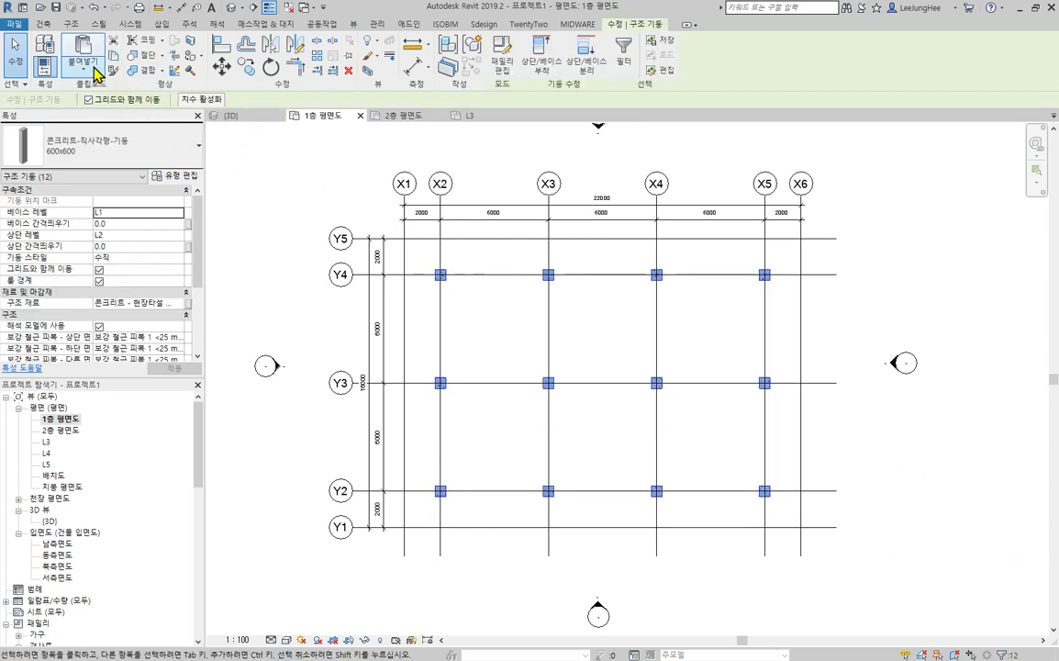
click(92, 73)
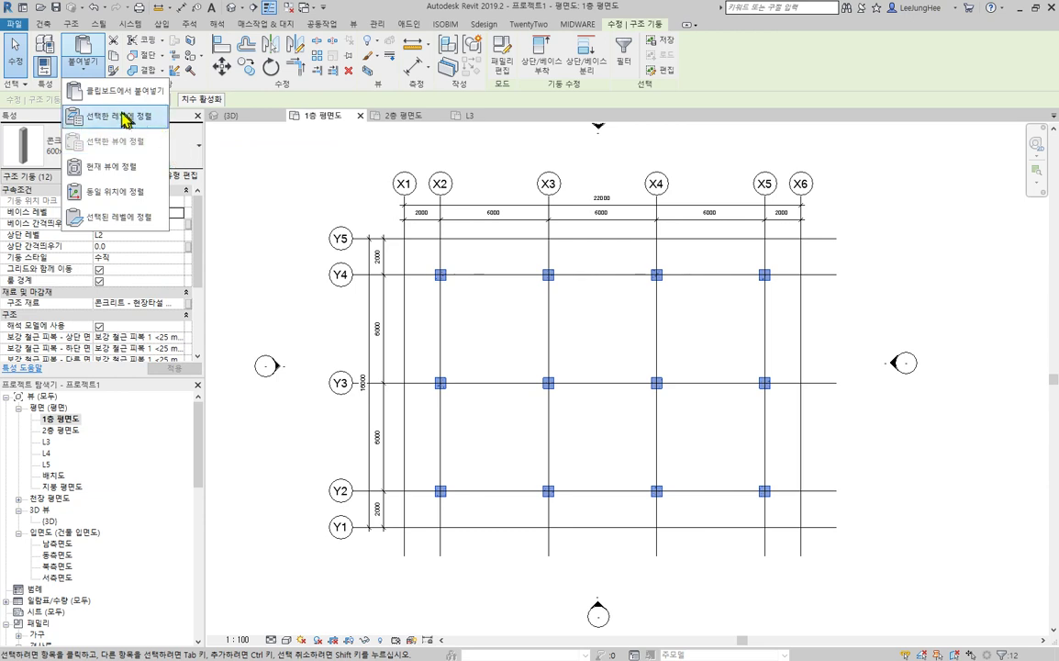
click(119, 115)
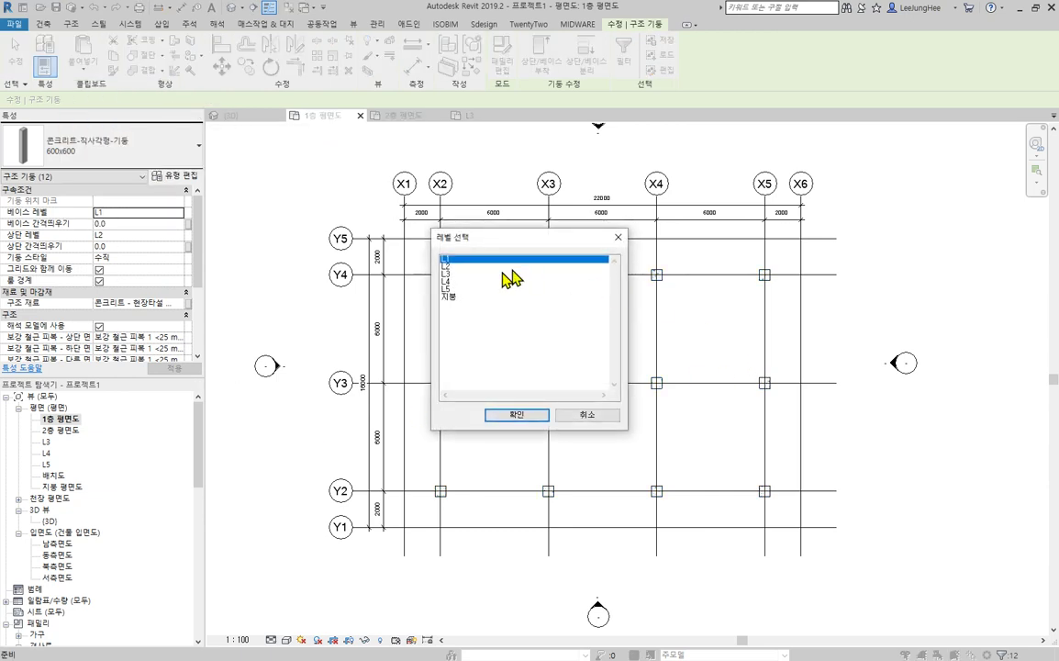
click(457, 273)
shift+click(460, 281)
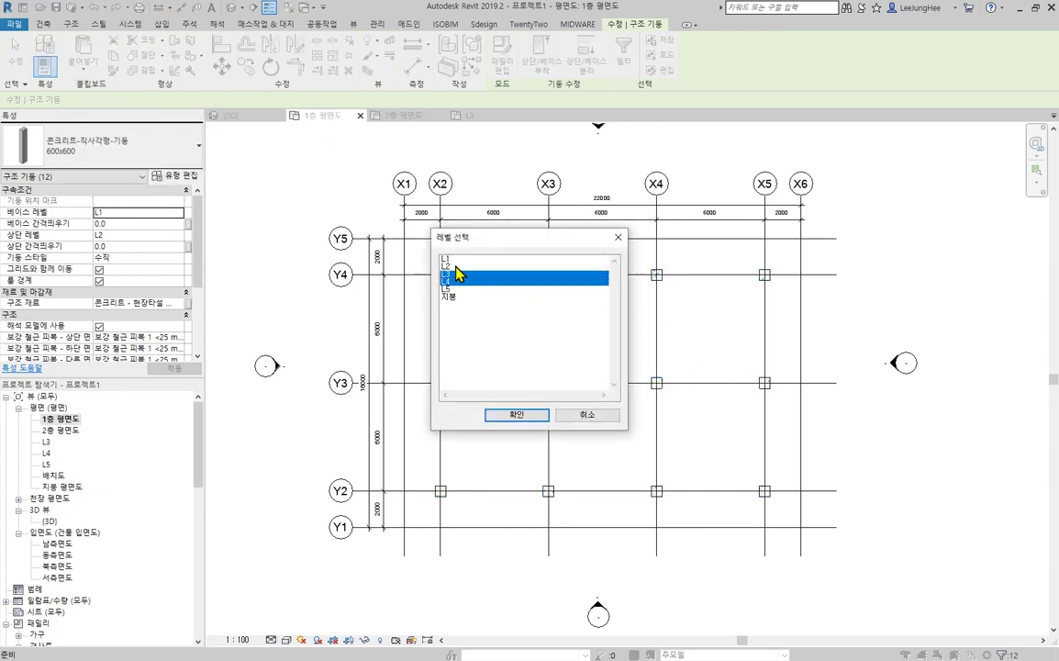
drag(456, 267, 461, 290)
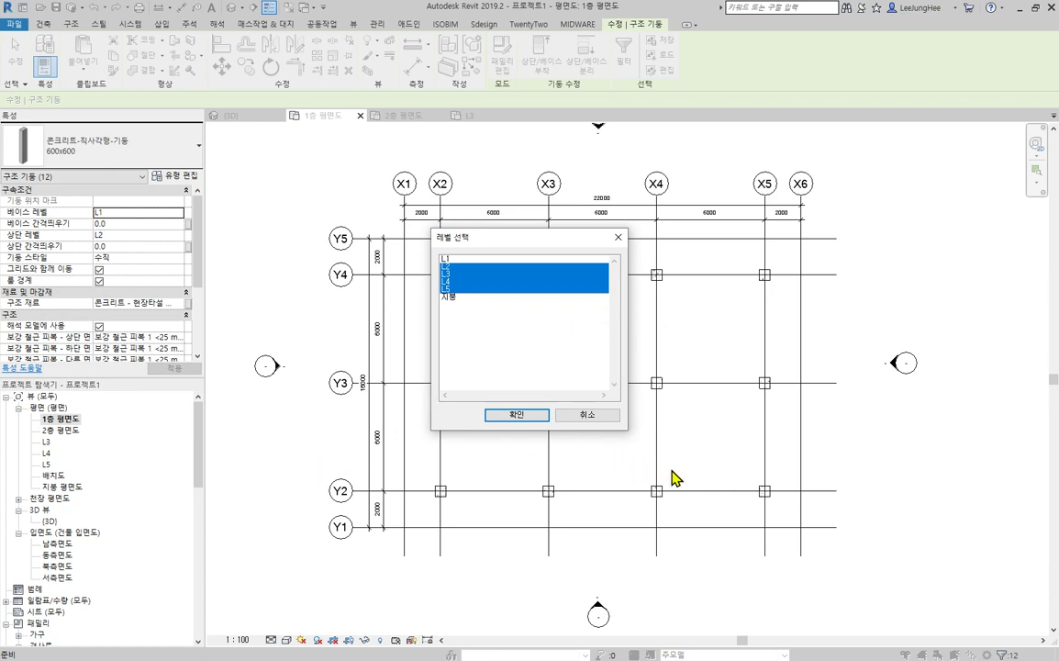
click(517, 415)
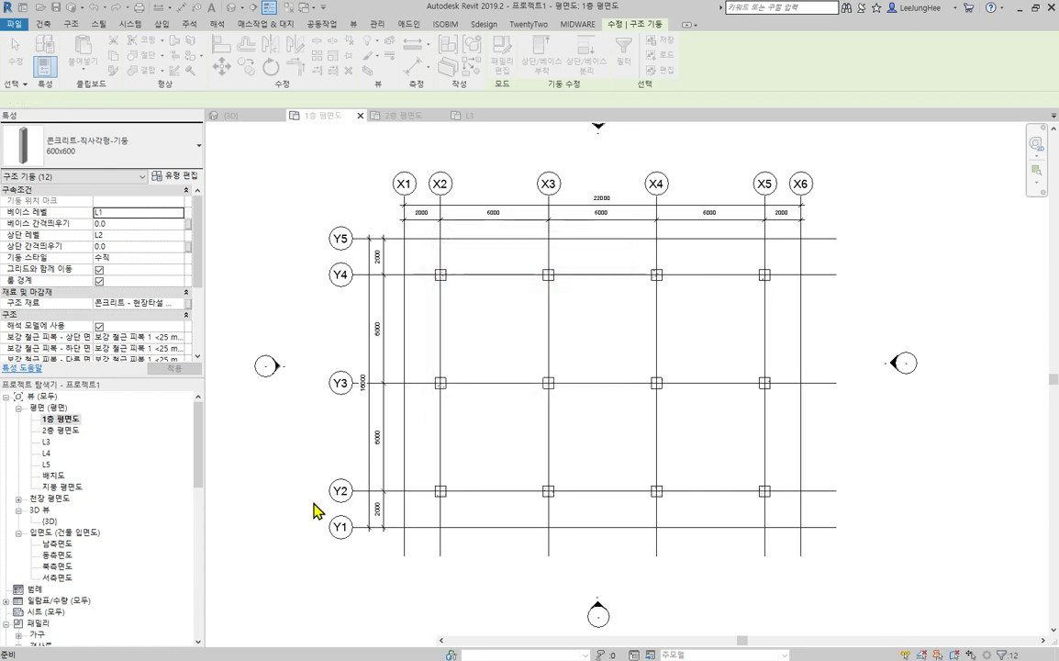
Step: Open the 3D view and examine the stacked columns from different angles
click(232, 8)
click(788, 503)
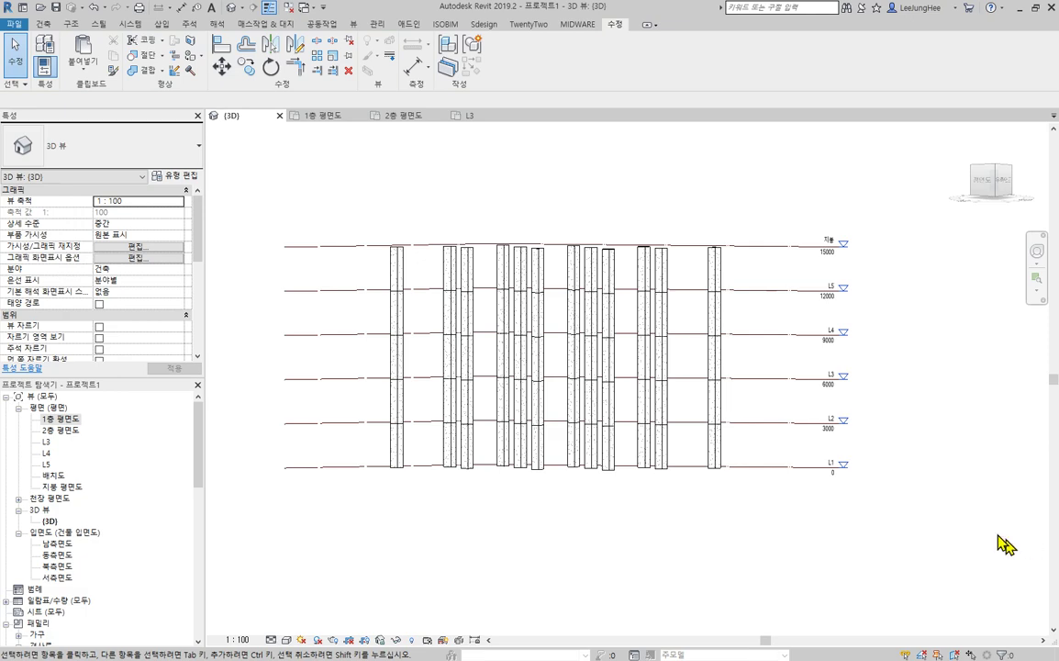
shift+middle_drag(904, 369, 947, 514)
middle_drag(825, 459, 925, 468)
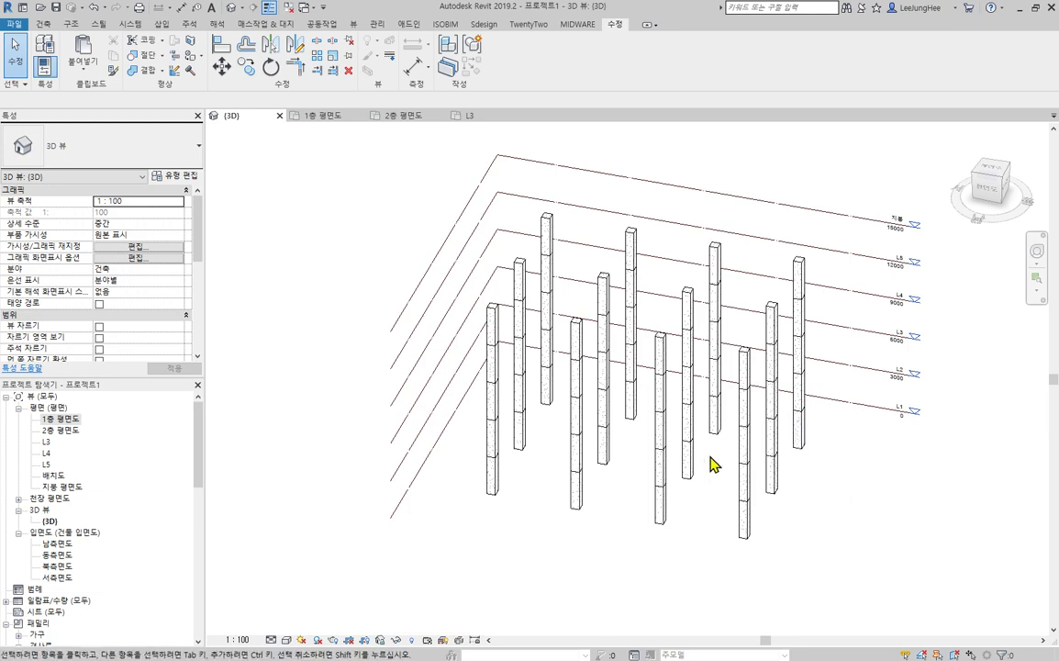
shift+middle_drag(712, 464, 952, 519)
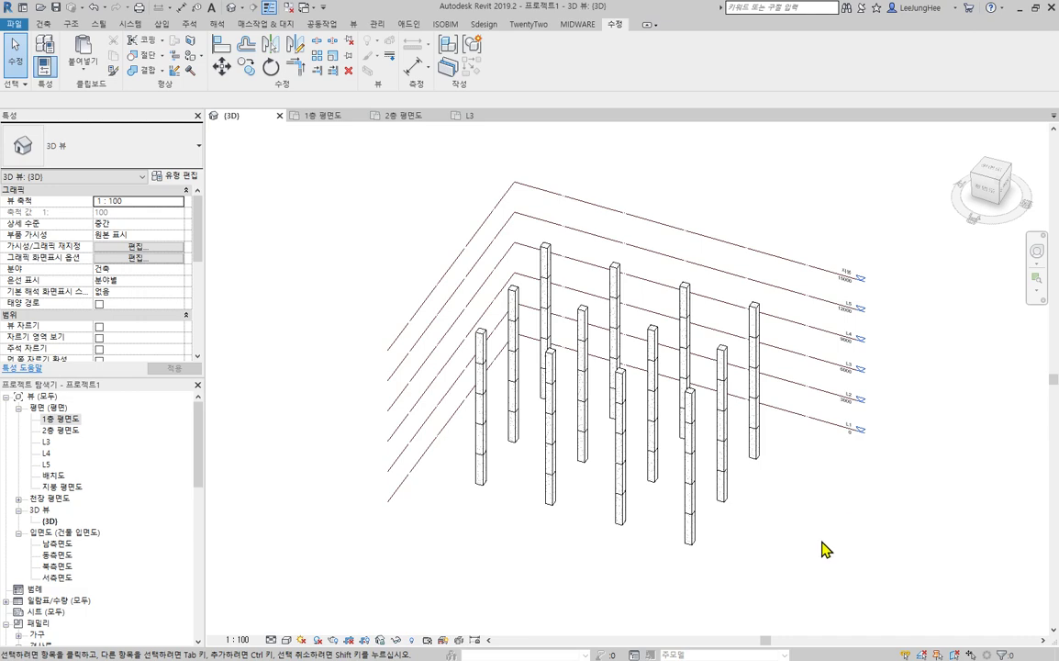
middle_drag(827, 535, 799, 444)
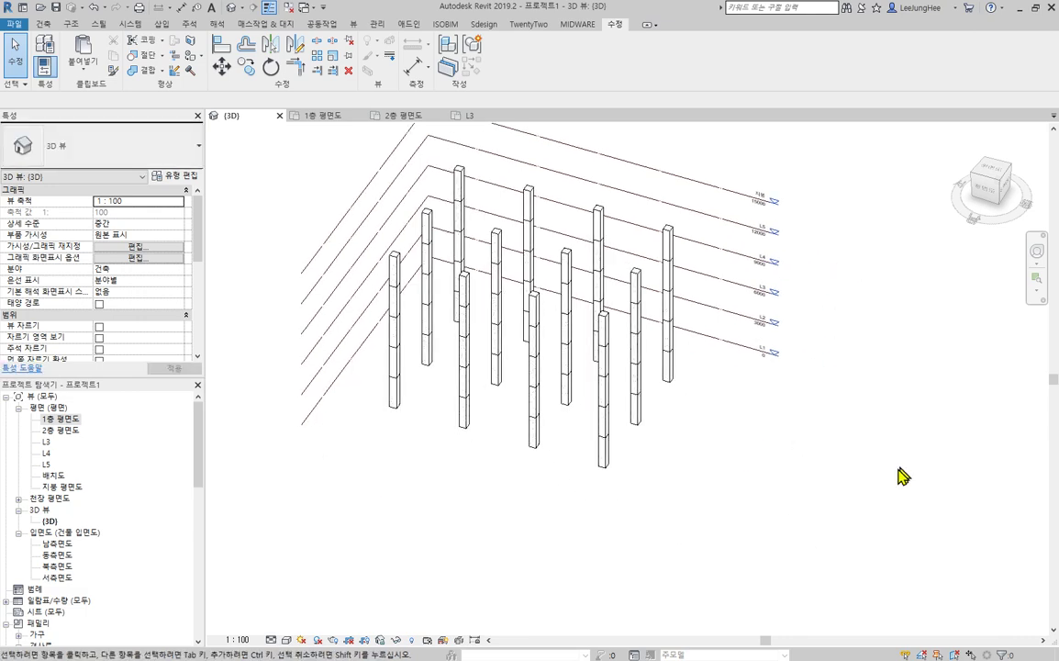
mouse_move(900, 475)
middle_down()
mouse_move(891, 459)
mouse_move(962, 558)
mouse_move(901, 478)
middle_up()
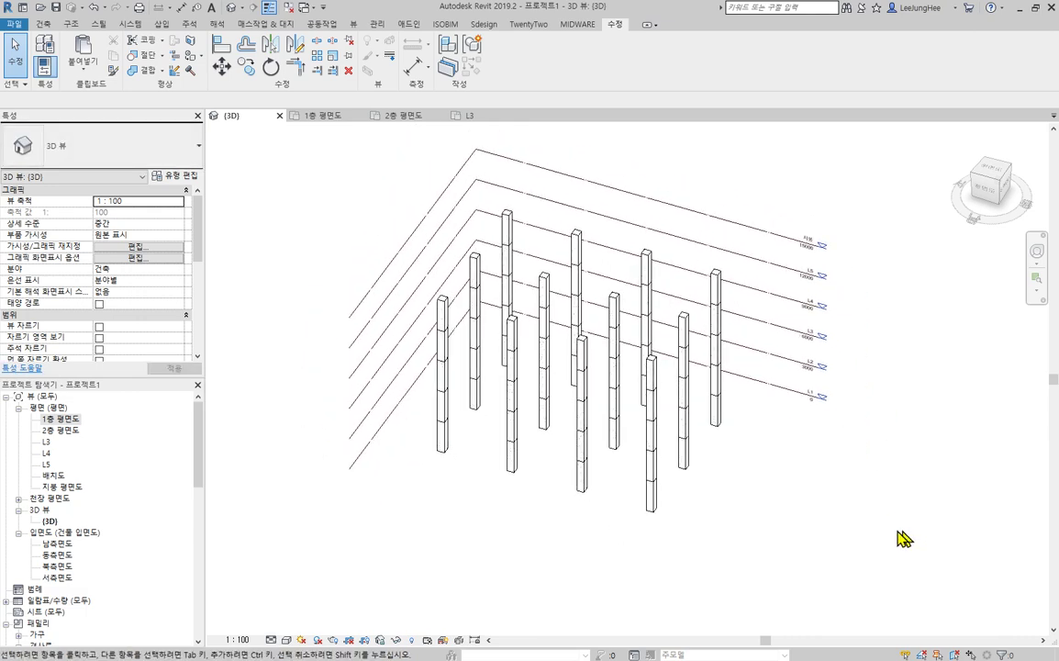
shift+middle_drag(903, 538, 926, 537)
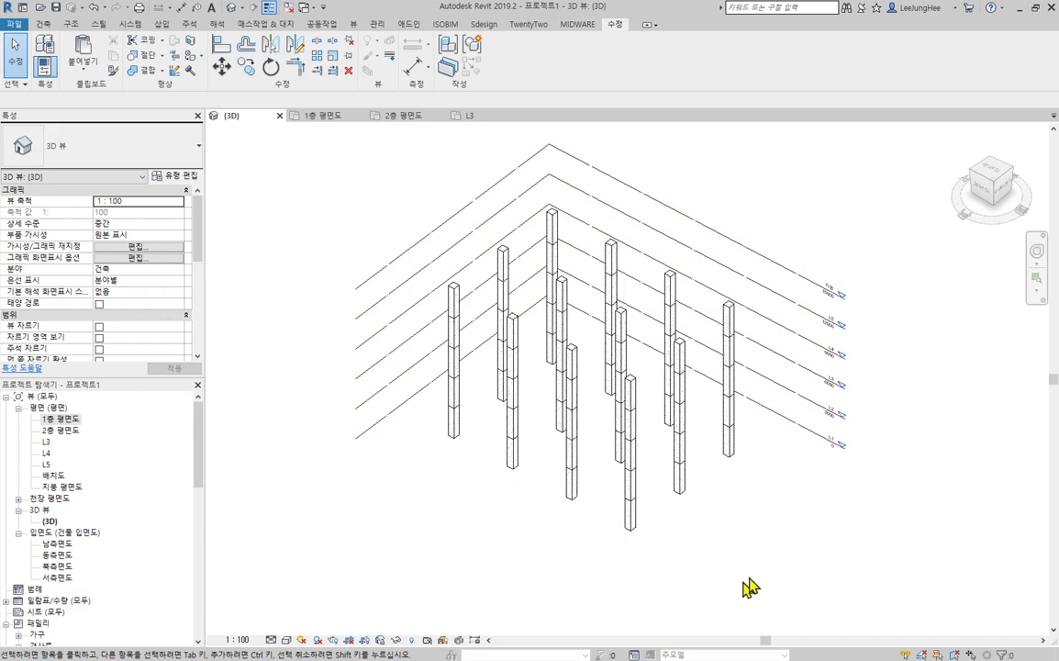
shift+middle_drag(745, 588, 773, 544)
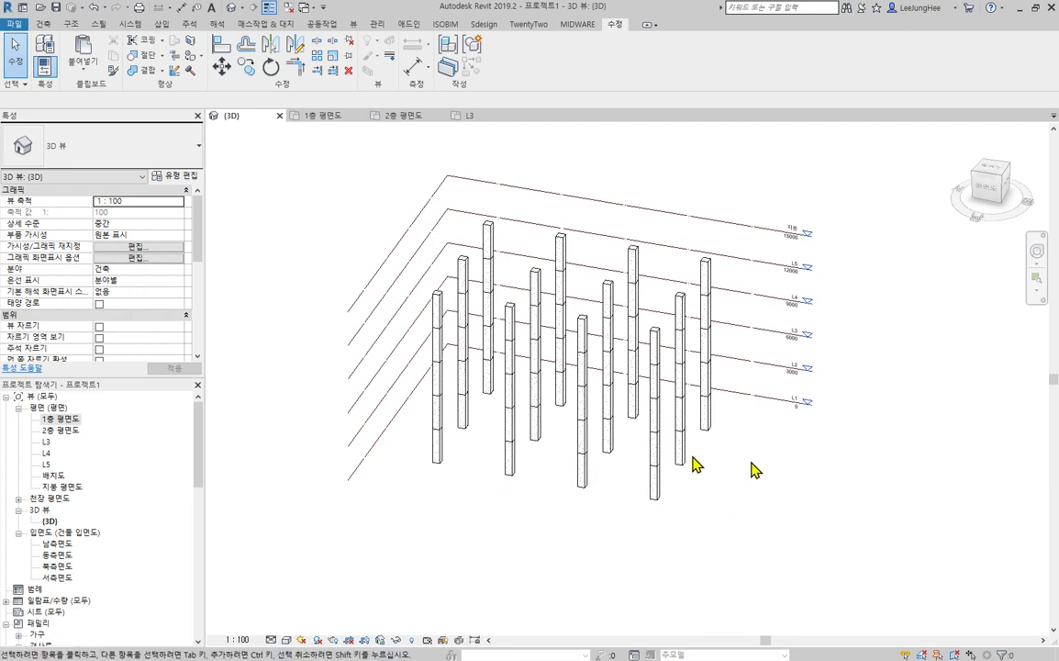
Step: Open the 2층 평면도 plan, start the structural Beam command and check which beam types are available
double_click(57, 421)
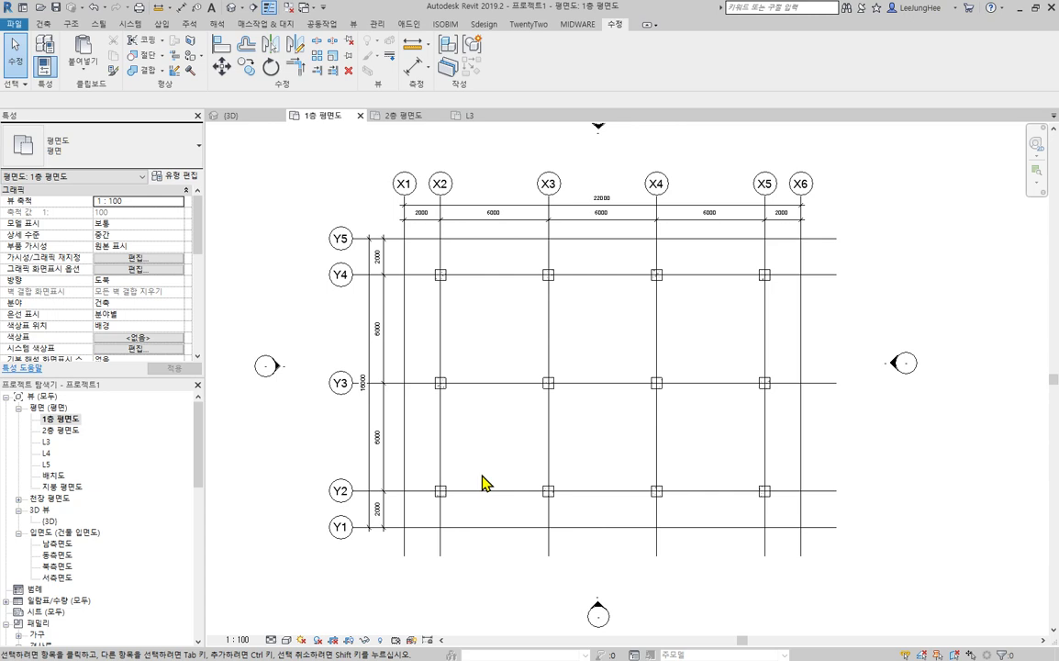
double_click(64, 430)
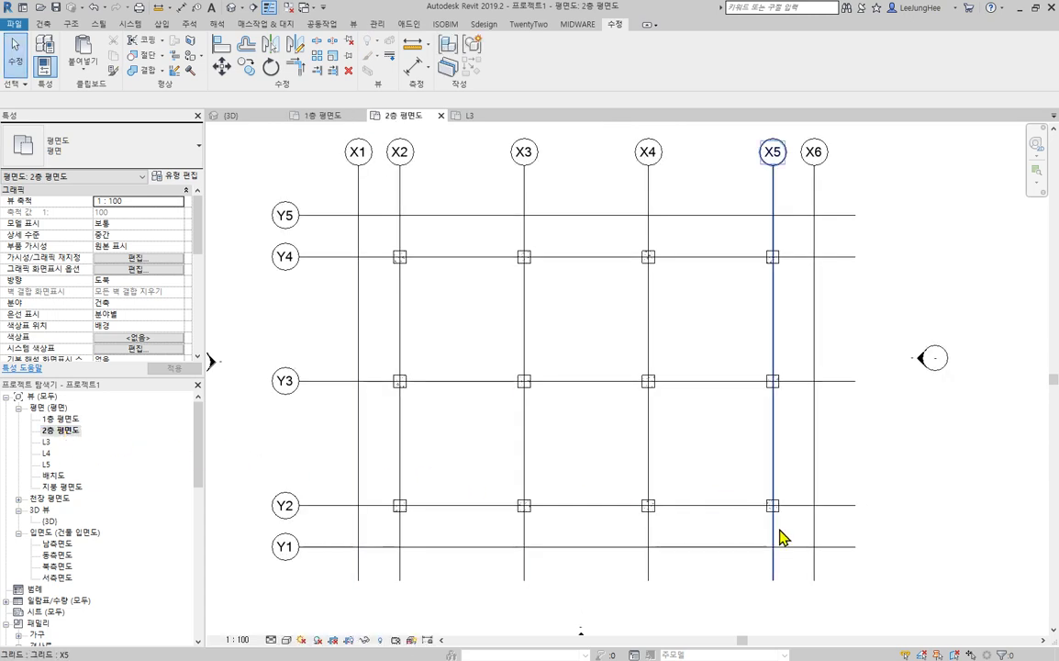
middle_drag(972, 477, 962, 485)
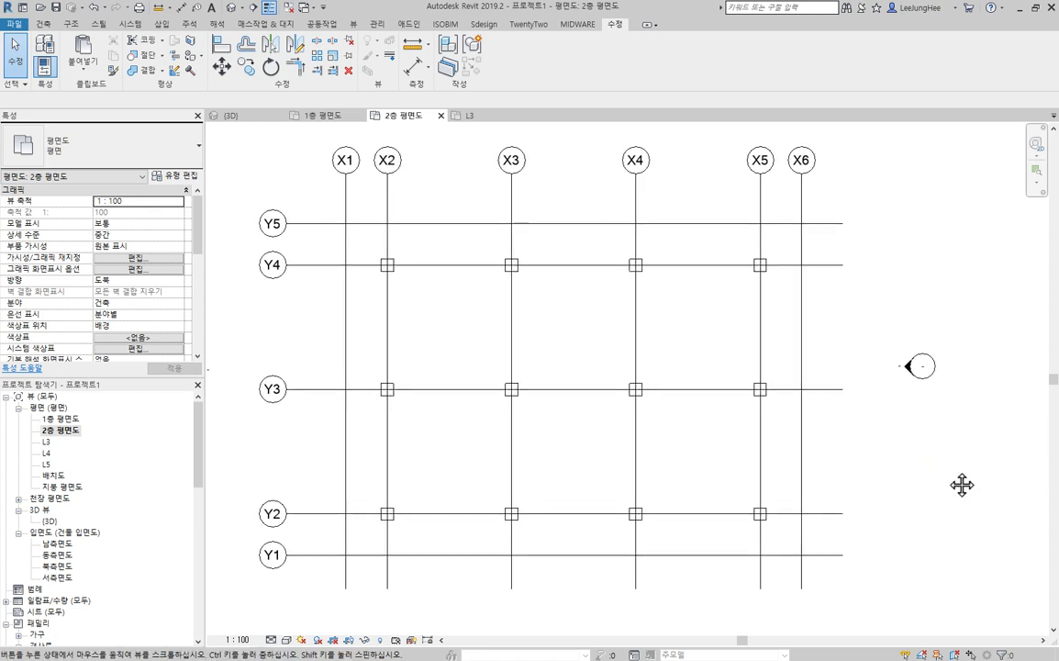
click(71, 24)
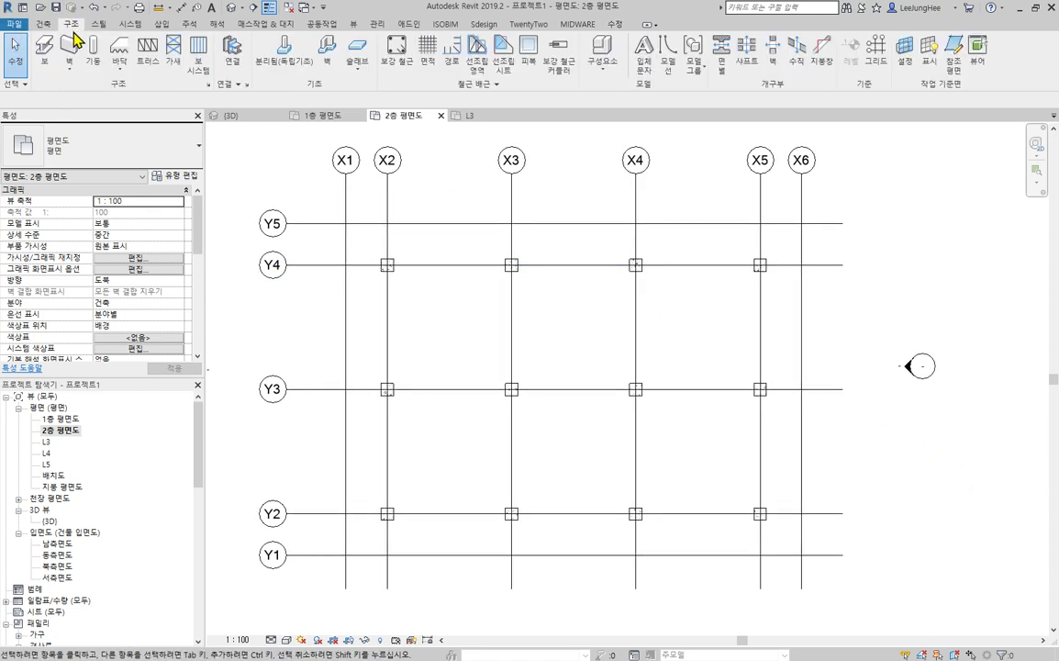
click(44, 73)
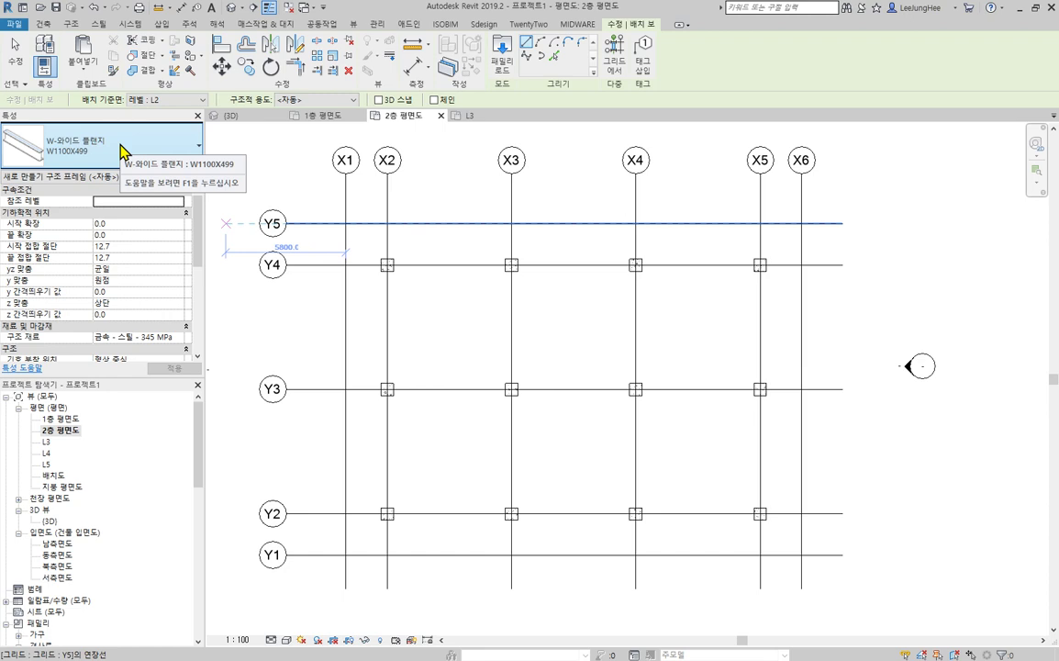
click(122, 149)
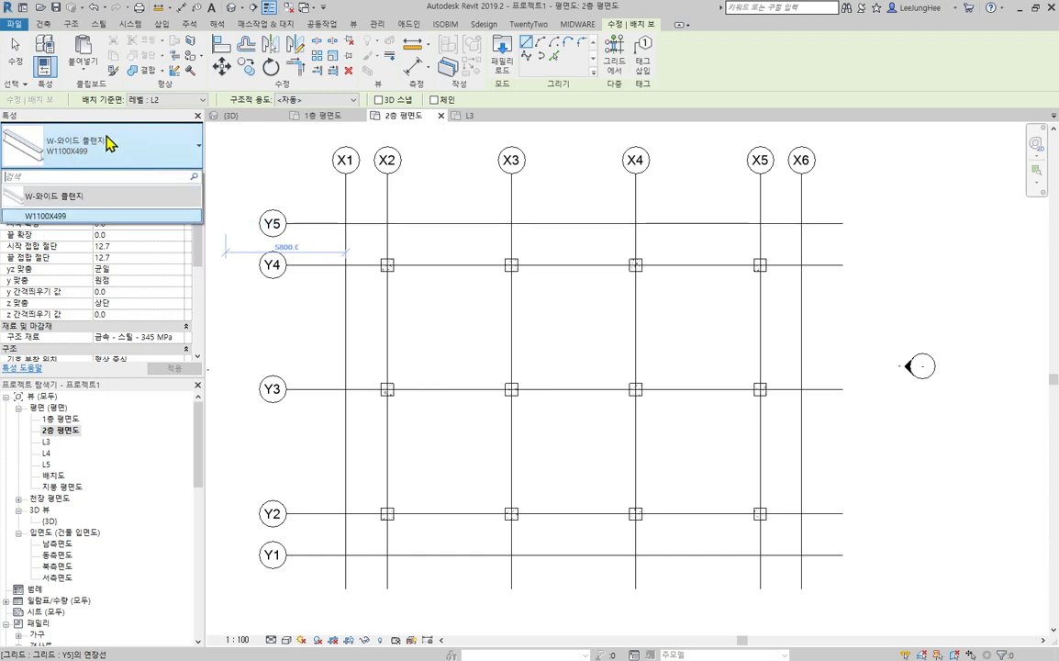
click(162, 148)
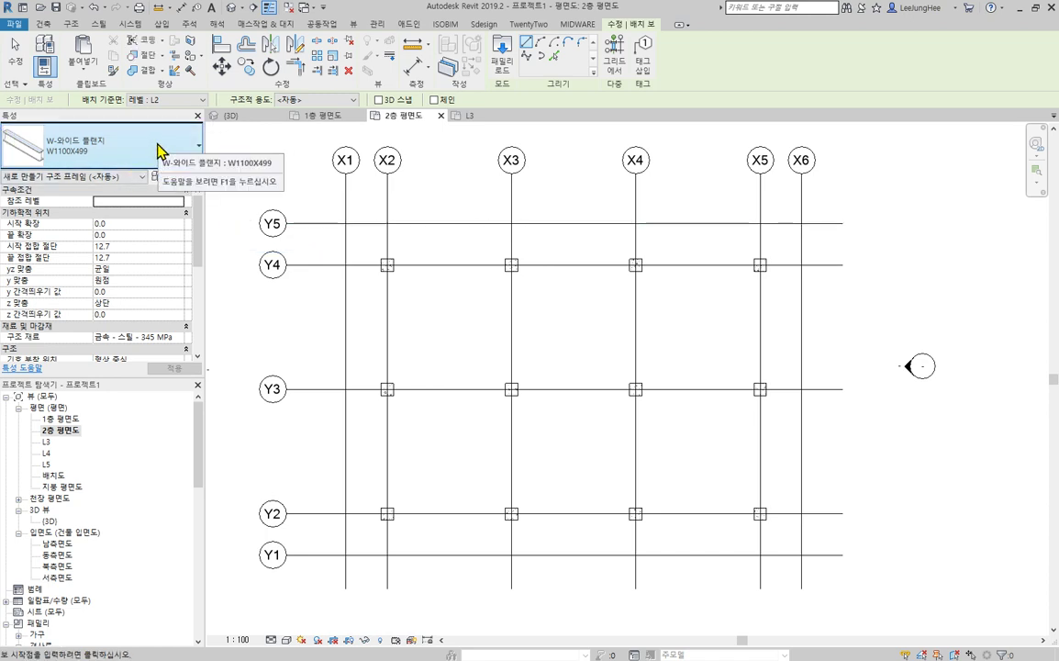
Step: Load the 콘크리트-직사각형 보.rfa beam family from the 콘크리트 folder inside 구조 프레임
click(495, 65)
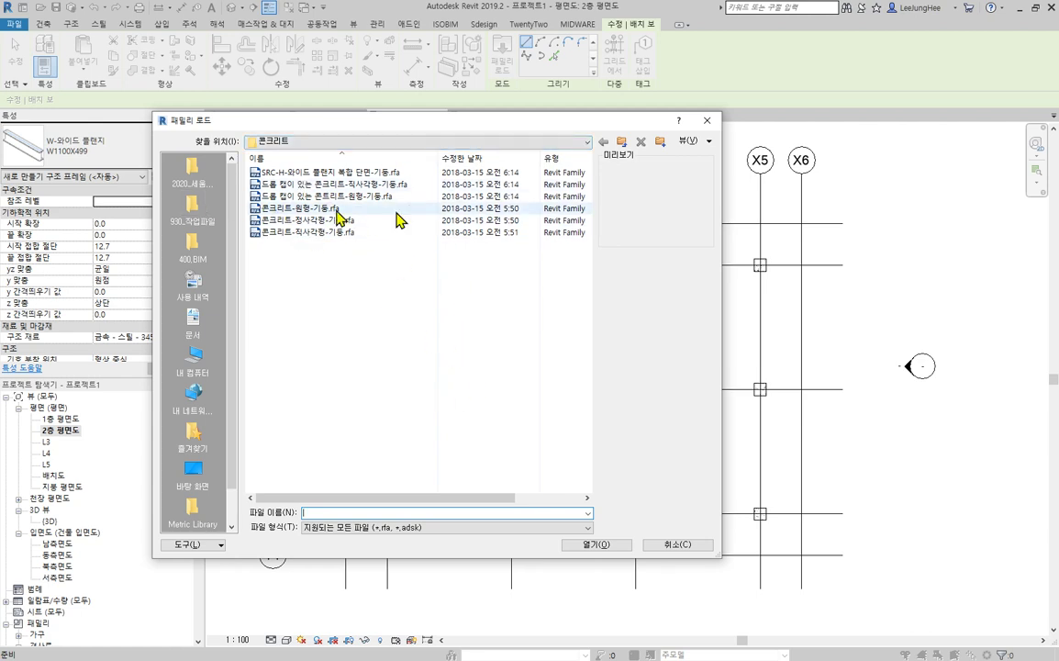
click(623, 150)
click(623, 149)
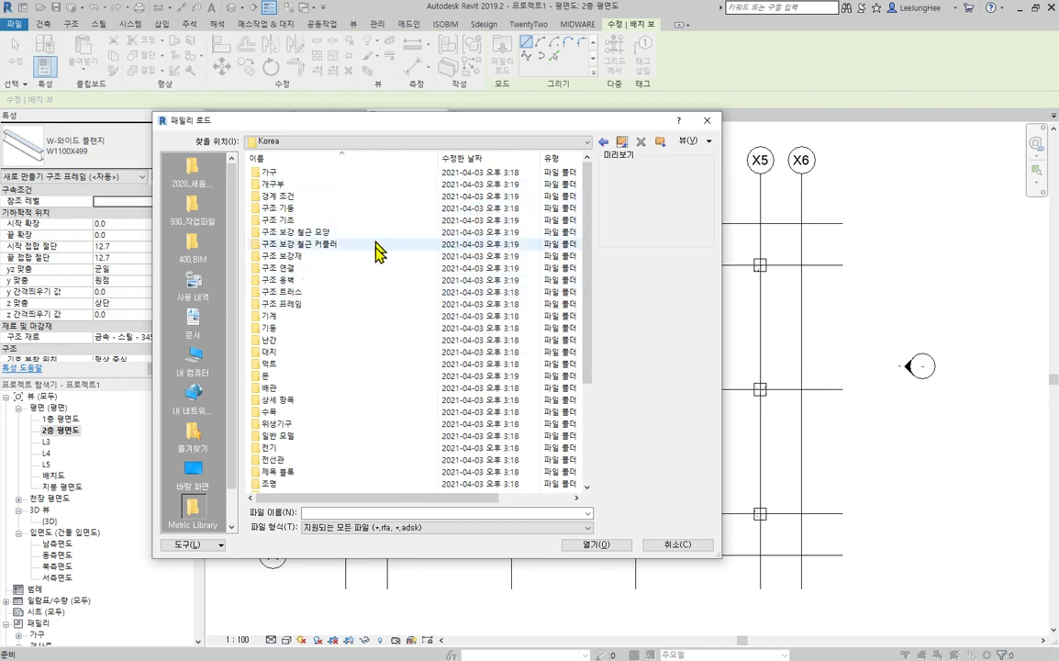
click(290, 306)
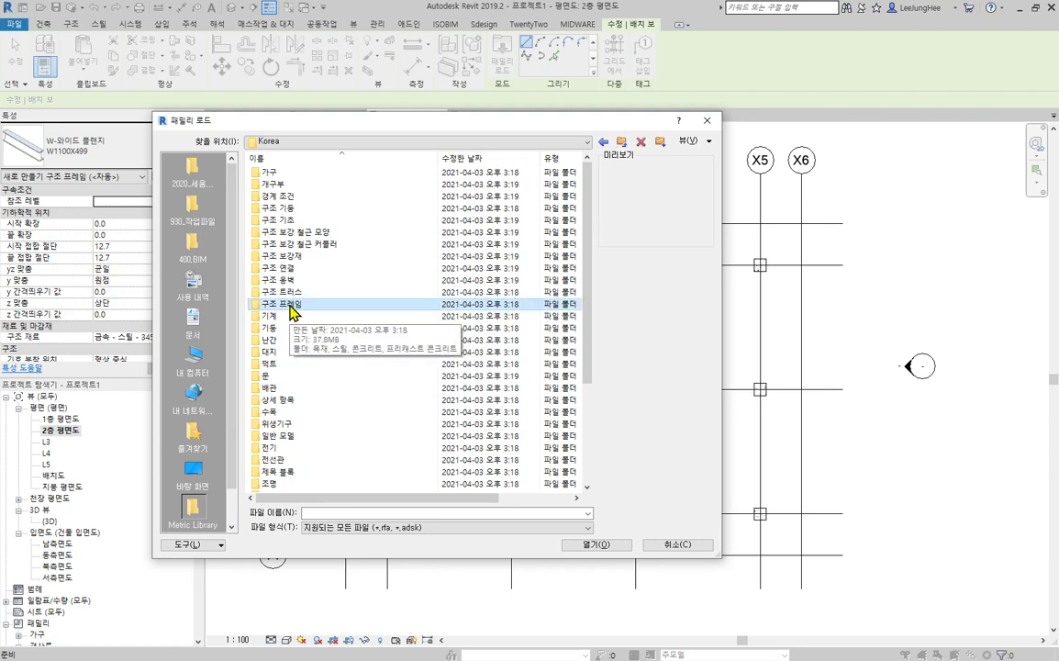
double_click(291, 310)
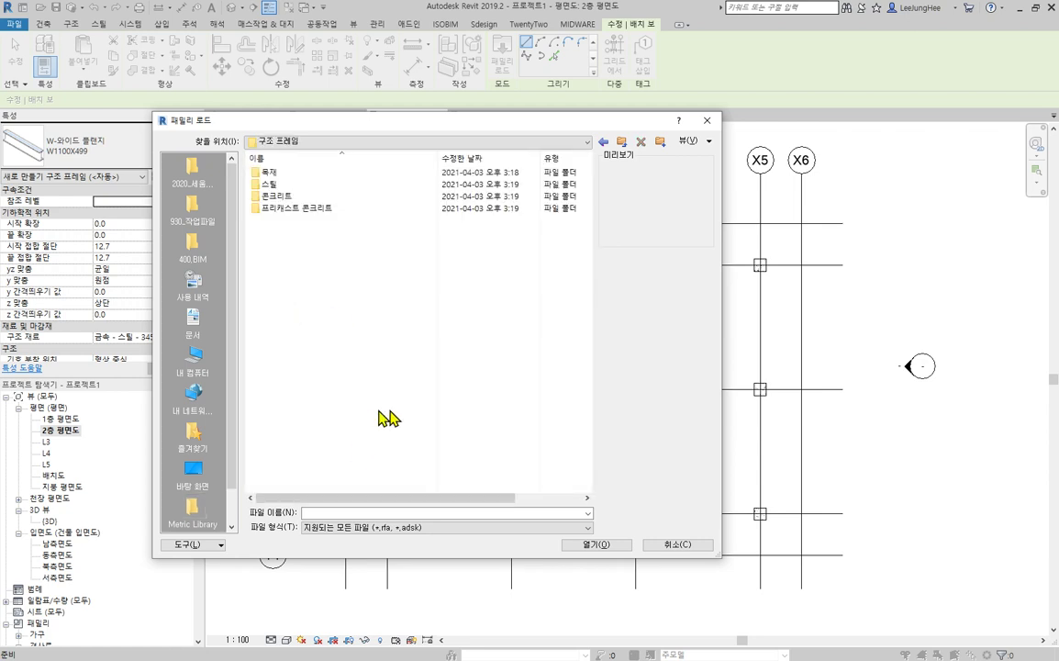
double_click(274, 200)
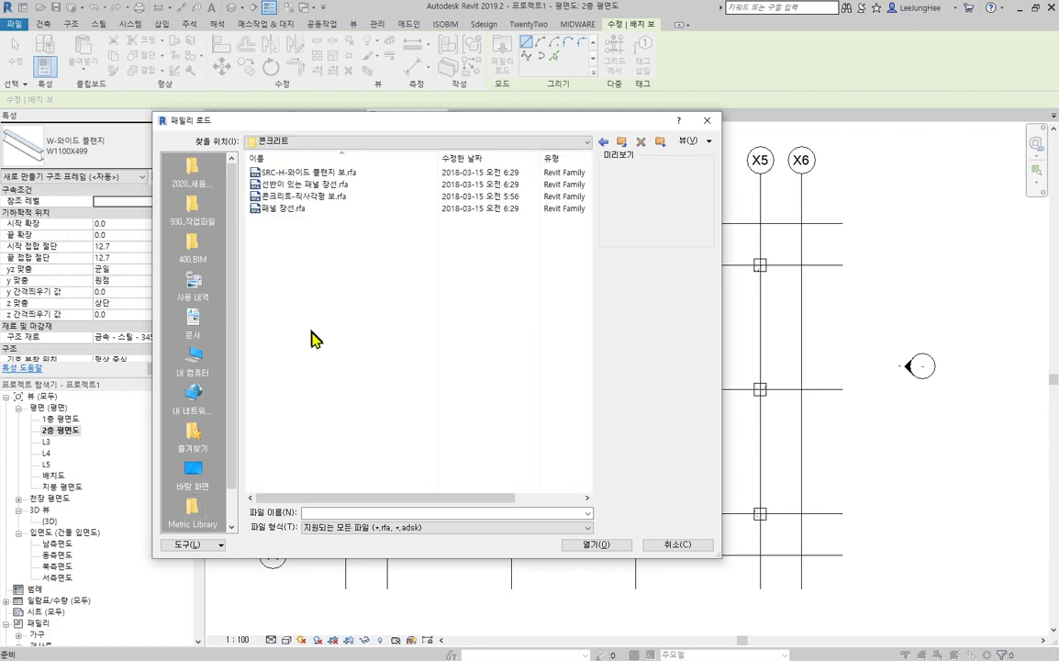
click(318, 204)
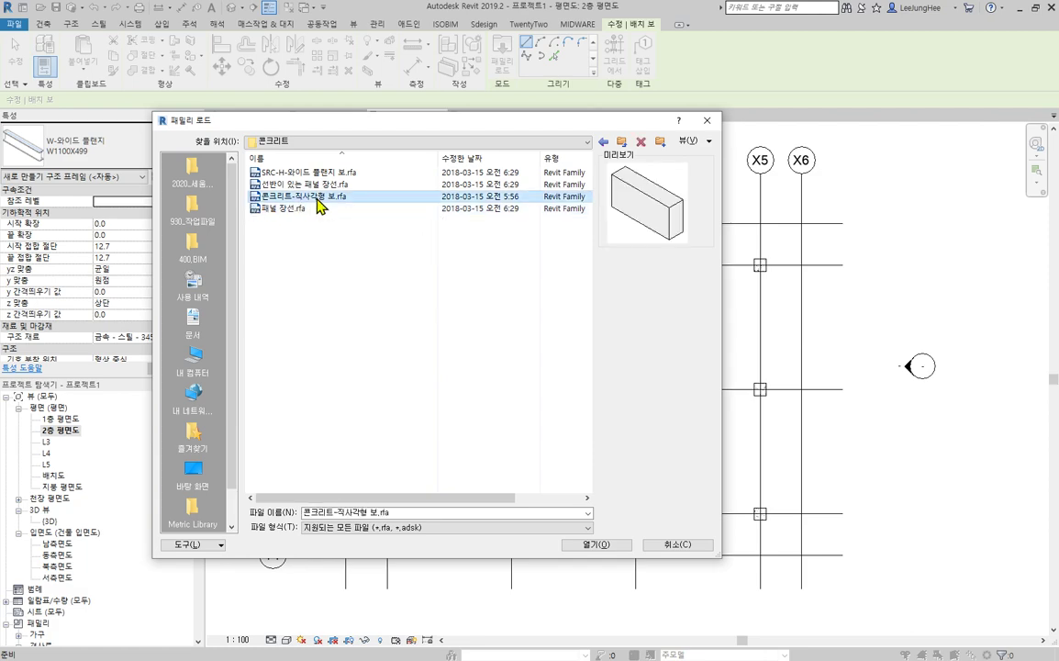
click(601, 547)
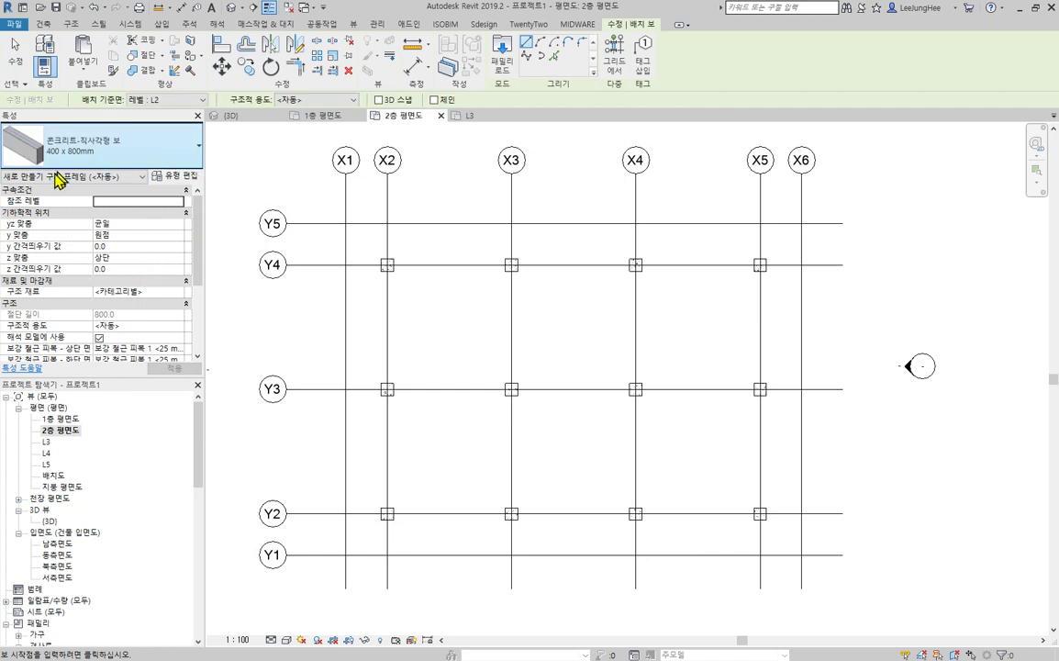
Step: Duplicate the 400 x 800mm concrete beam type as 400x600 and set its height h to 600
click(160, 162)
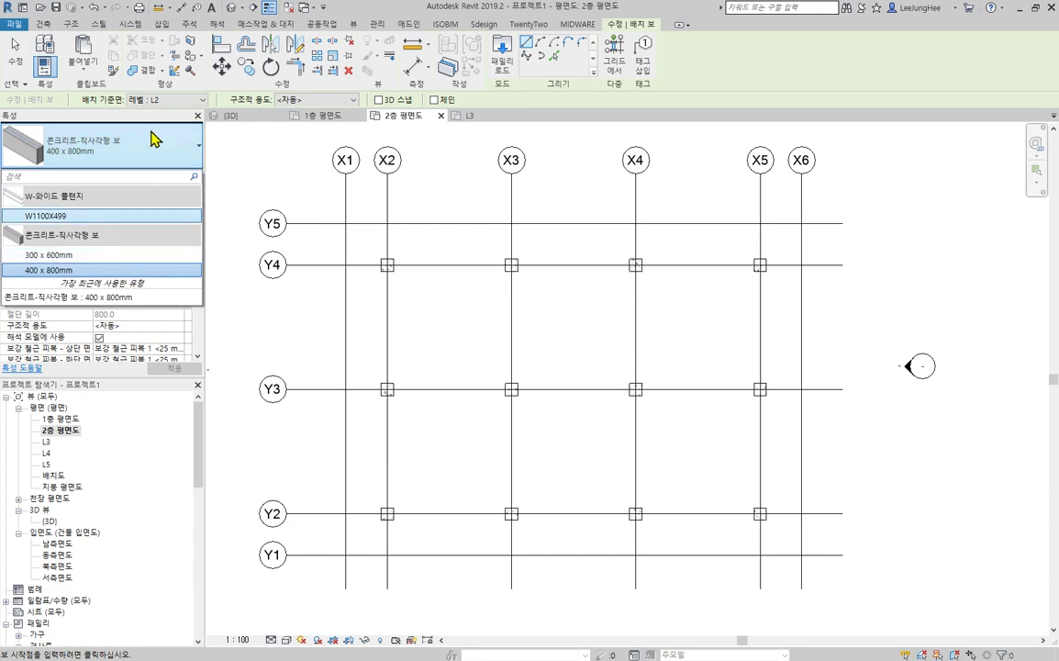
click(152, 156)
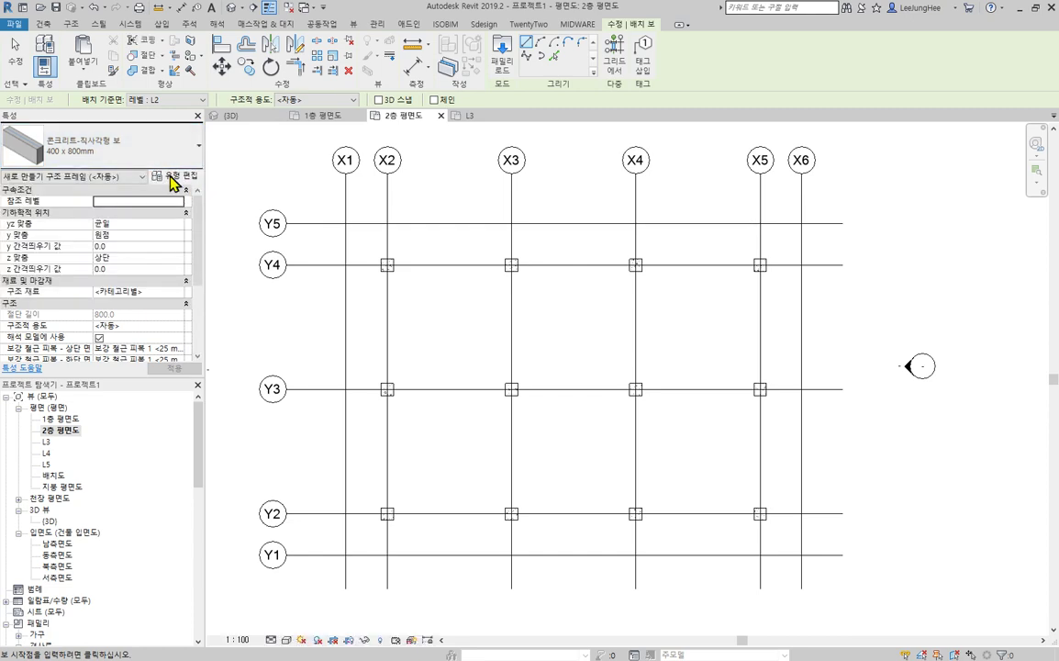
click(174, 176)
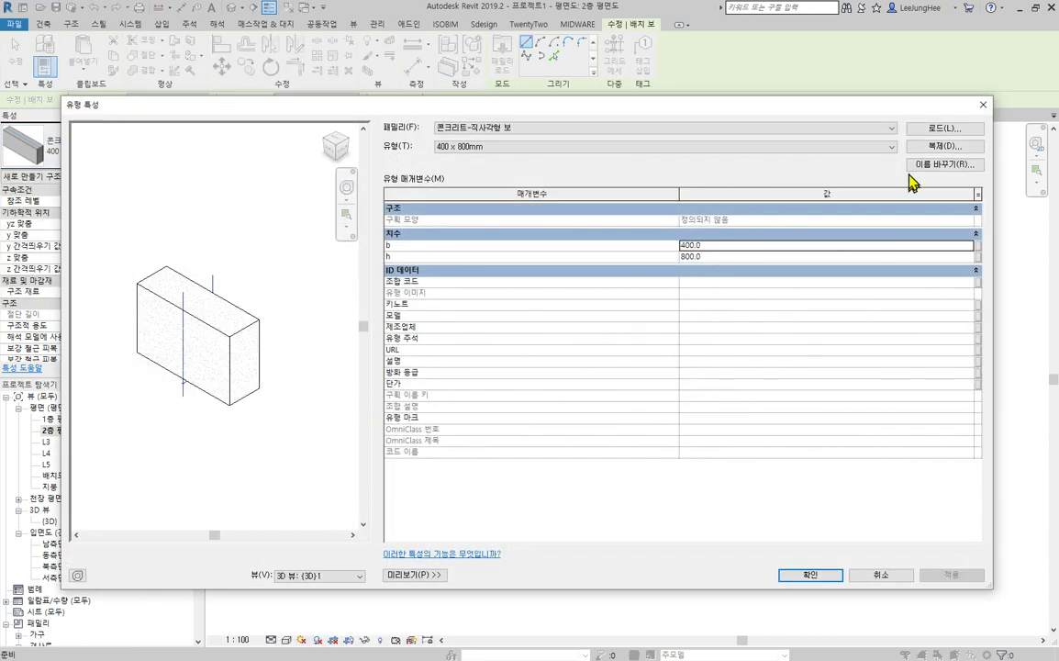
click(936, 149)
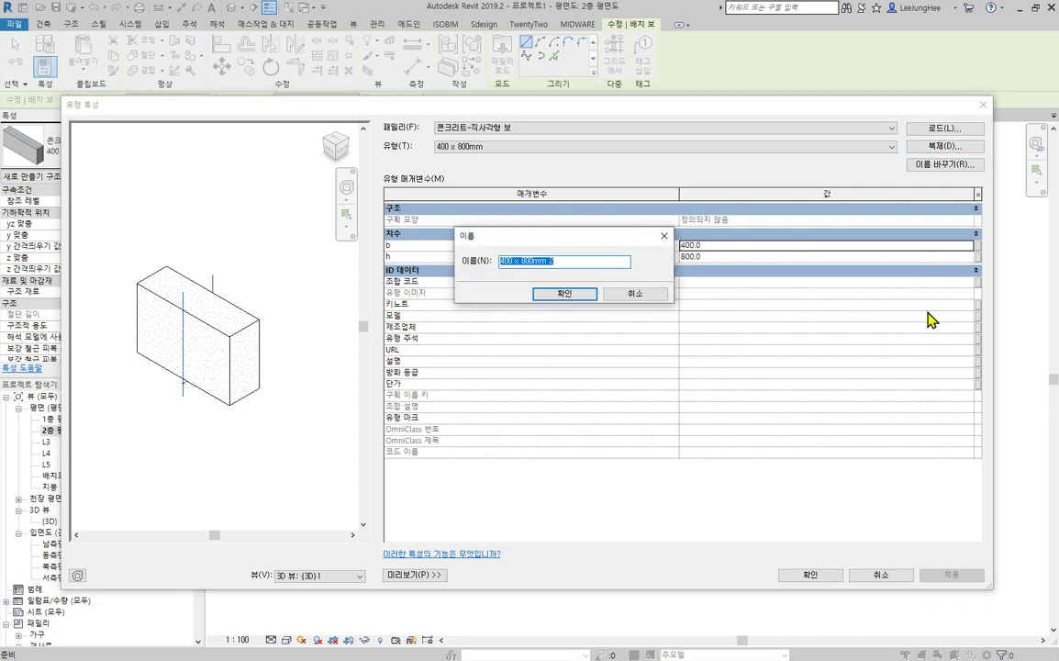
text(400x600)
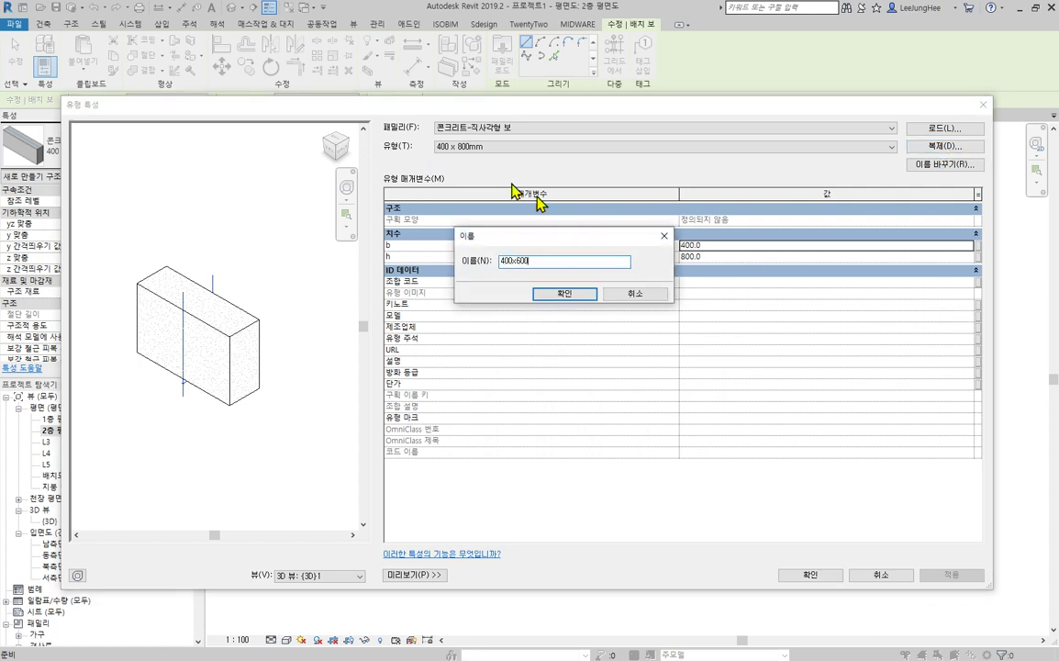
click(567, 296)
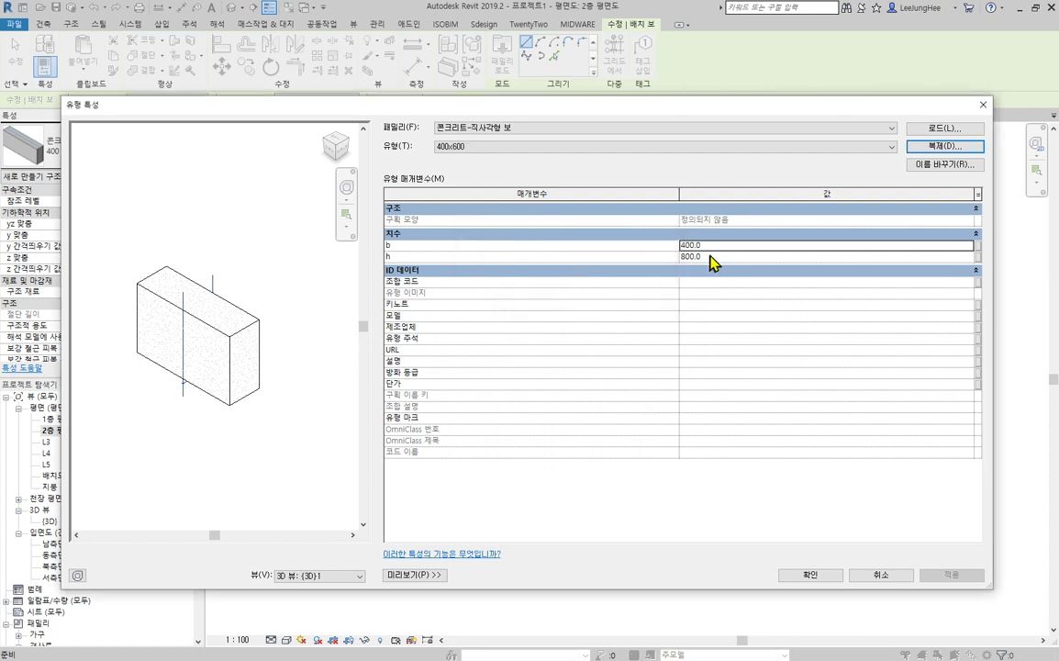
click(718, 245)
click(726, 257)
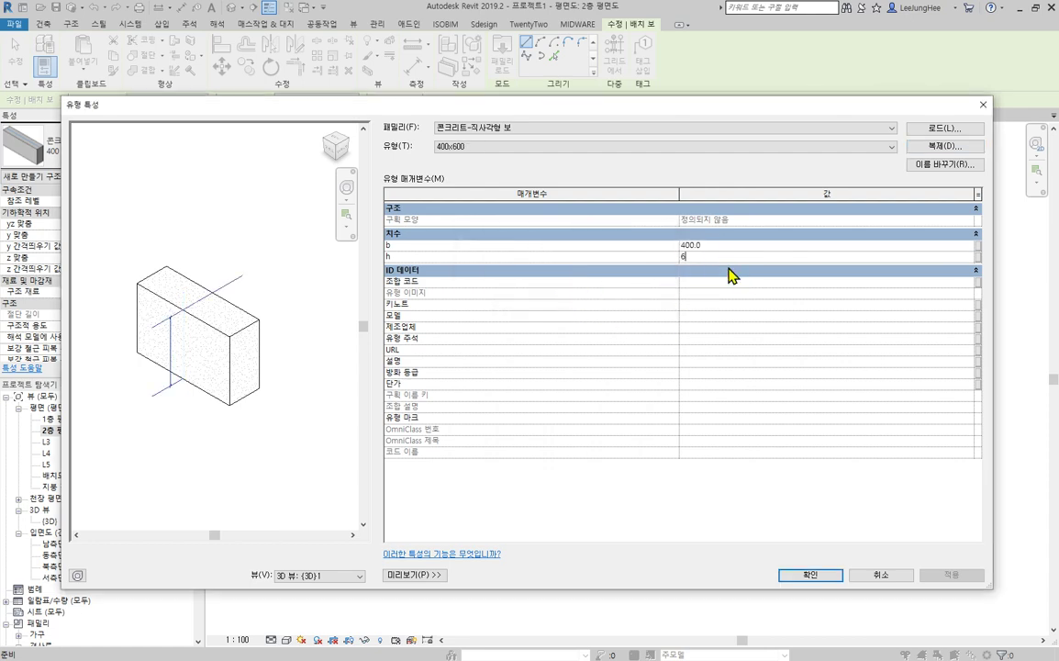
click(797, 576)
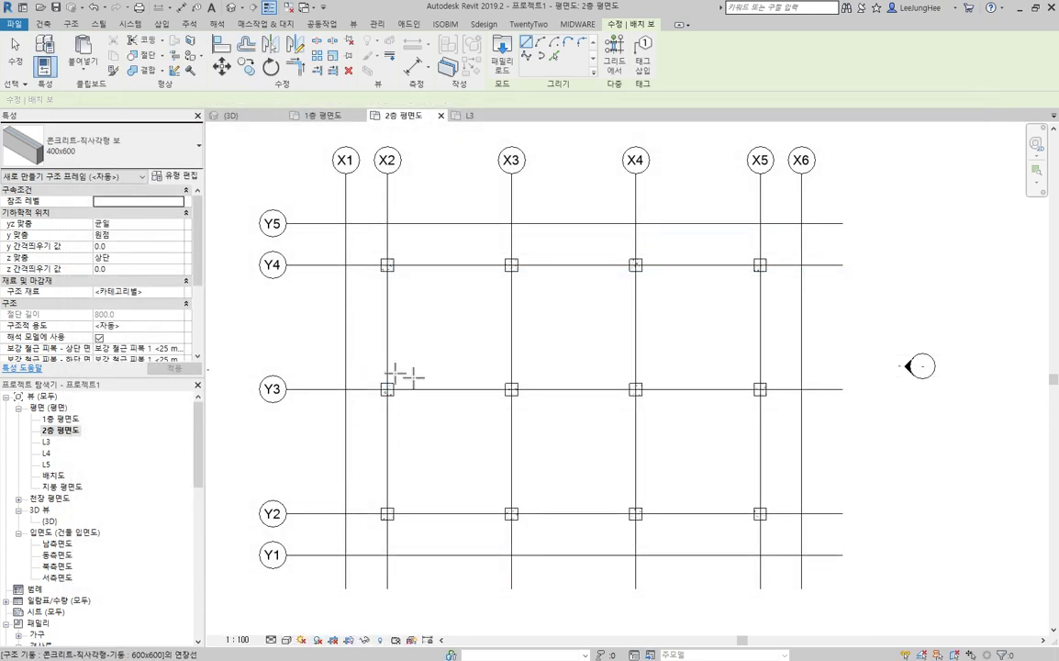
Step: Draw two freehand beams: a horizontal one about 6400 mm long between Y4 and Y3, and a vertical one about 5000 mm long between X3 and X4
middle_drag(908, 426, 951, 411)
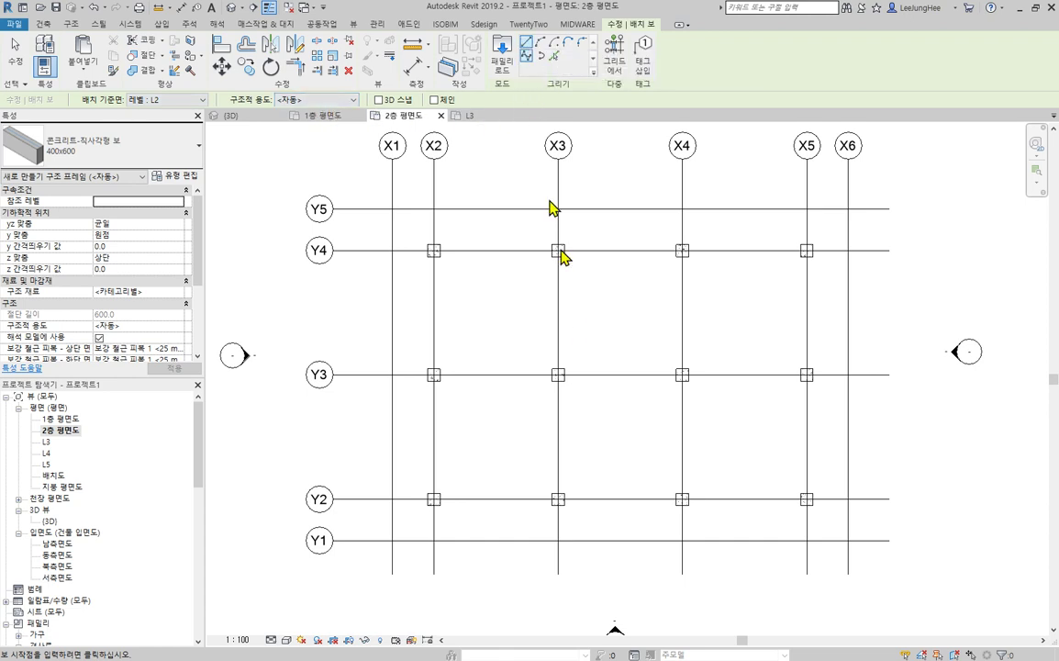
click(466, 304)
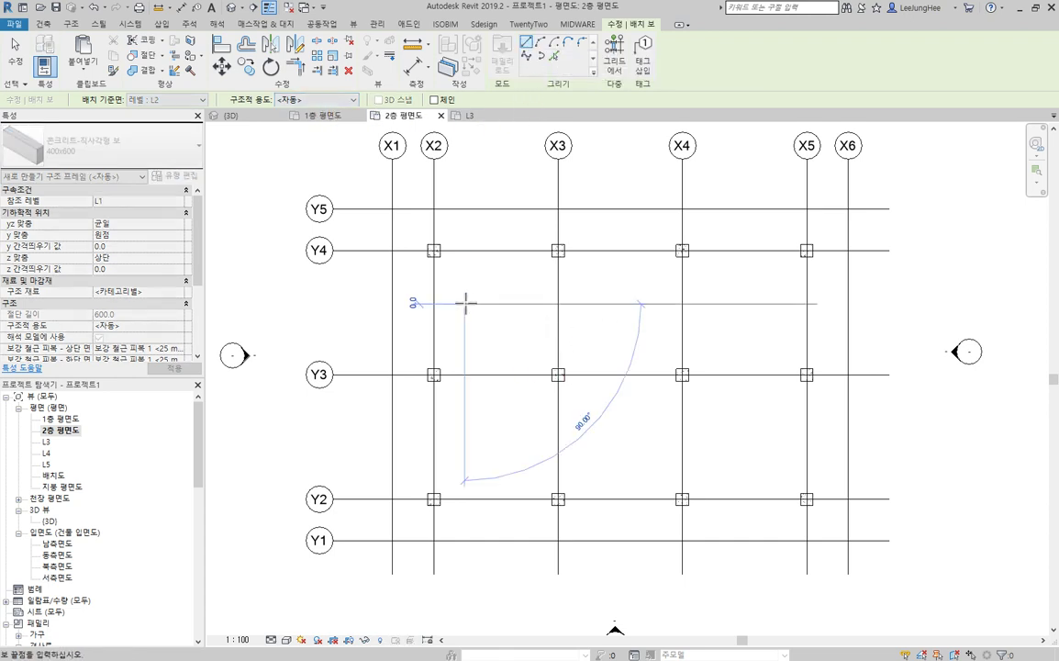
click(597, 303)
scroll(563, 327, up, 3)
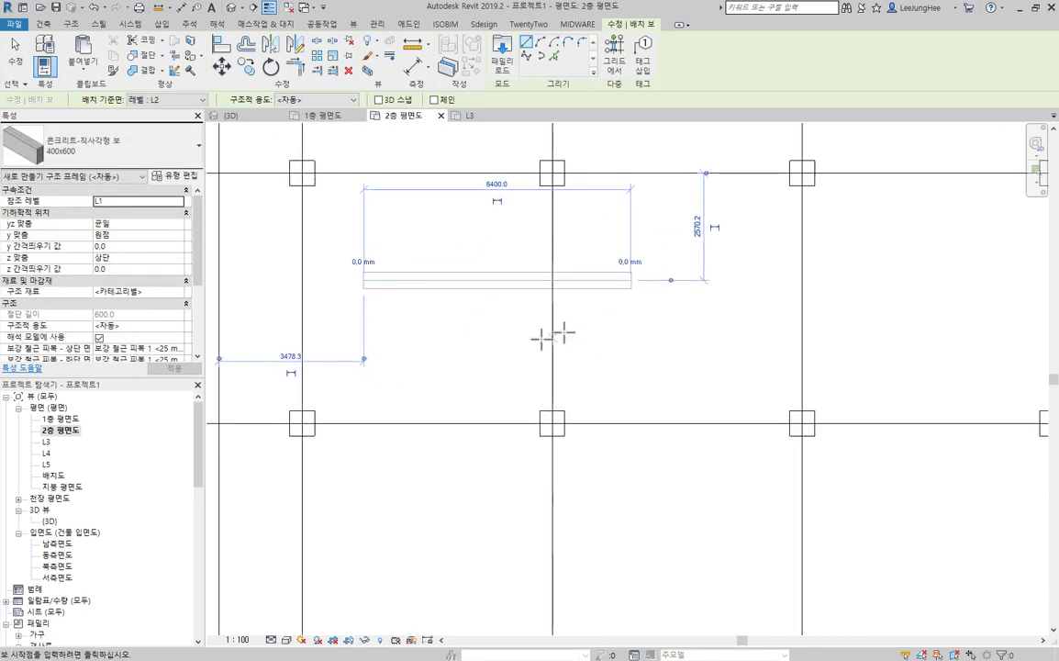
scroll(548, 333, down, 2)
middle_drag(669, 360, 636, 337)
click(631, 333)
click(632, 470)
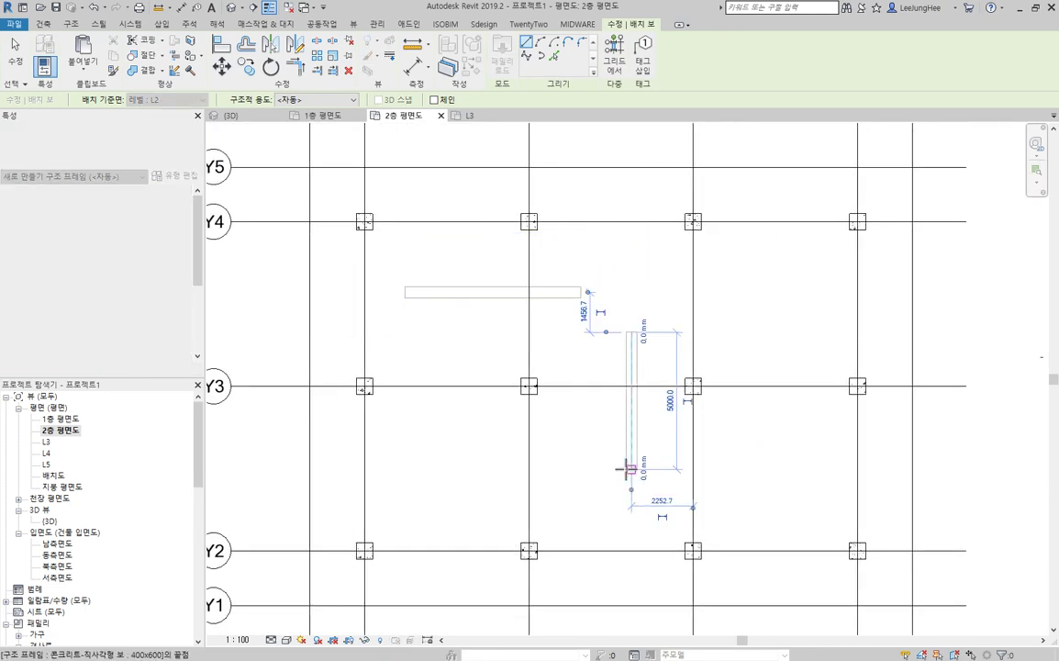
scroll(764, 441, down, 1)
middle_drag(765, 442, 671, 439)
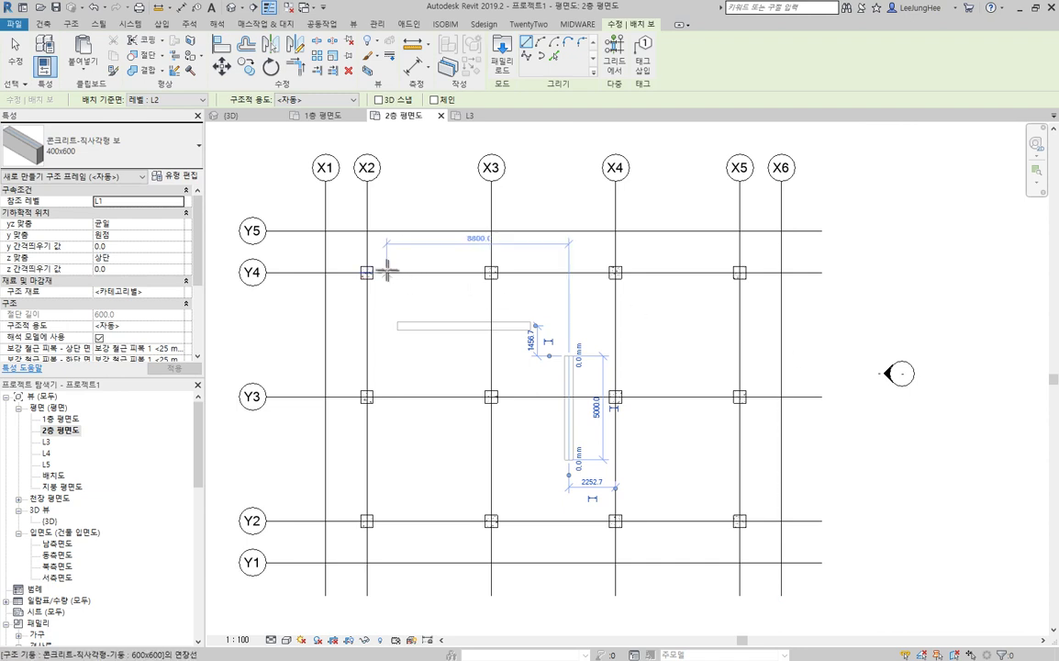
Step: Draw a beam along grid X2 from the lower face of the Y4 column to the upper face of the Y3 column
scroll(367, 274, up, 3)
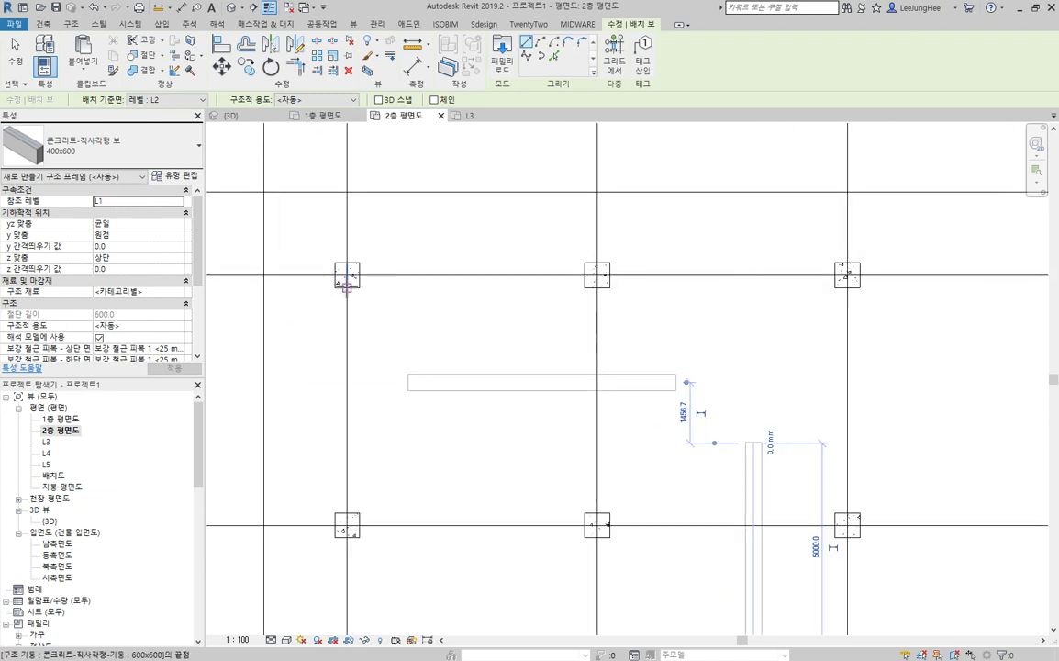
click(347, 287)
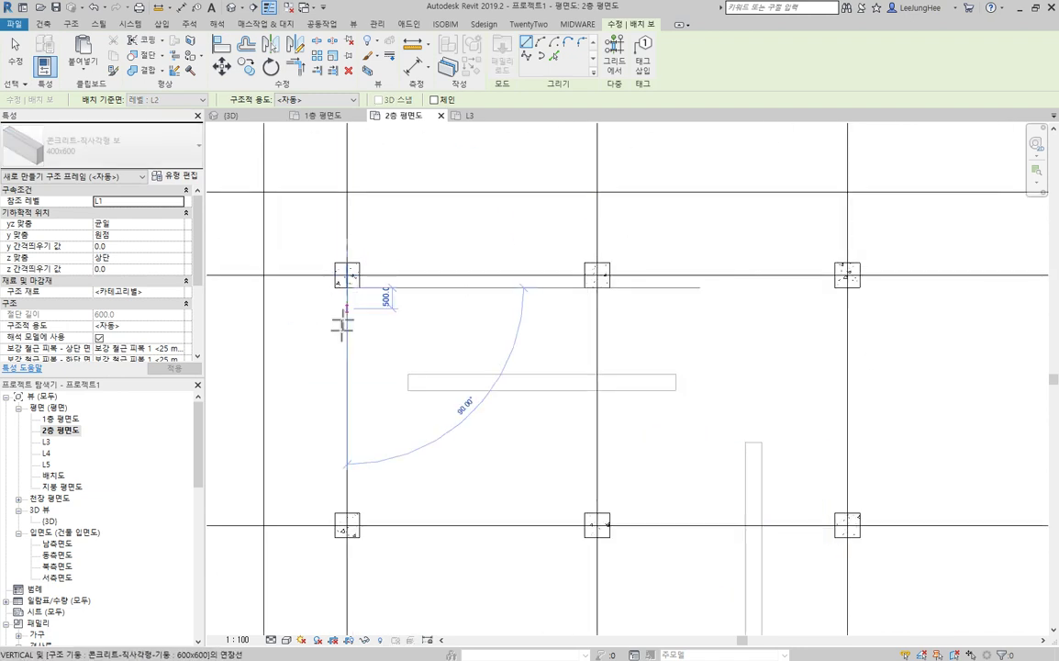
click(347, 514)
middle_drag(474, 463, 525, 402)
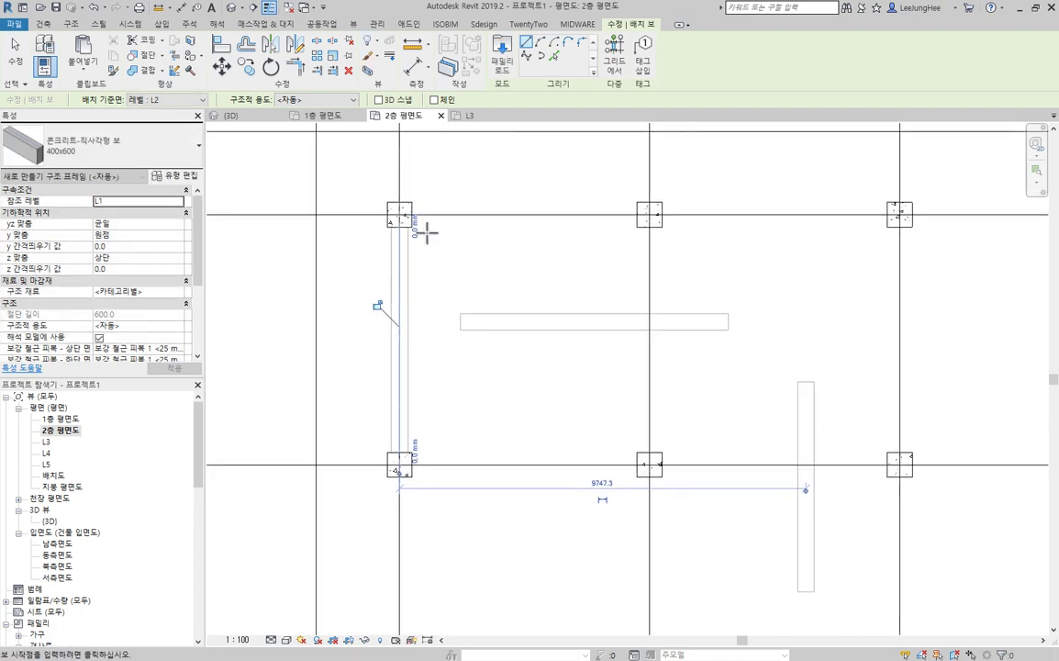
Step: Draw a beam along grid X2 from the upper face of the Y2 column to the lower face of the Y3 column
scroll(467, 353, down, 2)
middle_drag(480, 371, 439, 272)
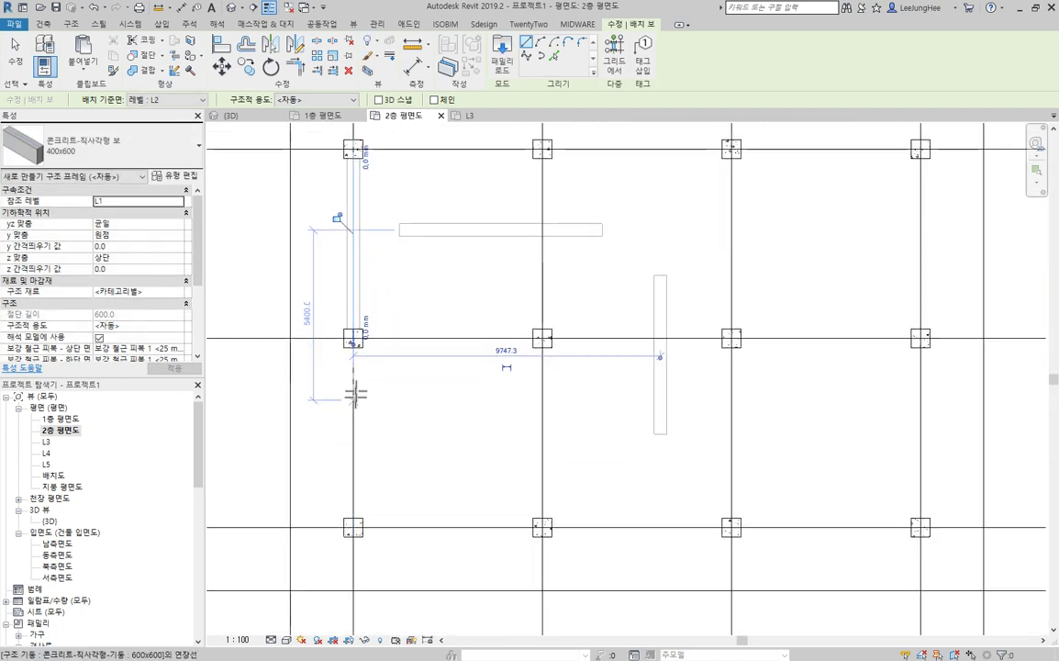
click(355, 517)
scroll(354, 328, up, 2)
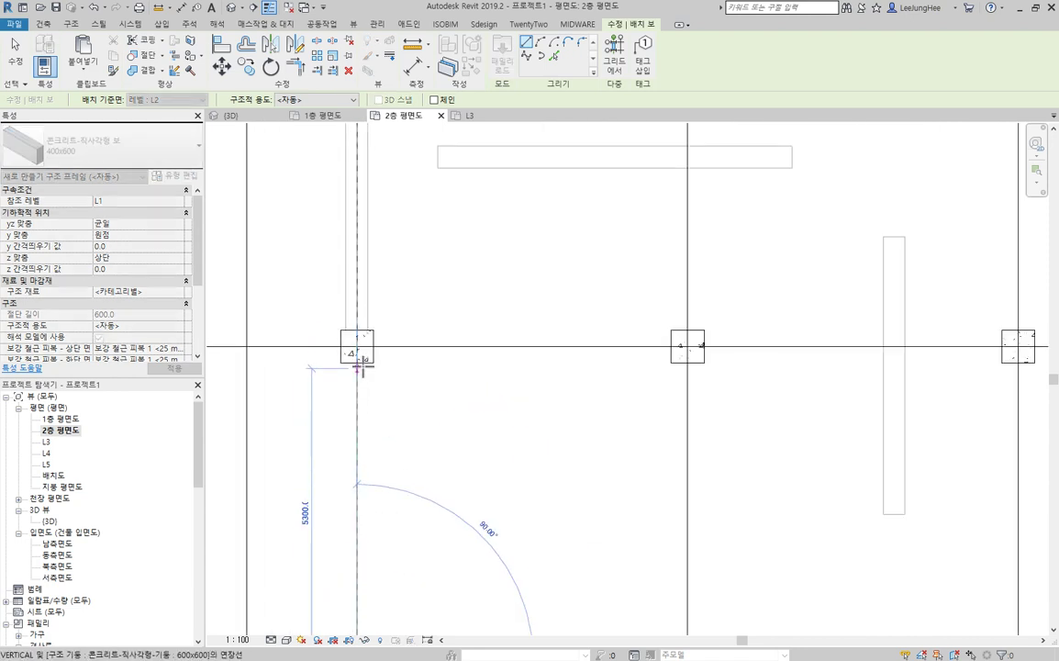
click(360, 362)
scroll(498, 426, down, 2)
middle_drag(498, 425, 475, 426)
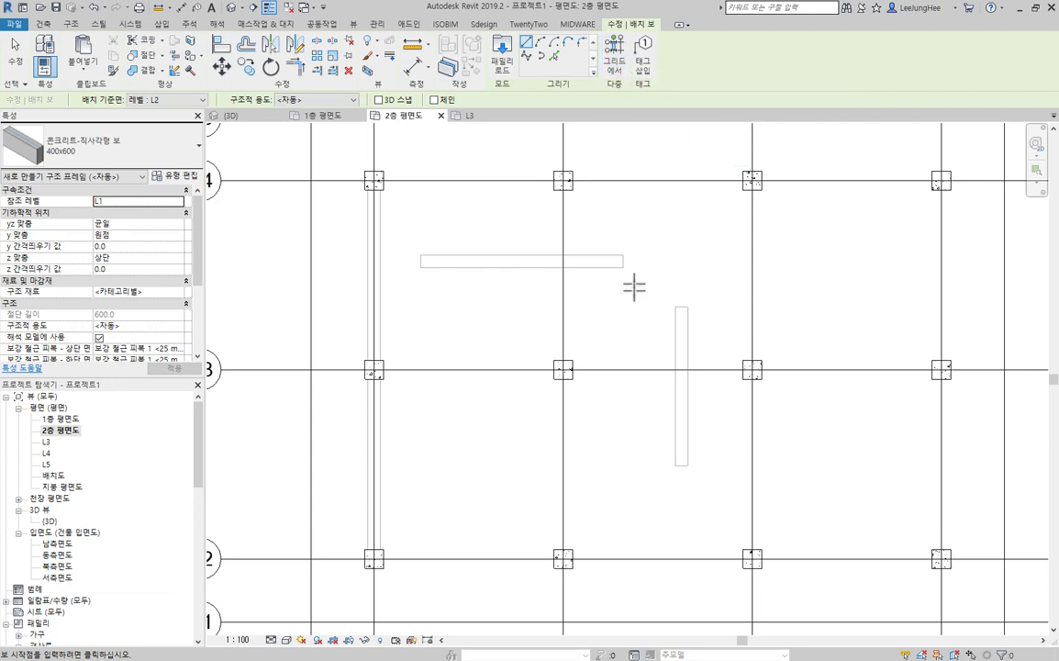
Step: Place 400x600 beams on grids X3, X4, X5, Y2, Y3 and Y4 at once with the On Grids option
scroll(642, 224, down, 3)
scroll(643, 225, up, 1)
middle_drag(643, 225, 543, 282)
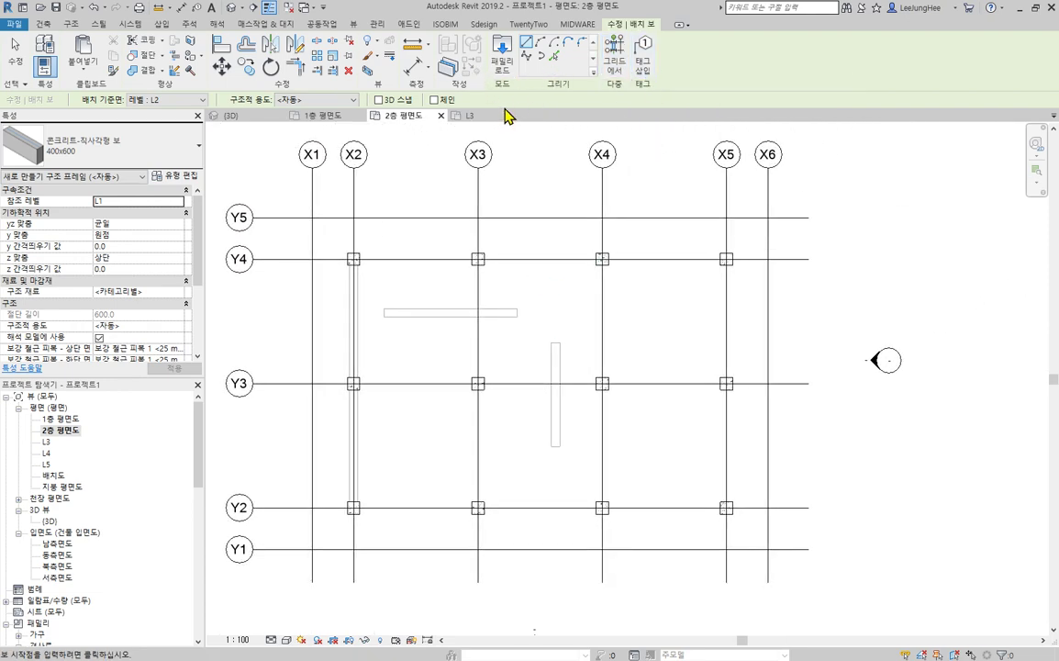
click(619, 66)
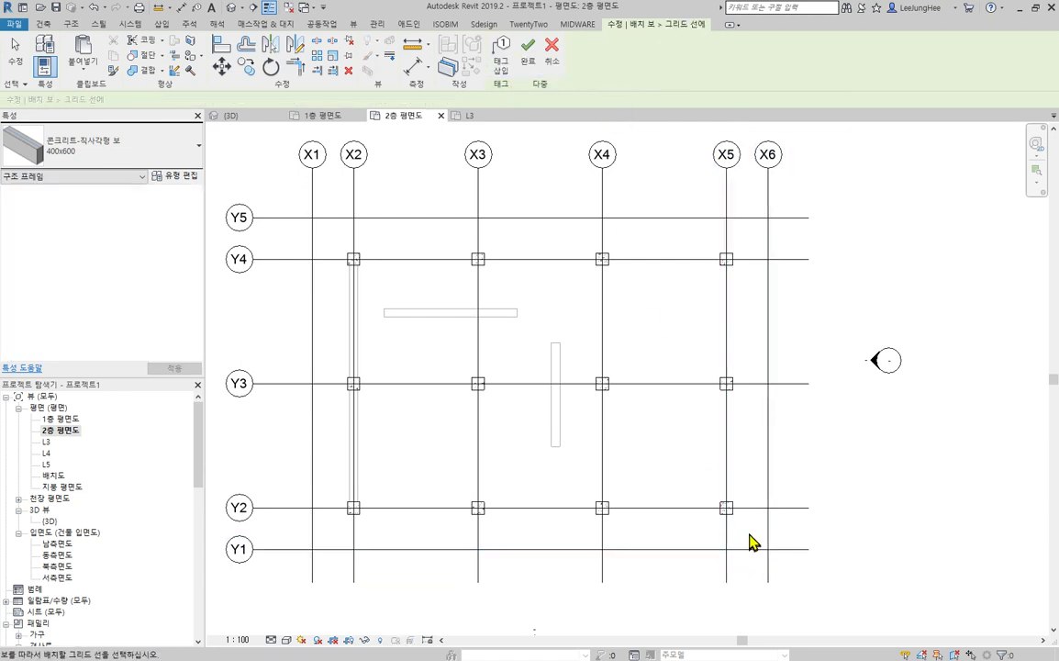
drag(749, 534, 439, 249)
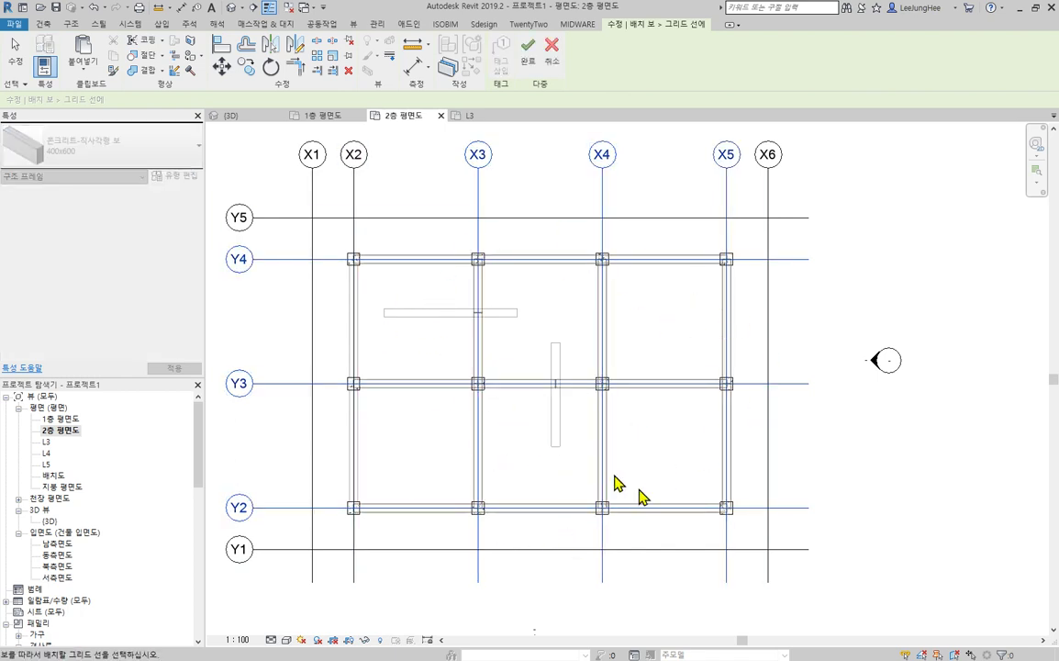
click(529, 57)
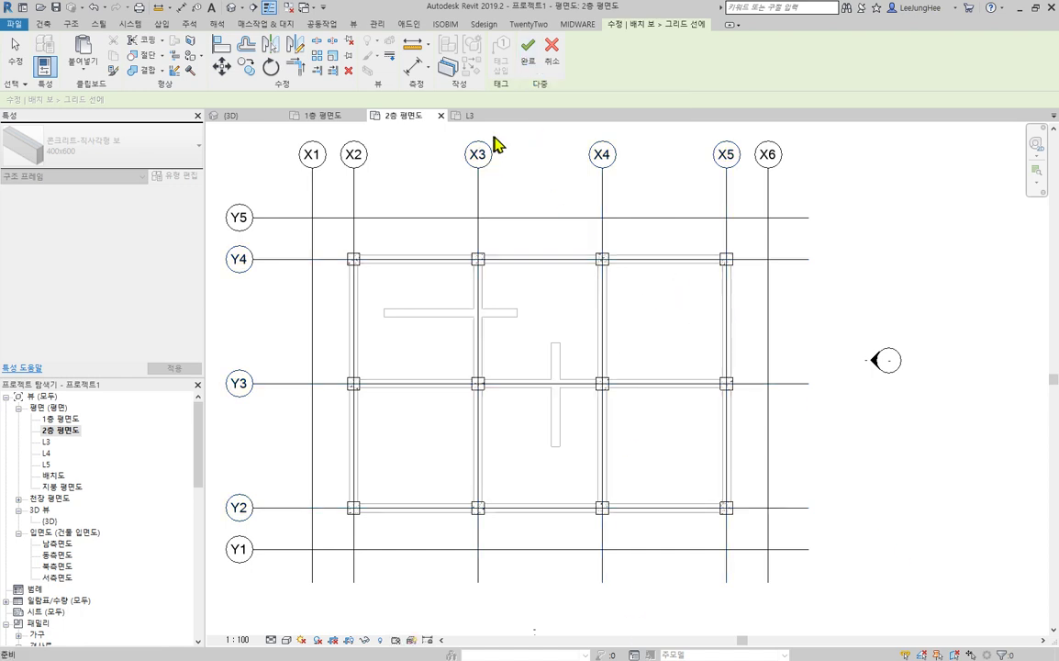
scroll(515, 337, up, 3)
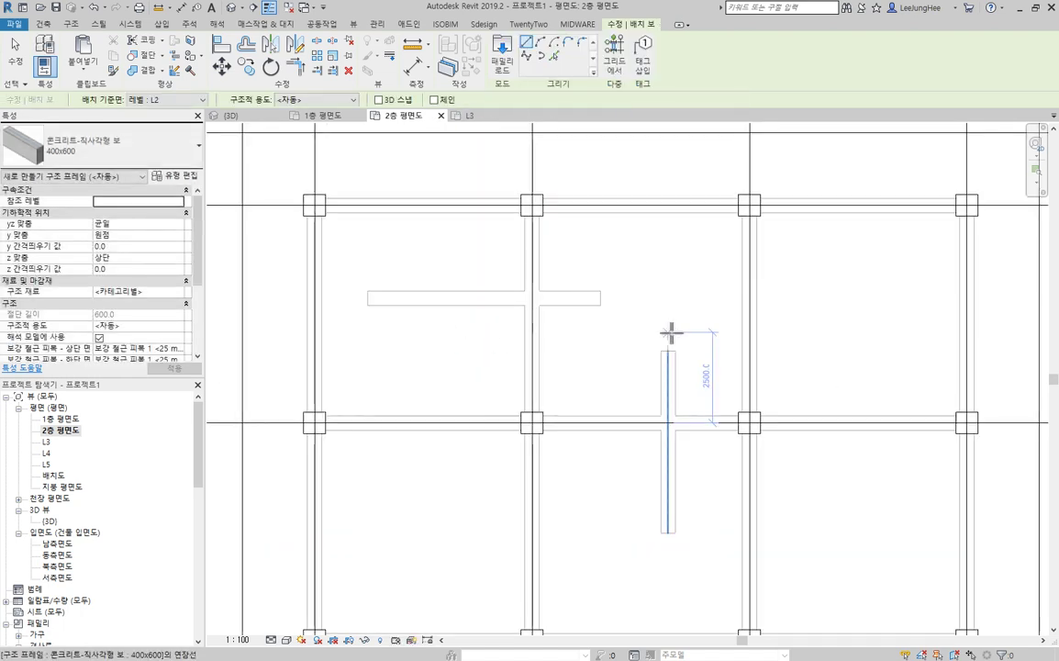
key(Escape)
key(Escape)
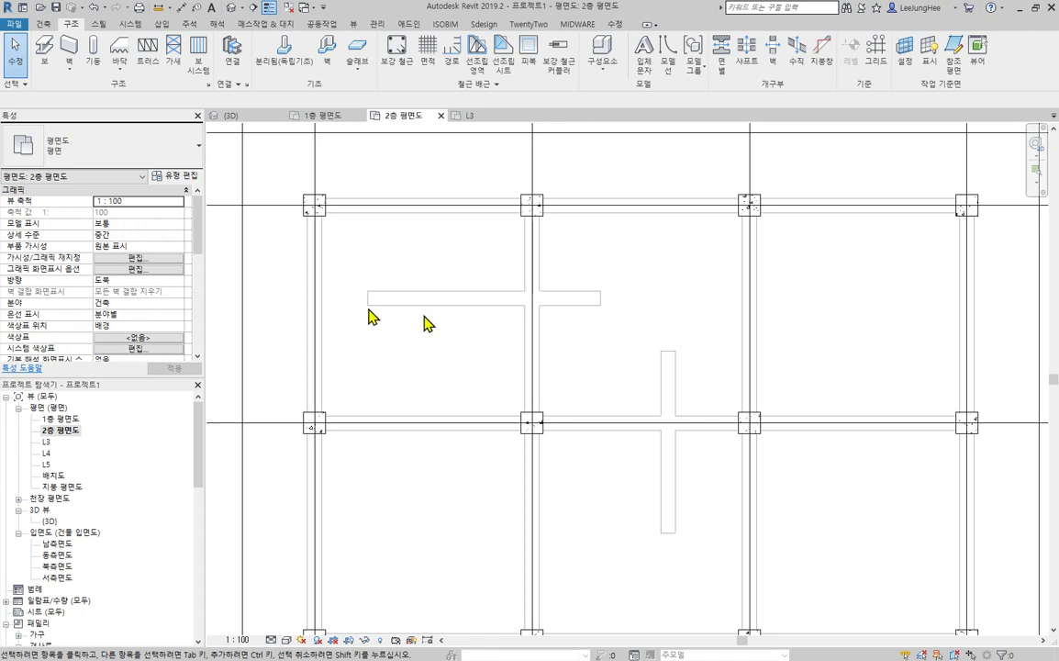
Step: Set the underlay base level of the 2층 평면도 view to 없음
drag(200, 234, 200, 286)
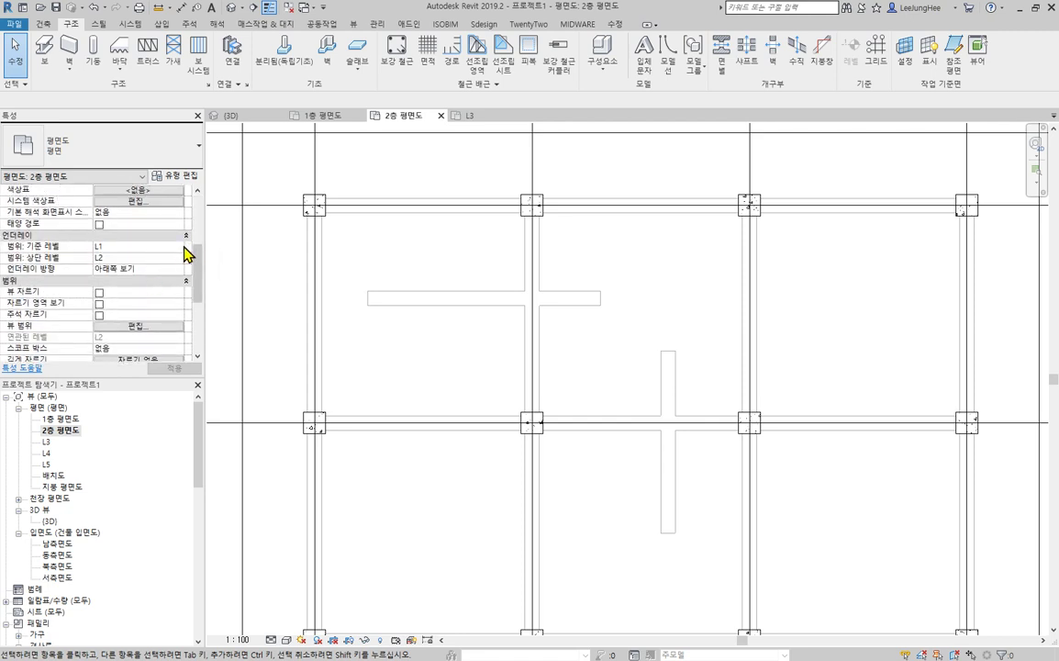
click(96, 246)
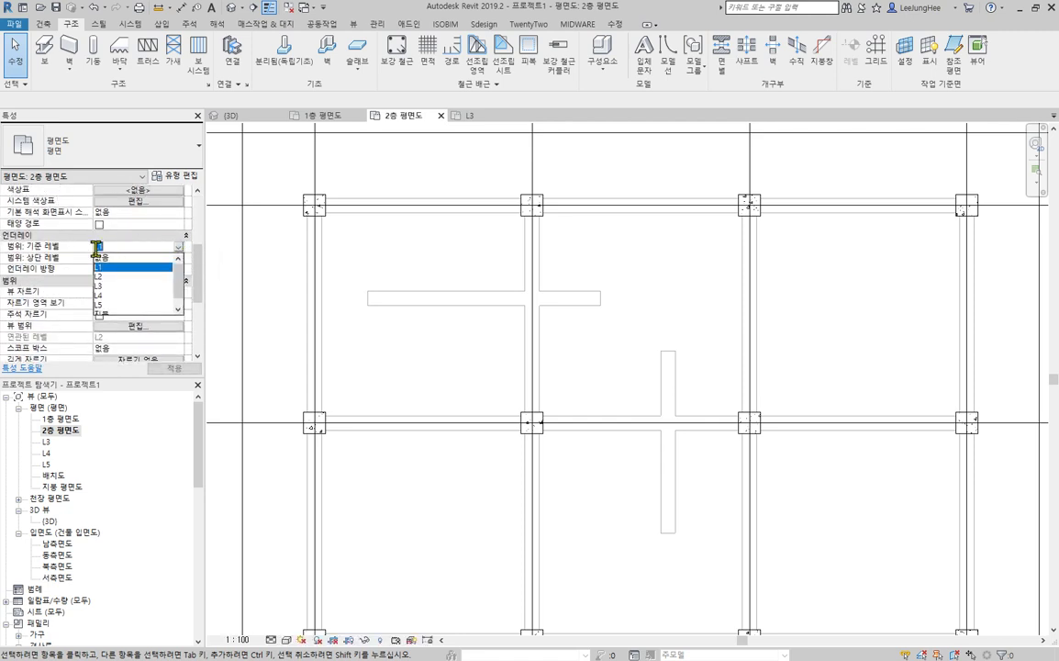
click(109, 257)
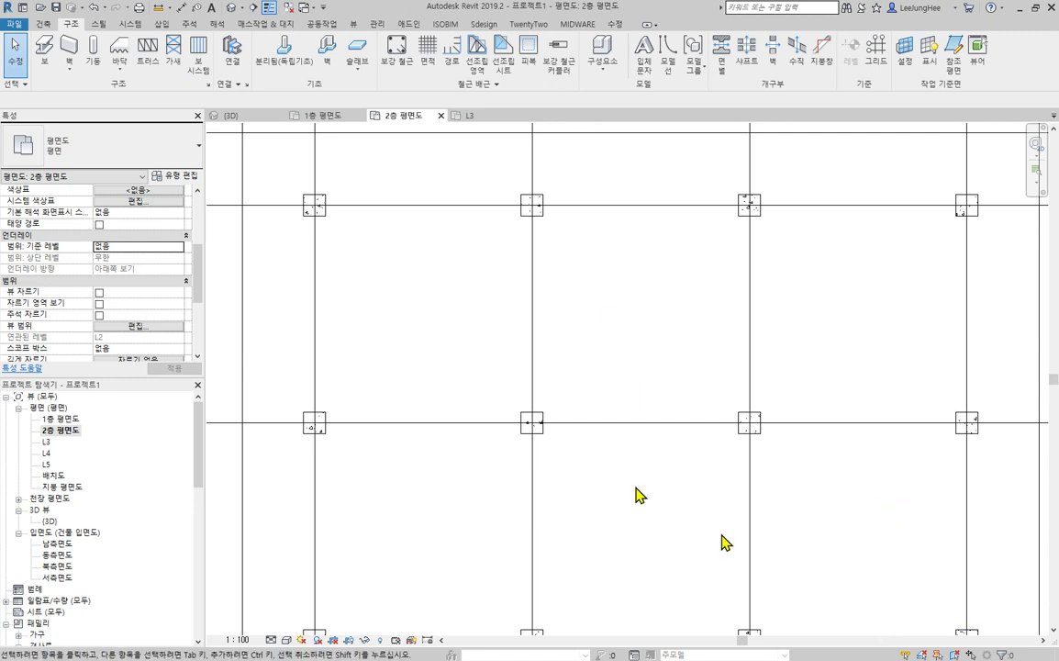
Step: Create structural plan views for levels L1 through L5 and 지붕
click(353, 24)
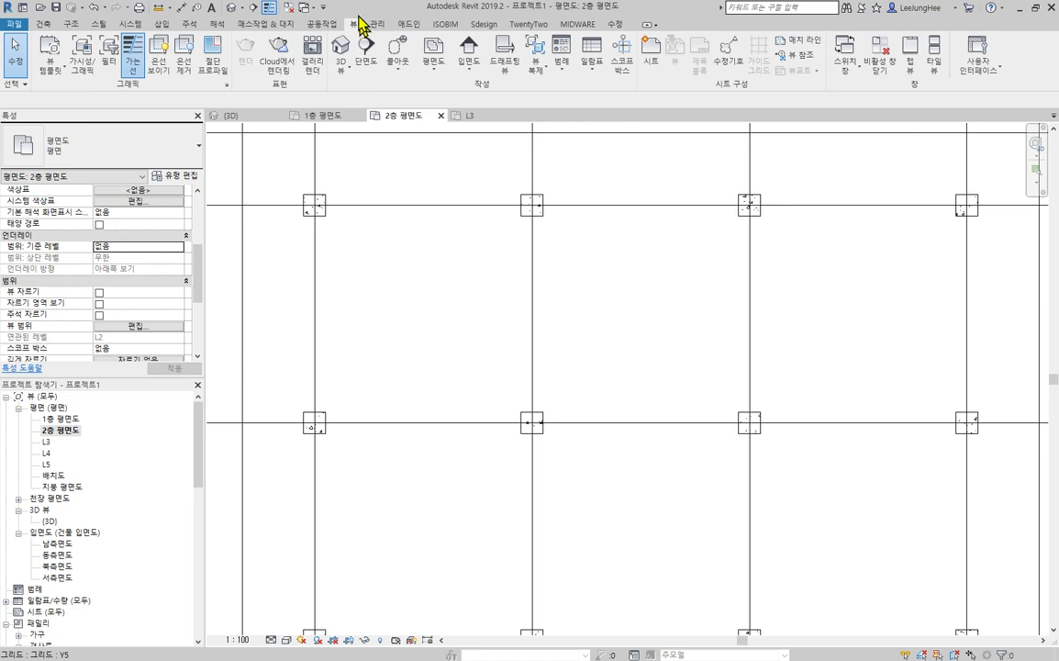
click(435, 71)
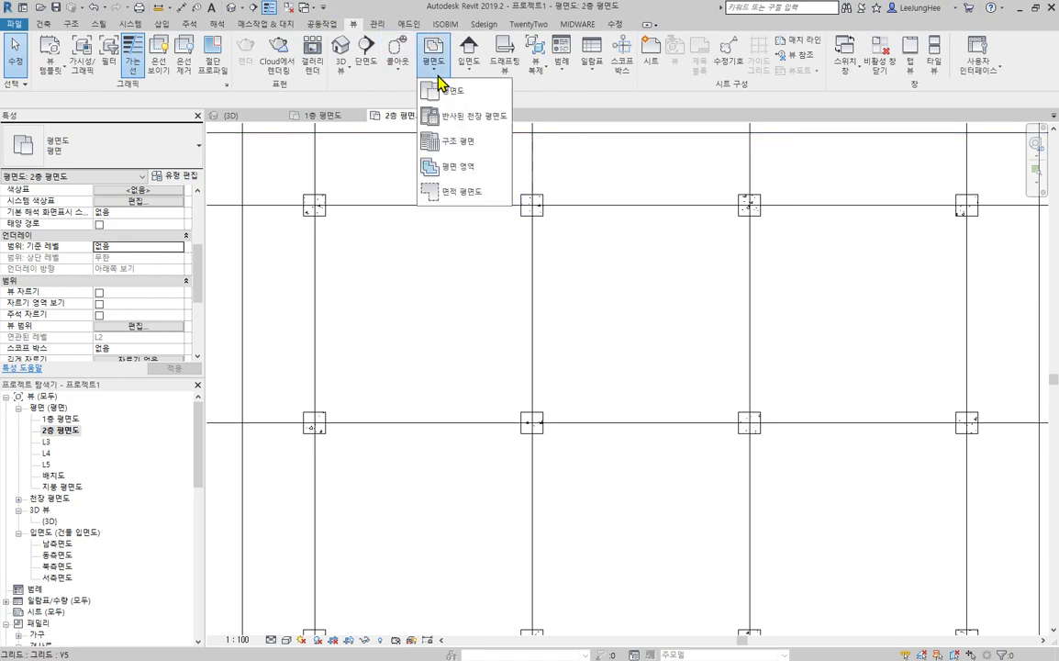
click(473, 152)
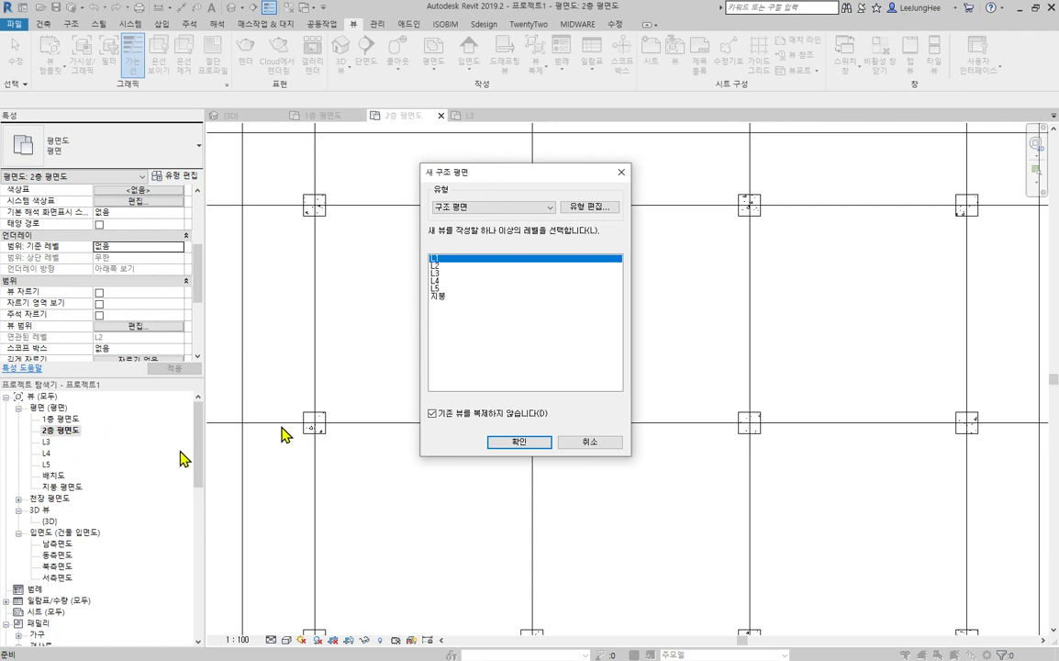
shift+click(448, 288)
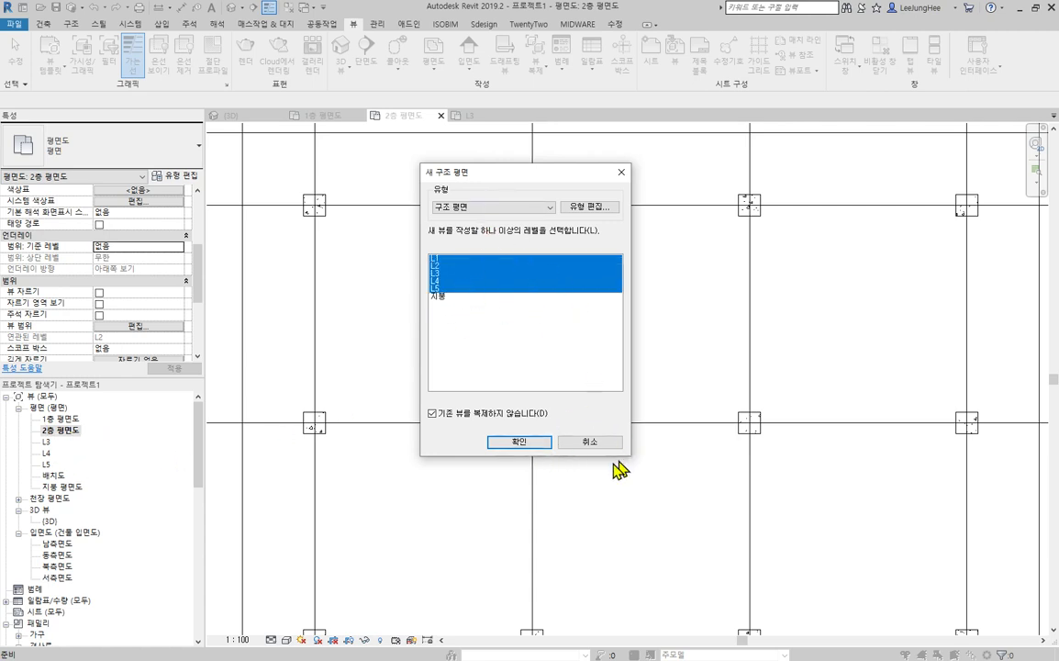
shift+click(458, 296)
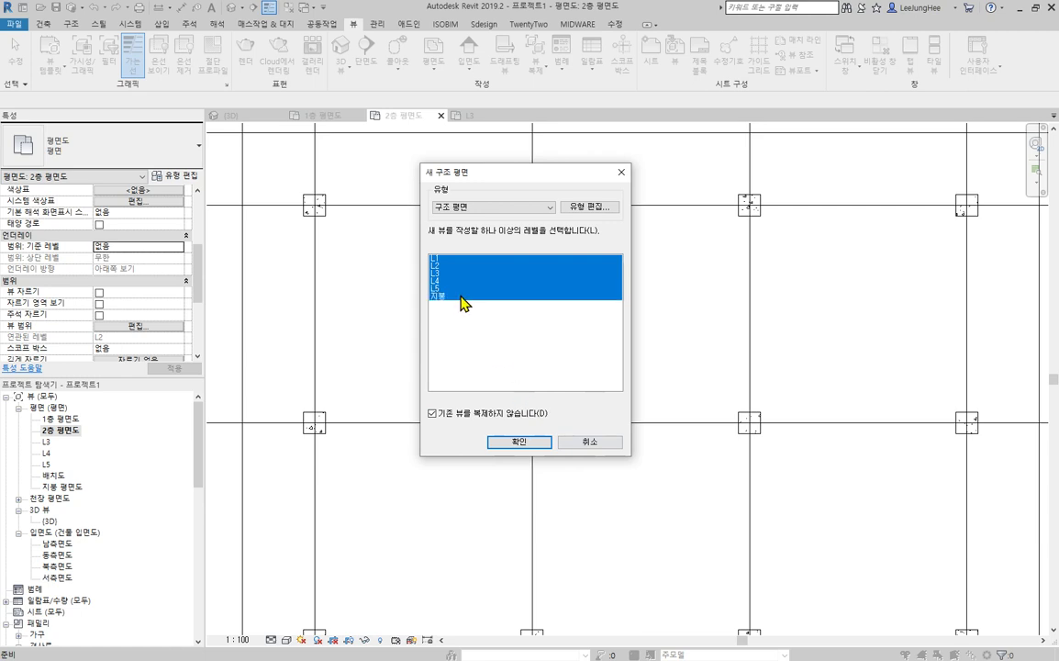
click(529, 444)
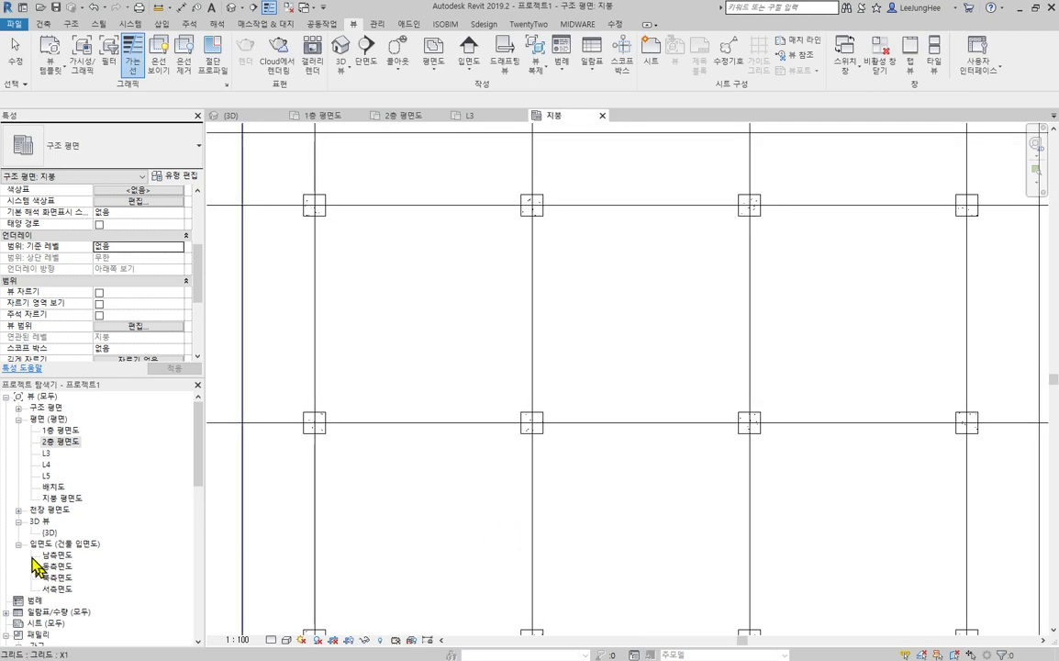
Step: Open the L2 structural plan and examine how its beams are displayed, along with the view's properties
click(18, 408)
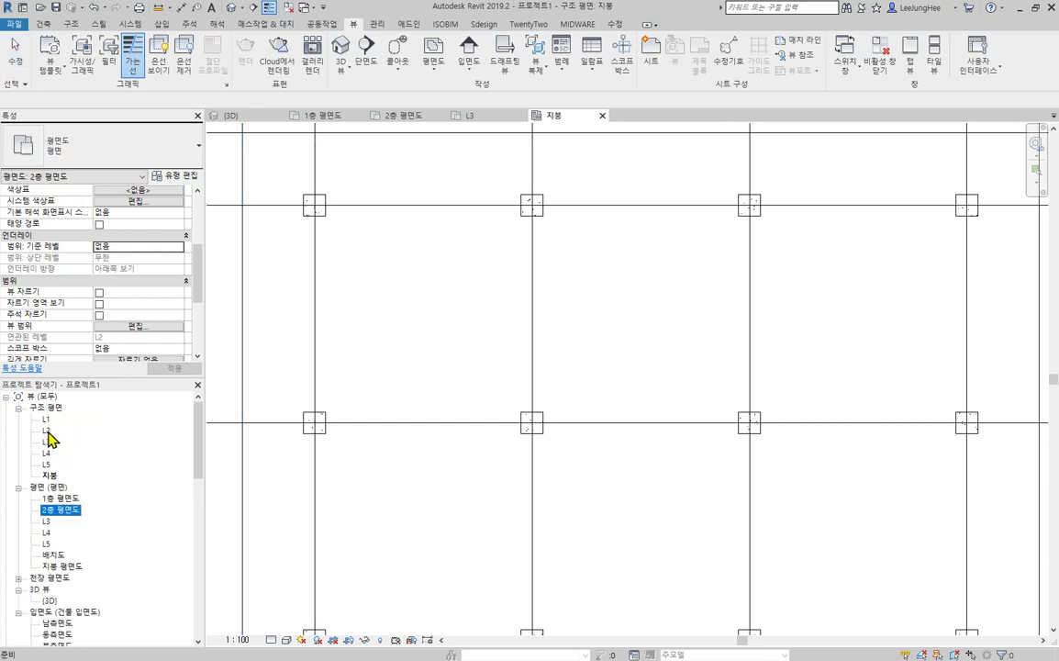
double_click(47, 430)
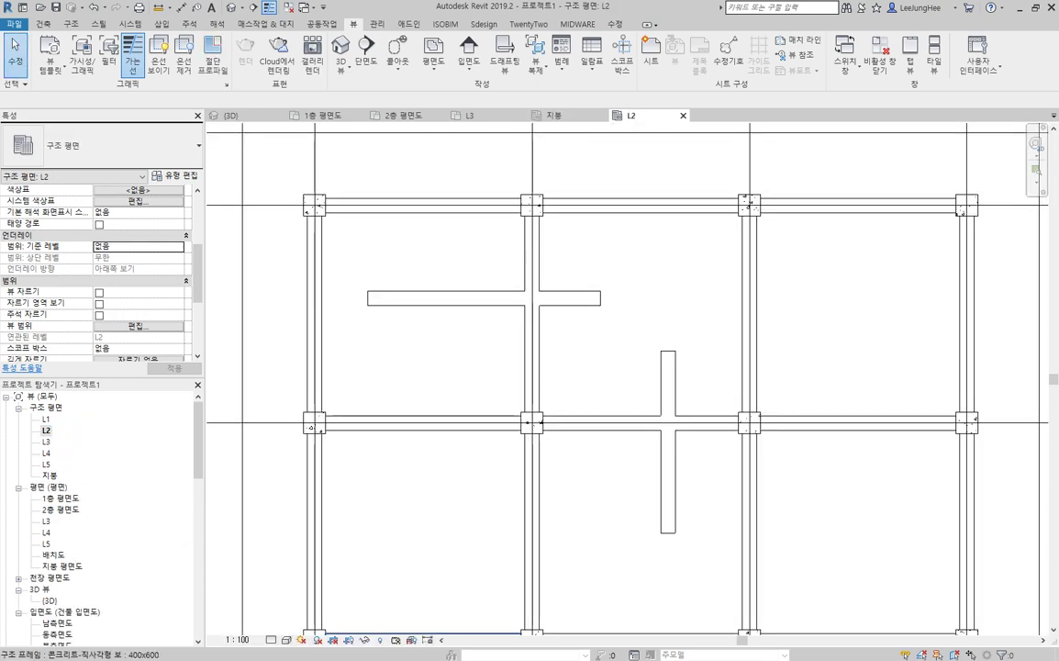
middle_drag(803, 399, 693, 357)
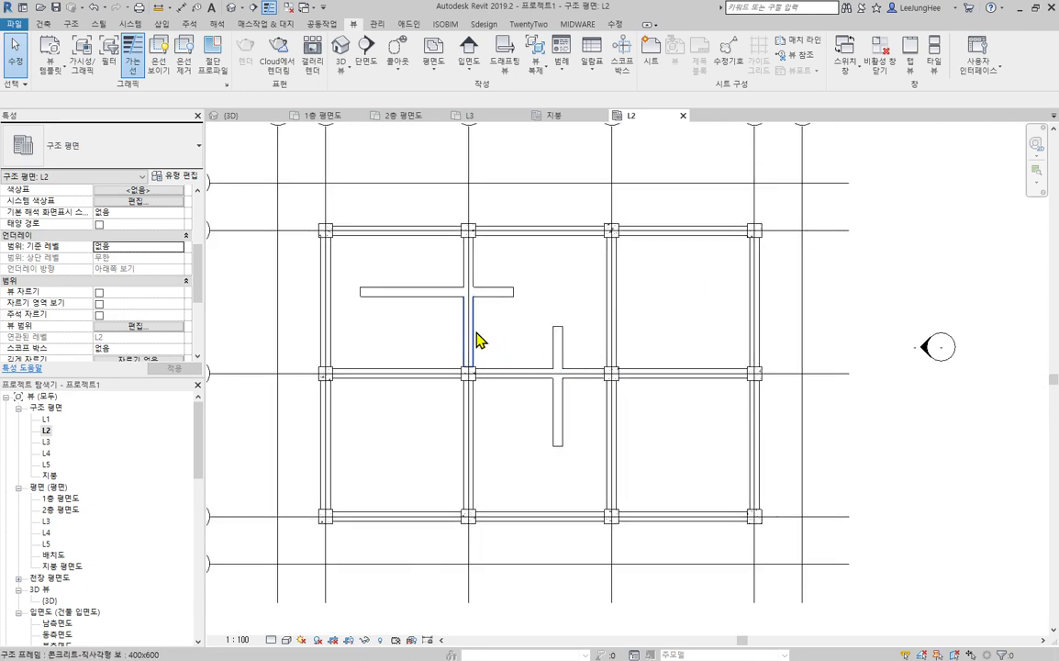
click(470, 336)
click(559, 417)
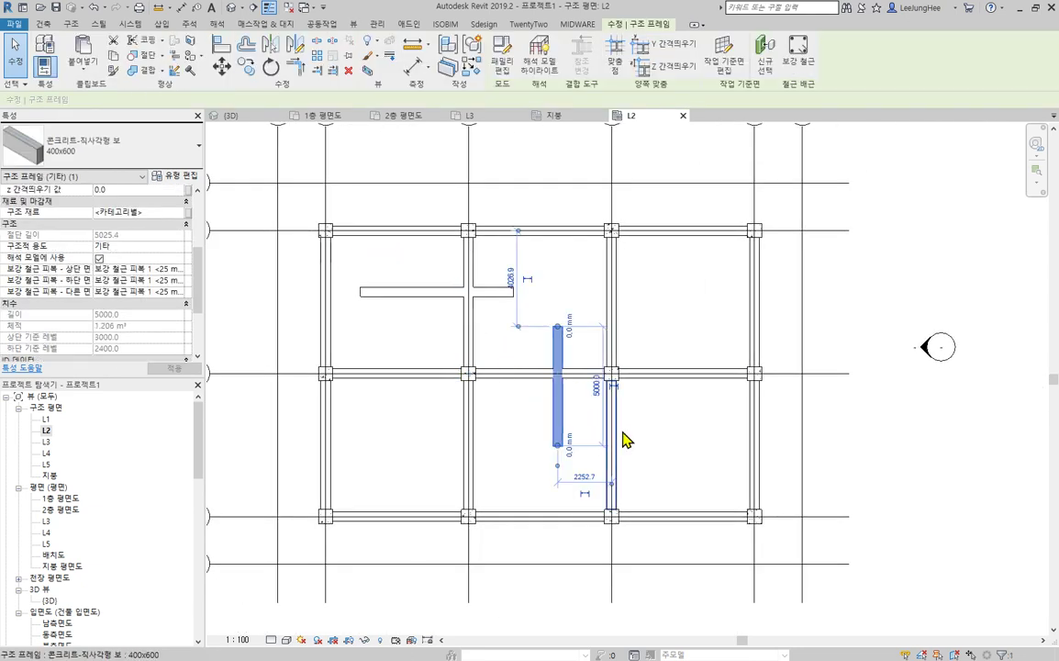
click(621, 436)
click(619, 277)
click(687, 310)
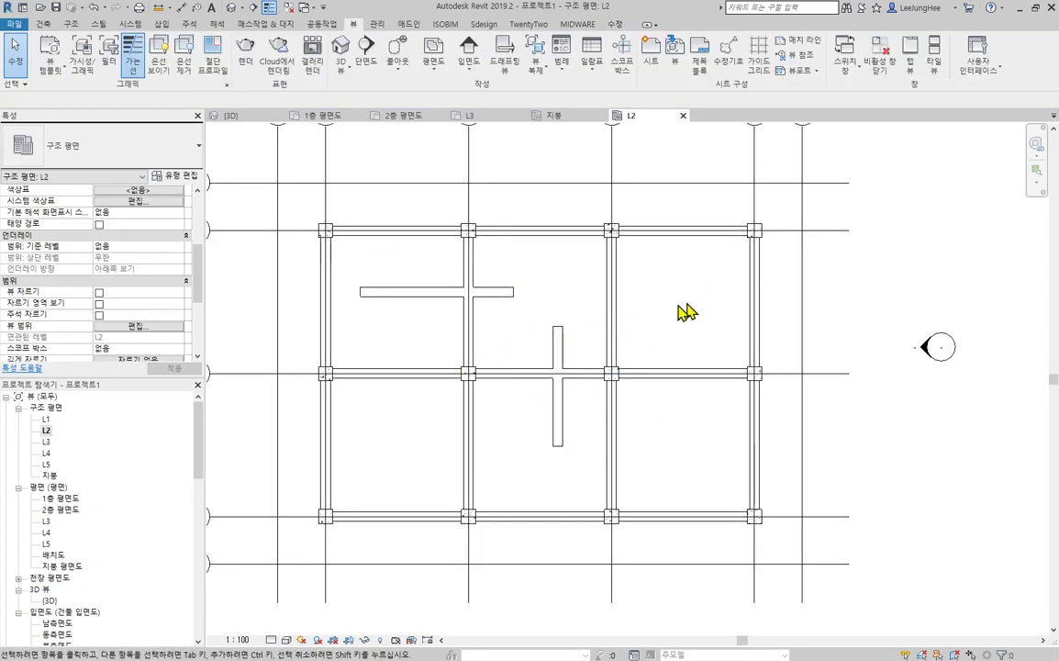
scroll(204, 300, down, 4)
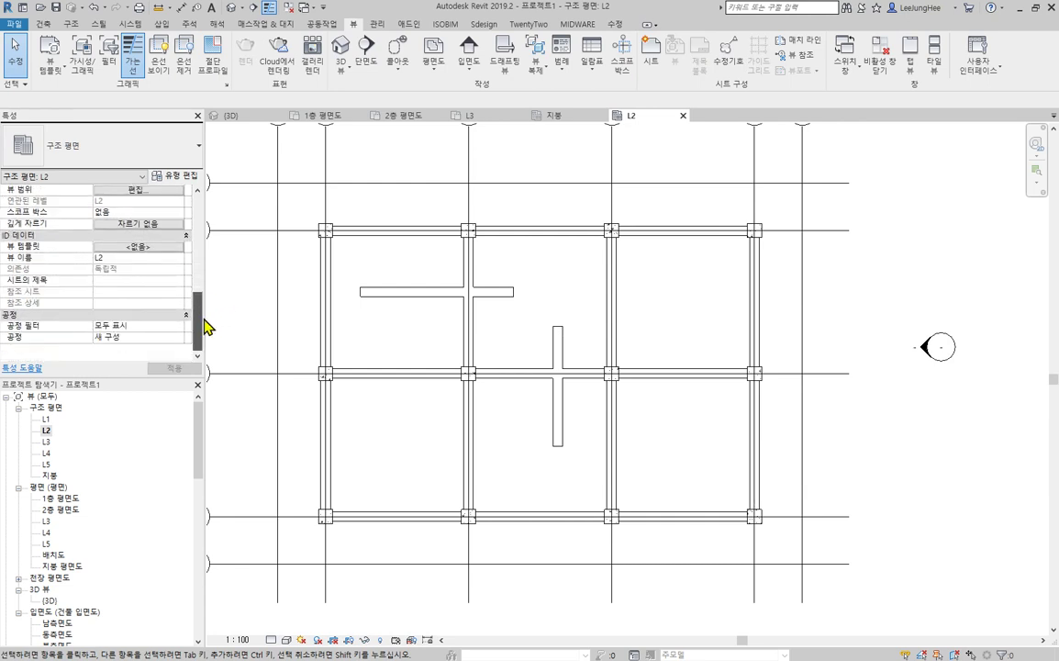
scroll(204, 324, up, 4)
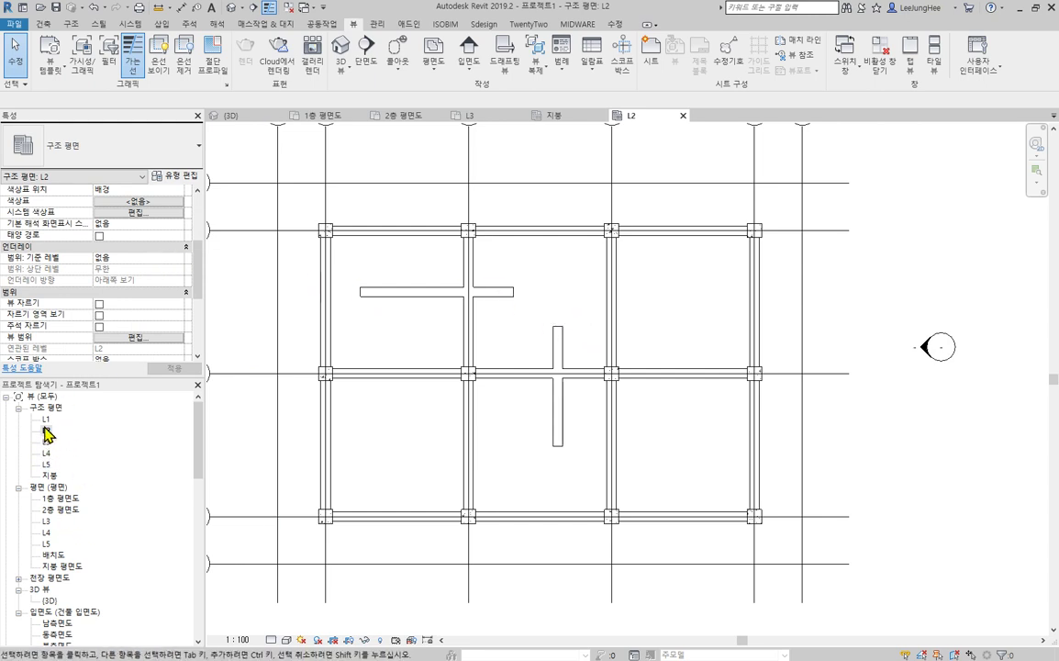
Step: Return to the 2층 평면도 view and examine its view range settings beside the sample view range diagram
double_click(59, 510)
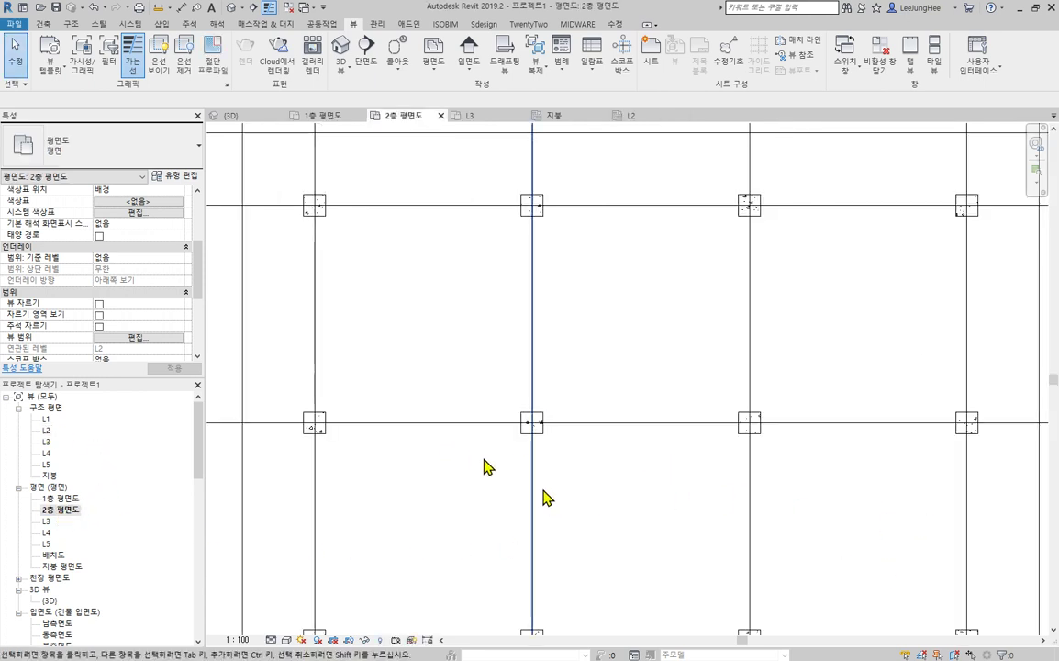
scroll(612, 496, down, 2)
middle_drag(612, 496, 603, 399)
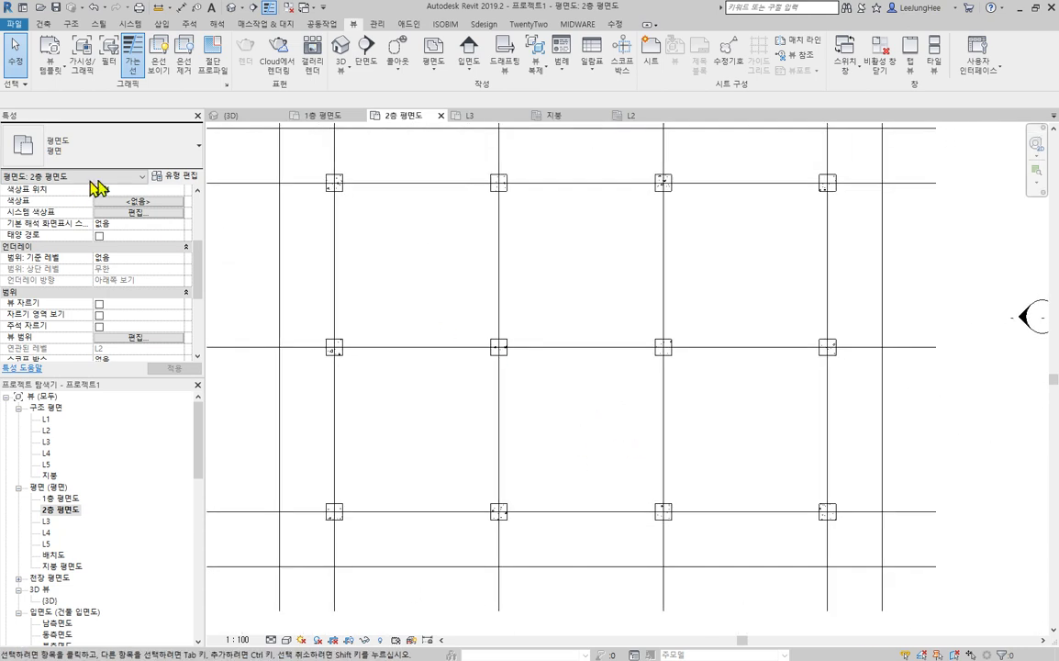
drag(198, 296, 216, 346)
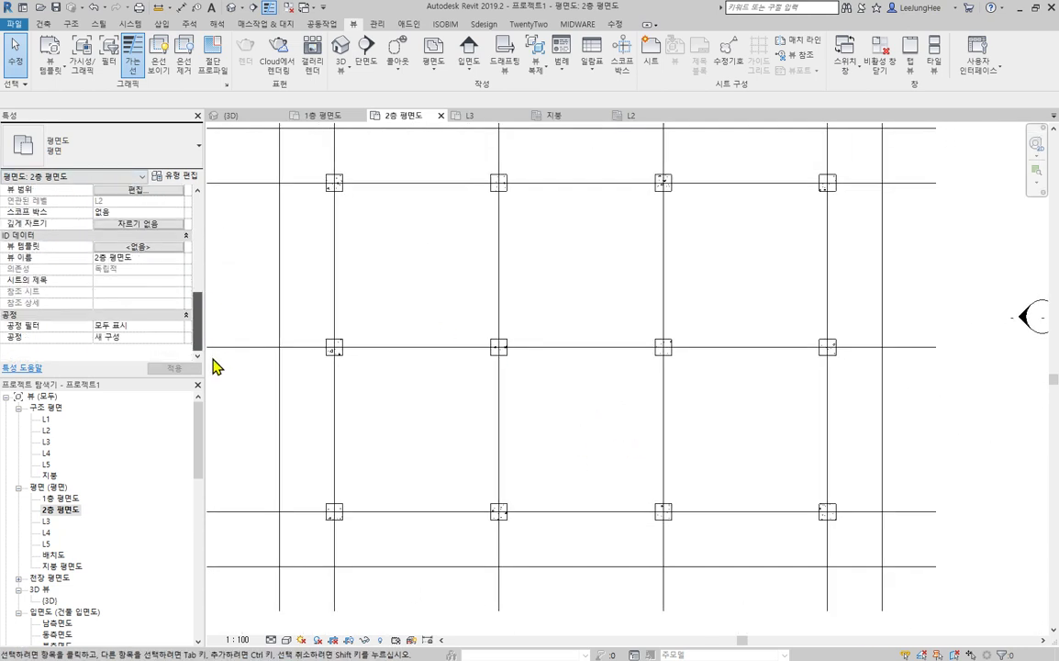
scroll(137, 257, up, 1)
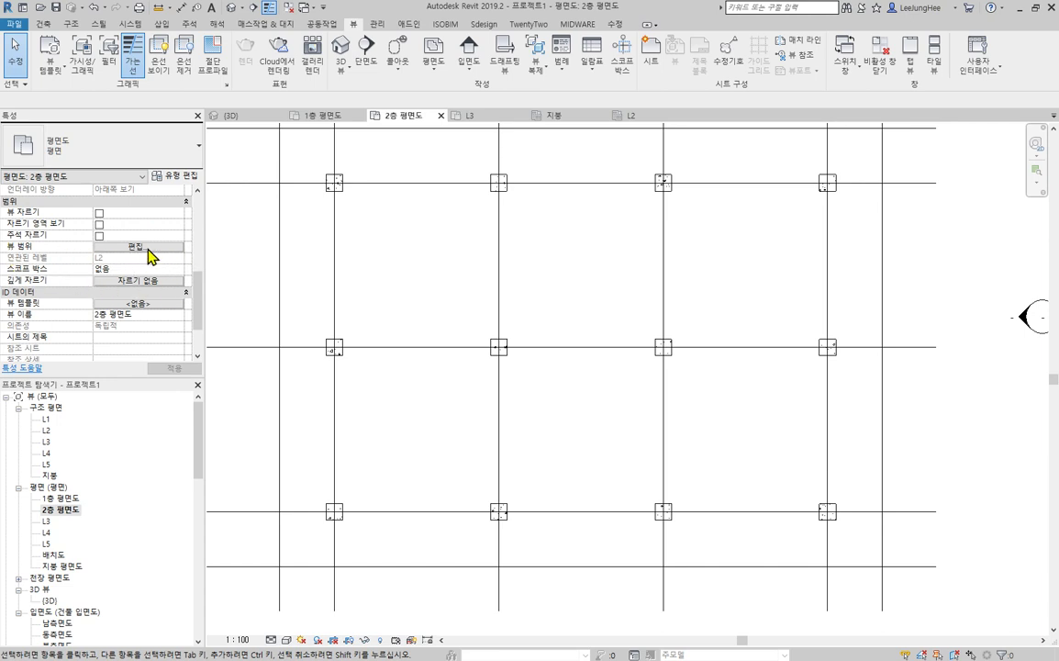
click(148, 247)
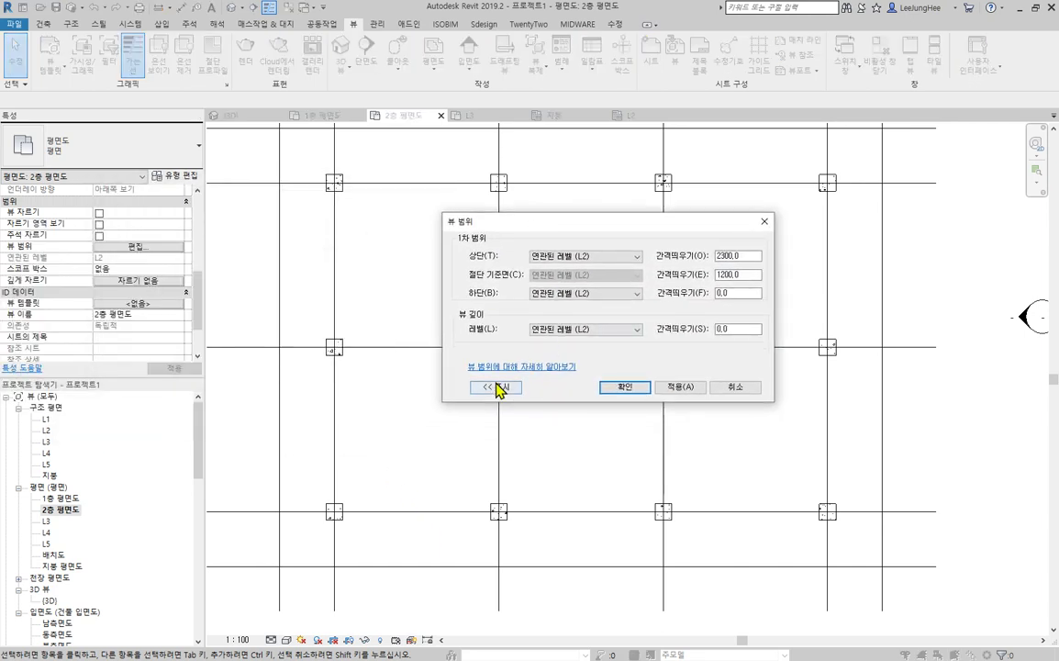
click(468, 455)
drag(660, 226, 832, 186)
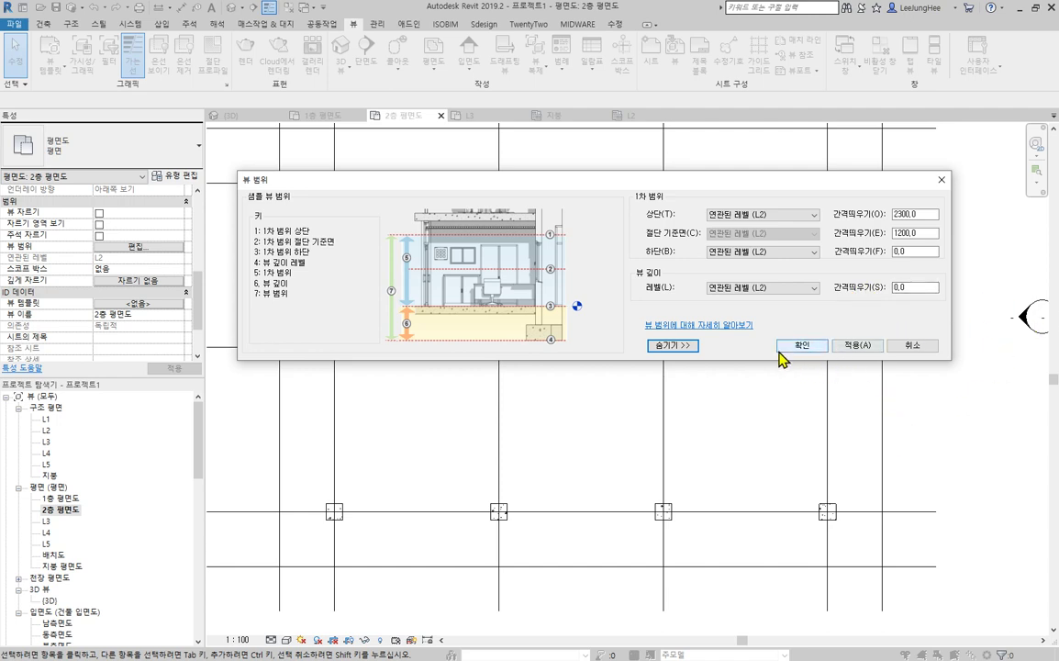
click(800, 345)
Step: Open the 남측면도 elevation and examine the position of the beams relative to level L2
scroll(127, 506, down, 4)
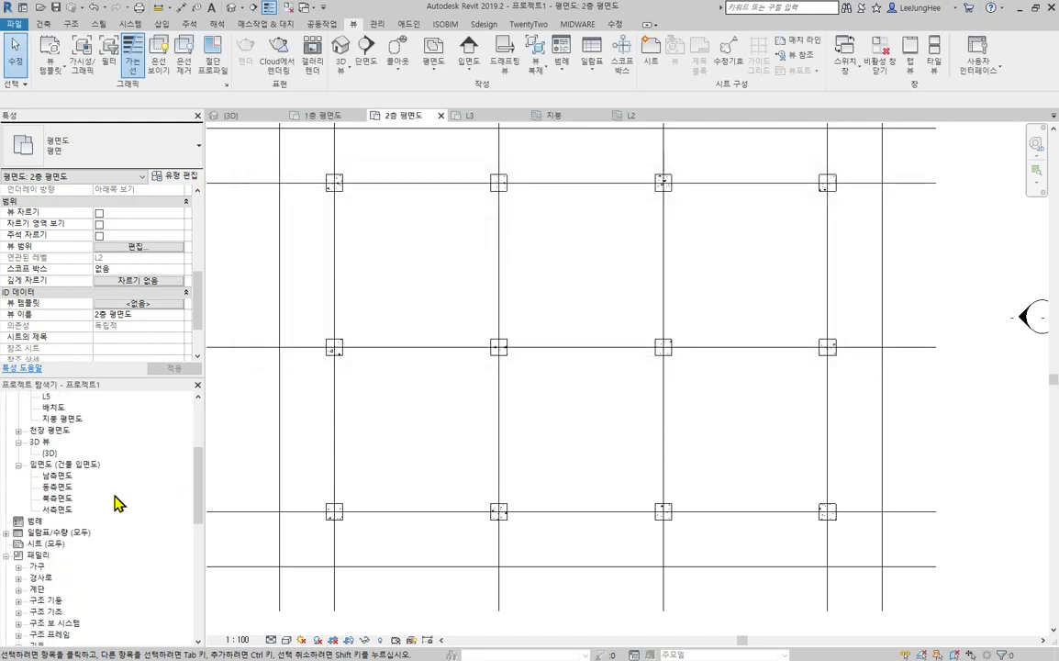
double_click(58, 475)
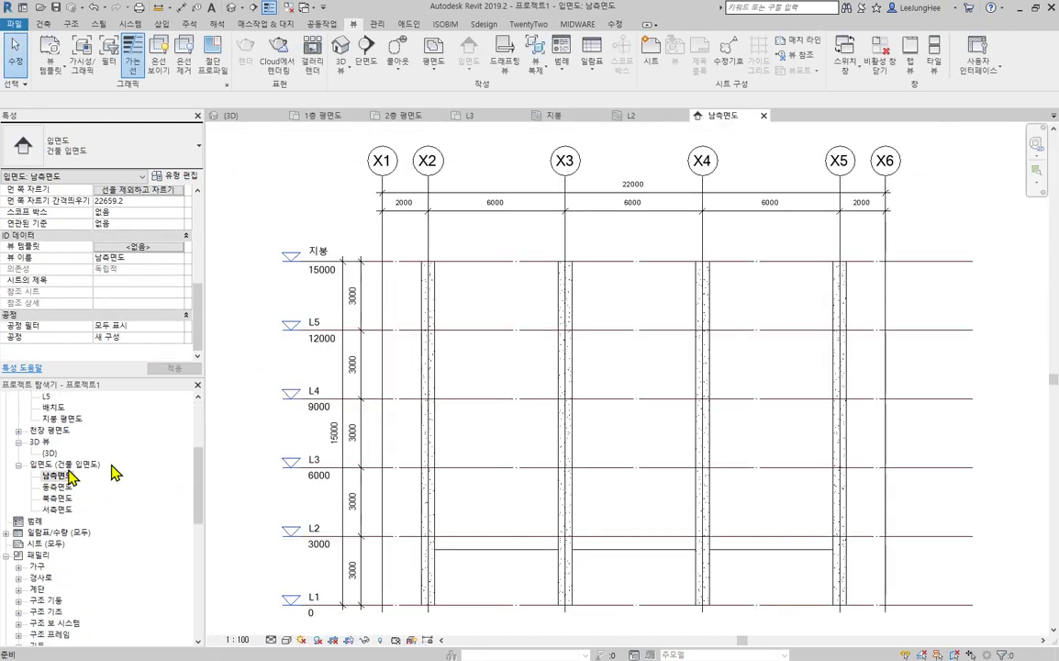
scroll(756, 444, up, 3)
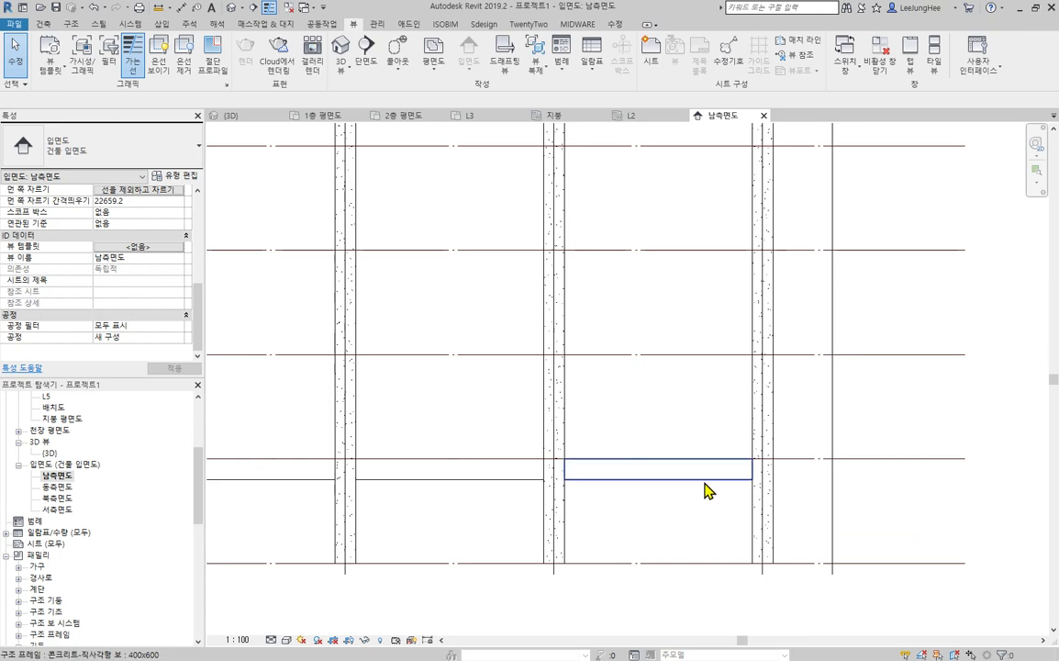
click(705, 482)
scroll(776, 506, down, 3)
middle_drag(325, 490, 535, 478)
scroll(535, 479, up, 4)
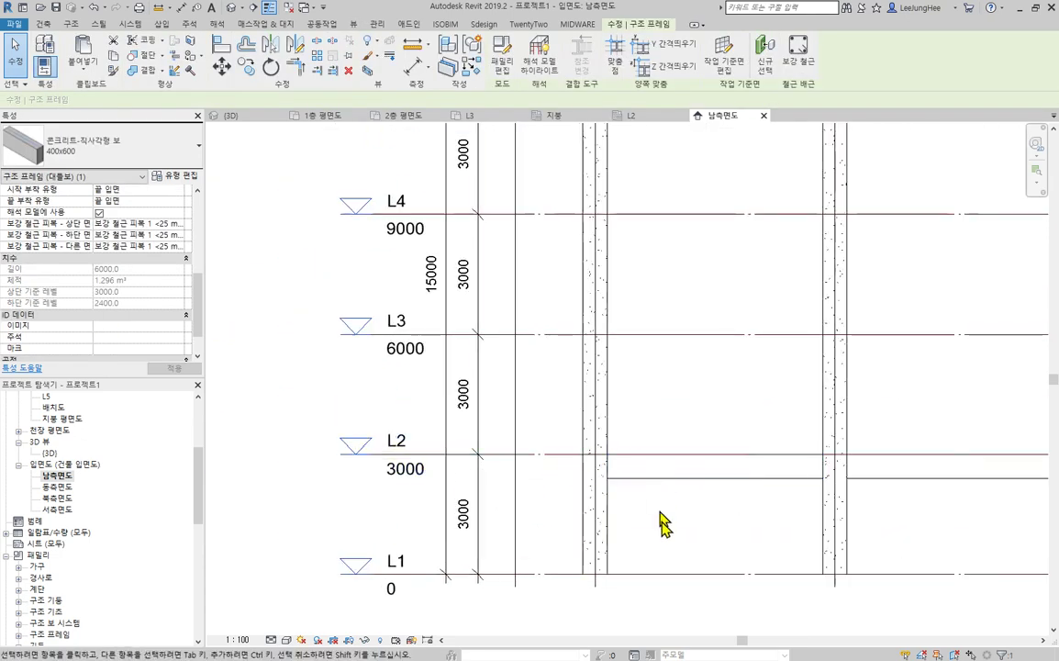
Step: Examine the properties and position of the L2 beam between the first two columns in the elevation
click(693, 530)
click(713, 470)
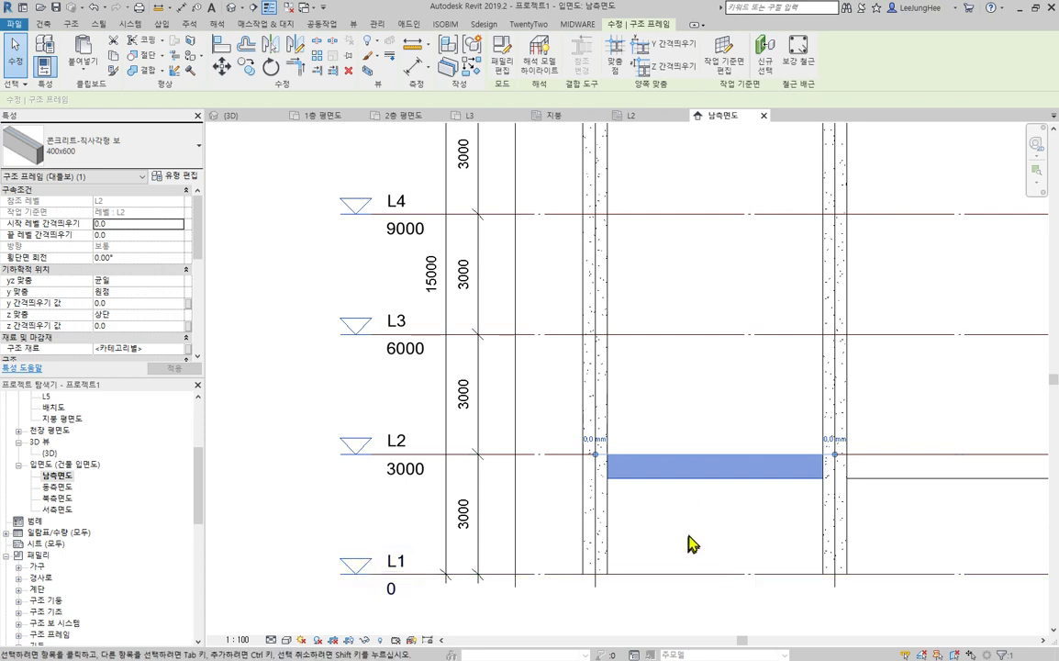
click(756, 549)
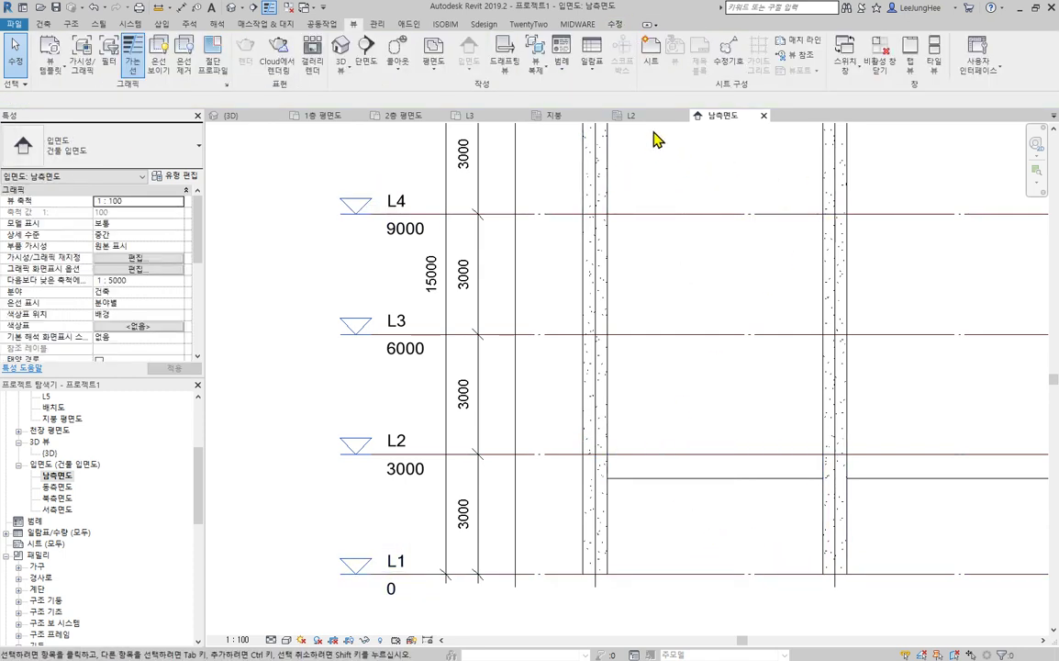
Step: Examine the cut plane and bottom offsets in the view range of the 2층 평면도 view
click(397, 116)
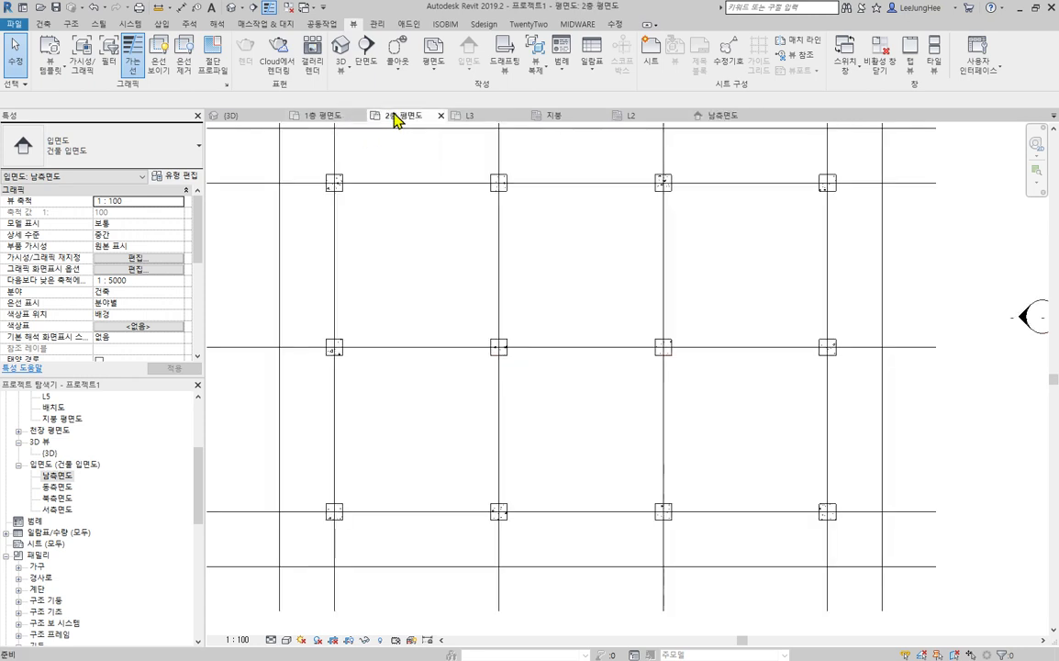
middle_drag(610, 397, 739, 468)
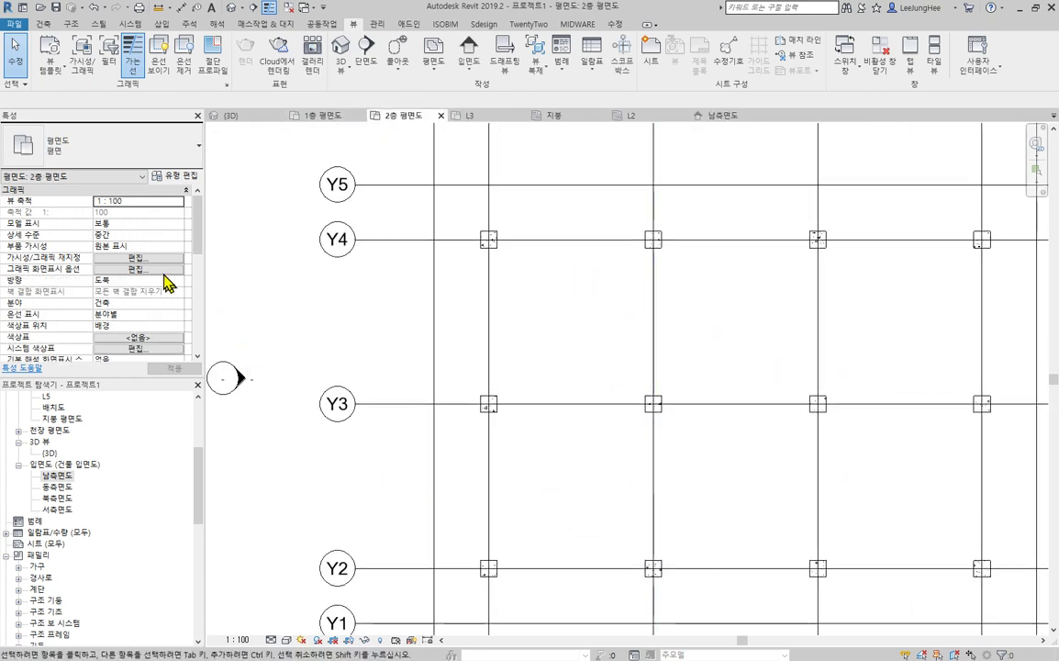
scroll(138, 294, down, 5)
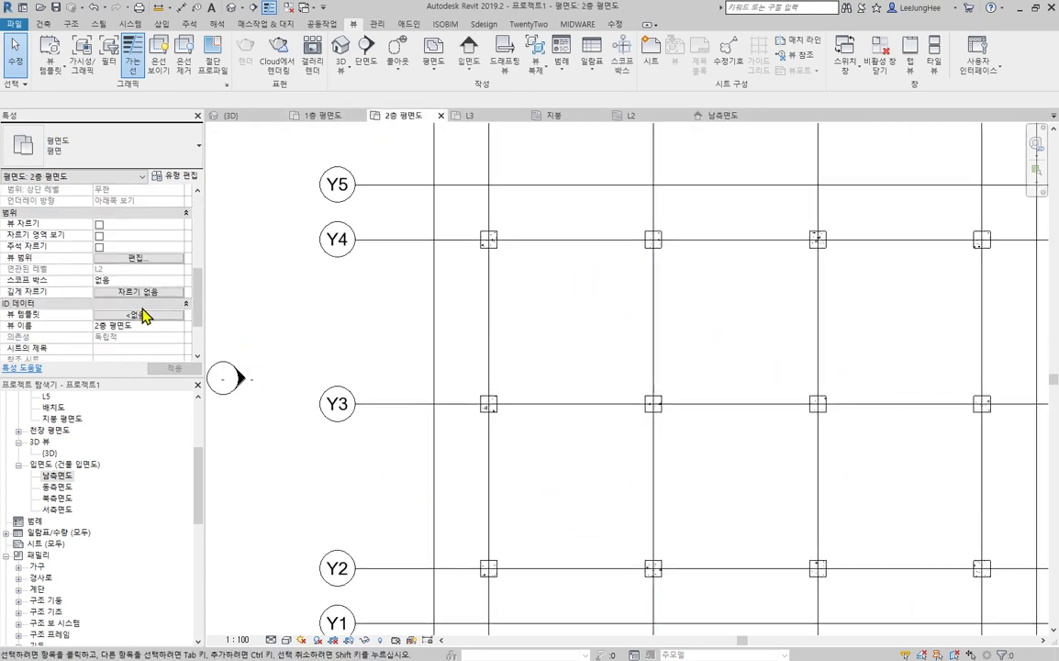
click(137, 258)
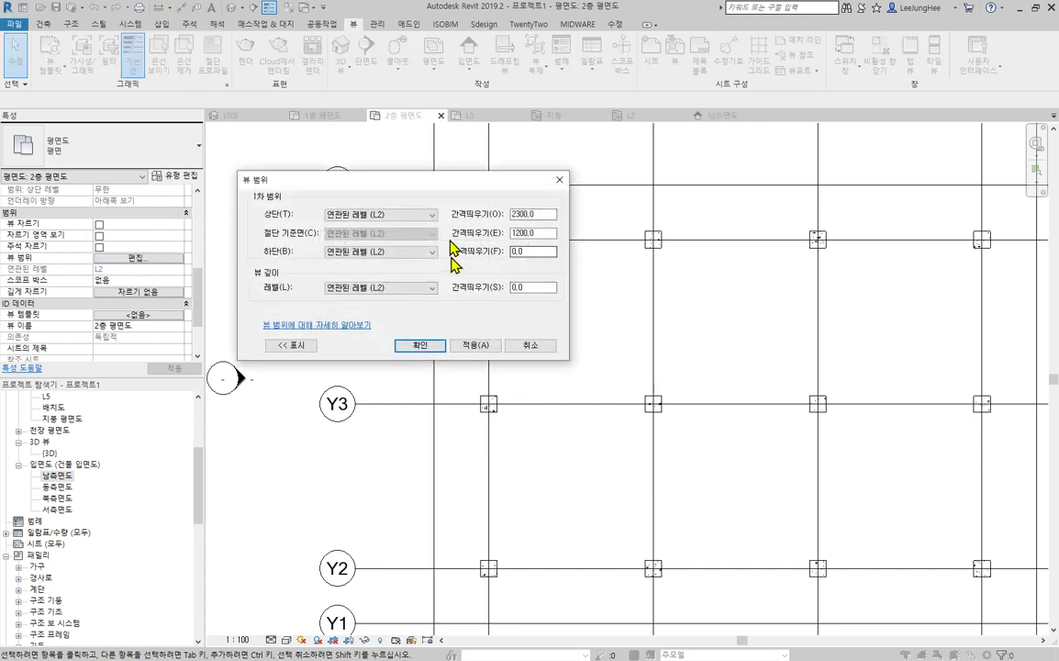
drag(550, 233, 477, 234)
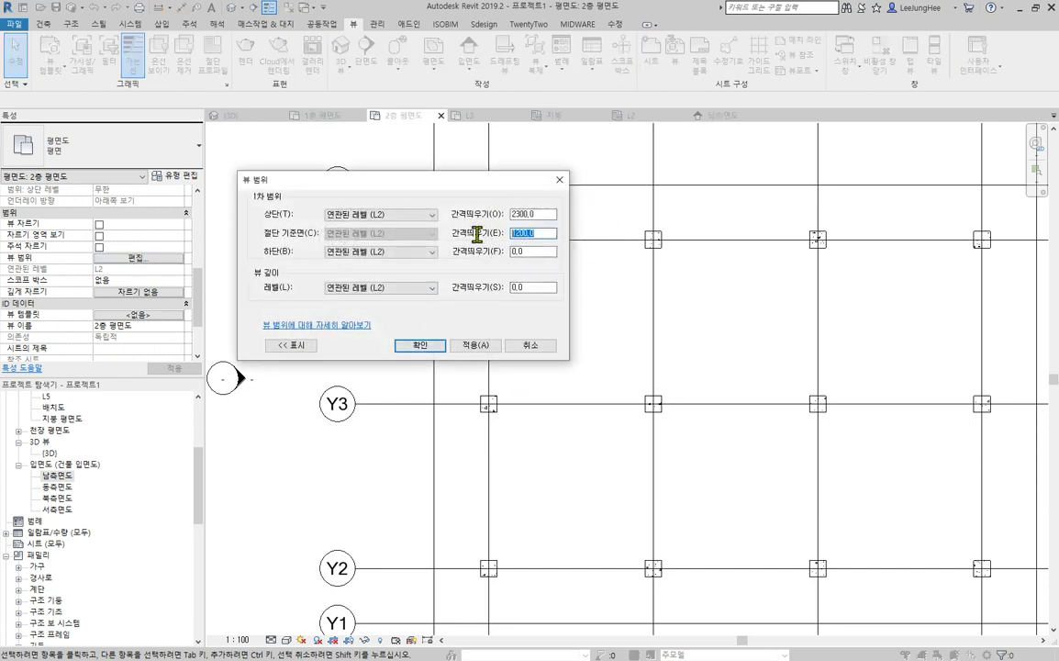
drag(535, 252, 492, 252)
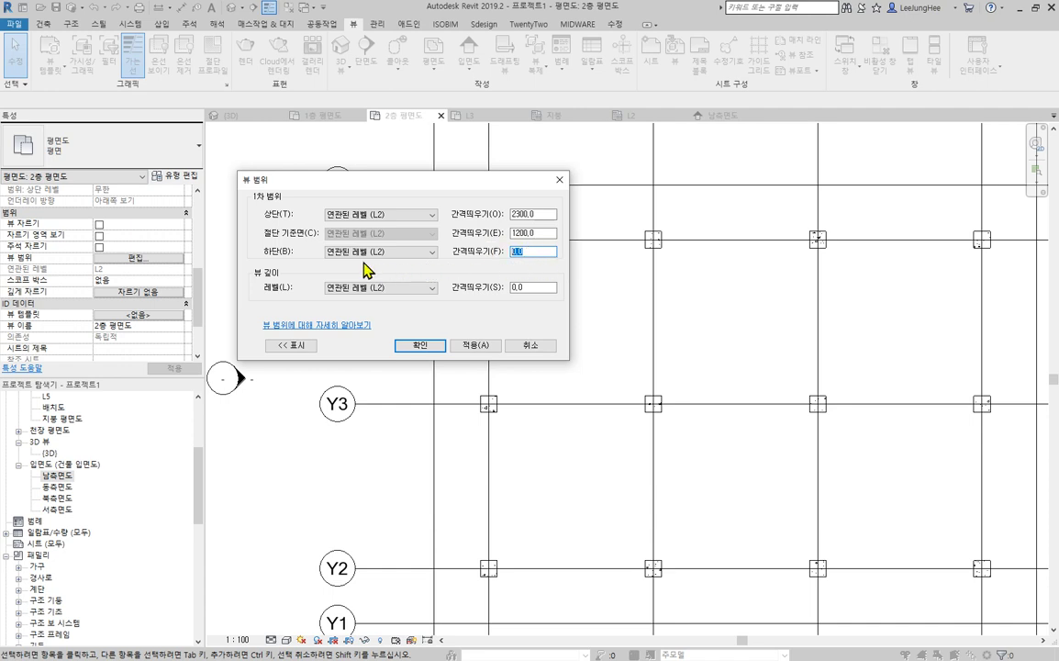
click(425, 347)
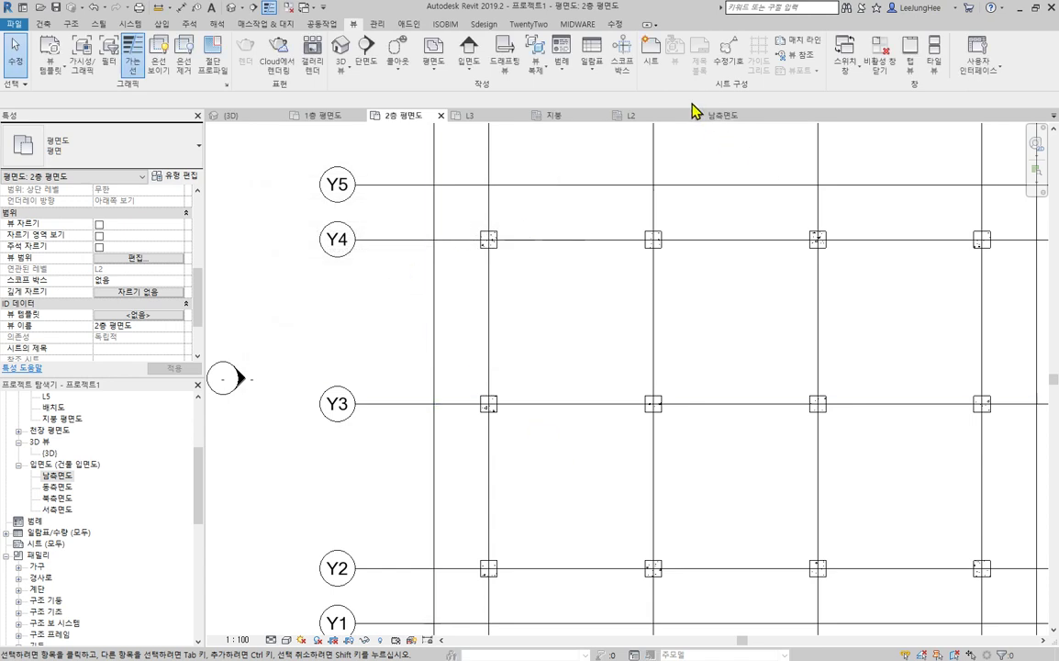
Step: Examine the cut plane and bottom offsets in the view range of the L2 structural plan
scroll(75, 438, up, 3)
scroll(66, 432, up, 2)
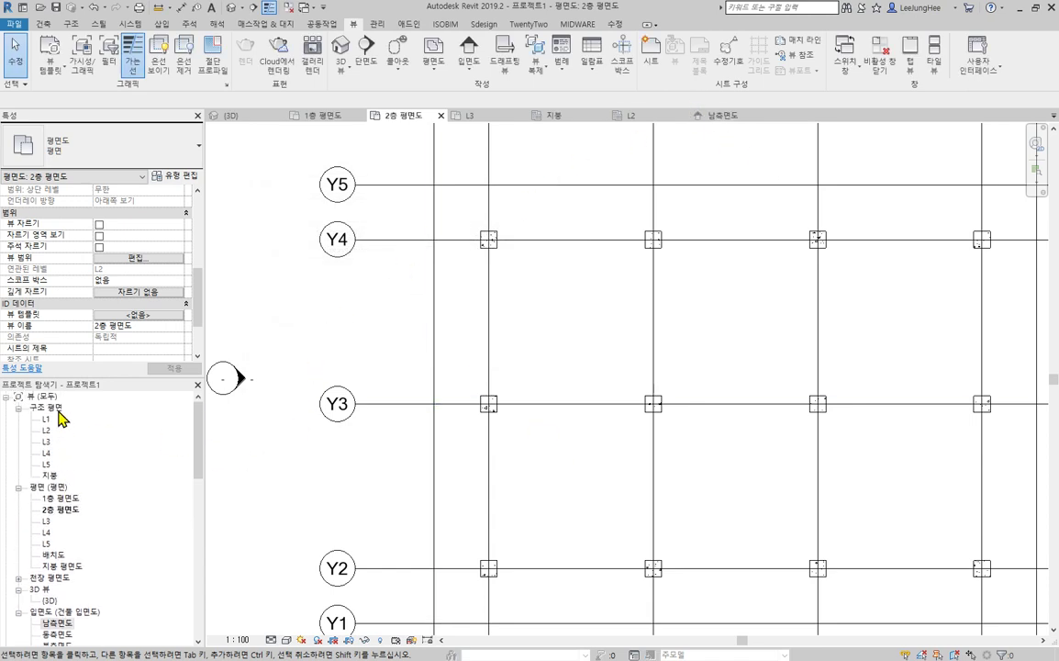
double_click(47, 430)
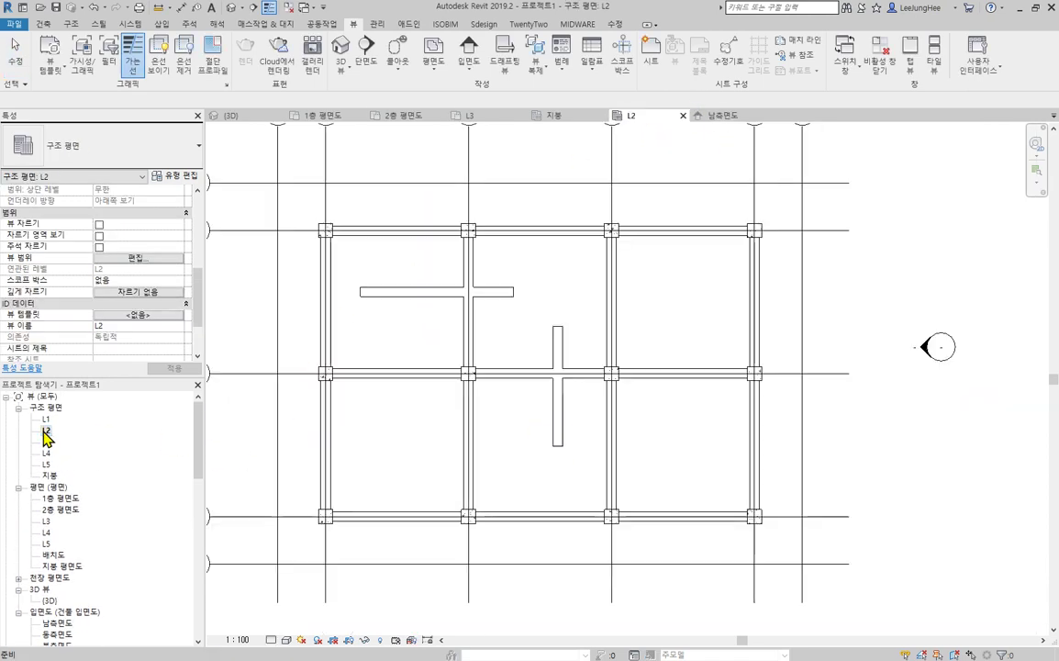
click(144, 259)
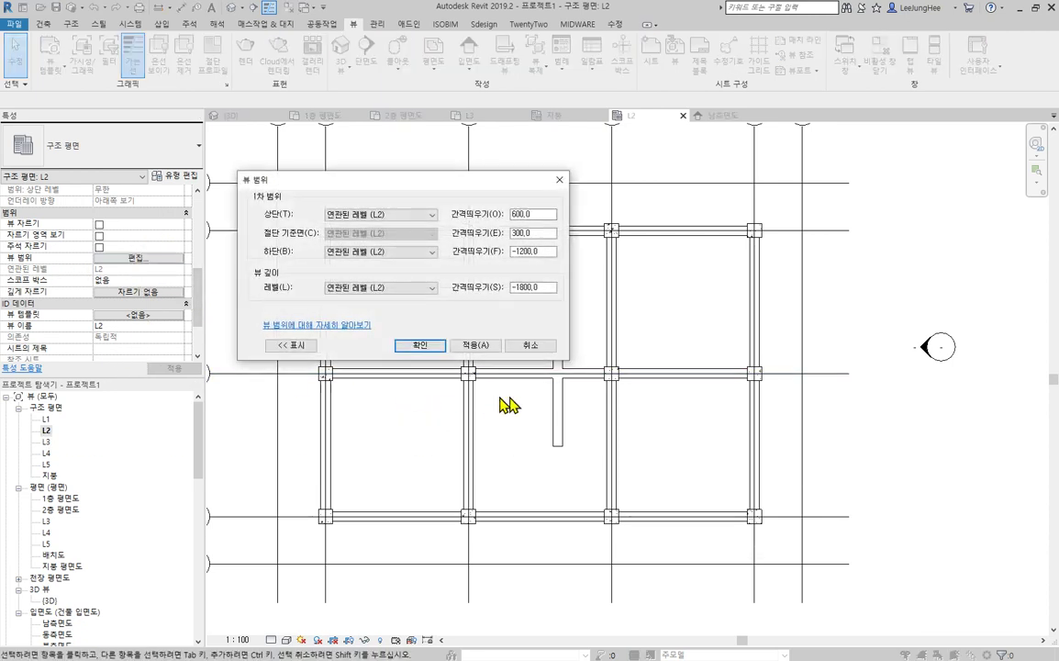
drag(351, 179, 714, 244)
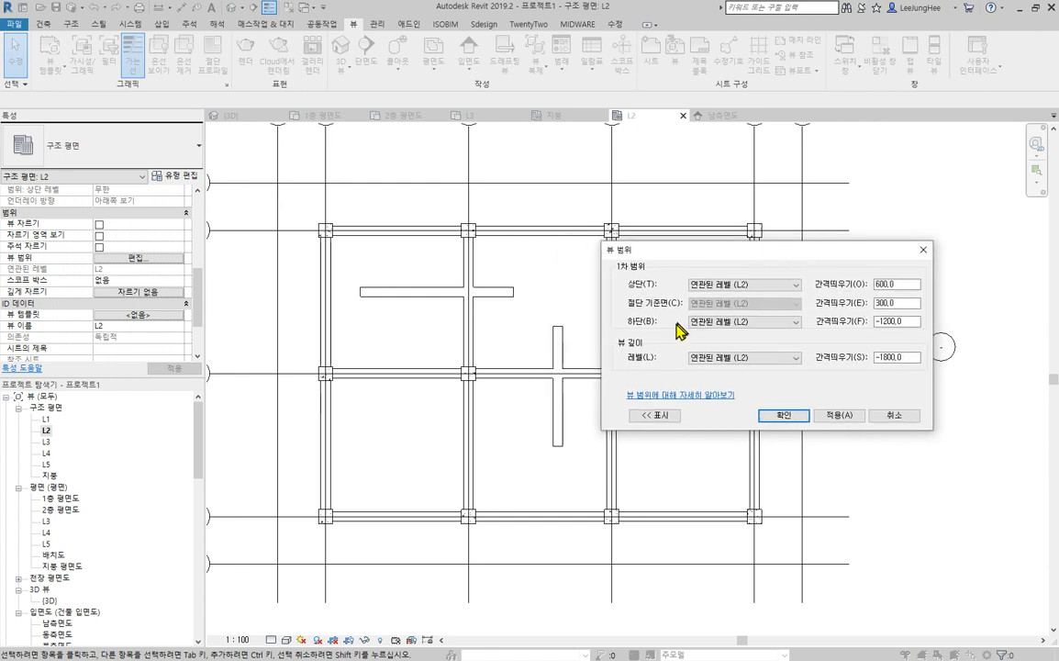
double_click(881, 303)
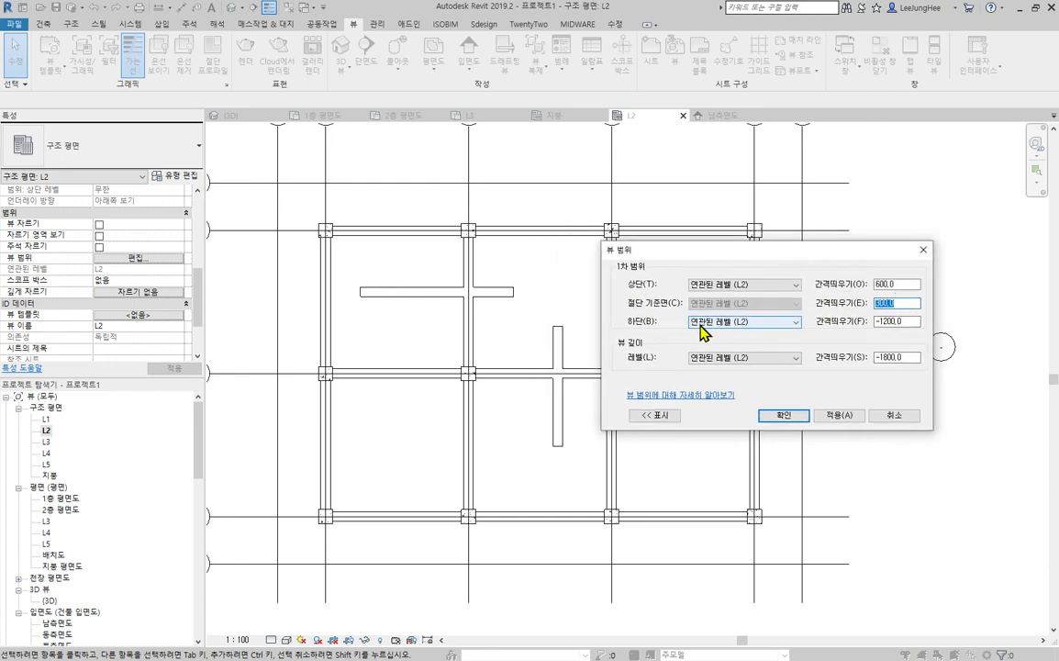
double_click(911, 320)
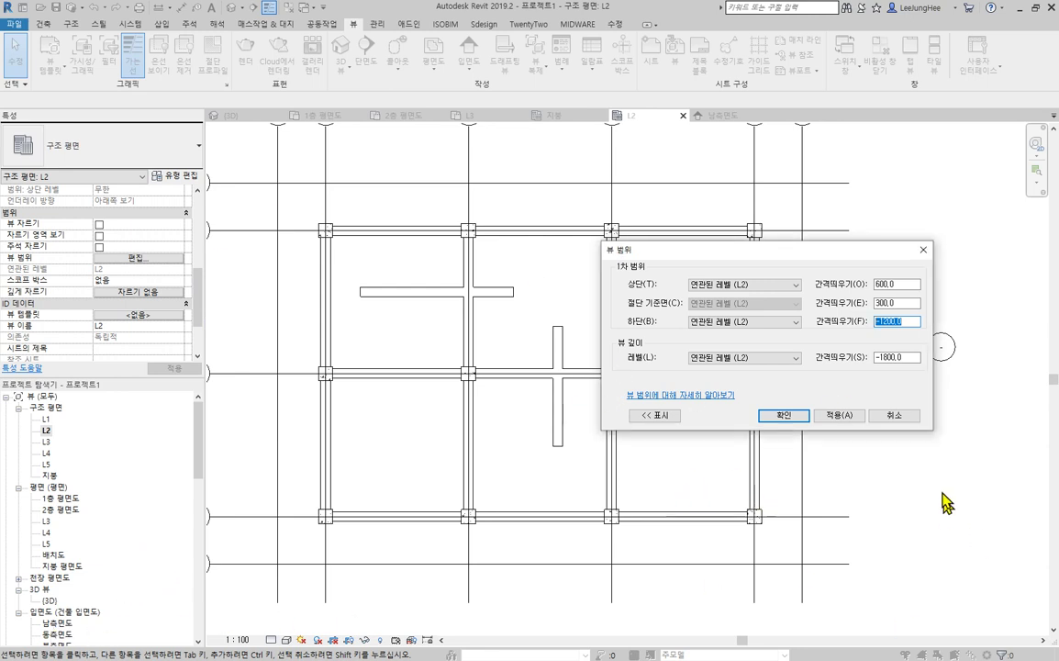
click(880, 418)
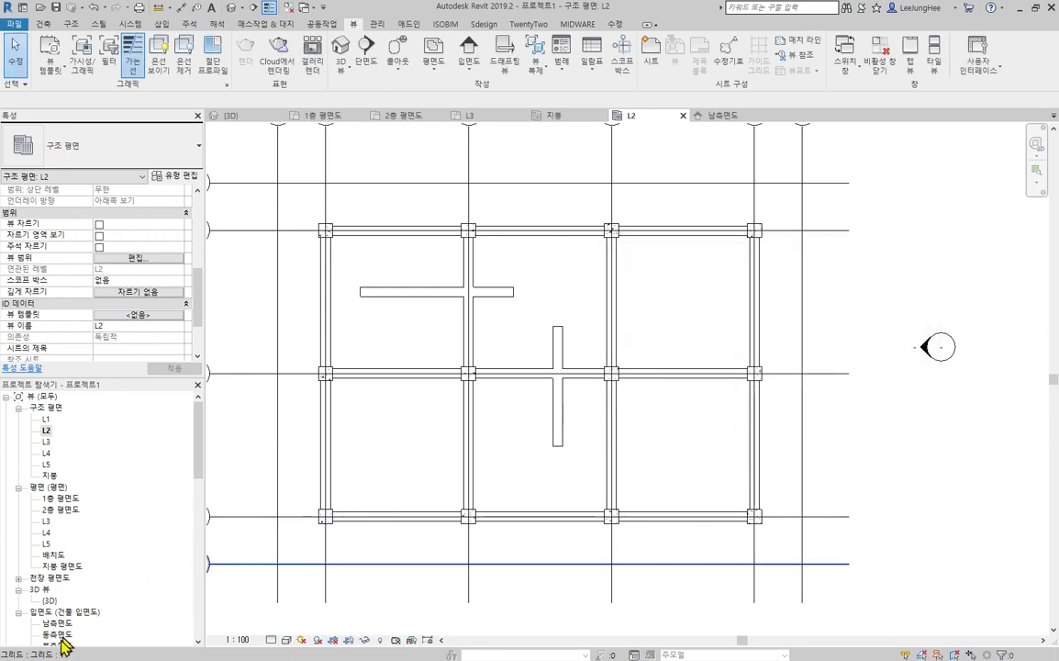
Step: Check the beam position against level L2 in the 남측면도 elevation and return to the L2 structural plan
click(56, 624)
double_click(56, 624)
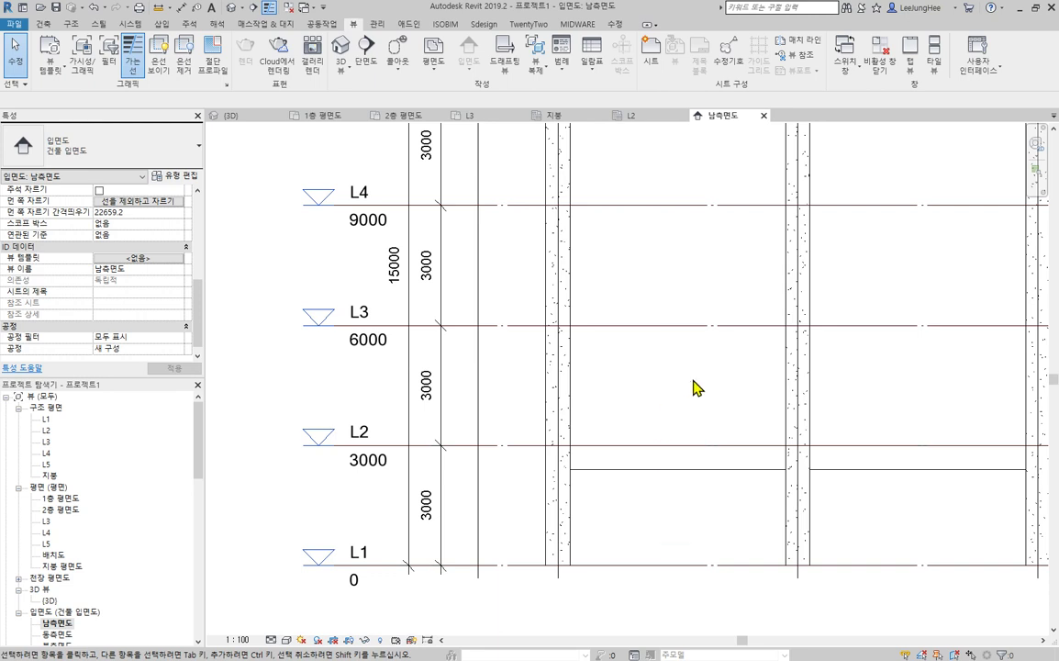
double_click(48, 432)
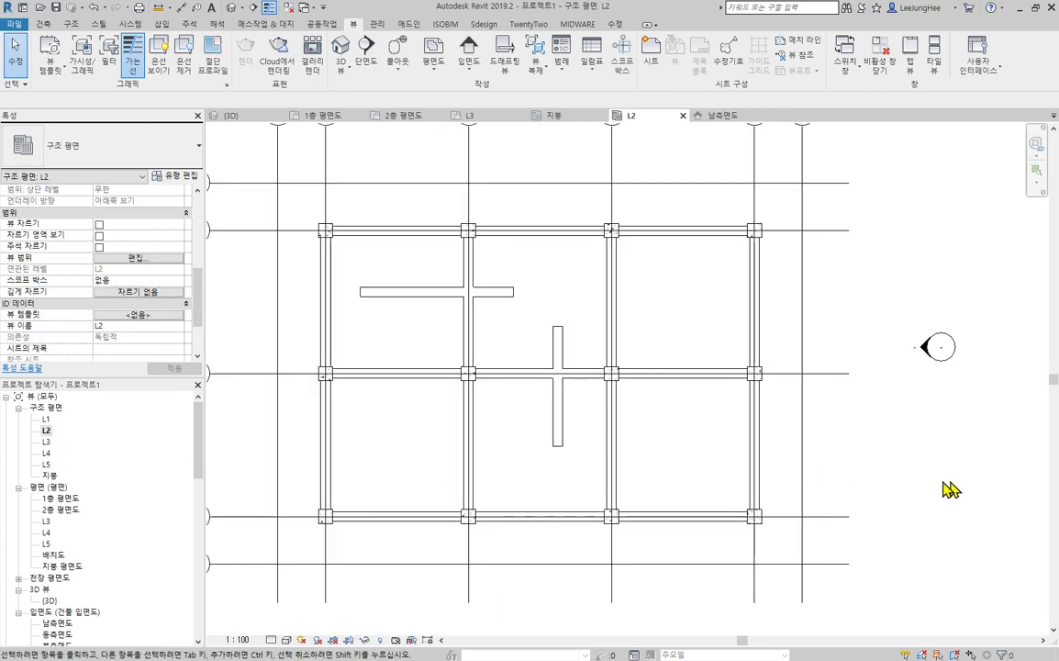
Step: Delete the two stray beams that cross the grid beams in the L2 structural plan
click(565, 453)
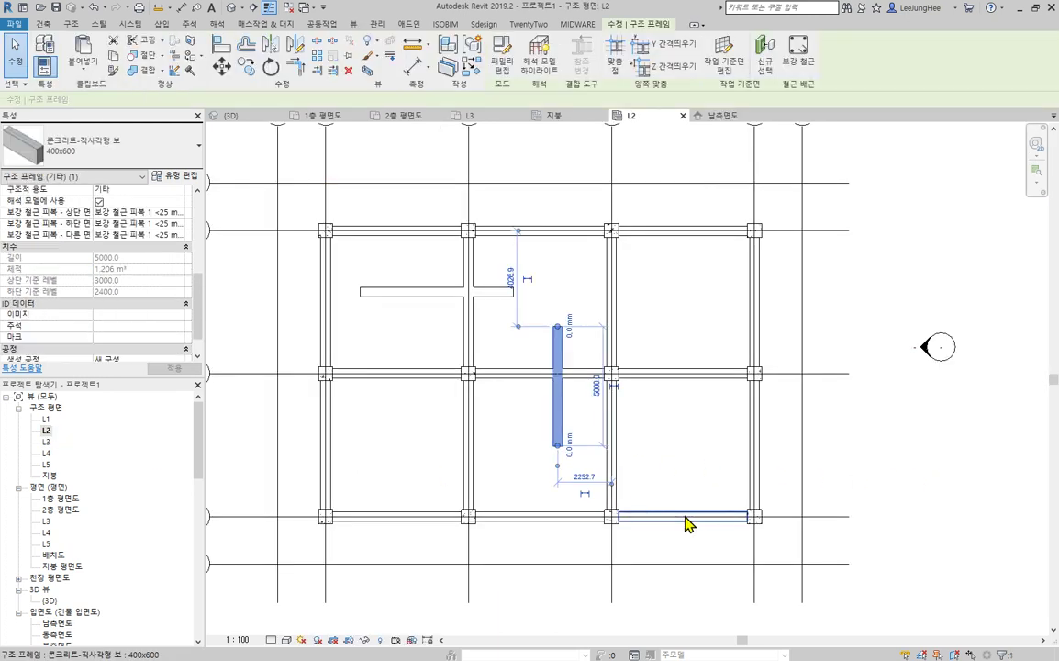
key(Delete)
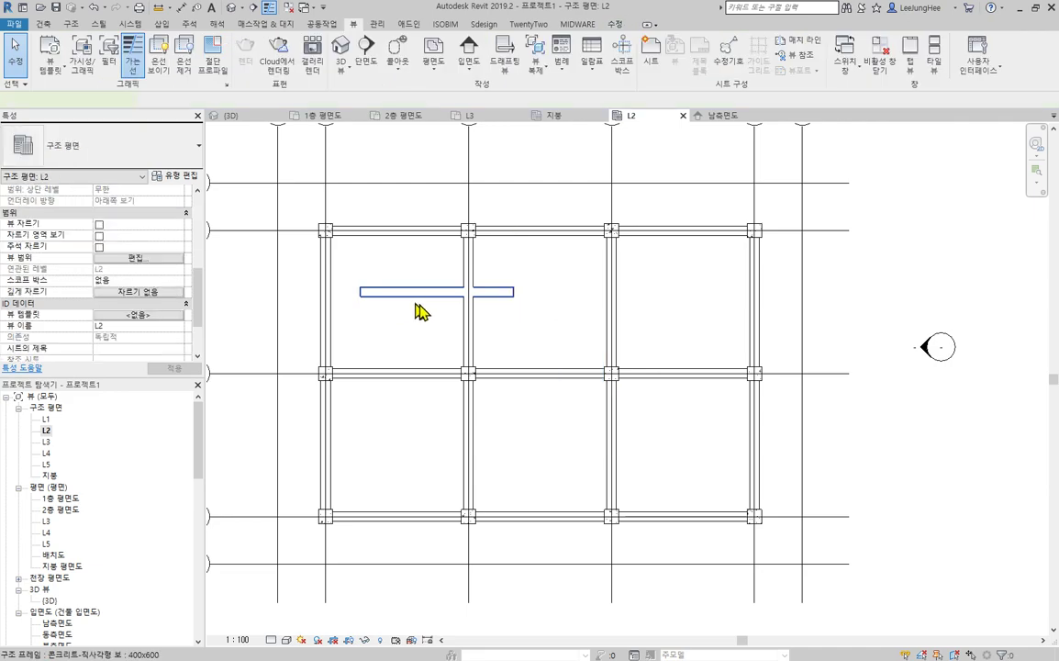
click(416, 301)
key(Delete)
Step: Inspect the columns and the L2 beam frame in the 3D view
click(232, 8)
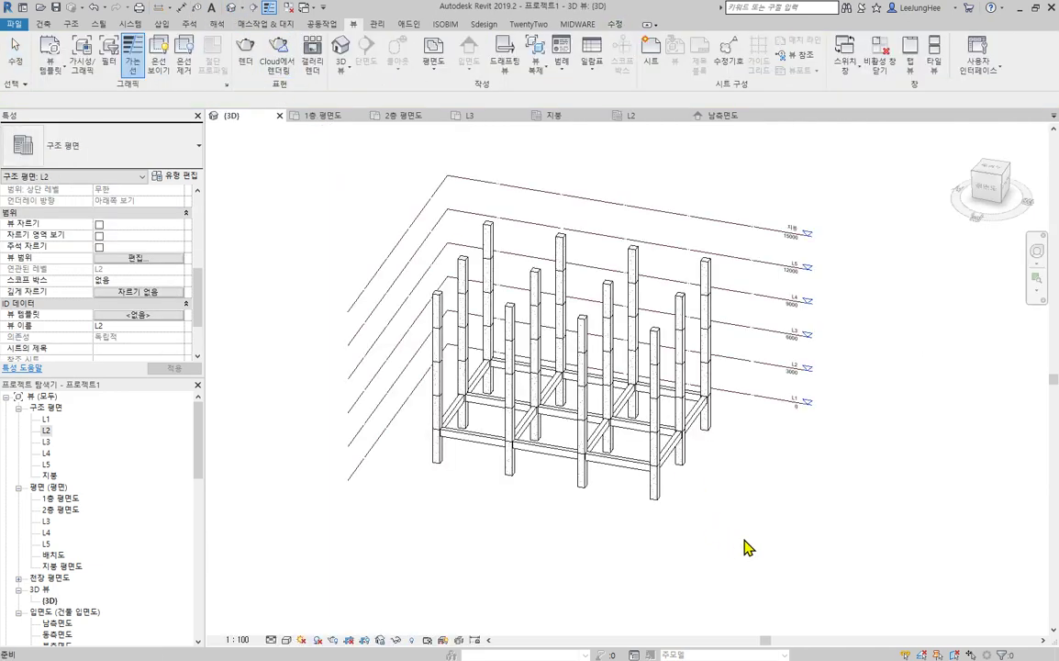
shift+middle_drag(612, 468, 923, 570)
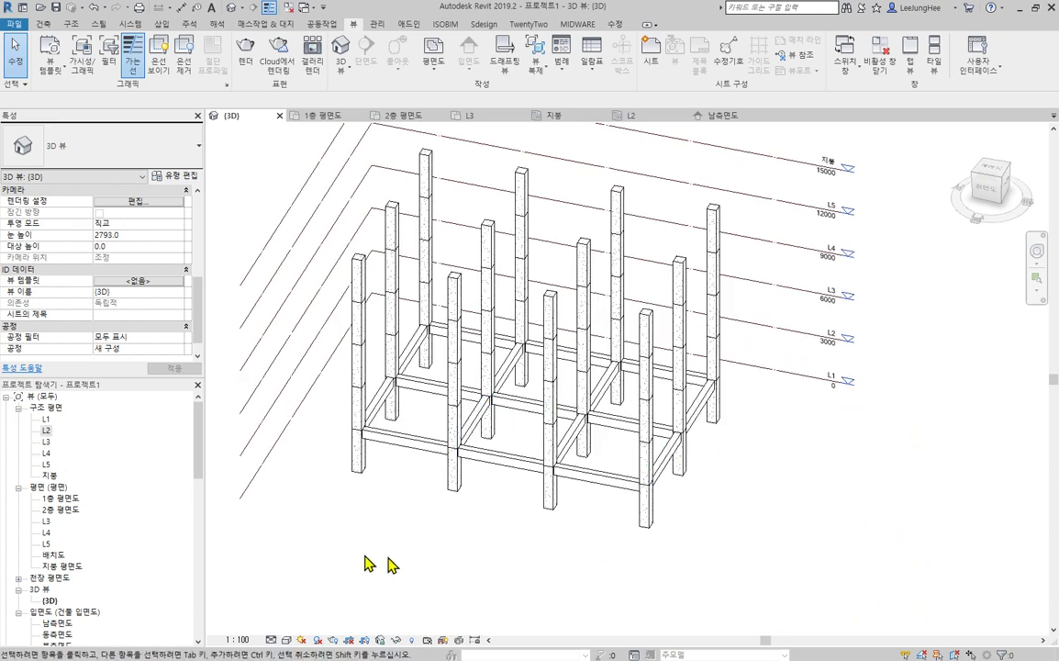
middle_drag(566, 593, 574, 546)
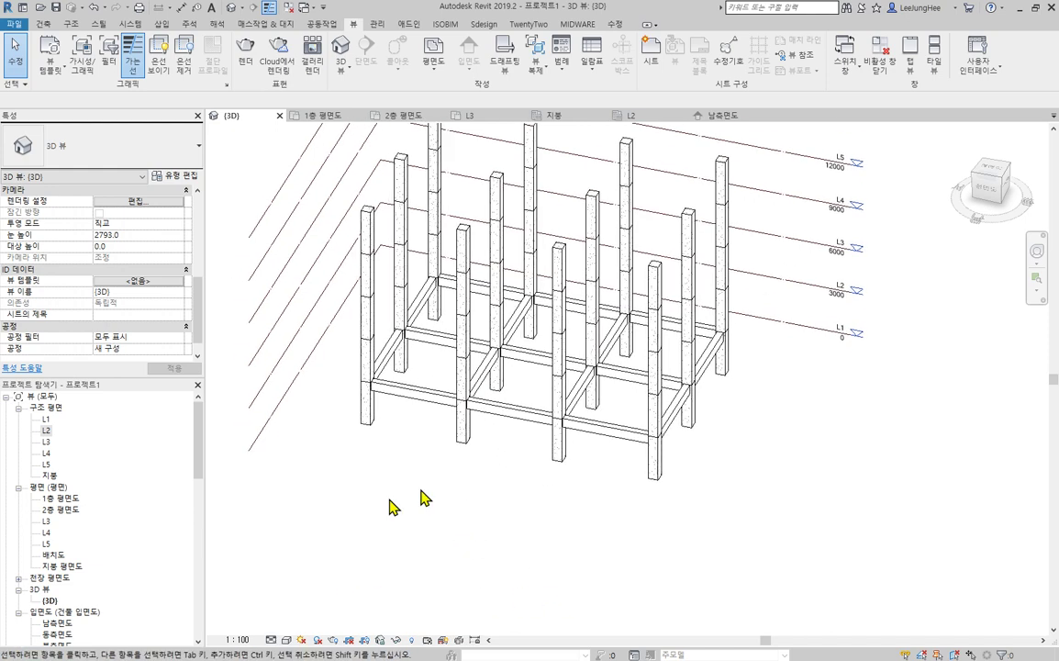
Step: Set the underlay base level of the 2층 평면도 view to L1
double_click(57, 510)
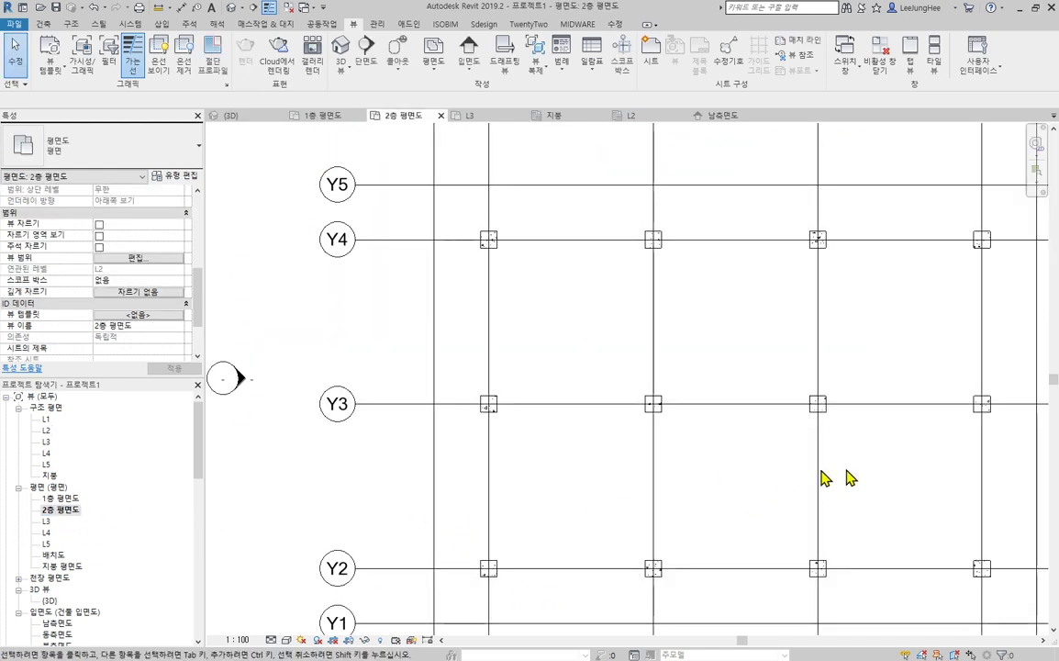
scroll(846, 461, down, 2)
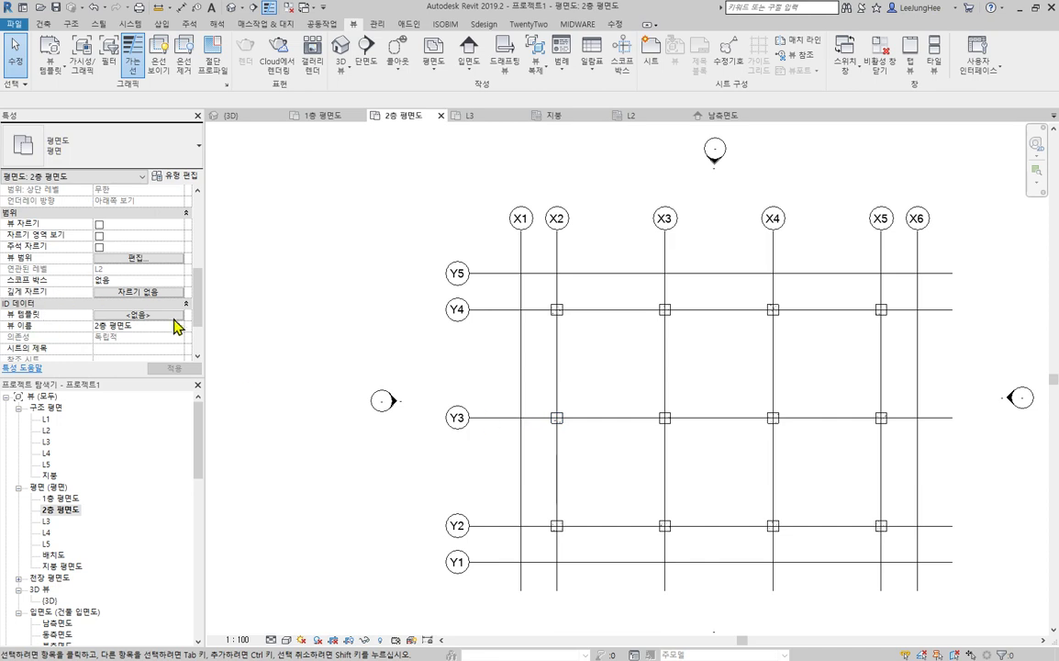
drag(200, 316, 200, 271)
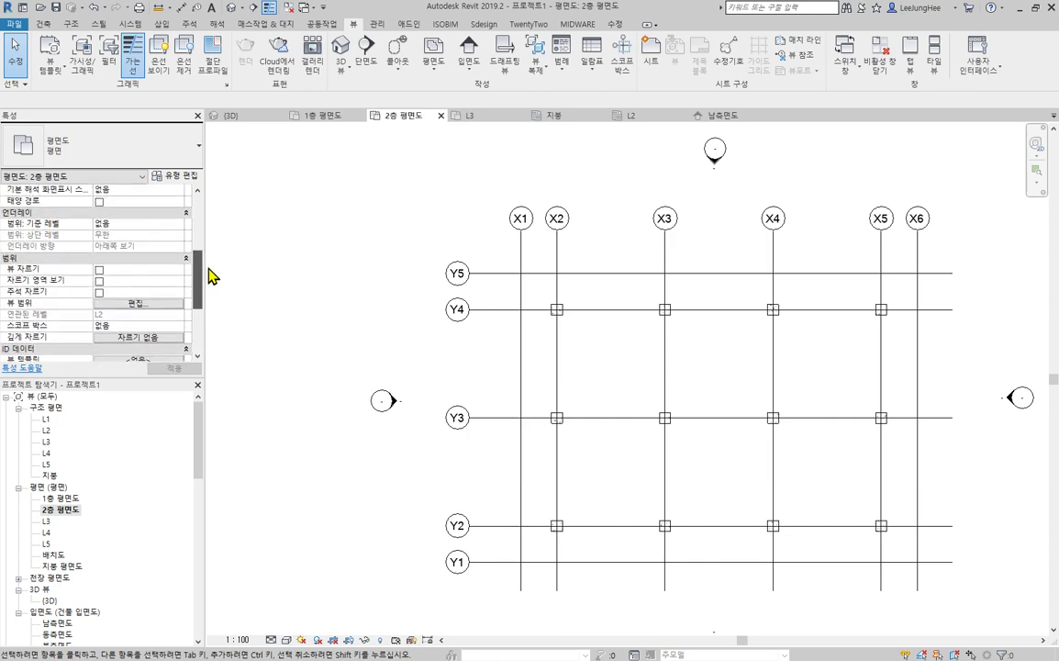
click(112, 223)
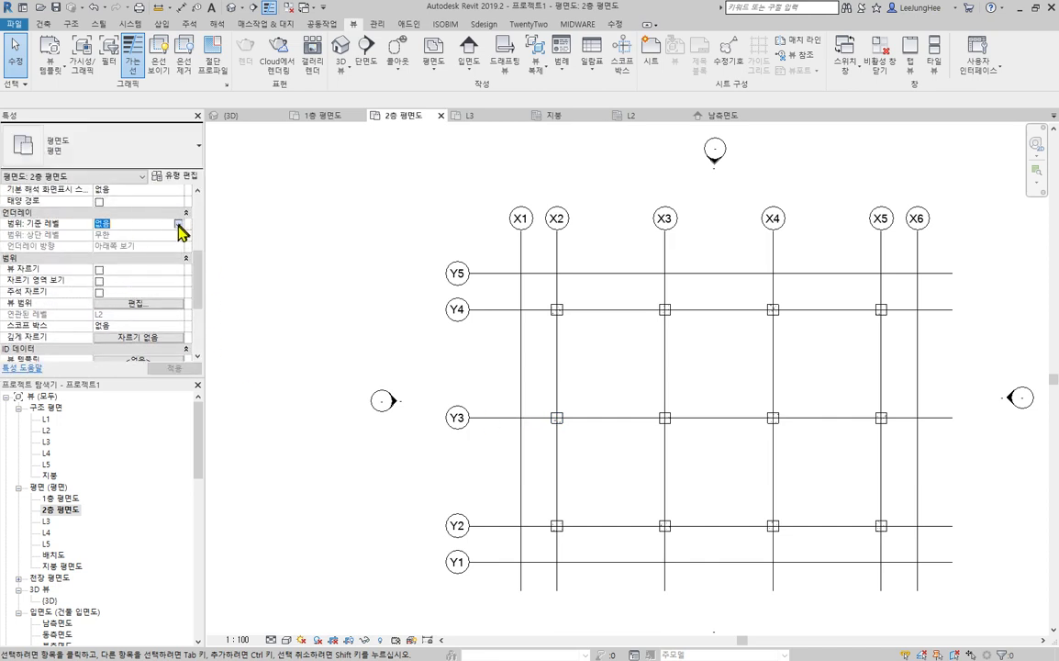
click(114, 227)
click(117, 245)
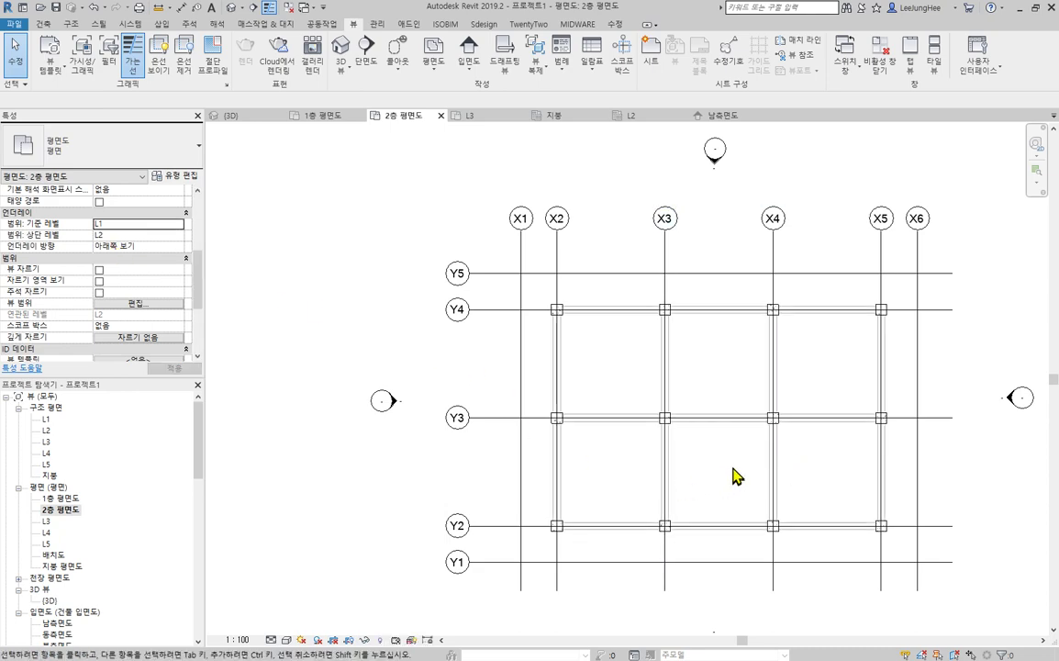
Step: Examine the underlaid beams in 2층 평면도 and compare them with the beams in the L2 structural plan
scroll(752, 436, up, 1)
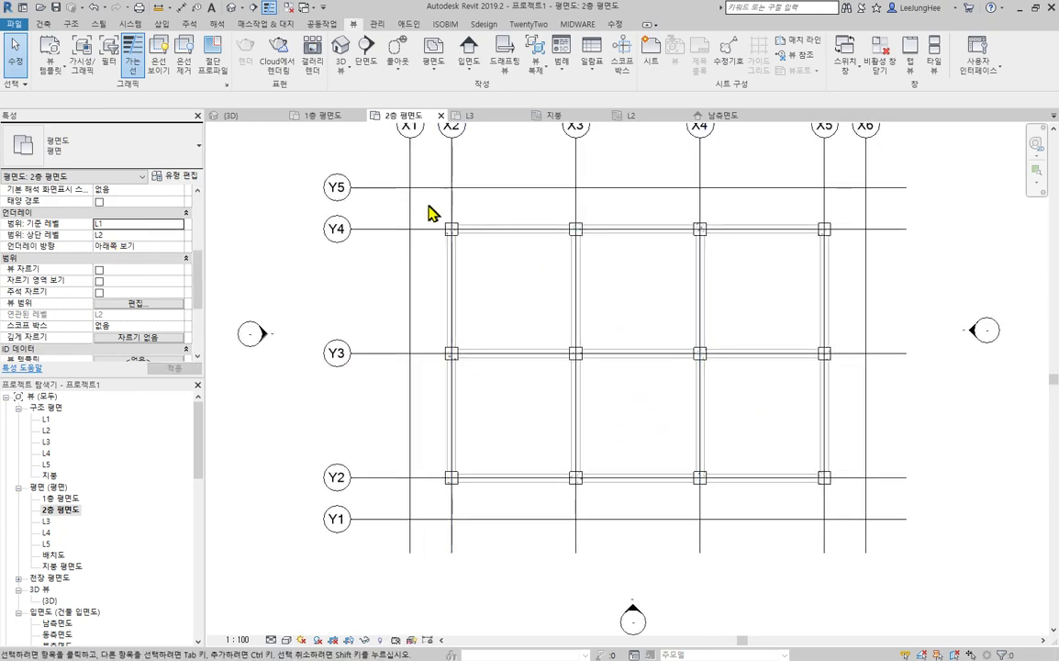
drag(430, 210, 858, 539)
click(949, 461)
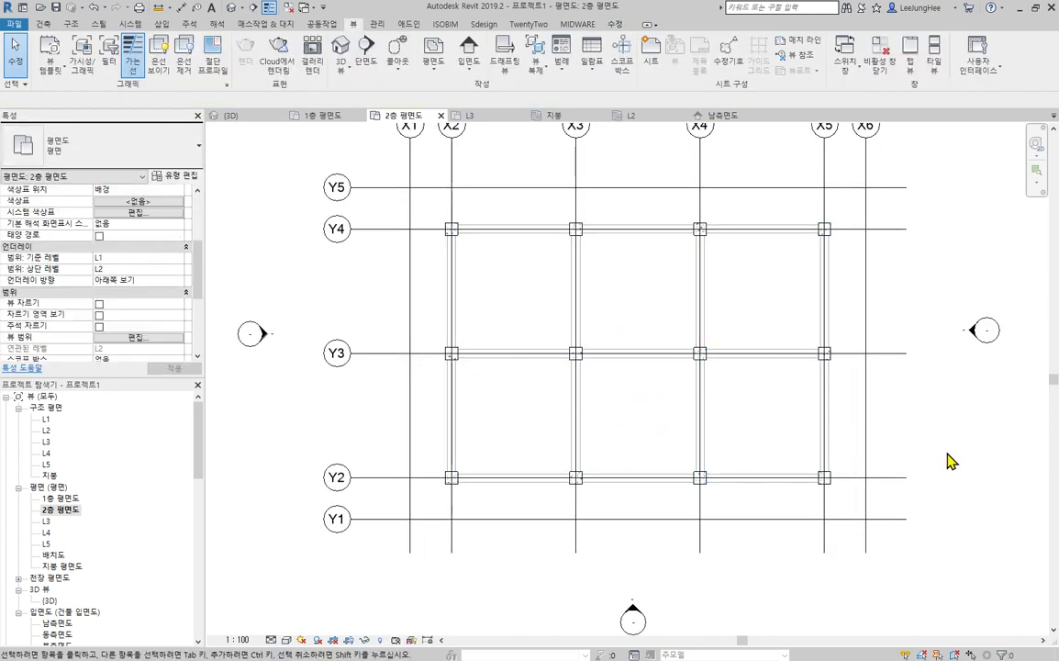
double_click(45, 430)
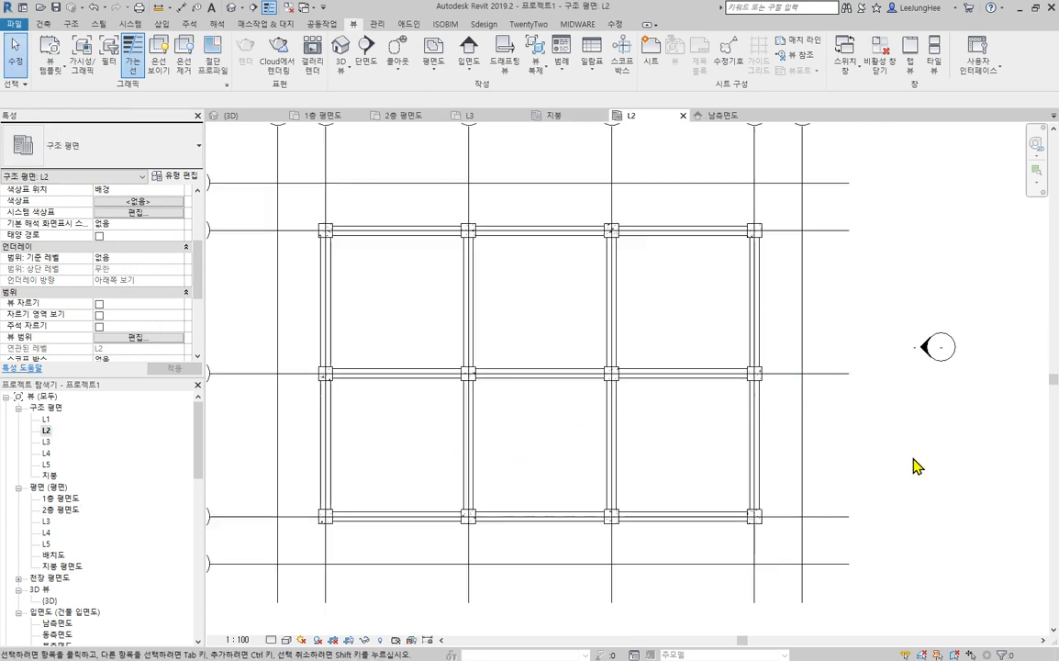
double_click(57, 499)
Step: Set the underlay base level of the 2층 평면도 view back to 없음
double_click(55, 509)
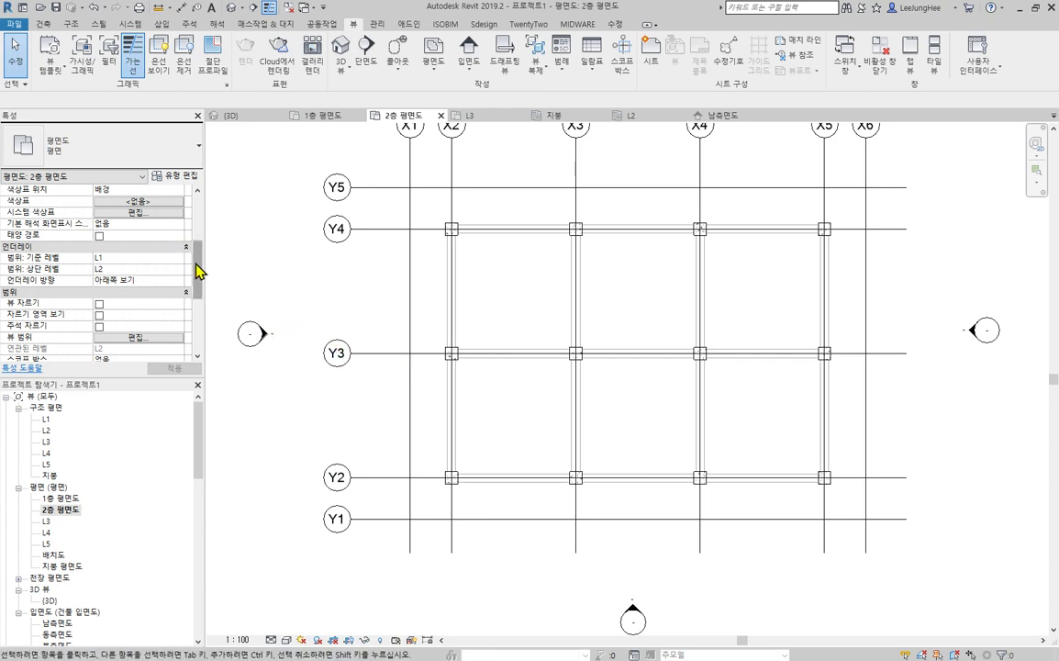
scroll(194, 269, up, 1)
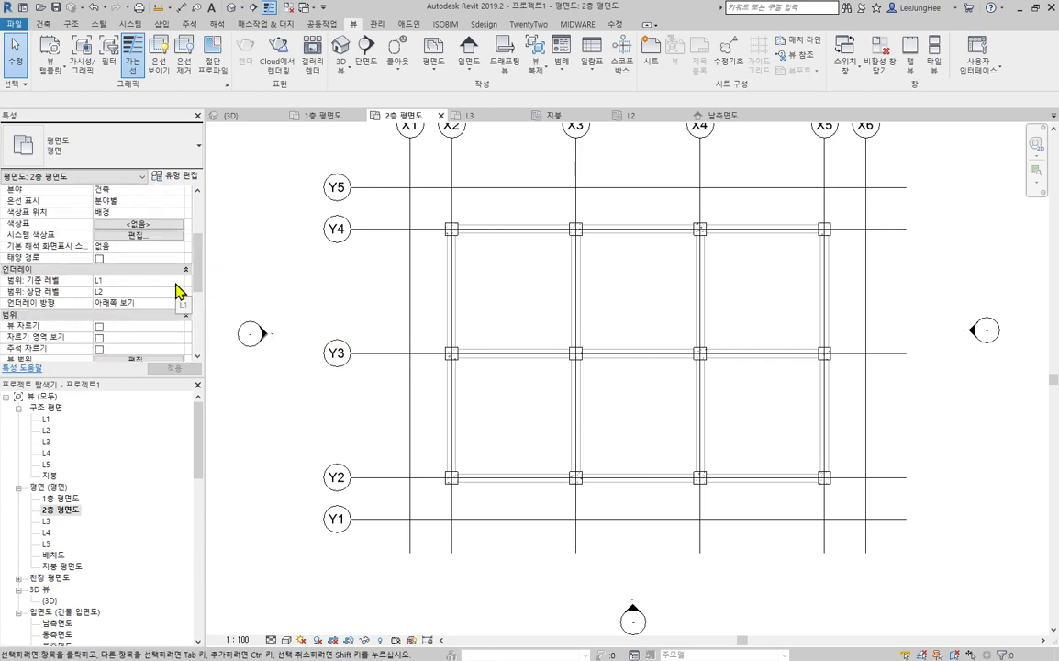
click(103, 281)
click(112, 299)
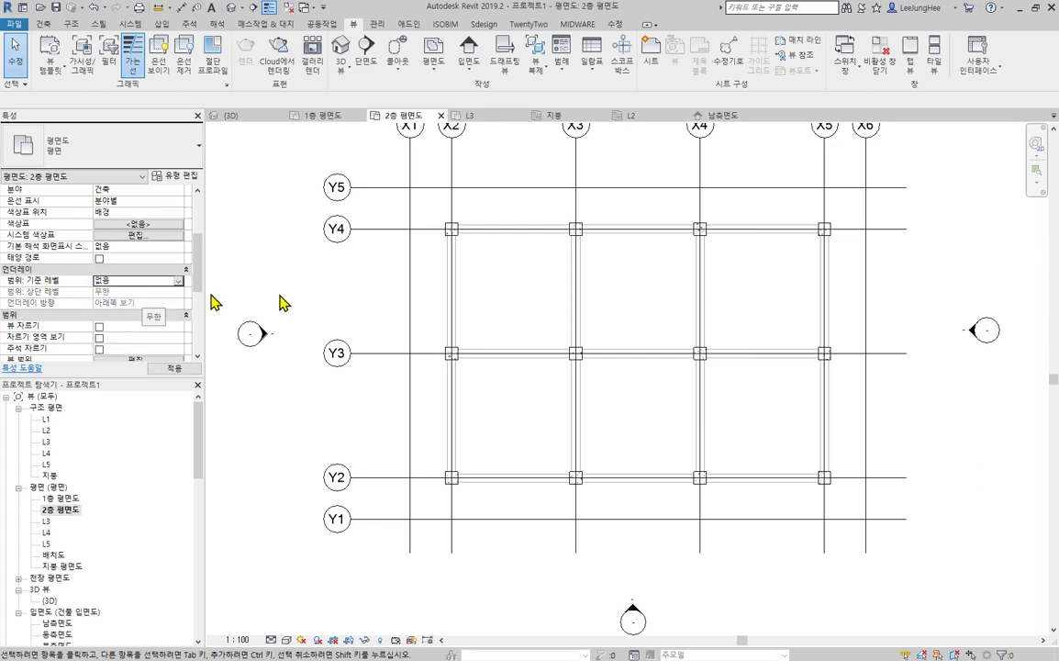
drag(199, 271, 201, 322)
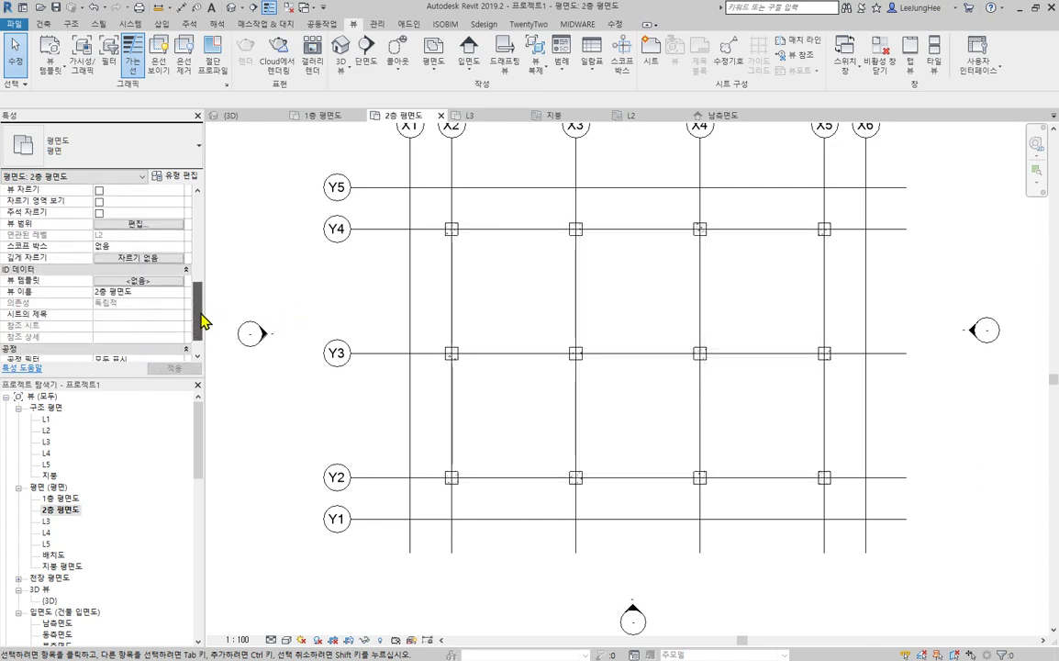
Step: Set the 2층 평면도 view range's bottom and view depth offsets to -300, and check a displayed beam
click(135, 233)
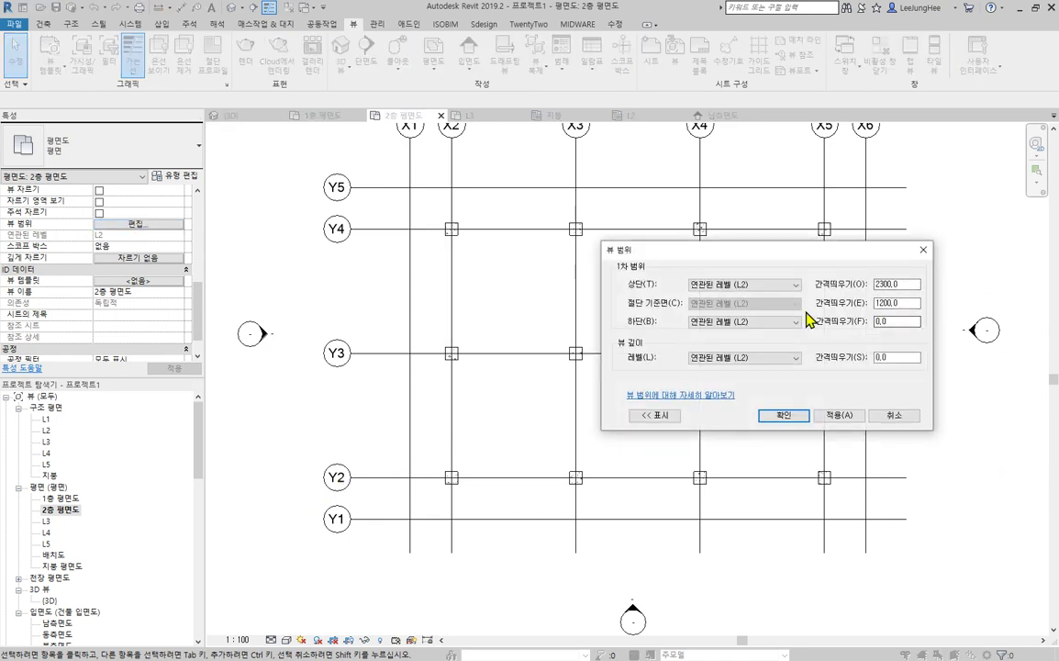
drag(900, 321, 830, 331)
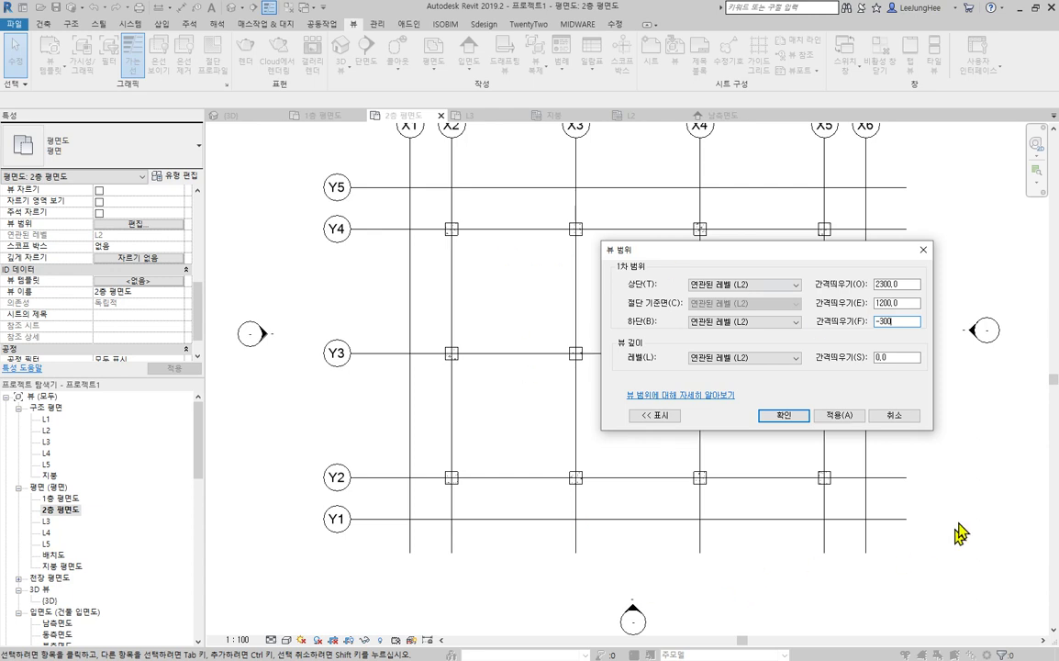
click(782, 414)
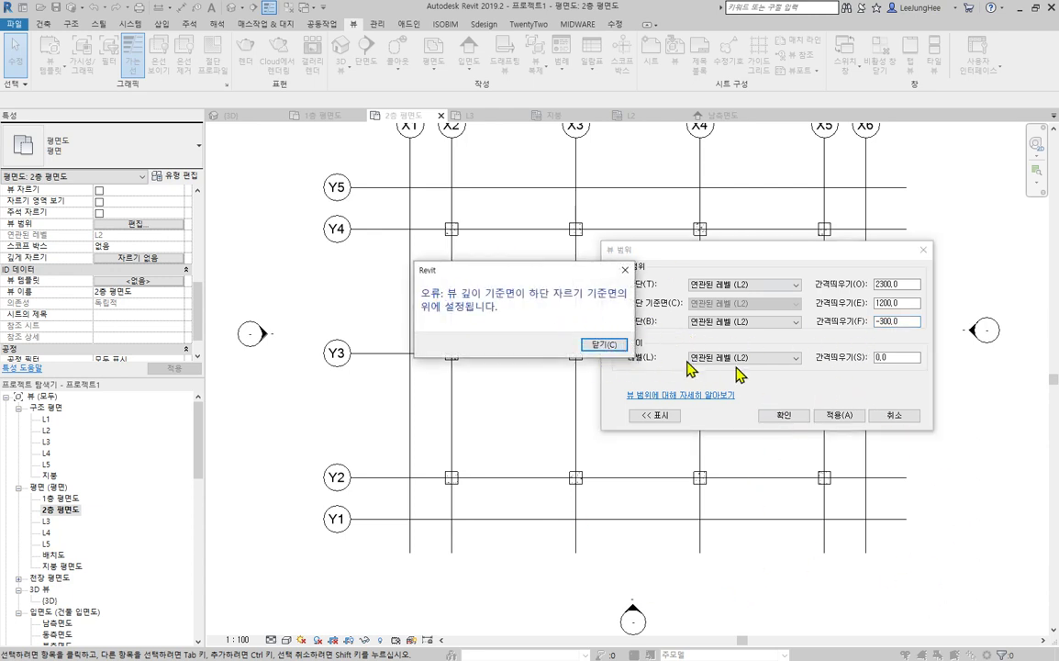
click(585, 348)
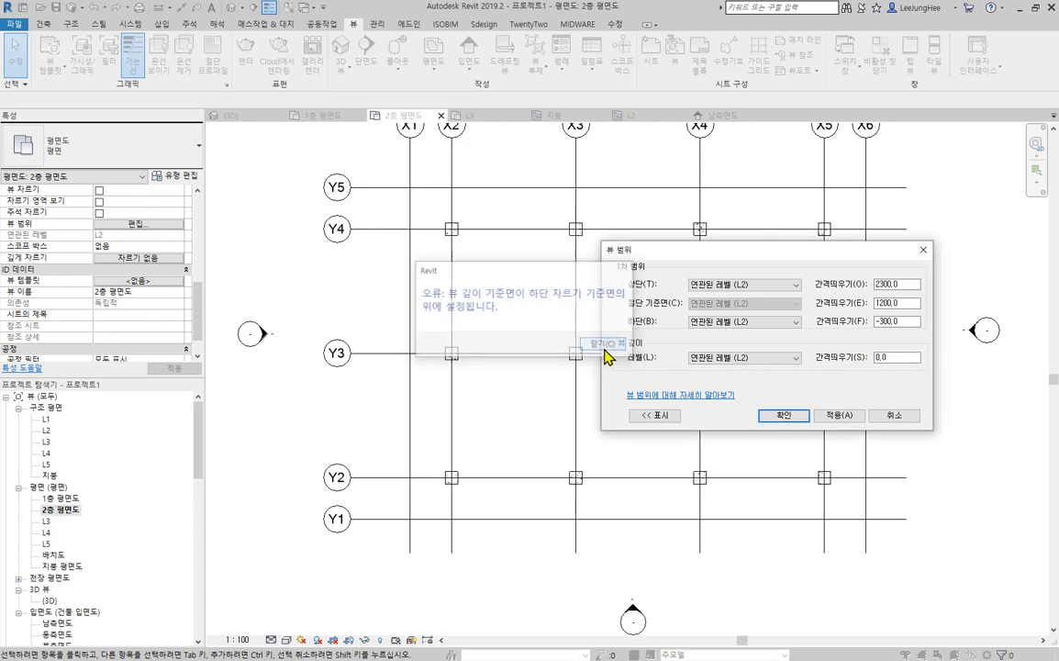
double_click(882, 357)
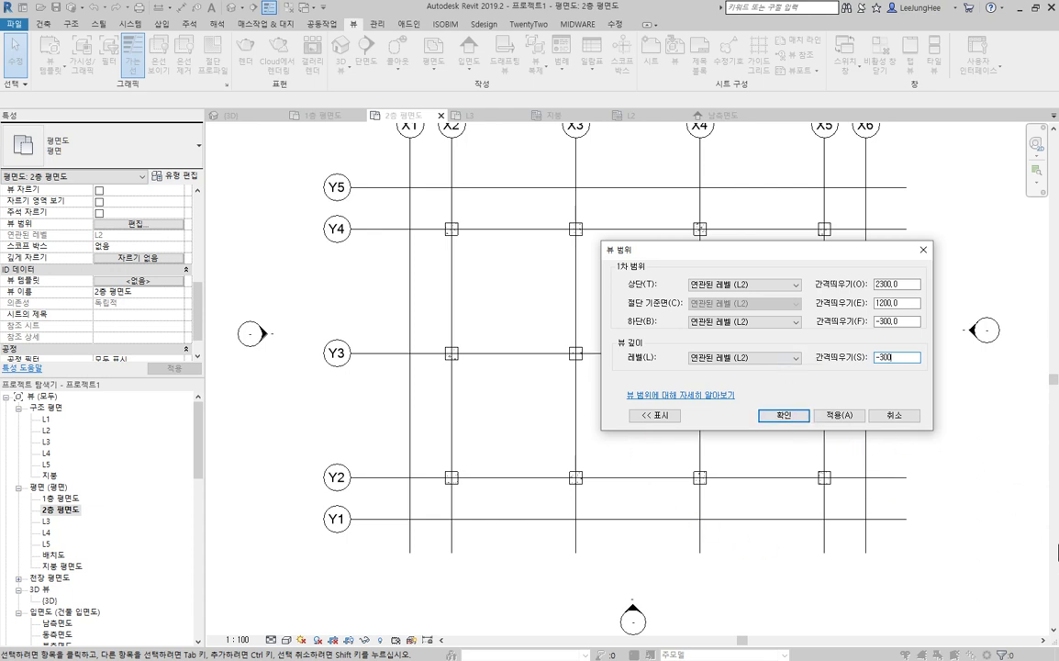
click(798, 418)
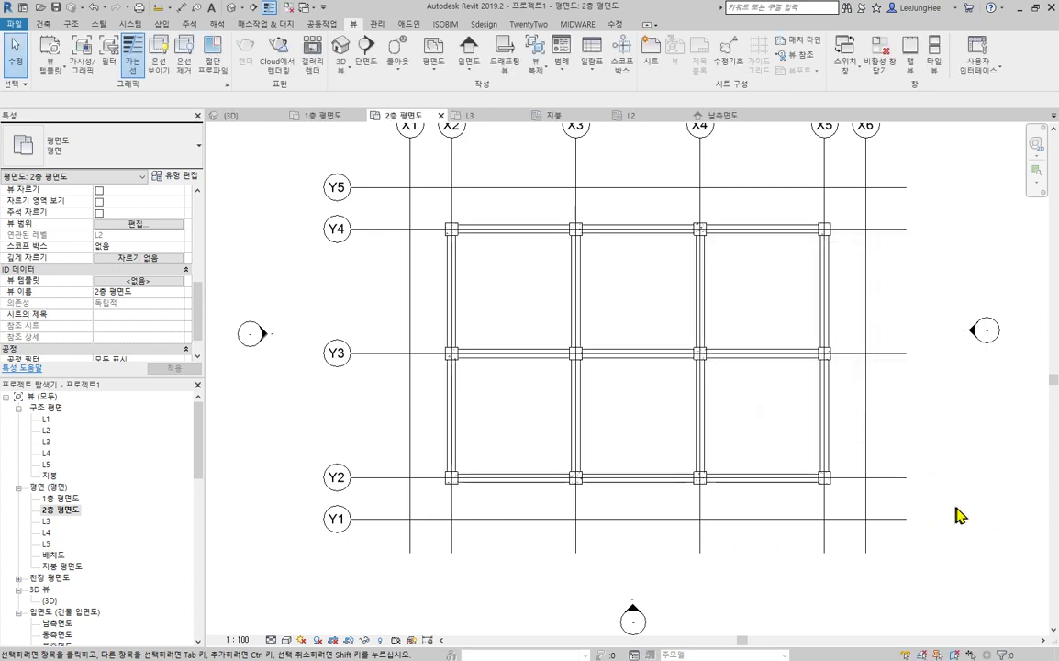
click(835, 410)
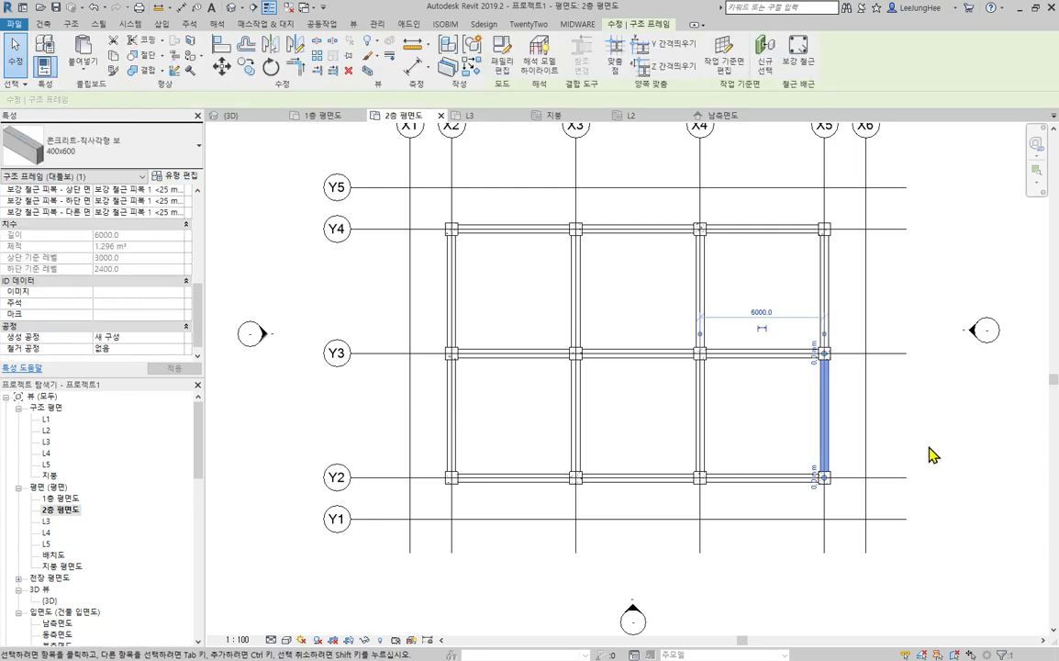
click(951, 459)
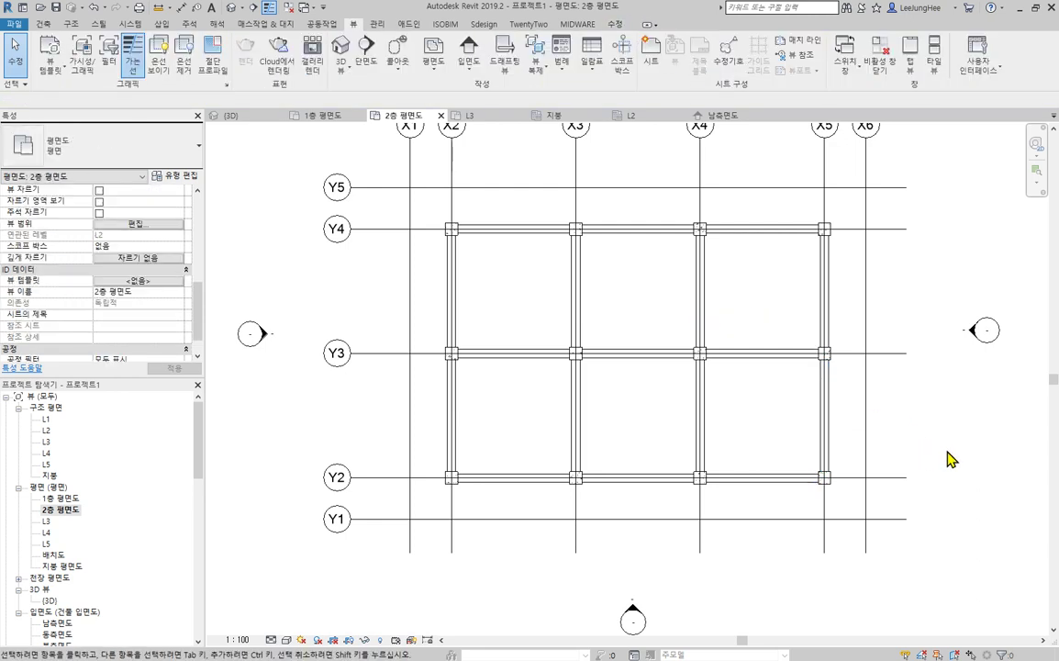
Step: Select only the L2 beams by filtering the selected frame to 구조 프레임 (기타) and 구조 프레임 (대들보)
middle_drag(951, 450, 938, 476)
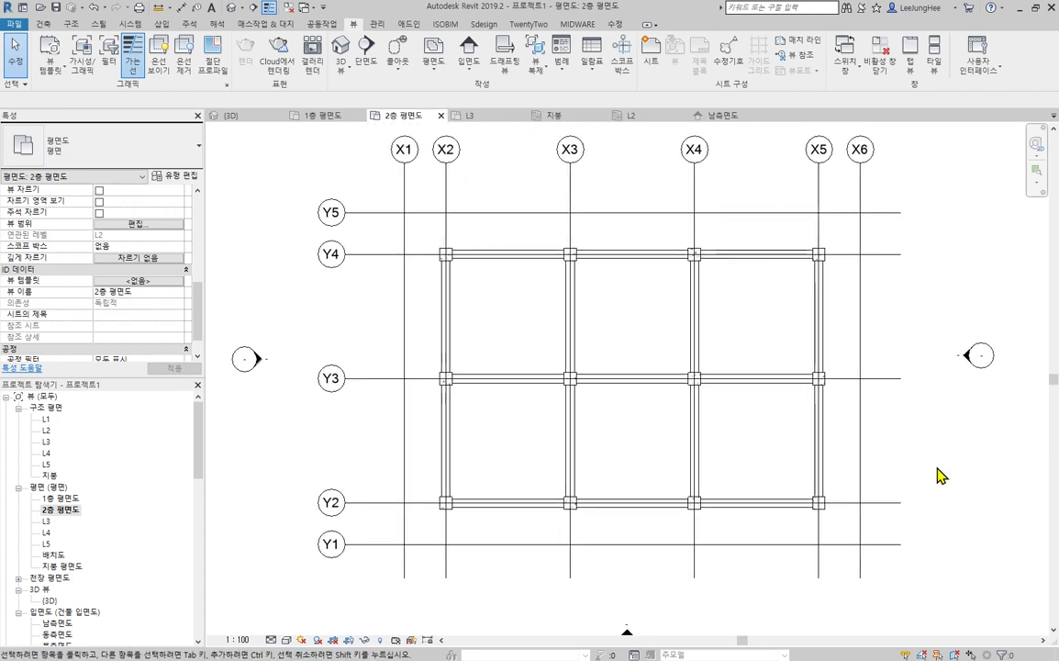
drag(820, 511, 422, 248)
click(501, 66)
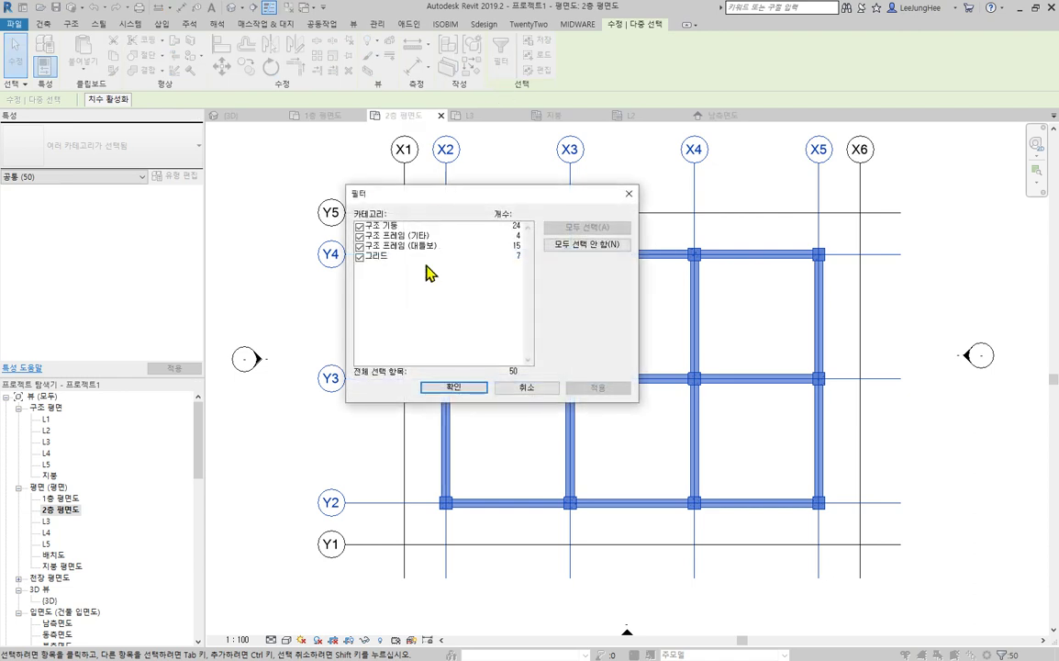
click(583, 246)
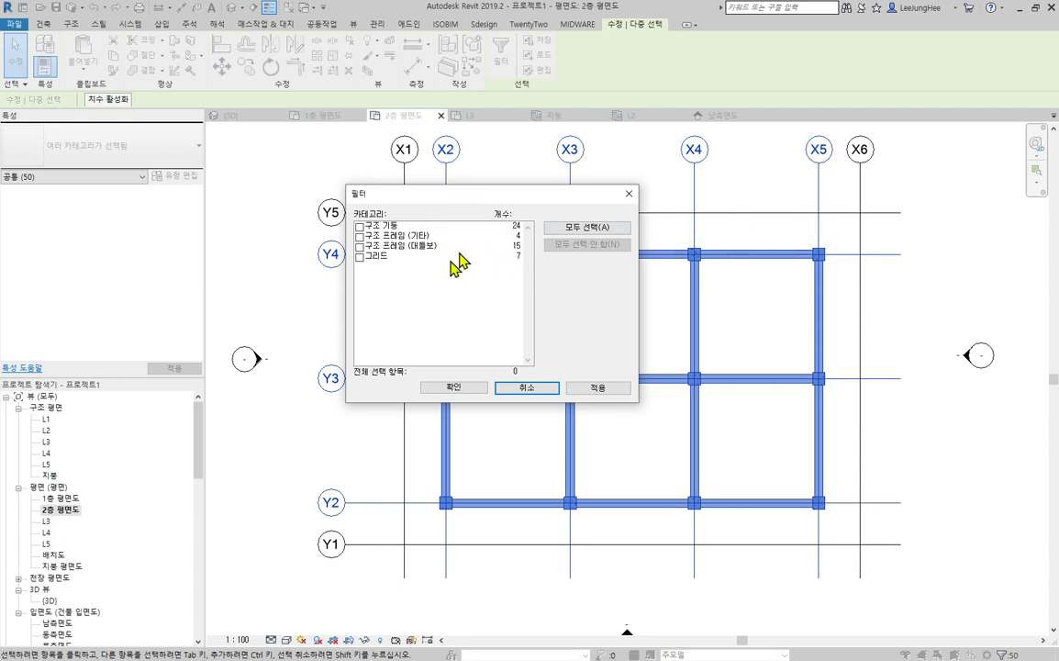
click(360, 237)
click(361, 246)
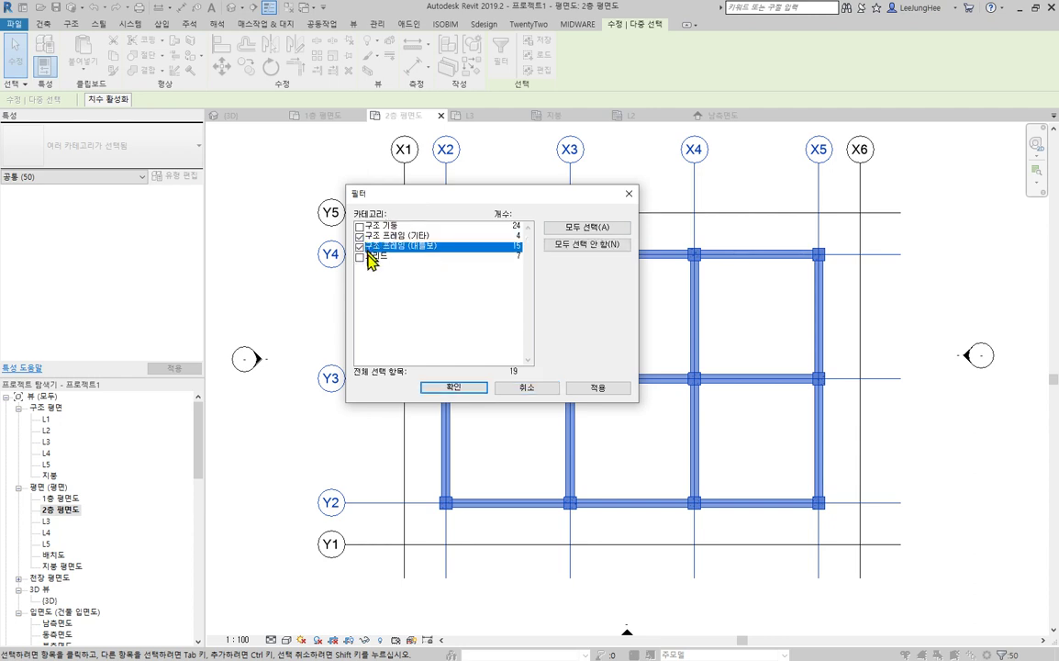
click(462, 387)
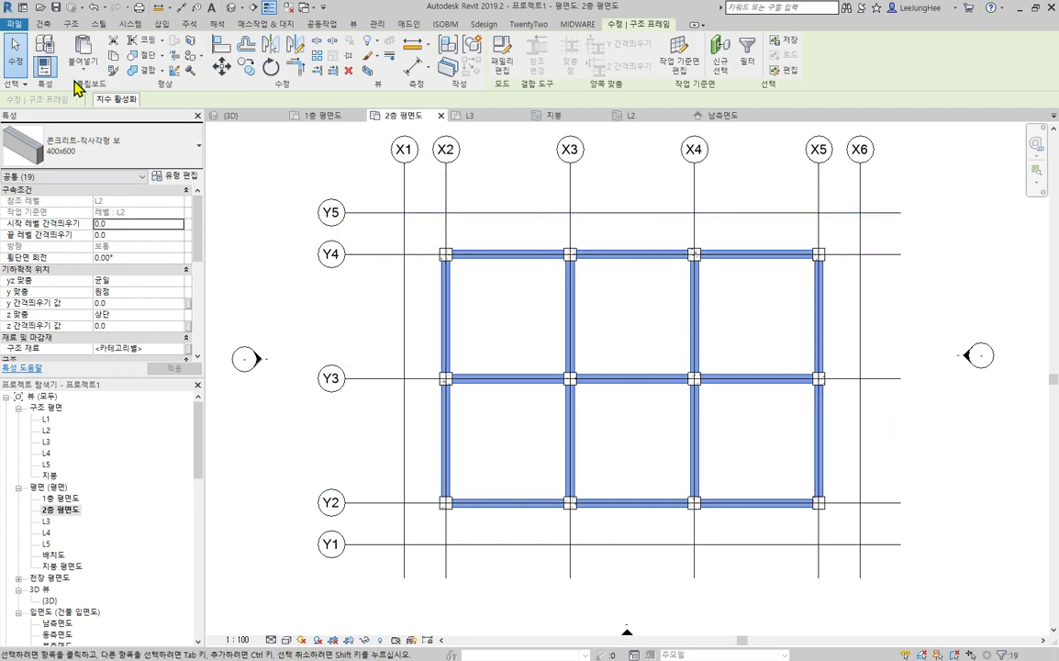
Step: Copy the selected beams and paste them aligned to levels L3, L4, L5 and 지붕
click(114, 61)
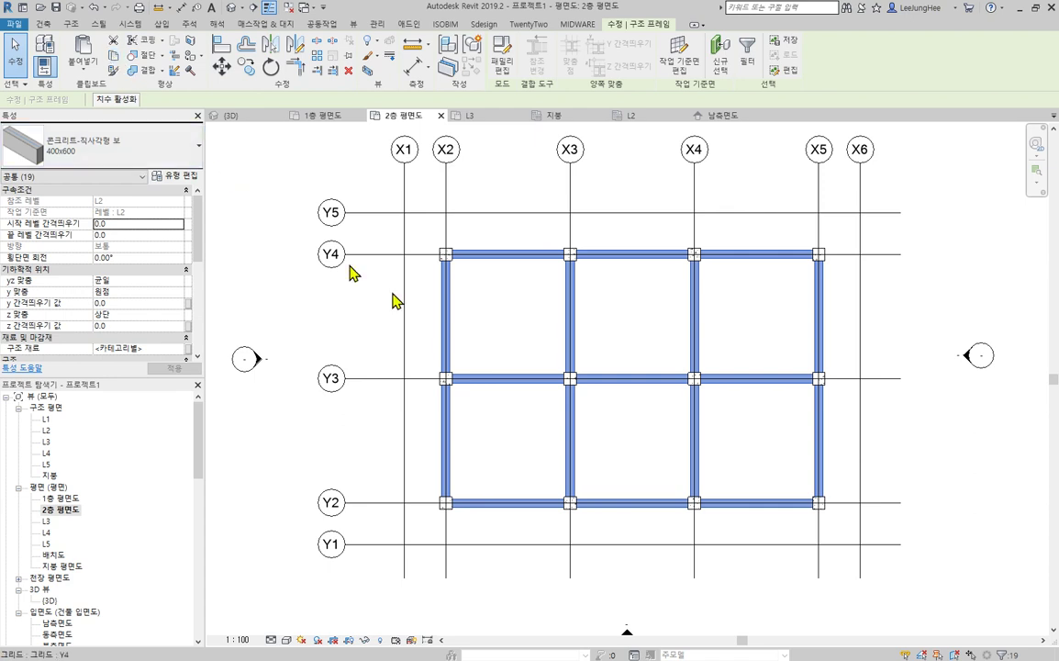
click(83, 64)
click(142, 116)
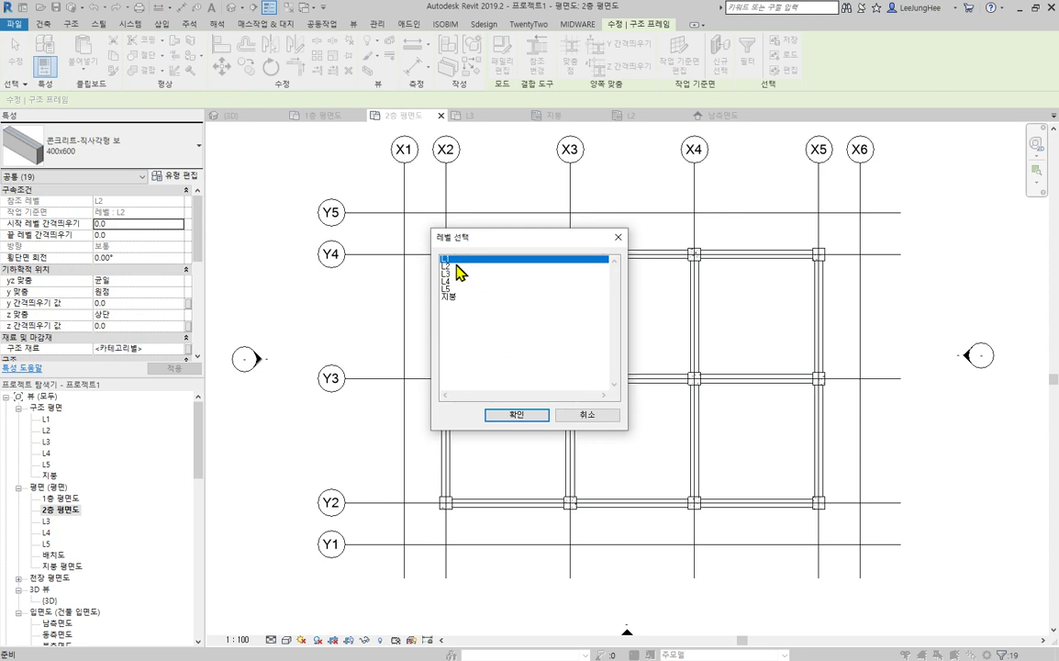
click(455, 266)
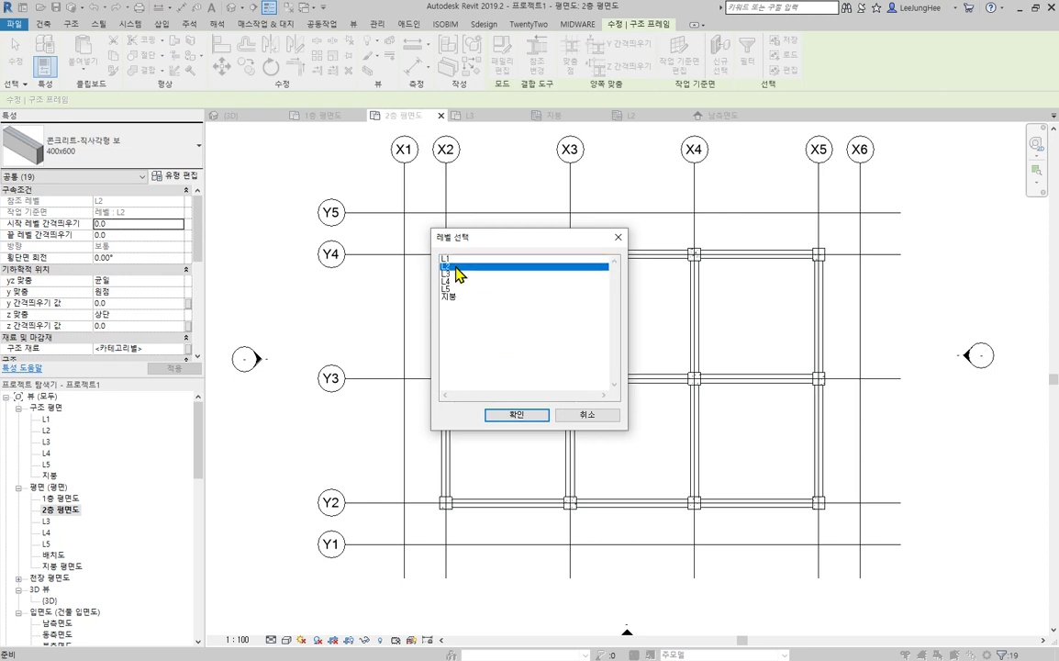
drag(456, 271, 461, 297)
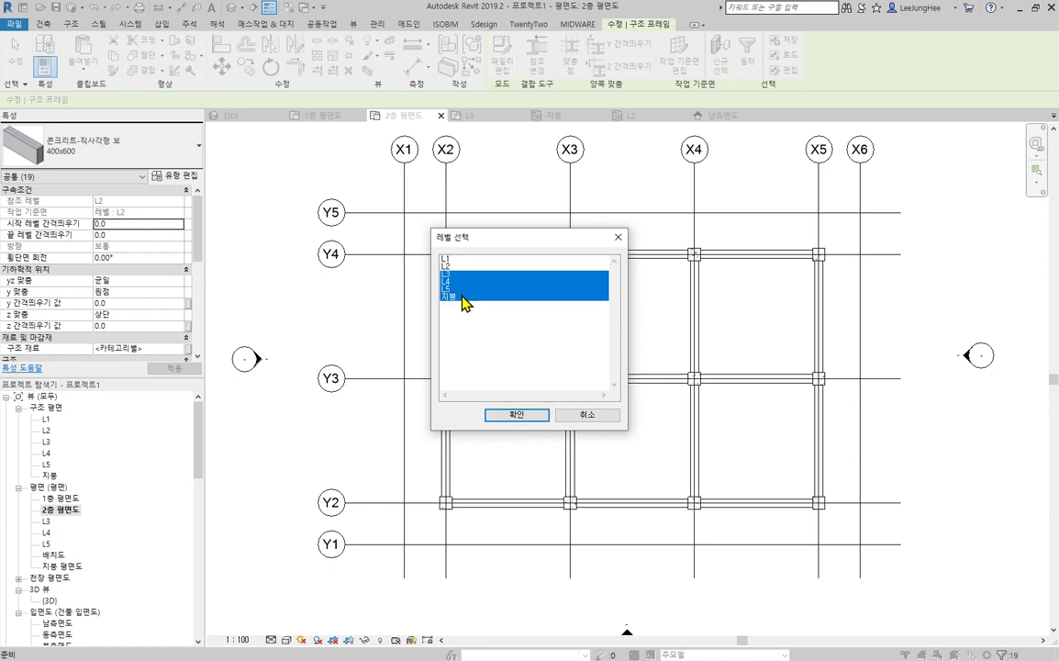
click(511, 416)
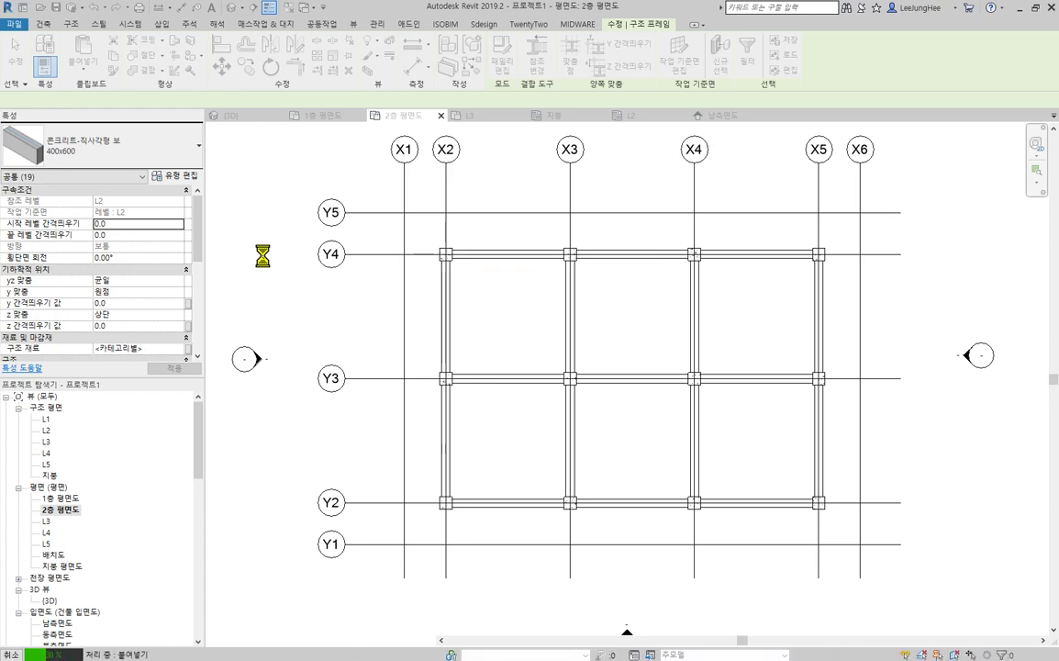
Step: Inspect the pasted beams on all floors of the frame in the 3D view
click(234, 8)
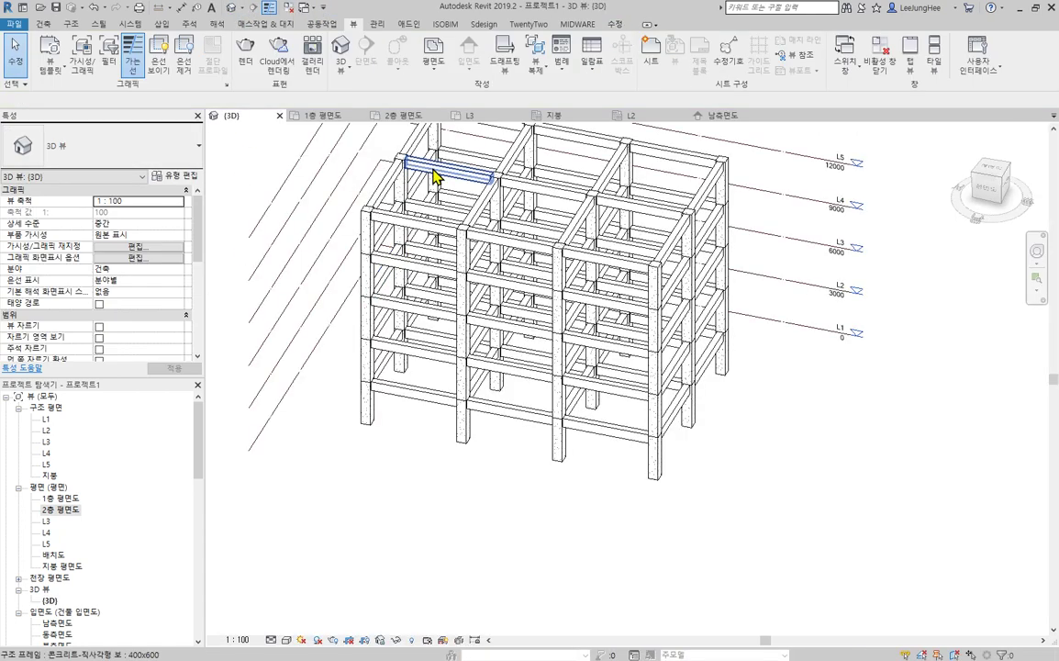
shift+middle_drag(763, 449, 863, 523)
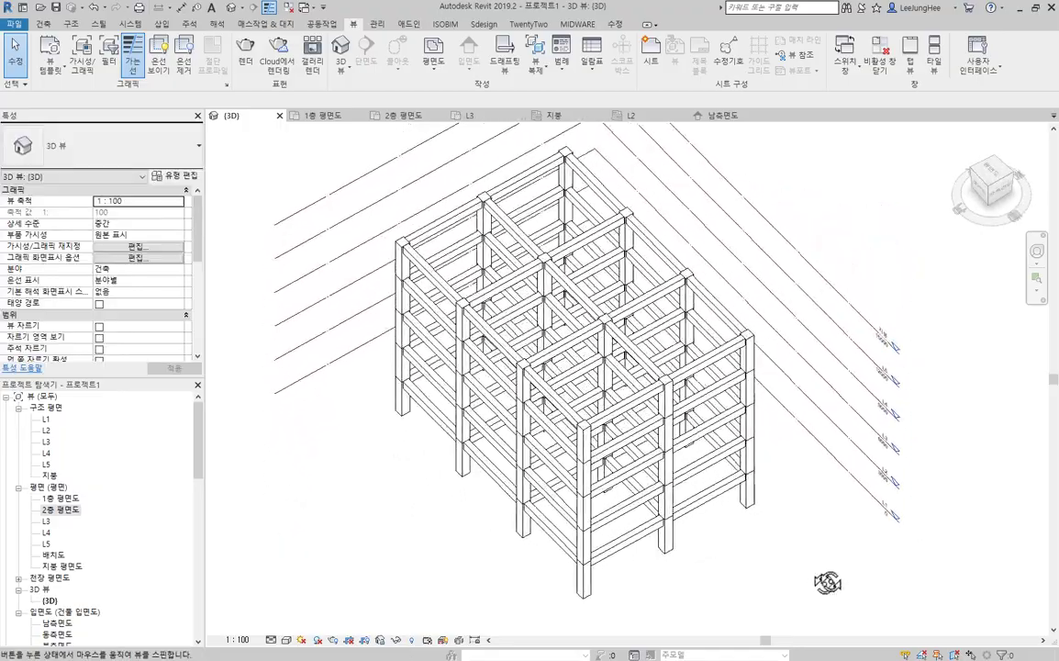
scroll(739, 366, up, 5)
scroll(862, 439, down, 5)
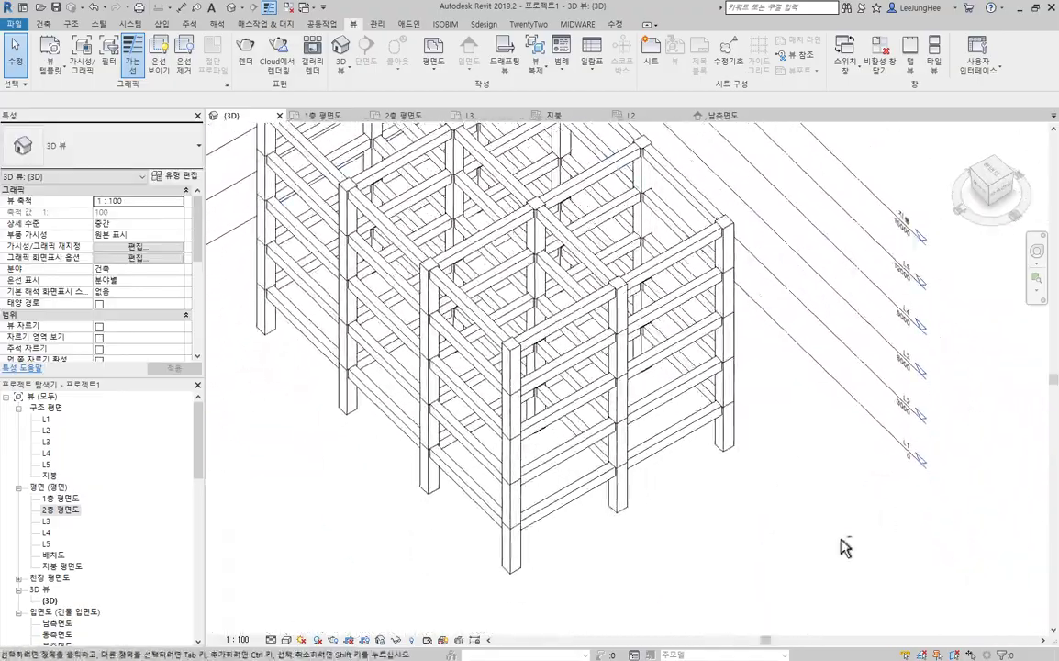
shift+middle_drag(845, 548, 917, 452)
scroll(815, 478, down, 1)
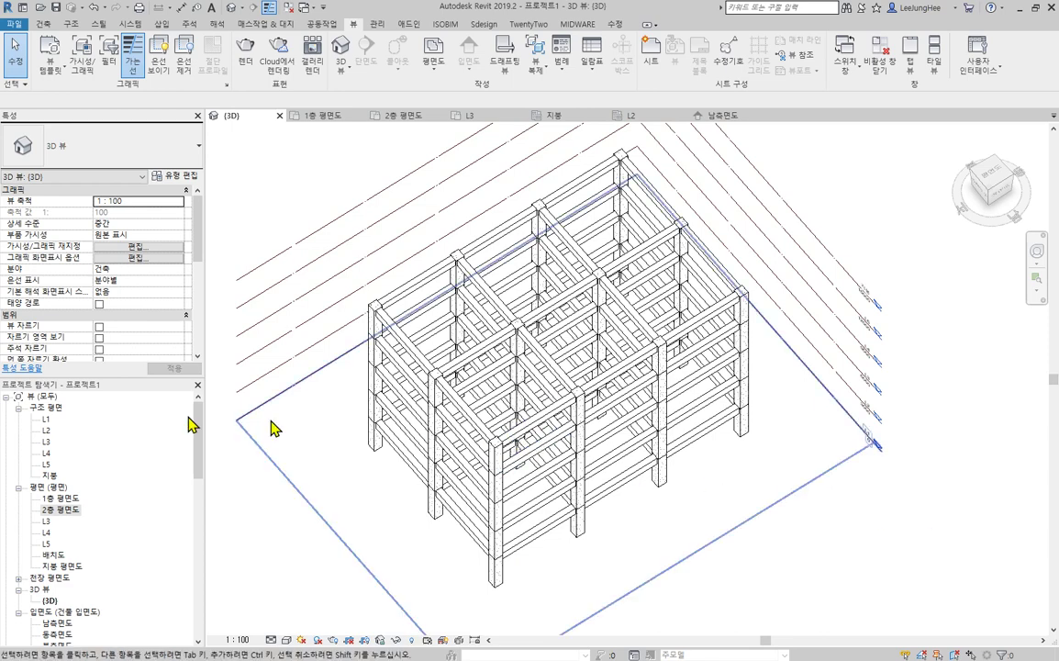
Step: Open the 2층 평면도 floor plan at the corner column on grids X2 and Y2
double_click(45, 433)
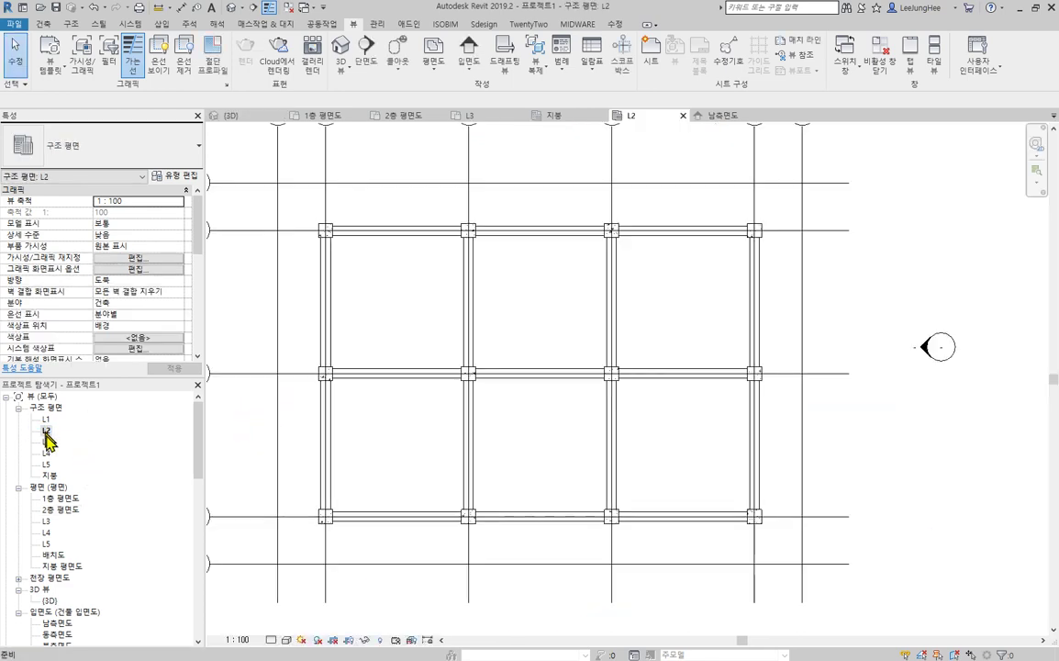
double_click(59, 510)
scroll(463, 532, up, 6)
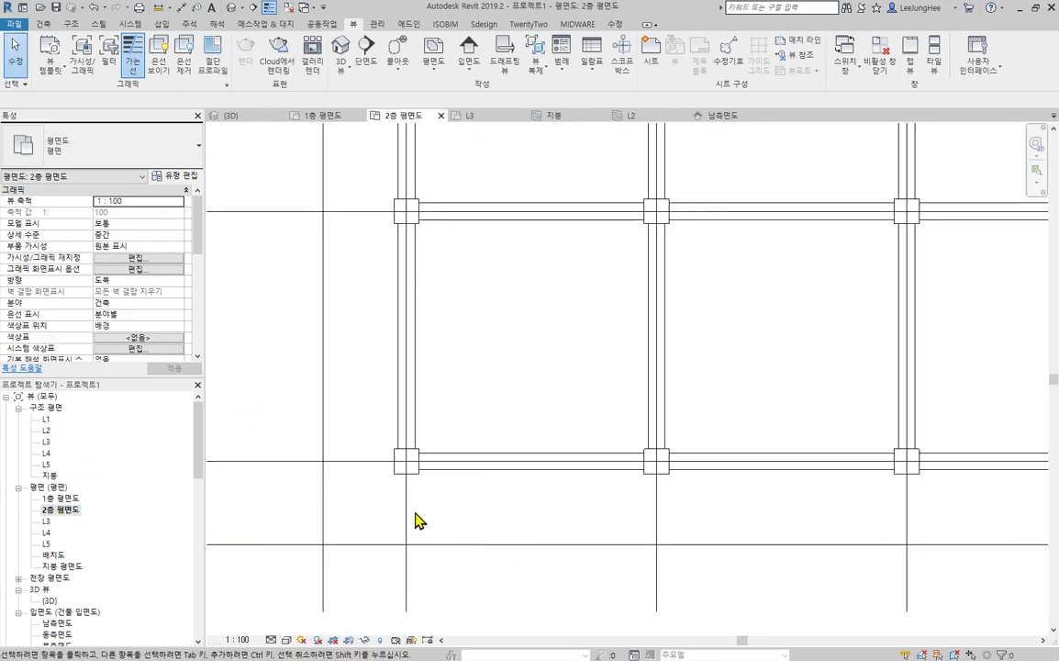
scroll(424, 442, up, 3)
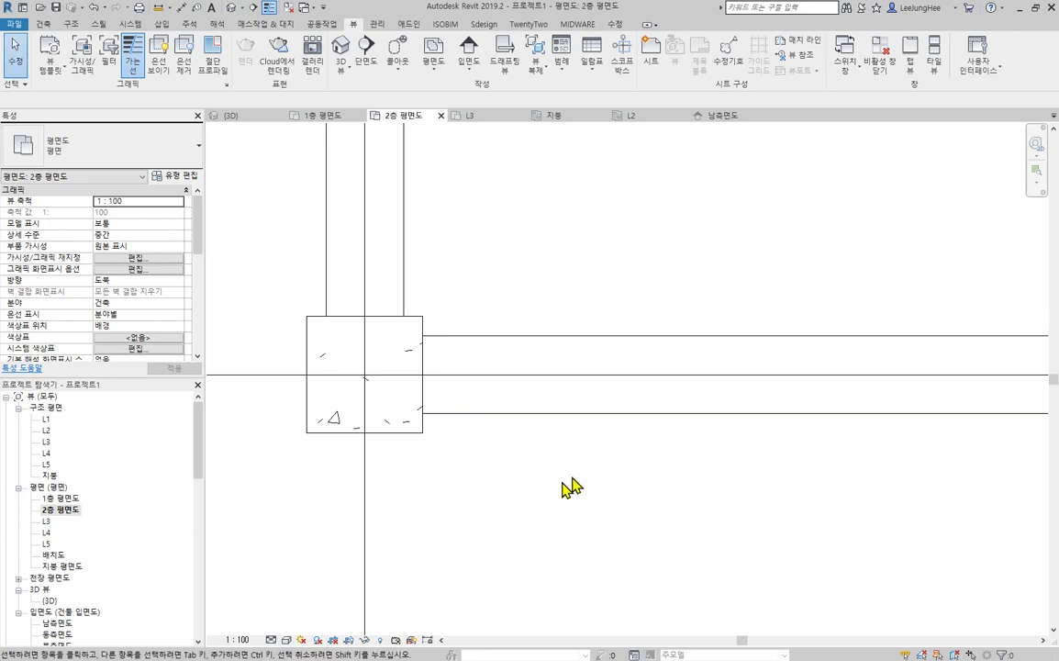
key(a)
key(l)
key(Escape)
key(Escape)
Step: Align the outer edge of the Y2 beam between X2 and X3 with the outer face of the corner column
scroll(410, 431, down, 5)
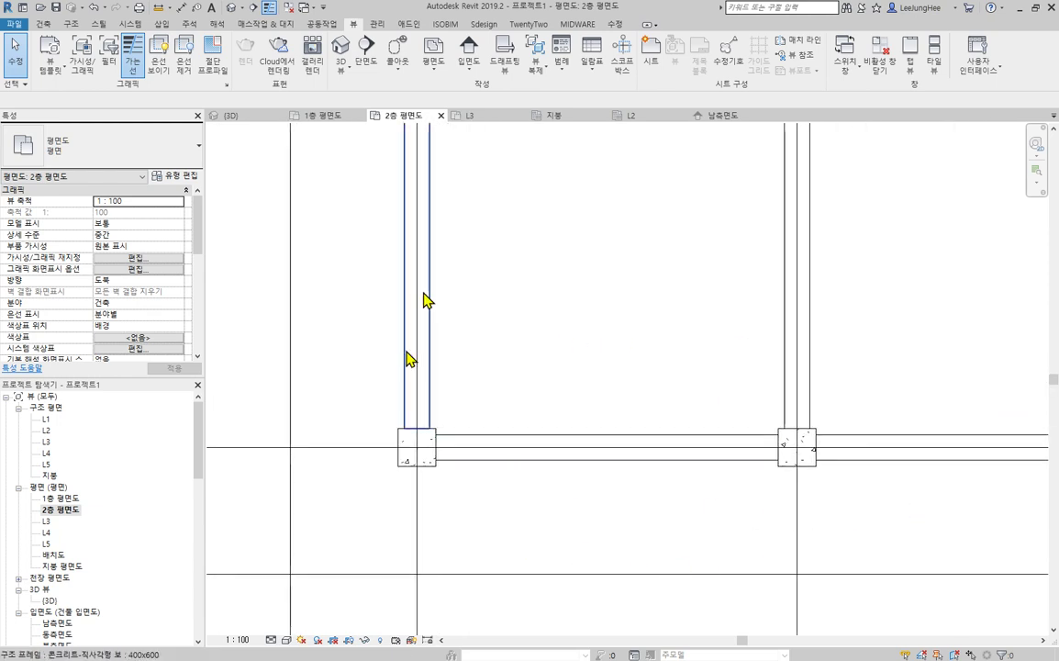
middle_drag(646, 291, 721, 362)
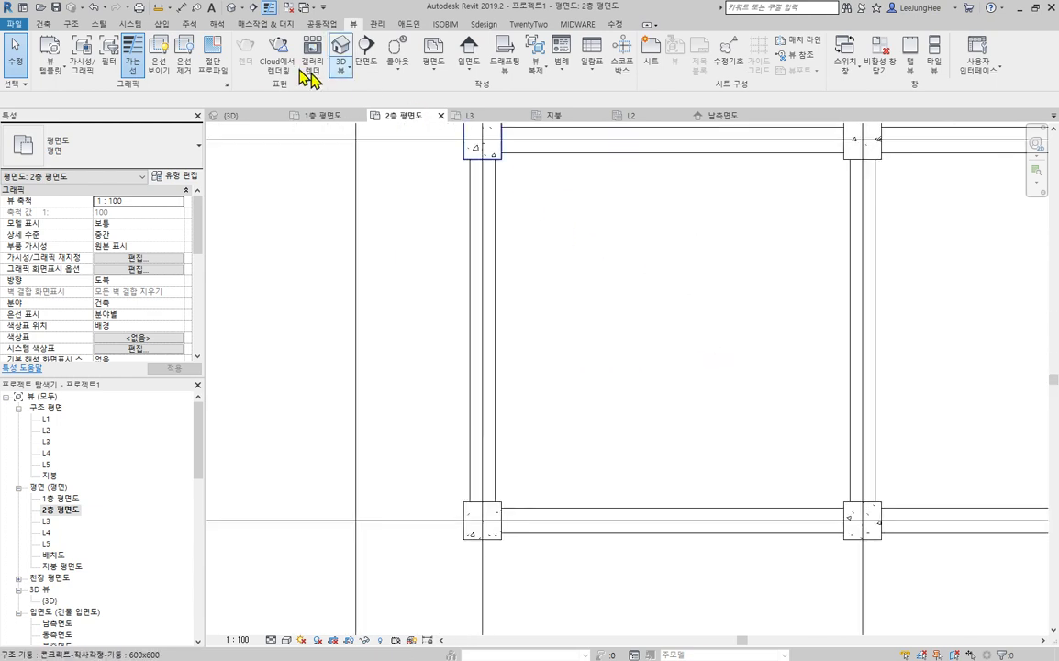
click(614, 24)
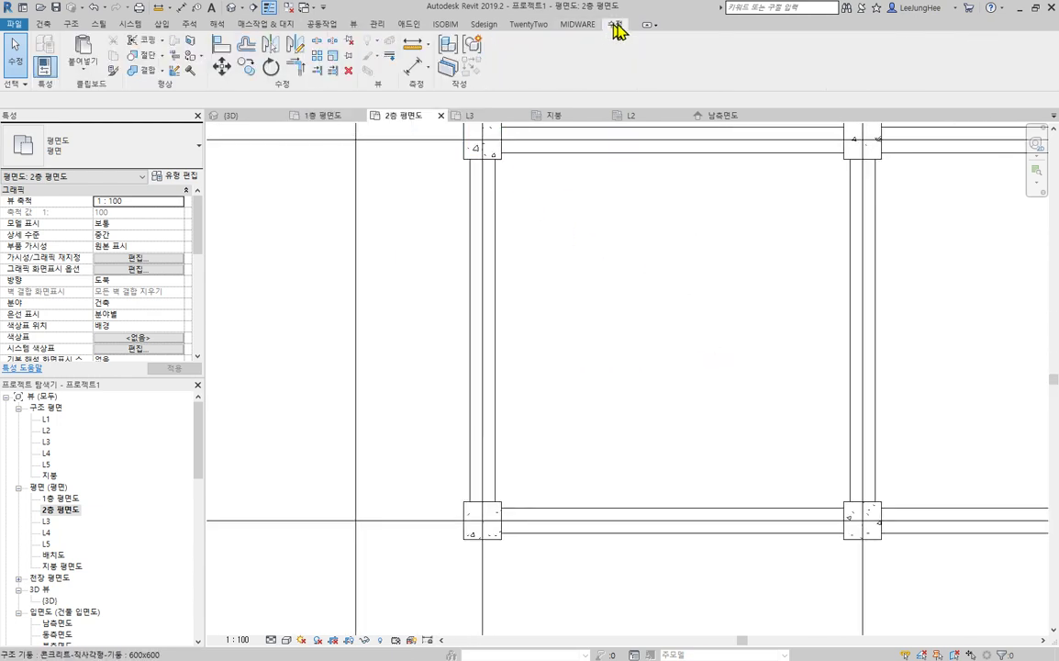
click(222, 57)
middle_drag(650, 440, 574, 330)
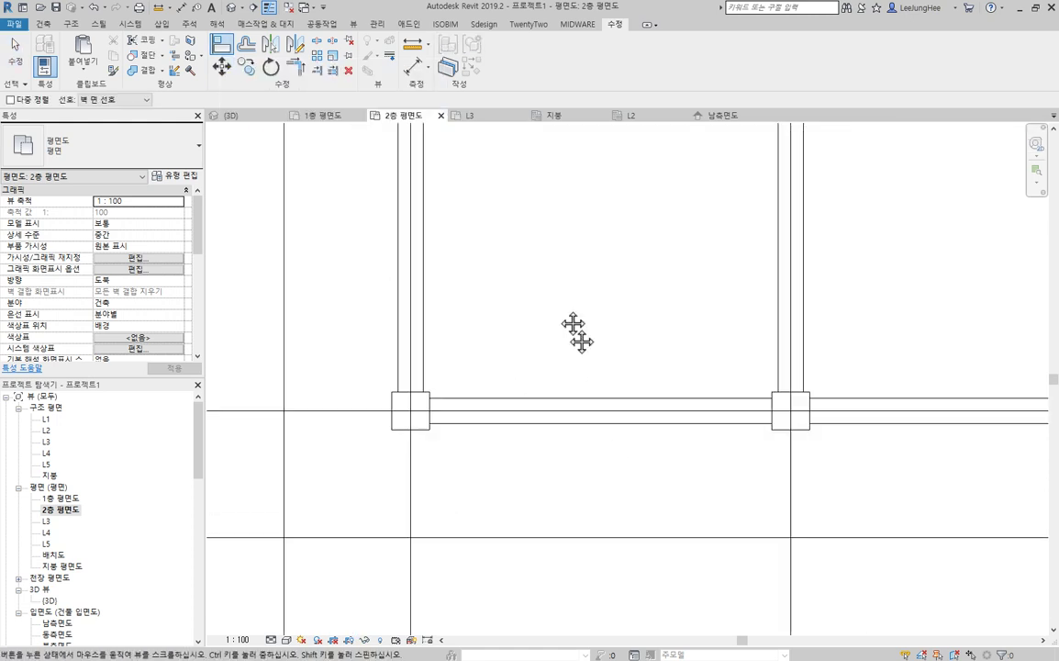
scroll(401, 408, up, 3)
scroll(401, 398, up, 1)
middle_drag(481, 371, 471, 487)
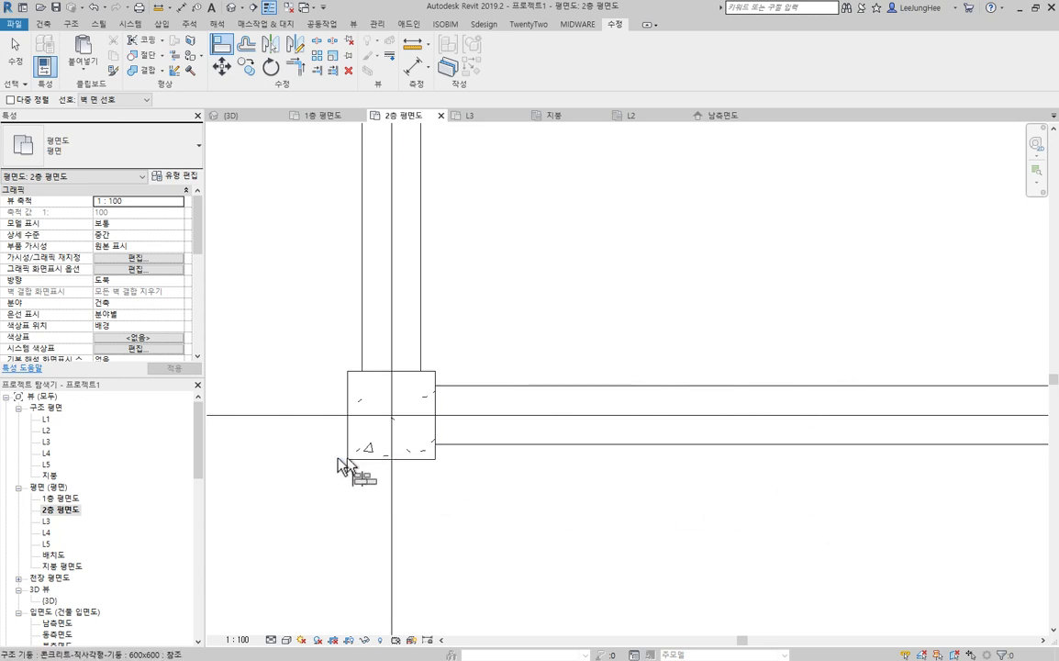
click(416, 459)
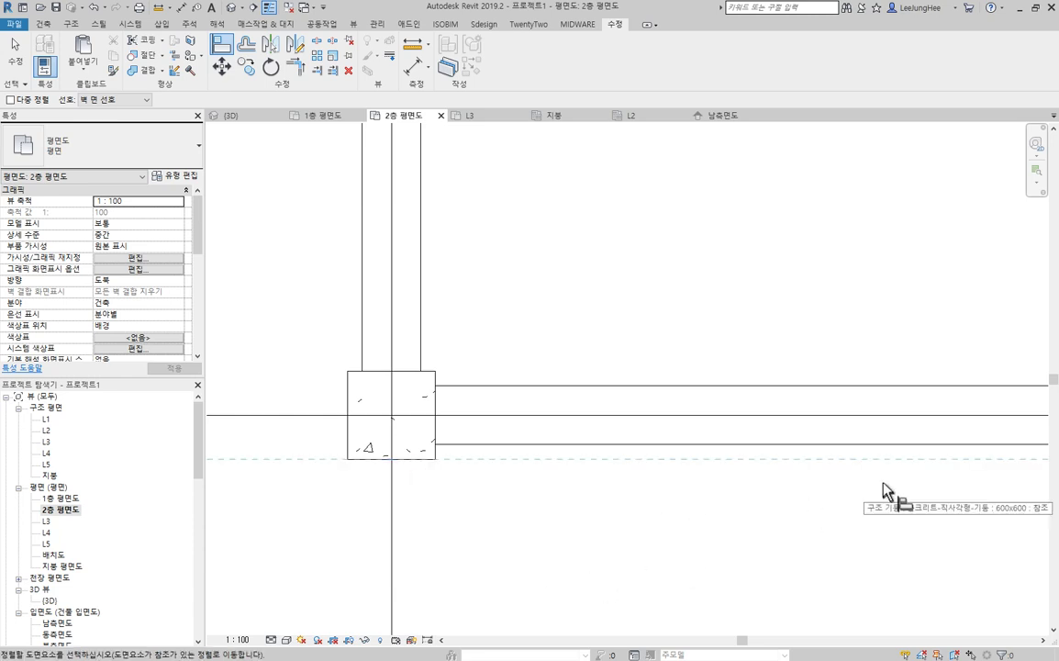
click(830, 445)
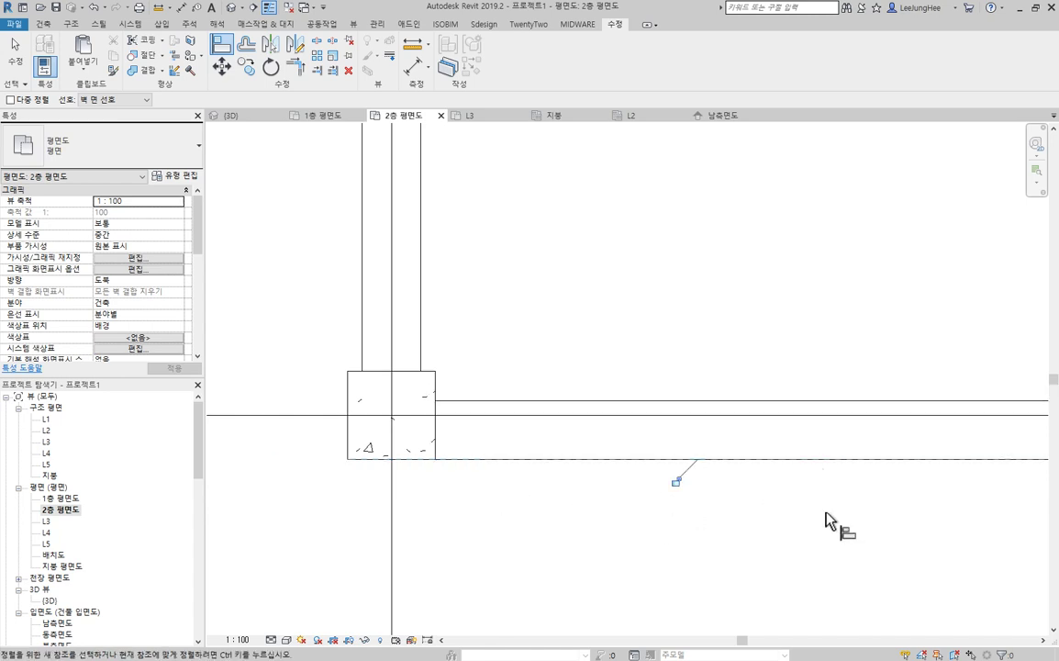
Step: Align the outer edge of the Y2 beam between X3 and X4 with the outer face of its columns
scroll(812, 518, down, 2)
middle_drag(853, 540, 463, 444)
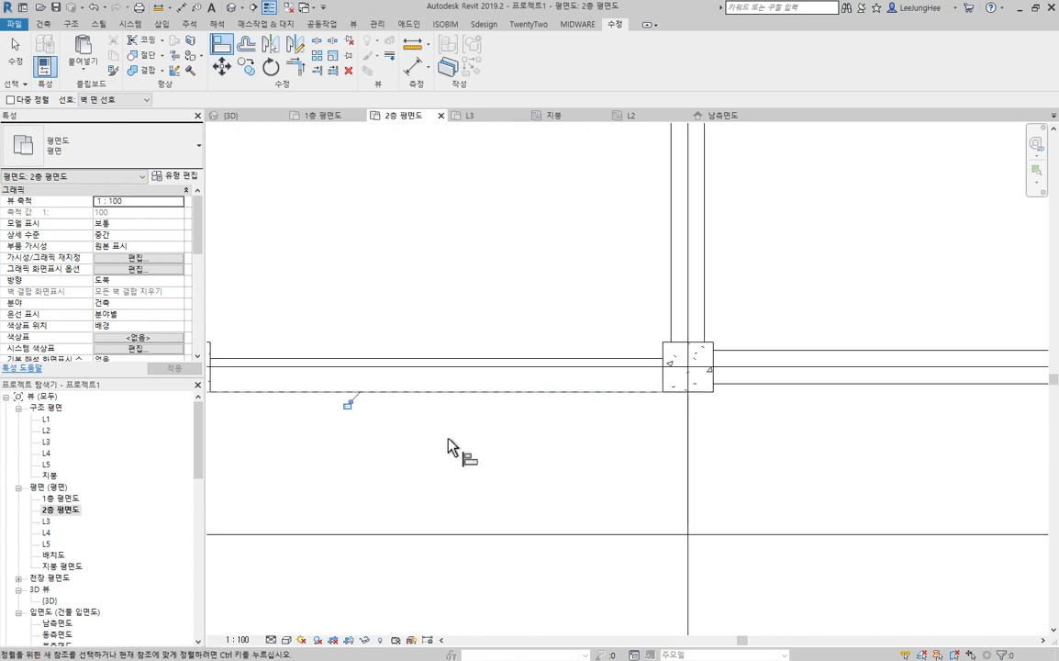
middle_drag(539, 468, 667, 486)
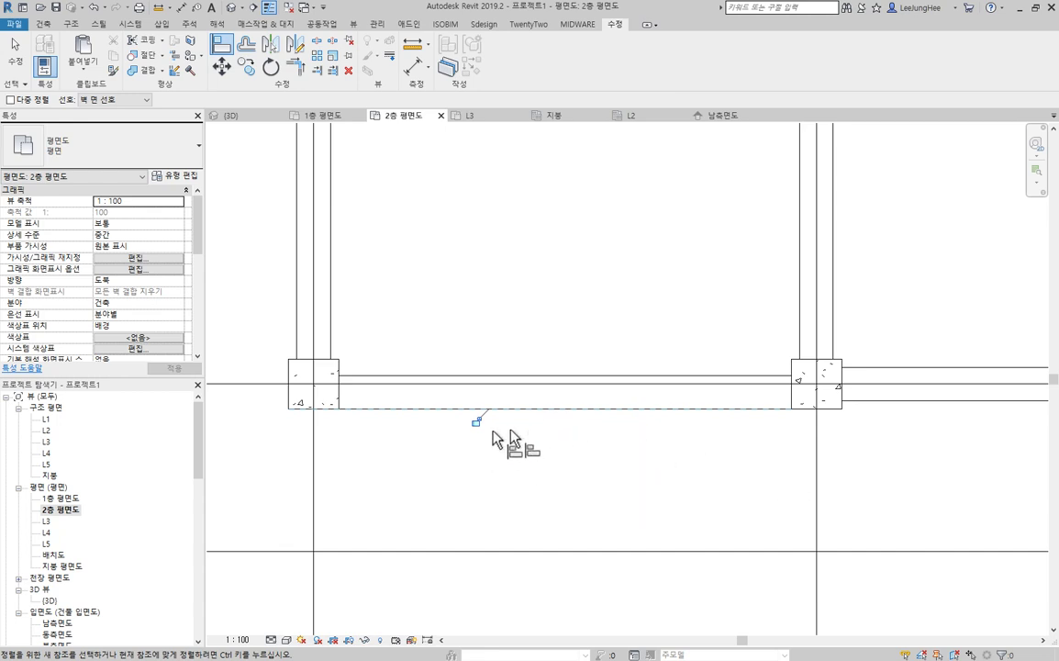
scroll(457, 216, down, 2)
middle_drag(459, 213, 564, 292)
scroll(438, 347, up, 2)
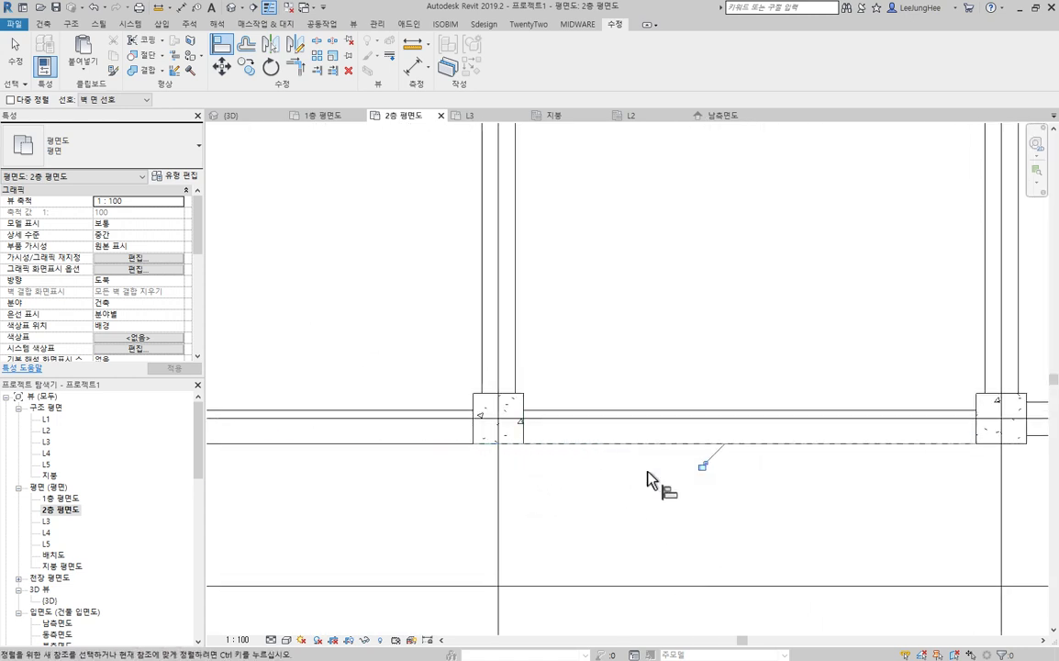
Step: Enable multiple alignment and align the outer edge of the Y2 beam between X4 and X5 with the columns' outer face
scroll(656, 482, down, 2)
middle_drag(685, 491, 613, 484)
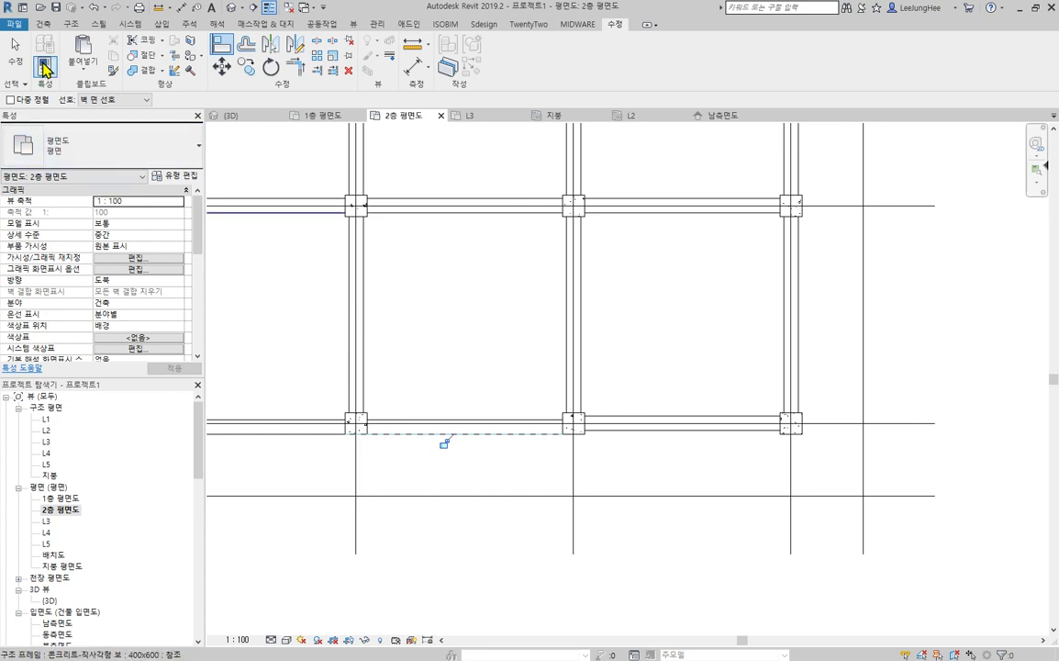
click(35, 101)
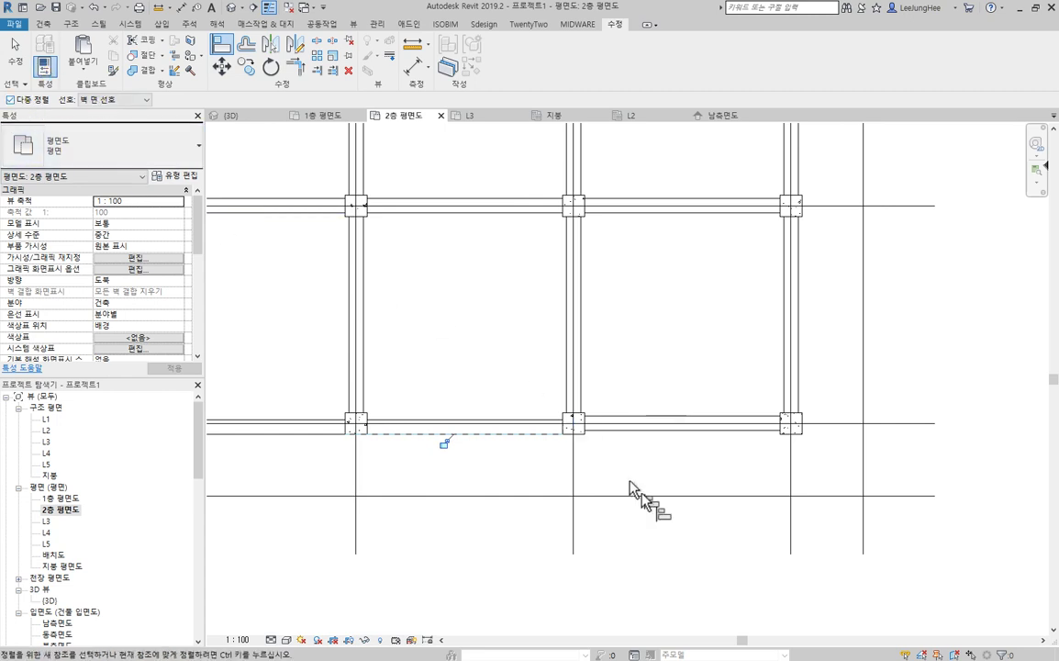
click(540, 450)
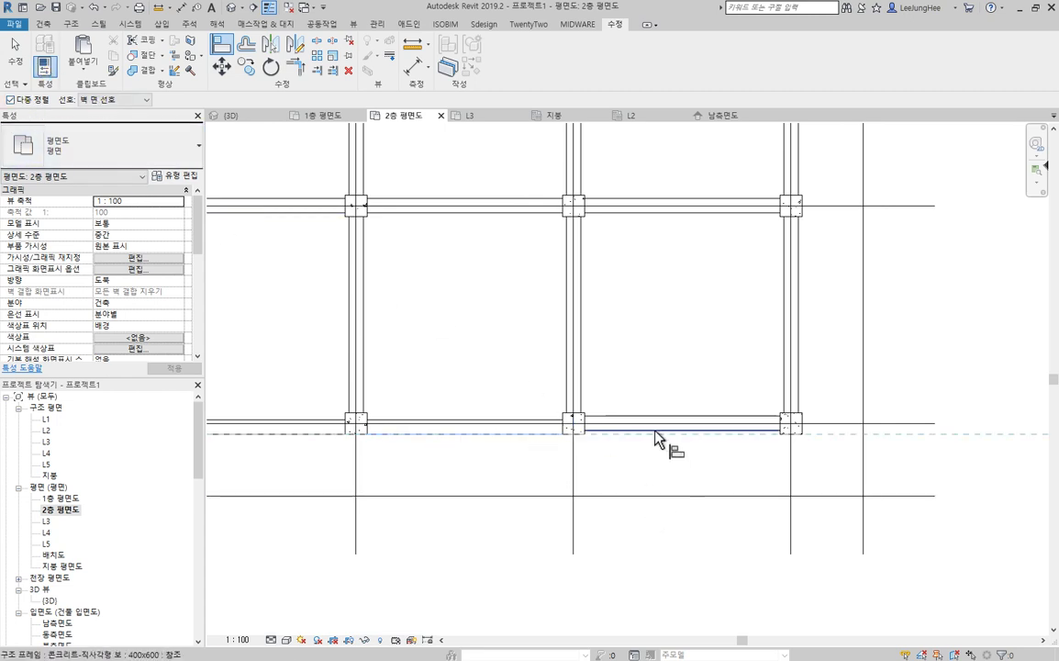
Step: Align the outer edges of both X2 beams between Y2 and Y4 with the outer face of their columns
scroll(700, 467, down, 2)
middle_drag(700, 467, 602, 439)
scroll(385, 331, up, 3)
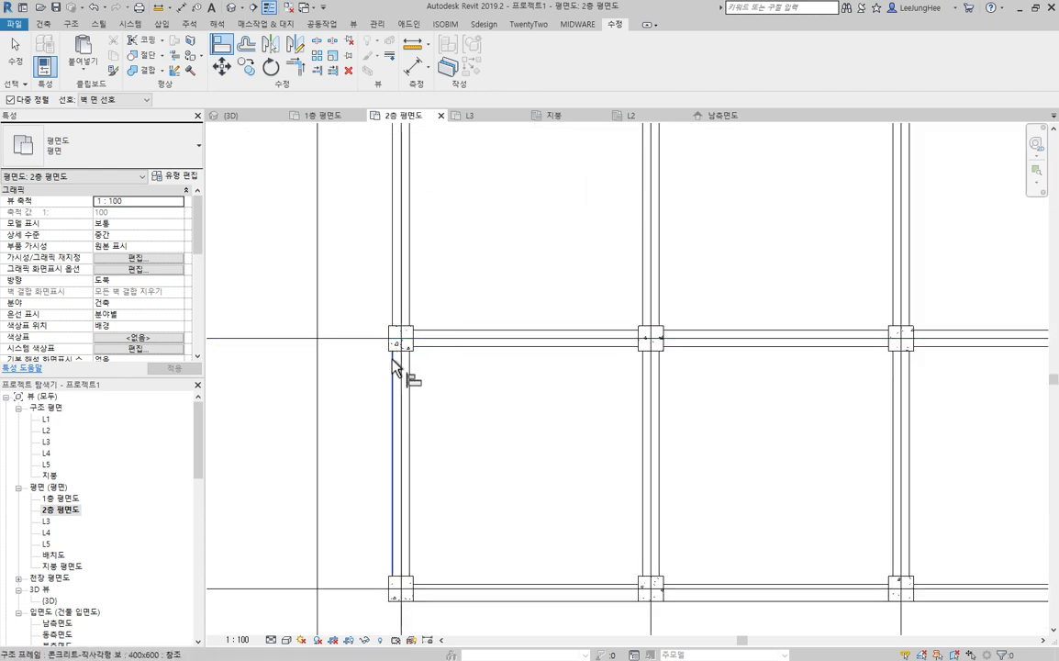
scroll(399, 356, up, 2)
click(380, 338)
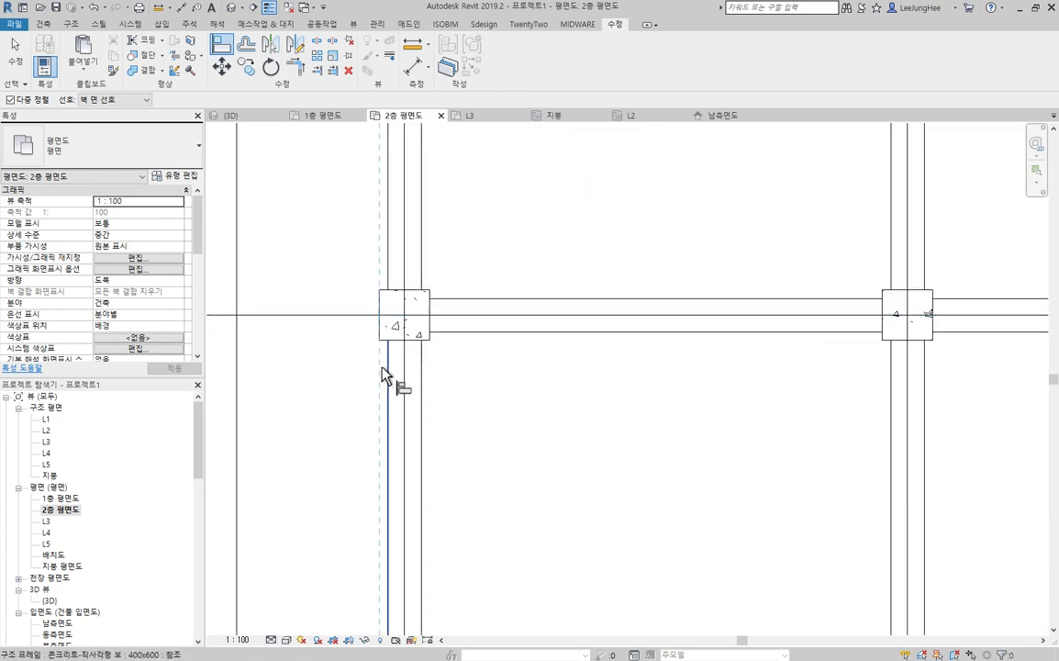
click(387, 372)
scroll(642, 326, down, 5)
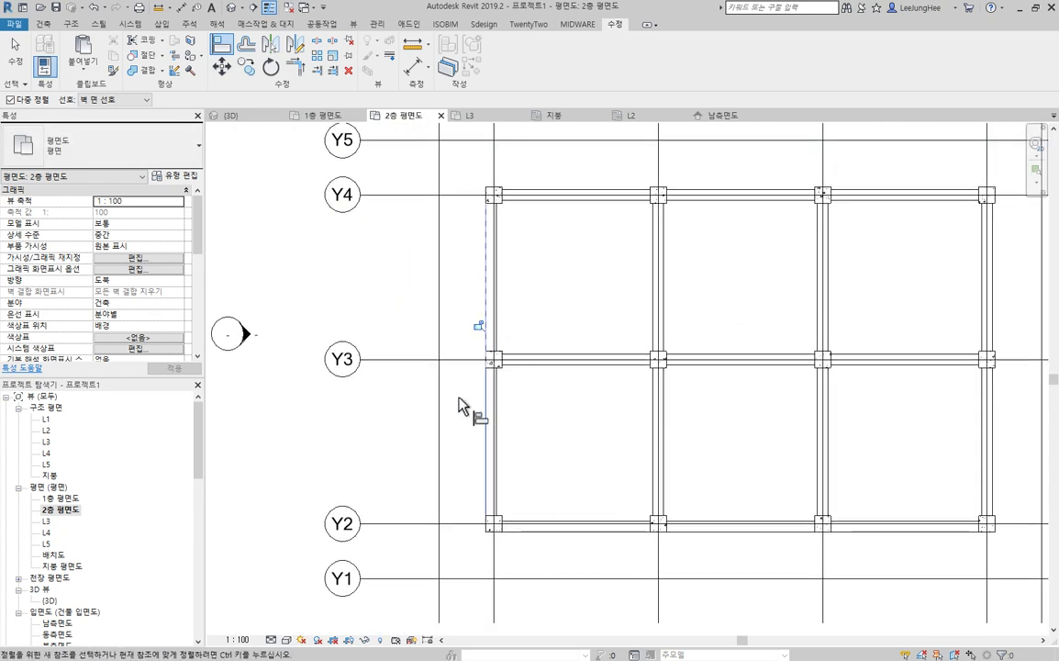
Step: Align the outer edges of the three Y4 beams between X2 and X5 with the outer face of their columns
scroll(560, 252, up, 2)
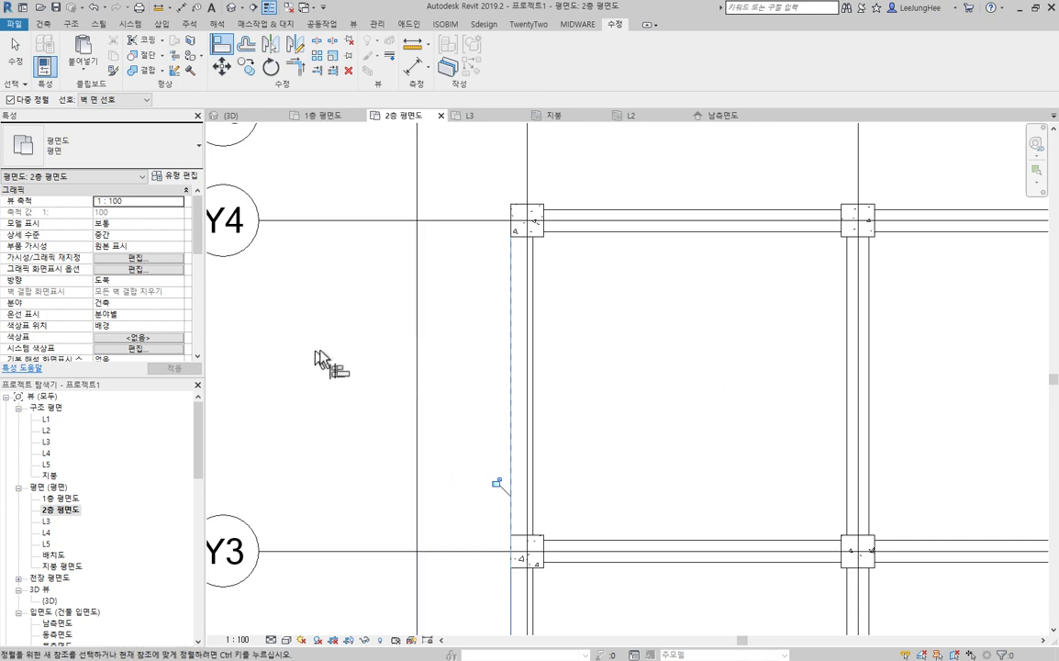
key(Escape)
scroll(566, 206, up, 3)
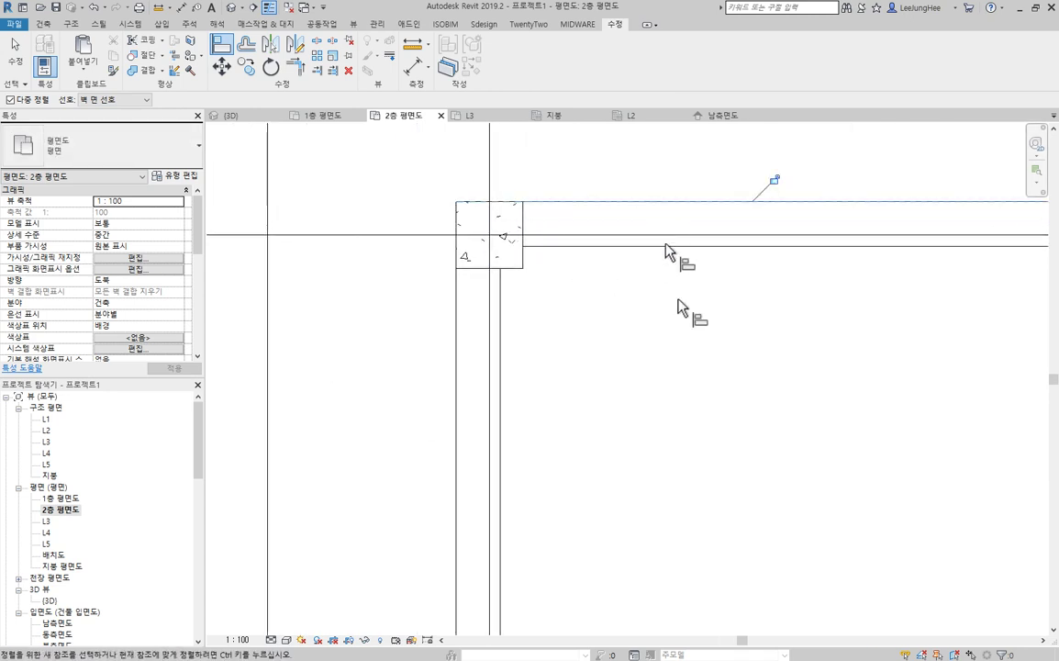
scroll(304, 438, down, 3)
click(592, 303)
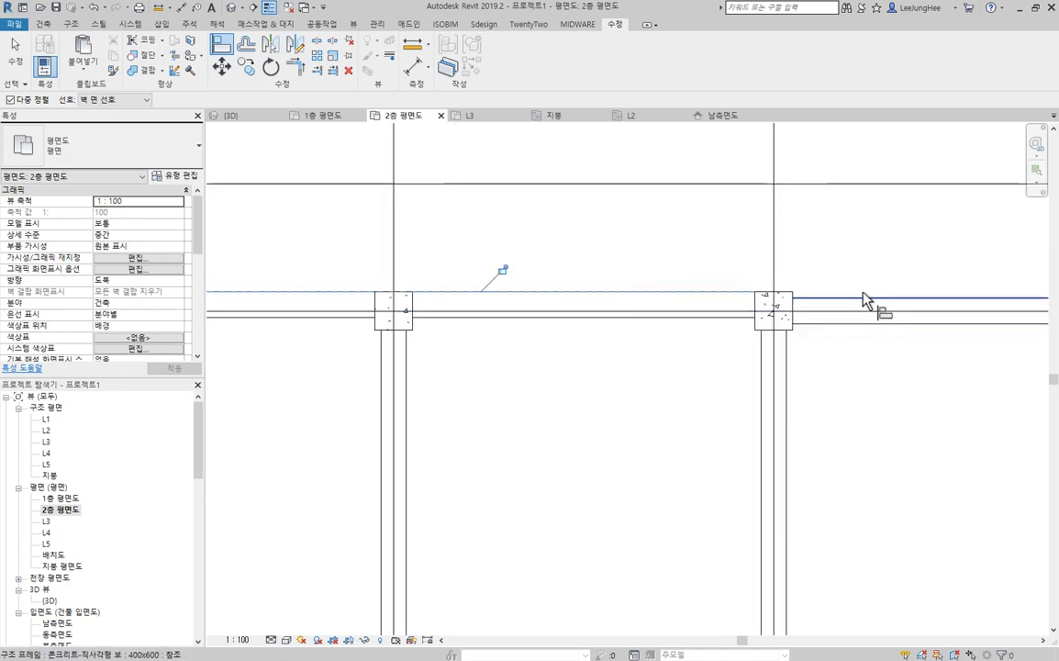
Step: Align the outer edges of both X5 beams between Y2 and Y4 with the outer face of their columns
scroll(734, 358, down, 2)
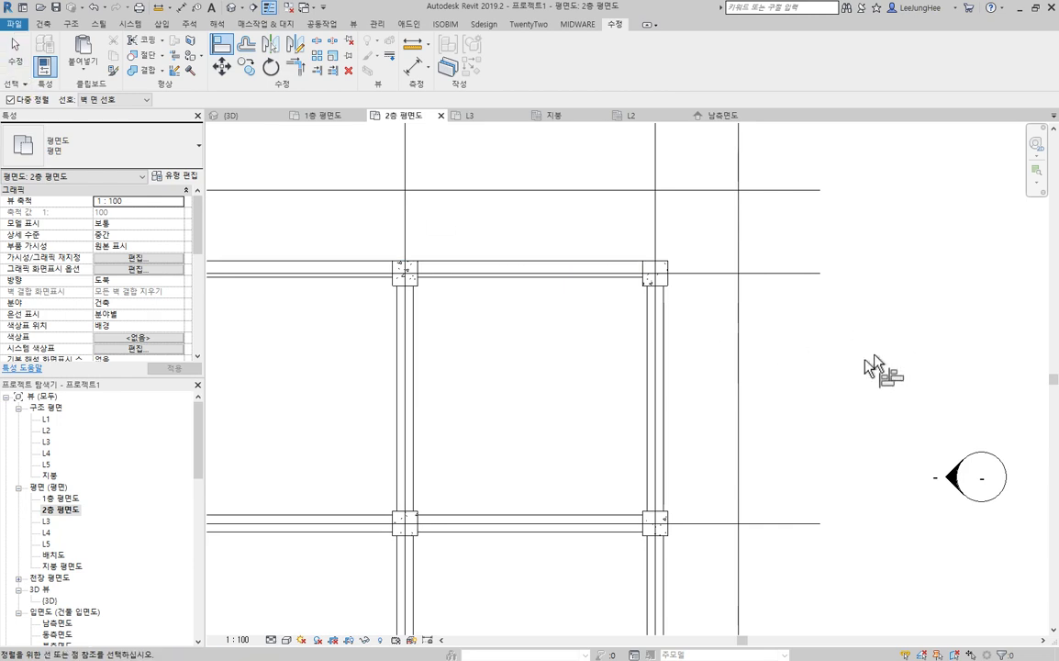
scroll(695, 541, up, 3)
scroll(696, 549, up, 1)
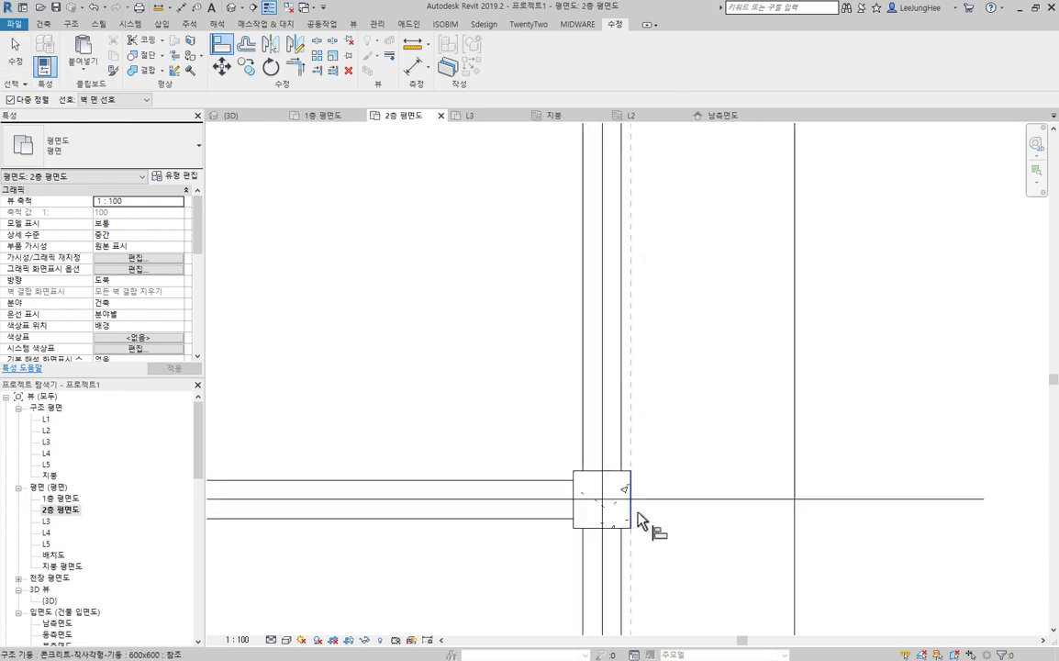
click(630, 523)
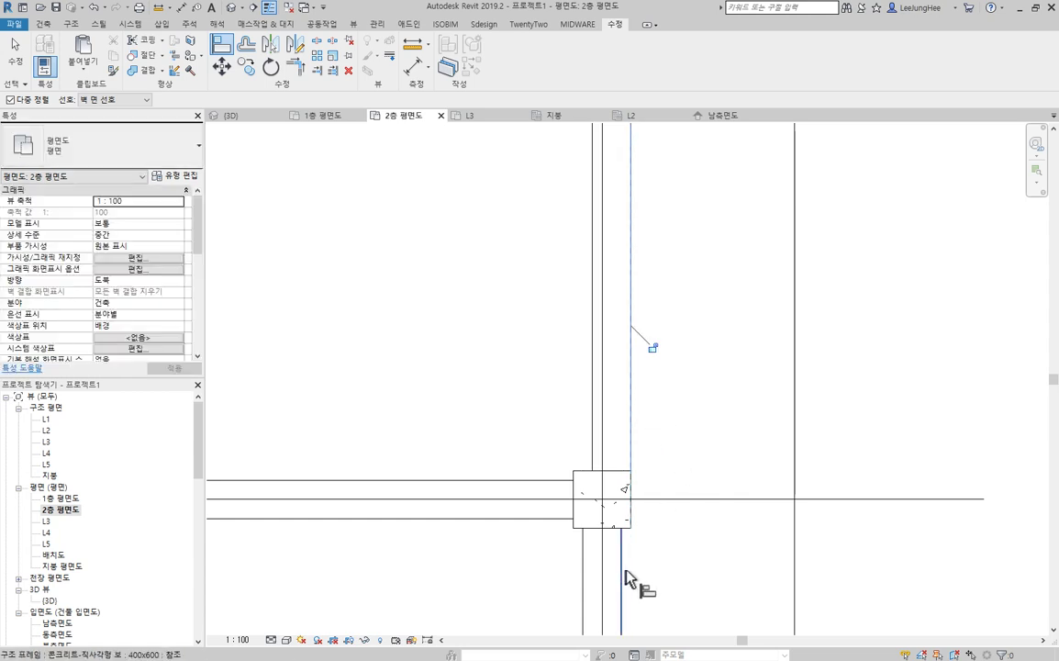
Step: Turn off multiple alignment and exit the Align tool
scroll(739, 524, down, 3)
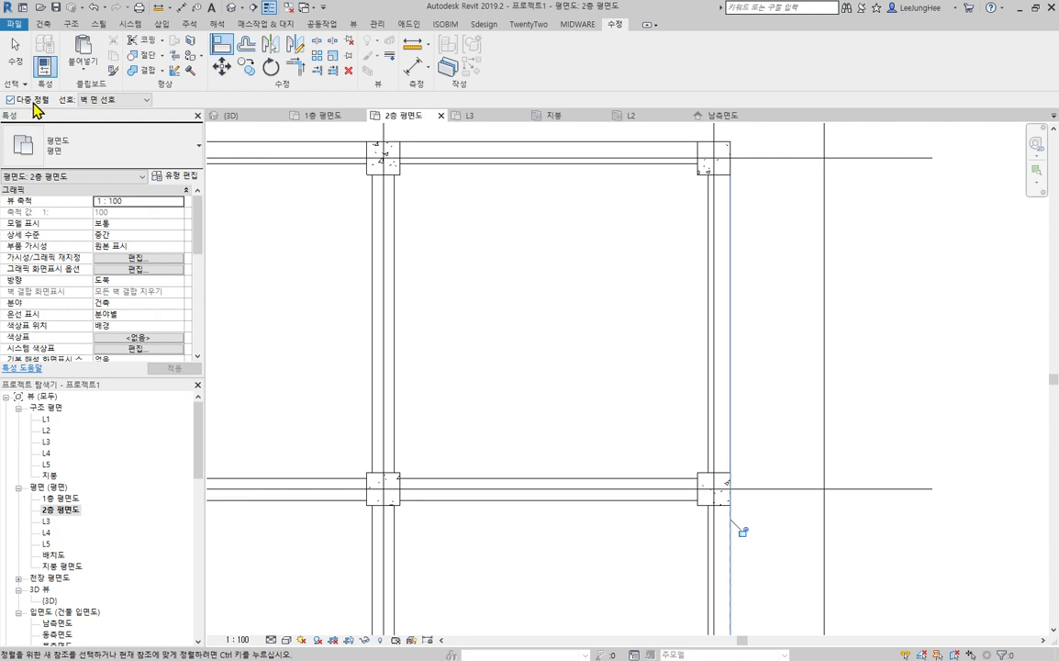
click(35, 103)
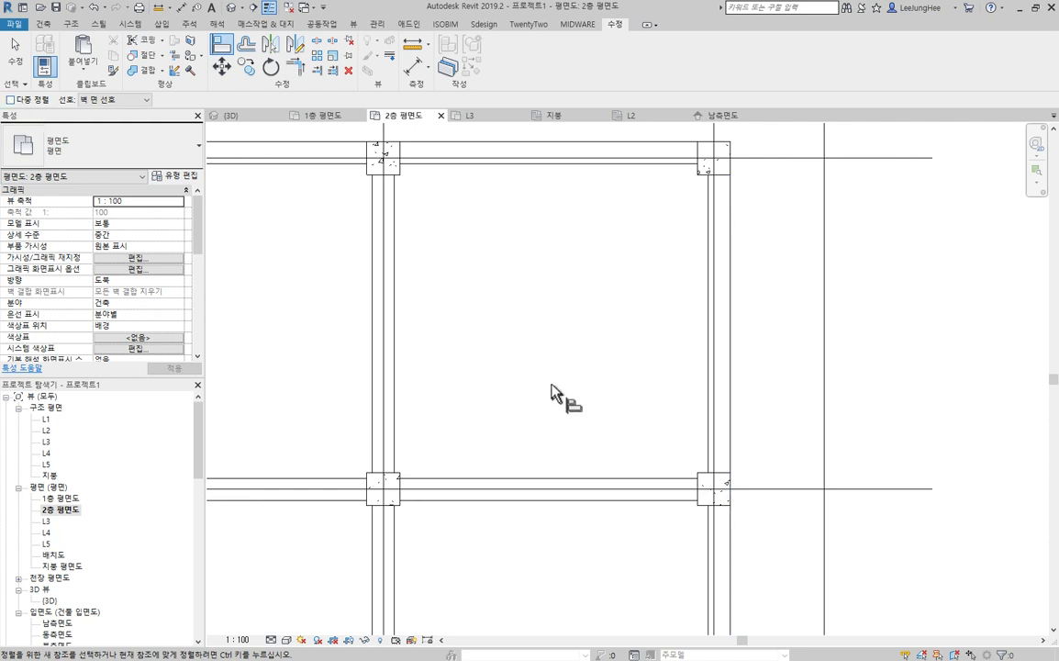
scroll(617, 338, down, 4)
right_click(865, 386)
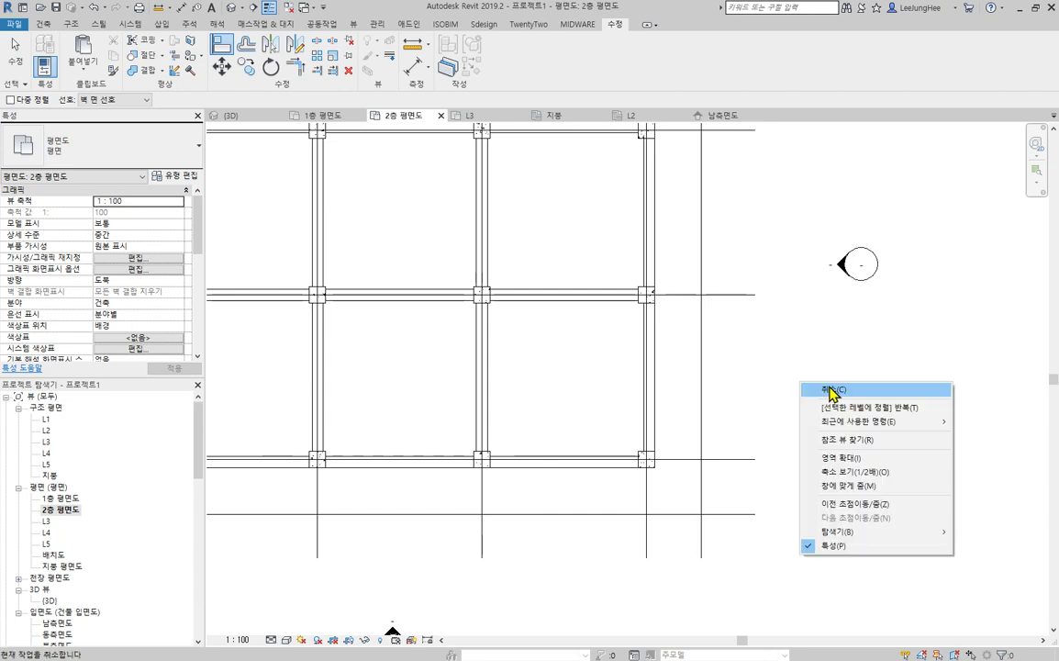
click(872, 395)
right_click(865, 365)
click(870, 374)
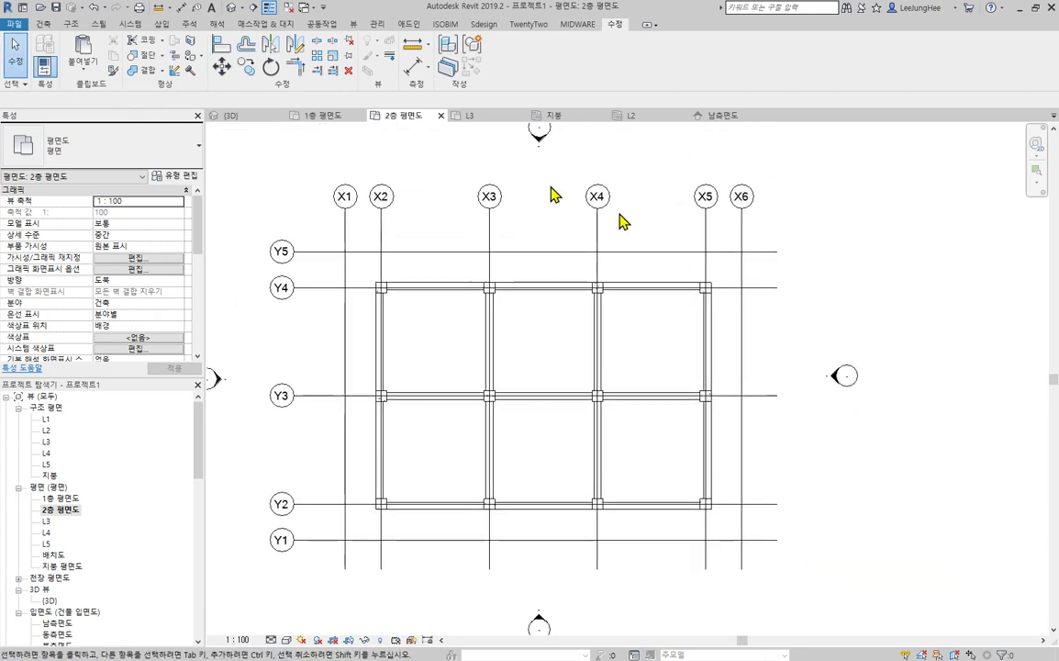
Step: Inspect the aligned second-floor beams against the column faces and the other floors in the 3D view
click(231, 7)
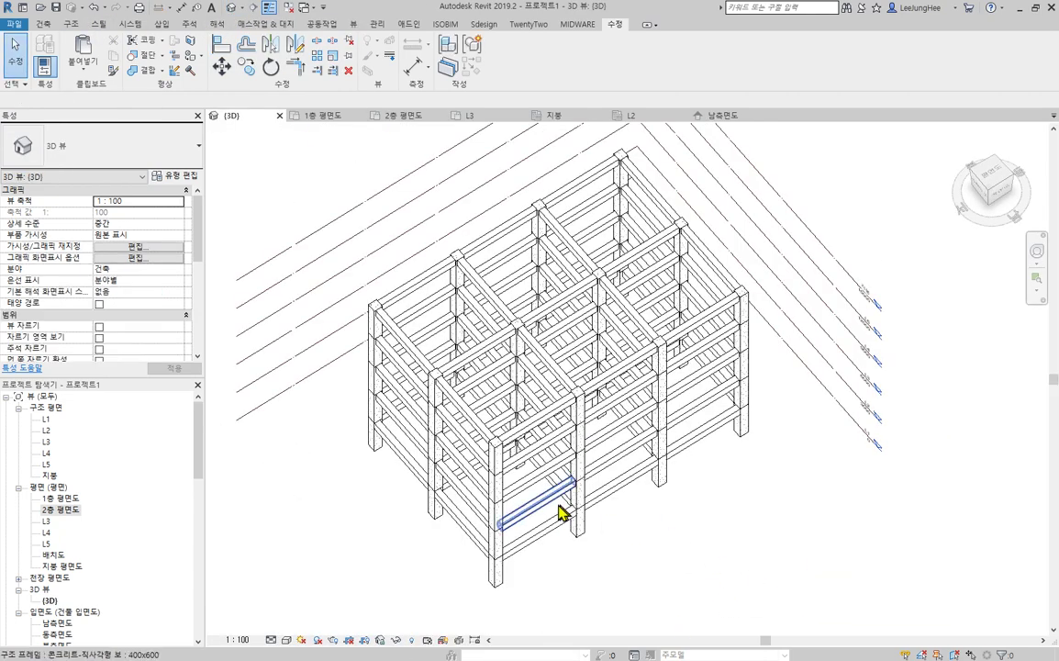
scroll(417, 343, up, 5)
middle_drag(498, 560, 472, 295)
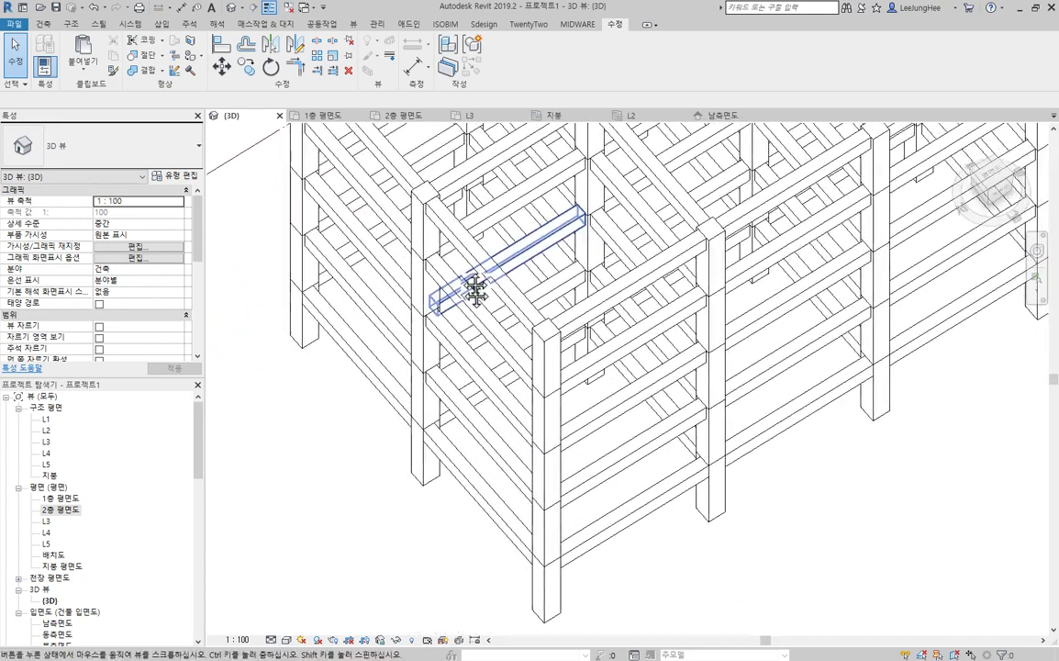
scroll(662, 532, up, 3)
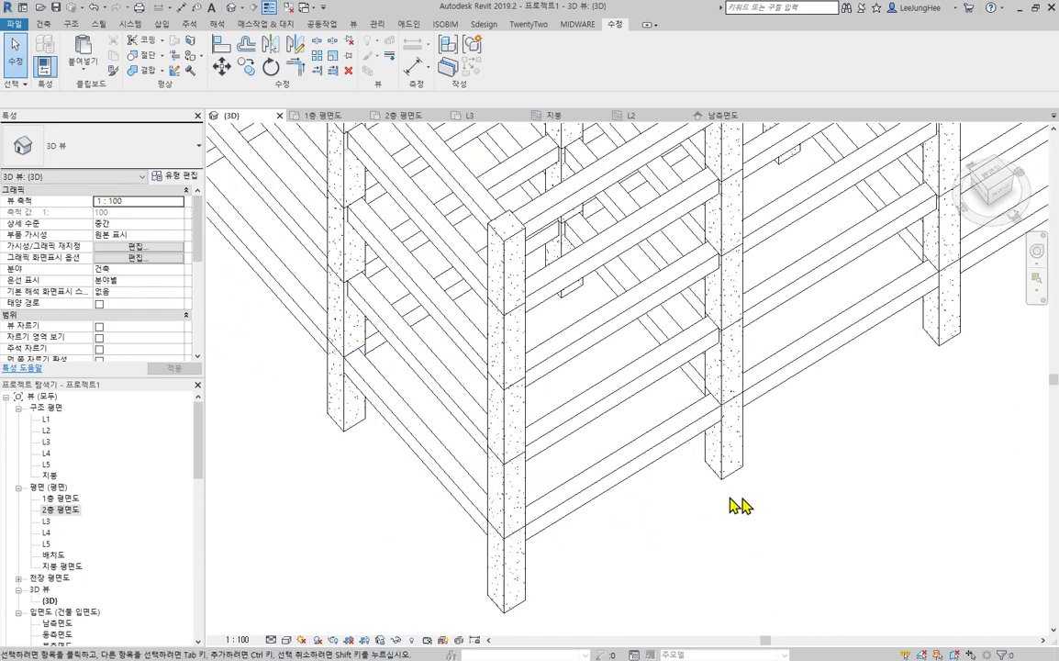
scroll(740, 508, down, 3)
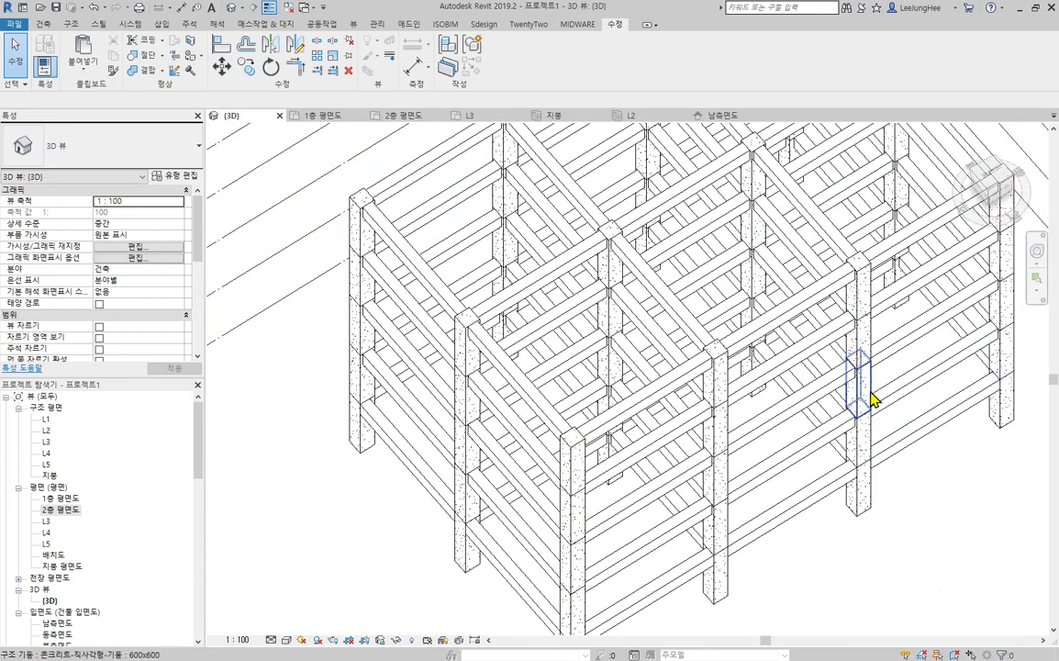
middle_drag(869, 433, 750, 408)
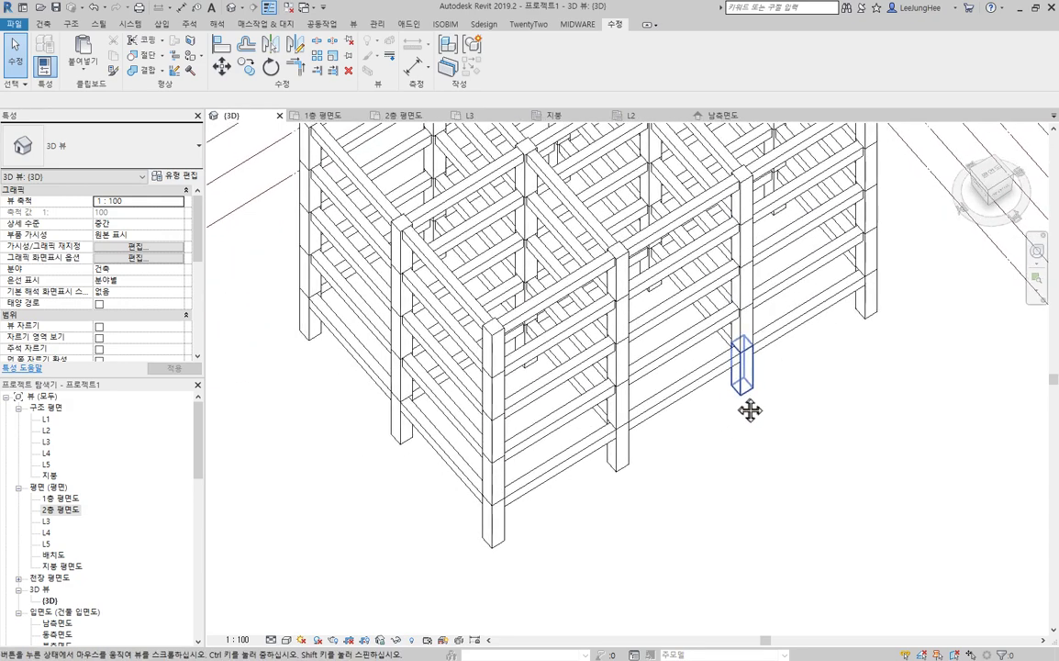
shift+middle_drag(727, 481, 807, 484)
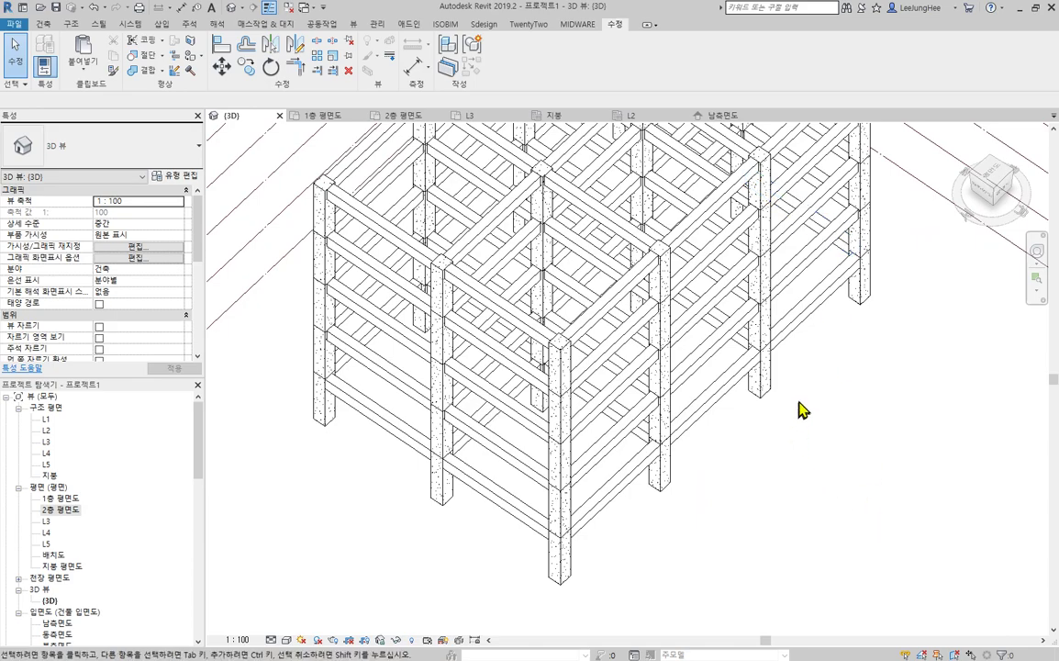
Step: Delete the 구조 프레임 (기타) and 구조 프레임 (대들보) beams on the four upper levels, keeping the columns
scroll(850, 422, down, 1)
middle_drag(852, 422, 744, 260)
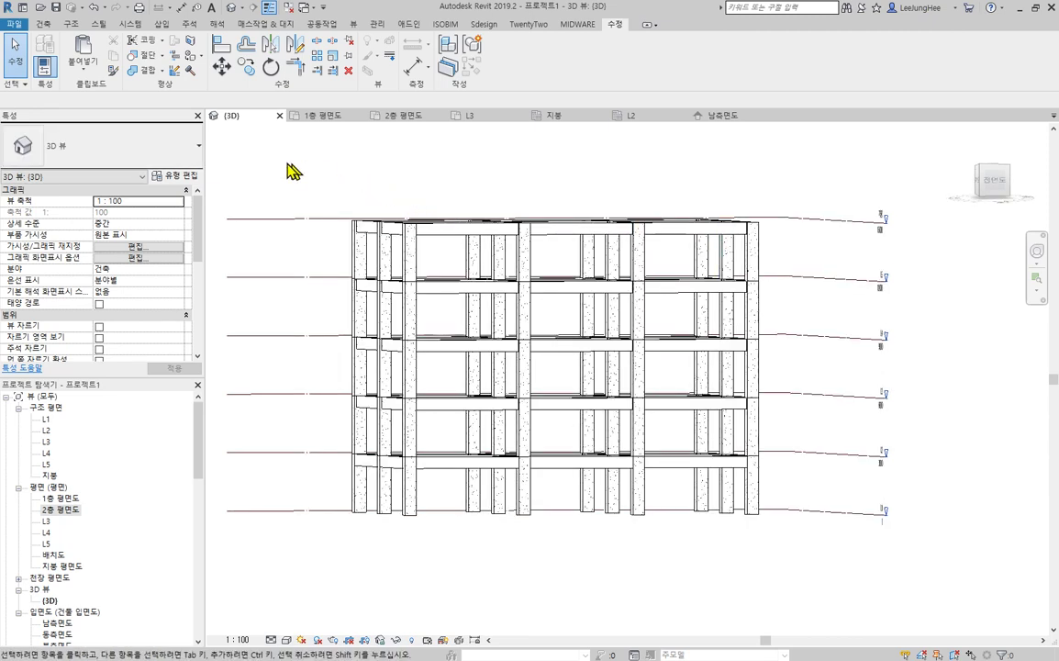
drag(282, 161, 825, 439)
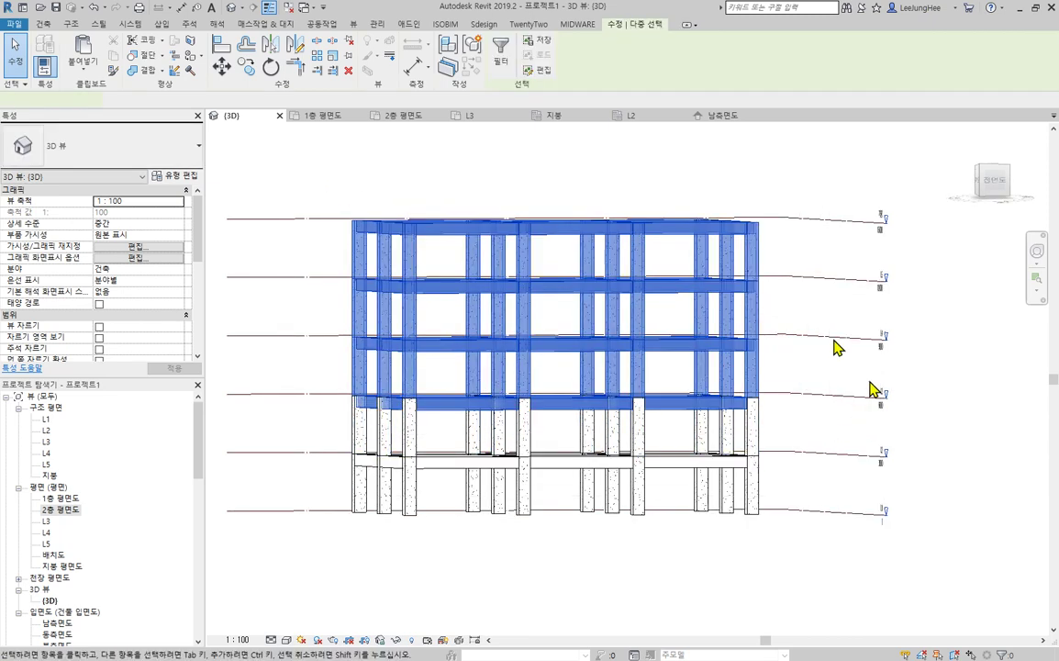
click(502, 61)
click(591, 245)
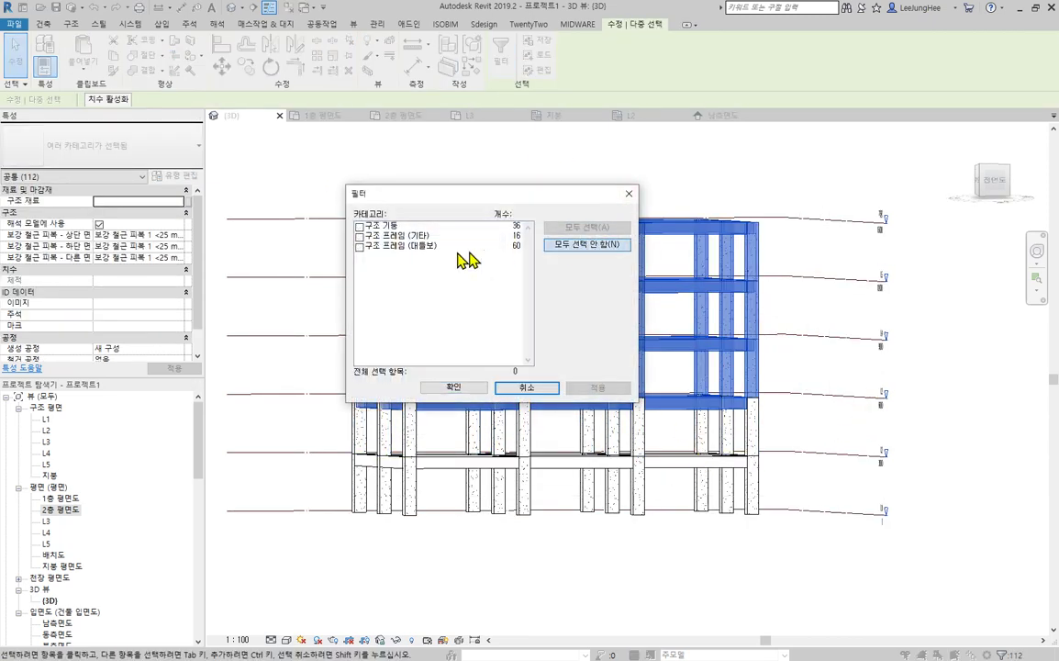
click(359, 236)
click(359, 246)
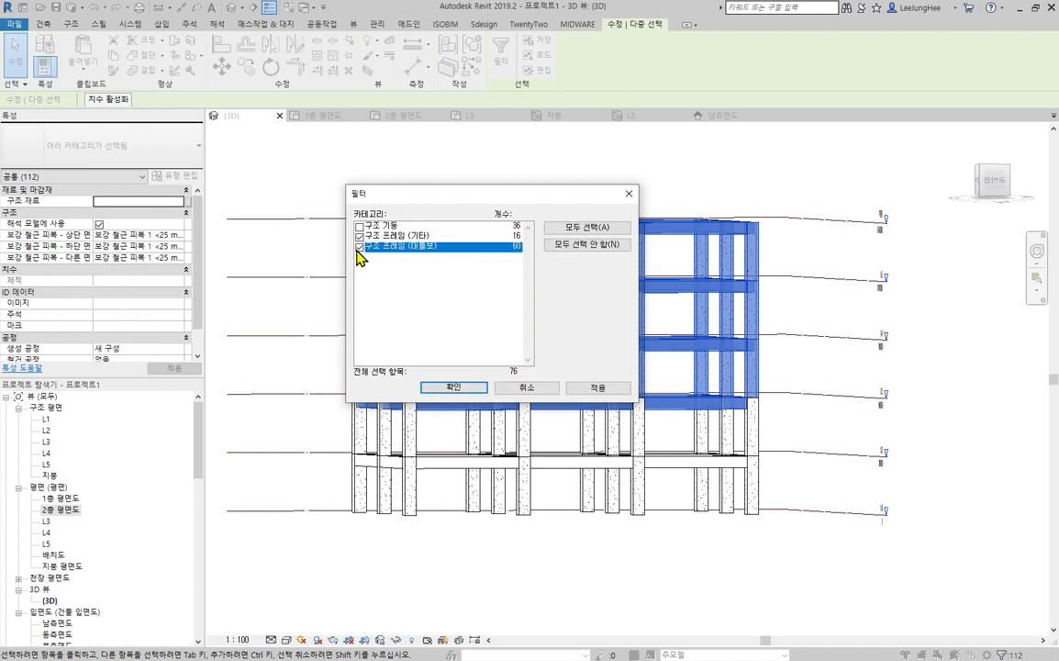
click(442, 389)
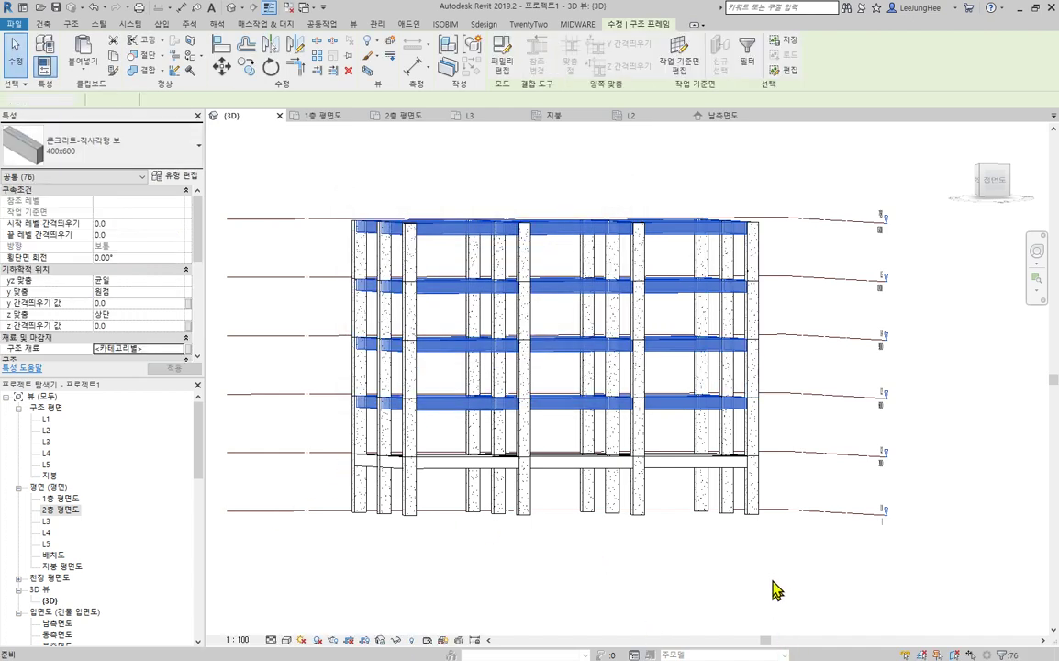
key(Delete)
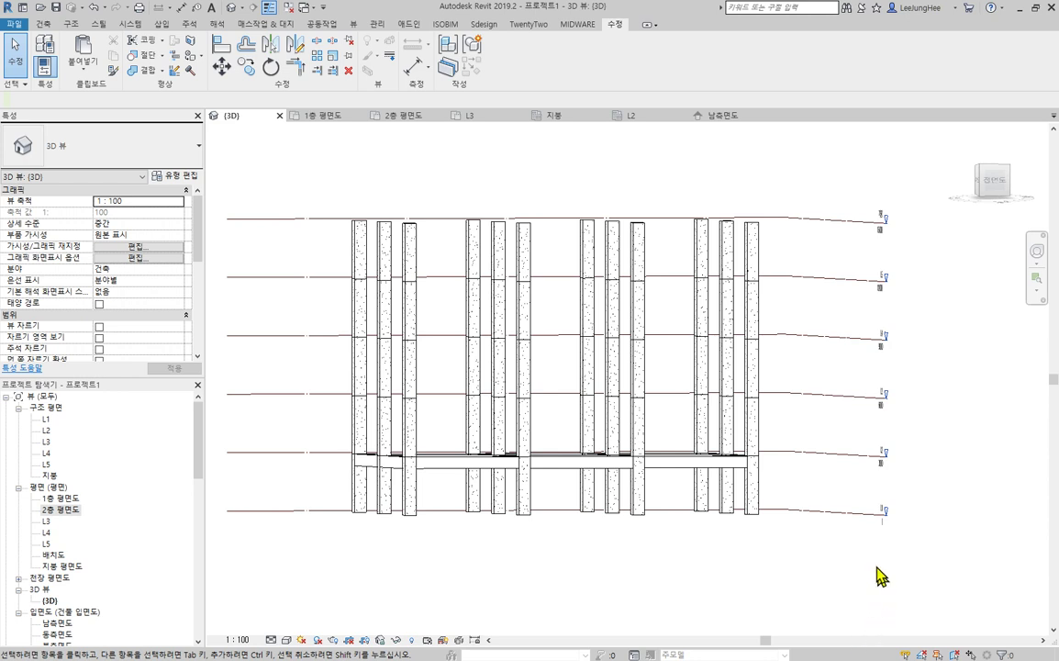
Step: Select the remaining L2 beams and filter the selection down to 구조 프레임 (기타)
drag(307, 414, 809, 500)
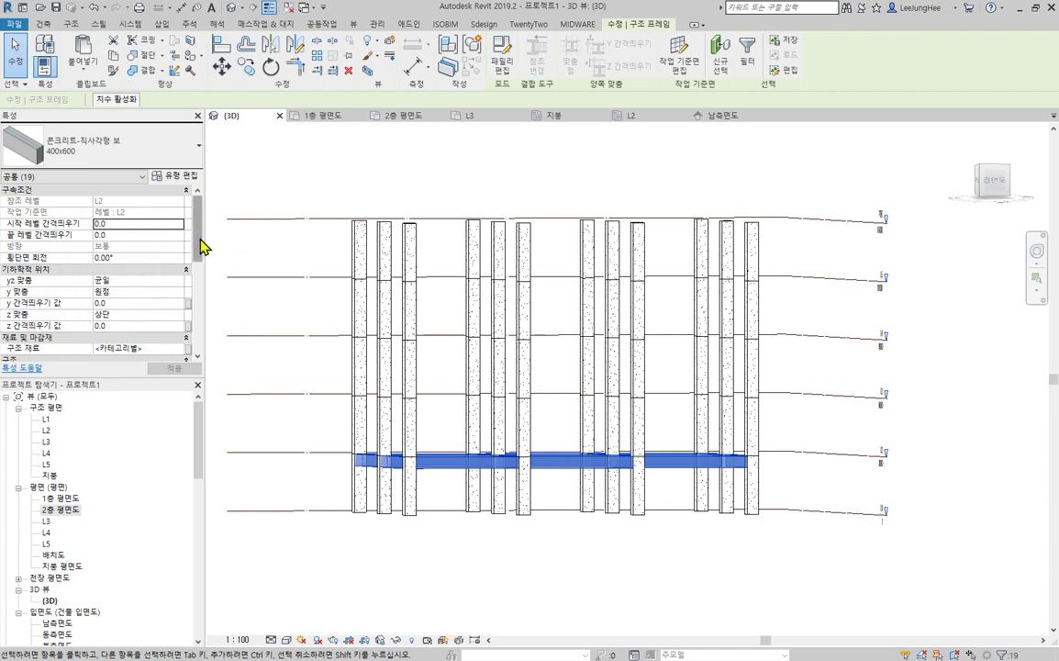
scroll(202, 273, down, 2)
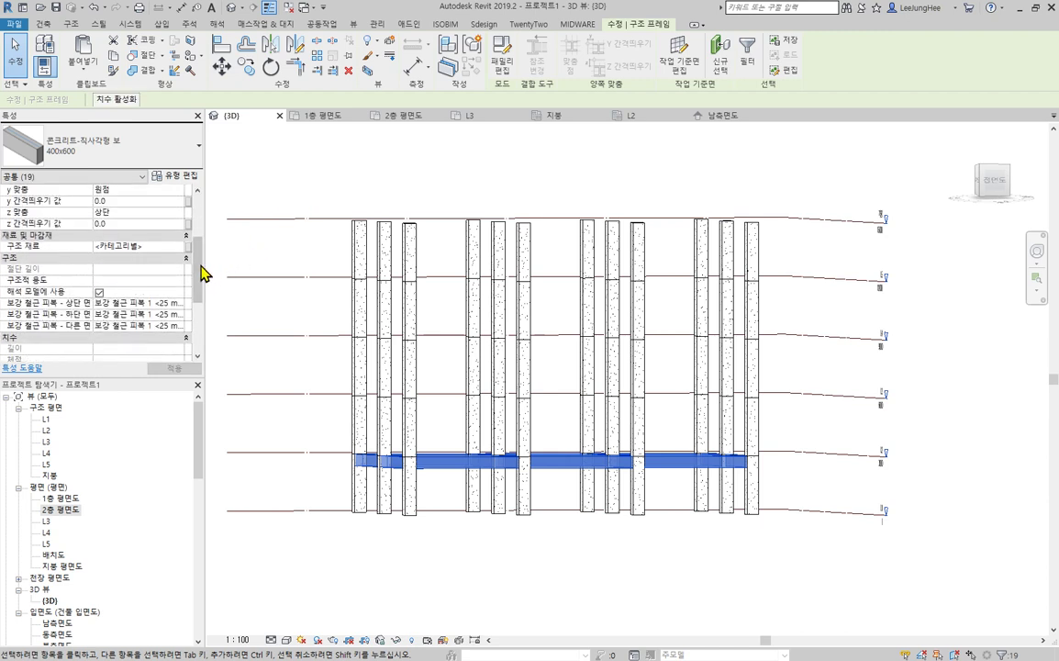
scroll(202, 272, down, 3)
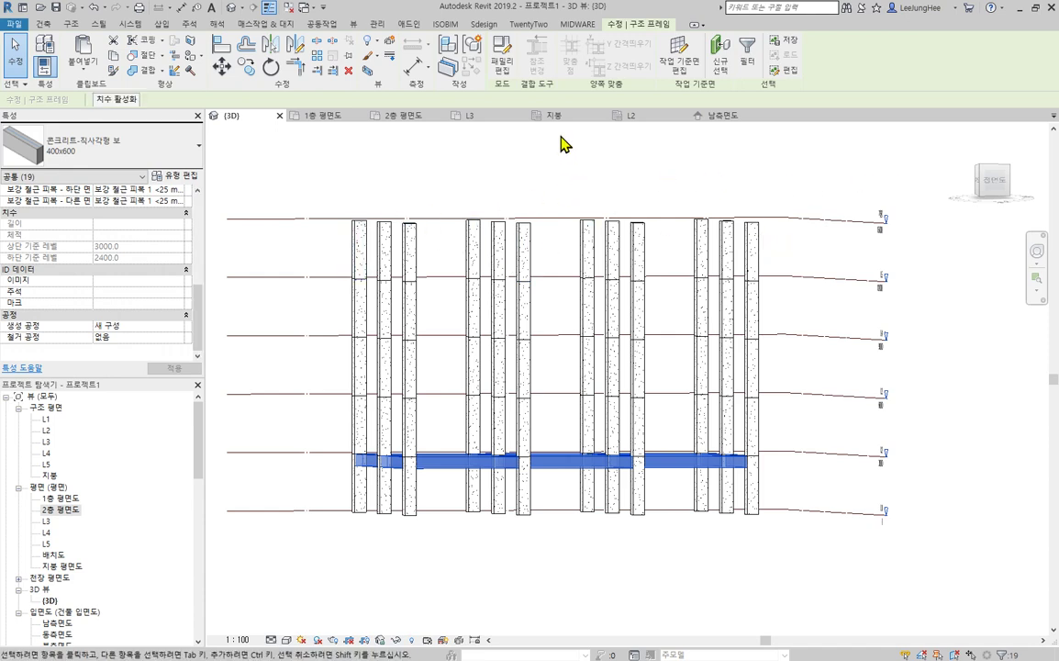
click(747, 50)
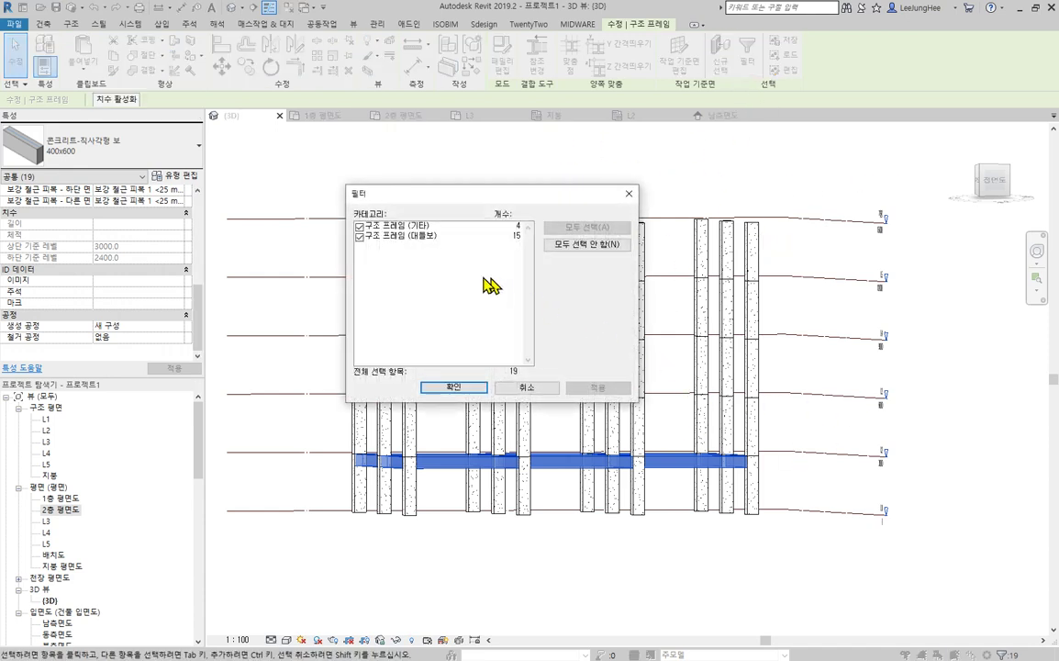
click(359, 236)
click(449, 387)
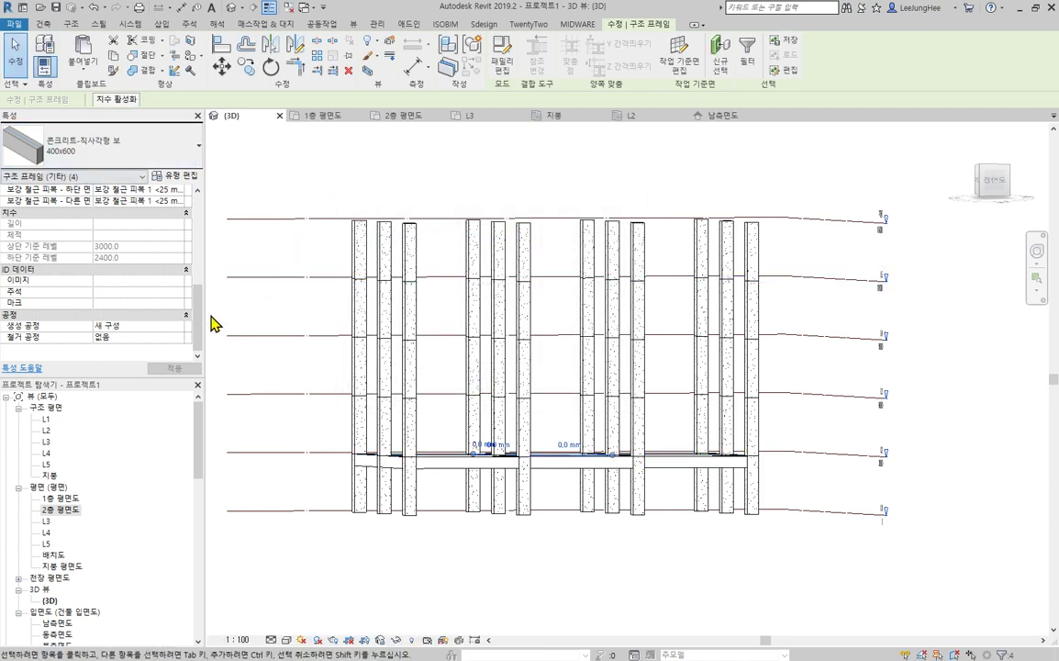
Step: Set the structural usage (구조적 용도) of the four selected 구조 프레임 (기타) beams to 대들보
drag(200, 330, 200, 291)
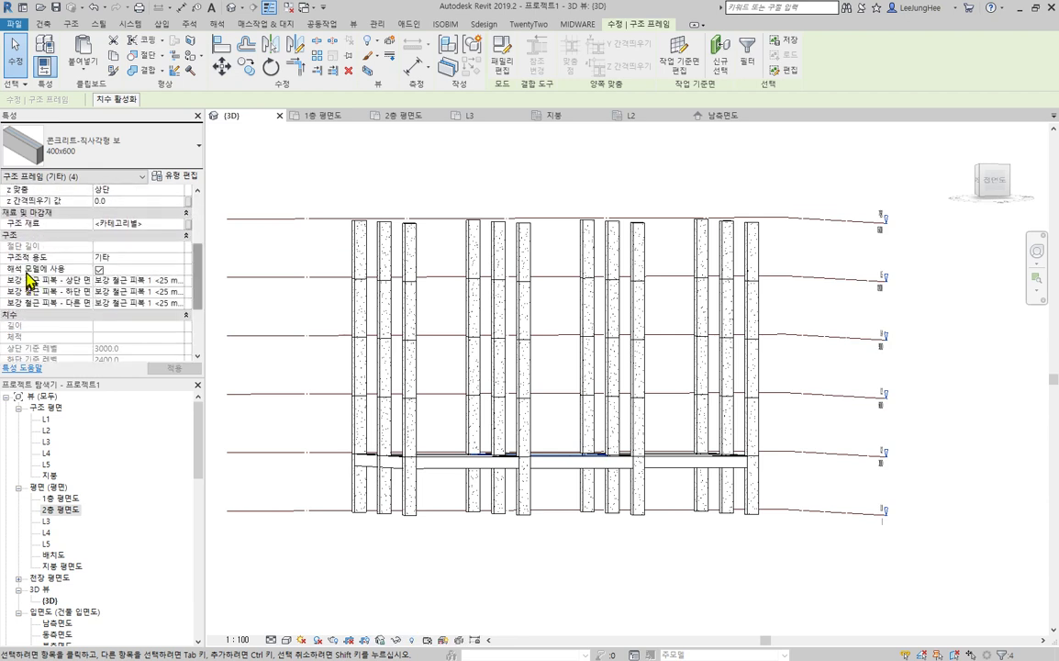
click(179, 260)
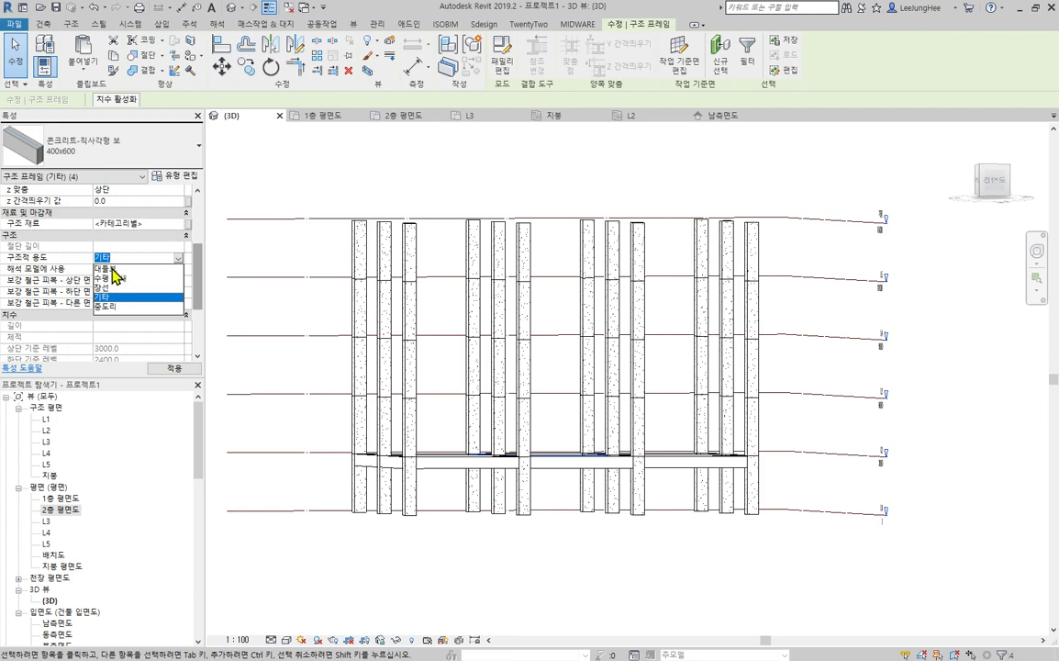
click(111, 269)
click(433, 188)
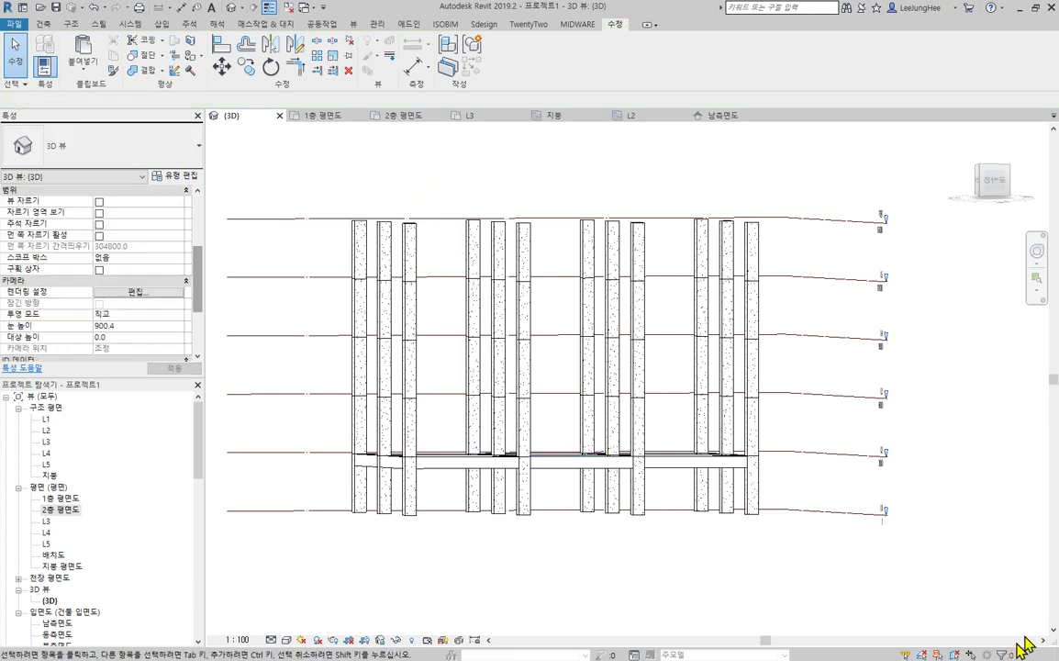
shift+middle_drag(653, 203, 840, 514)
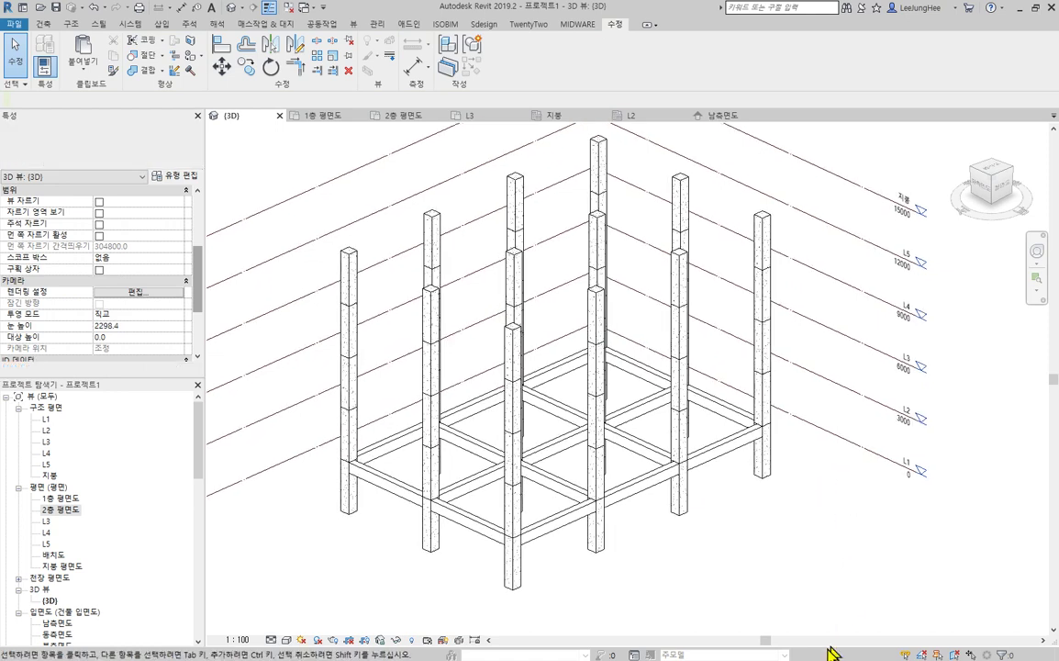
Step: In the 2층 평면도 floor plan, select the whole frame and filter out 구조 기둥, keeping only the 구조 프레임 (대들보) beams
double_click(55, 510)
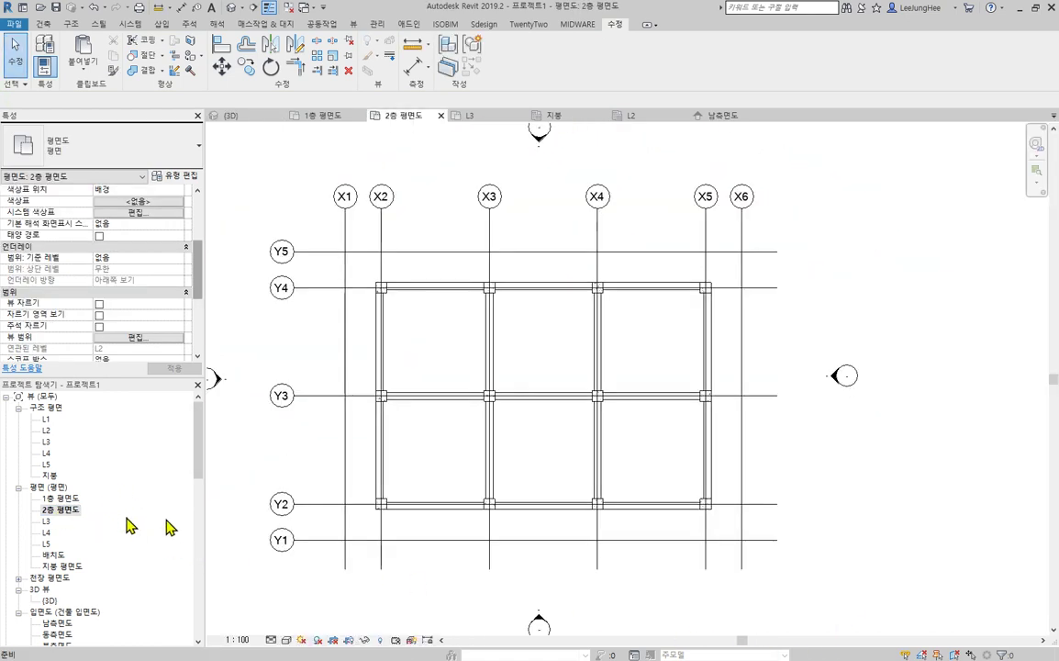
drag(332, 267, 721, 532)
click(501, 50)
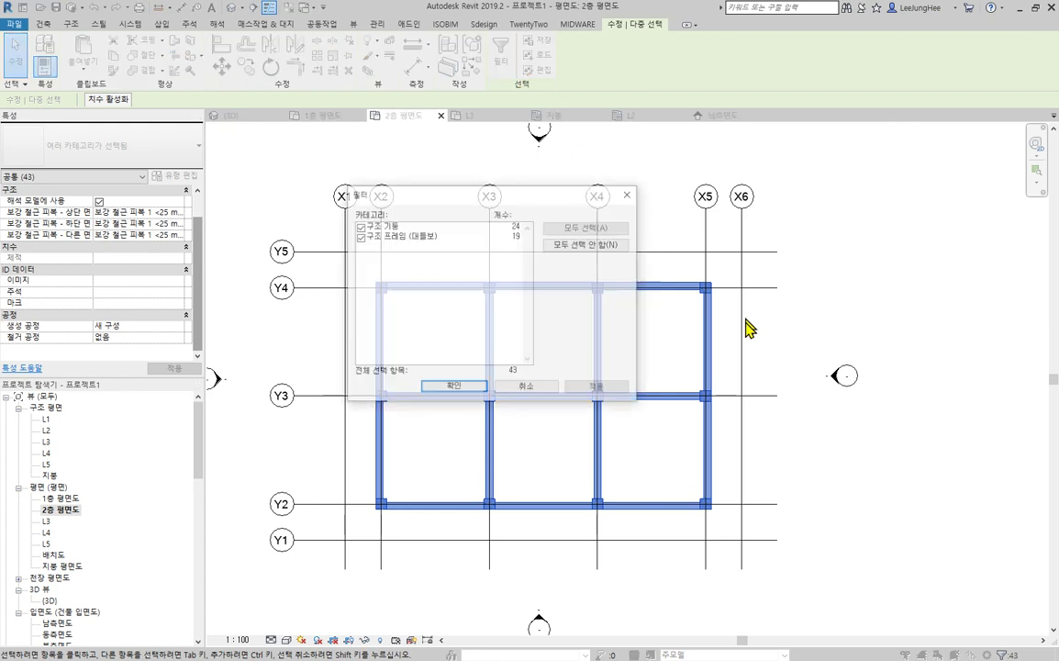
click(587, 244)
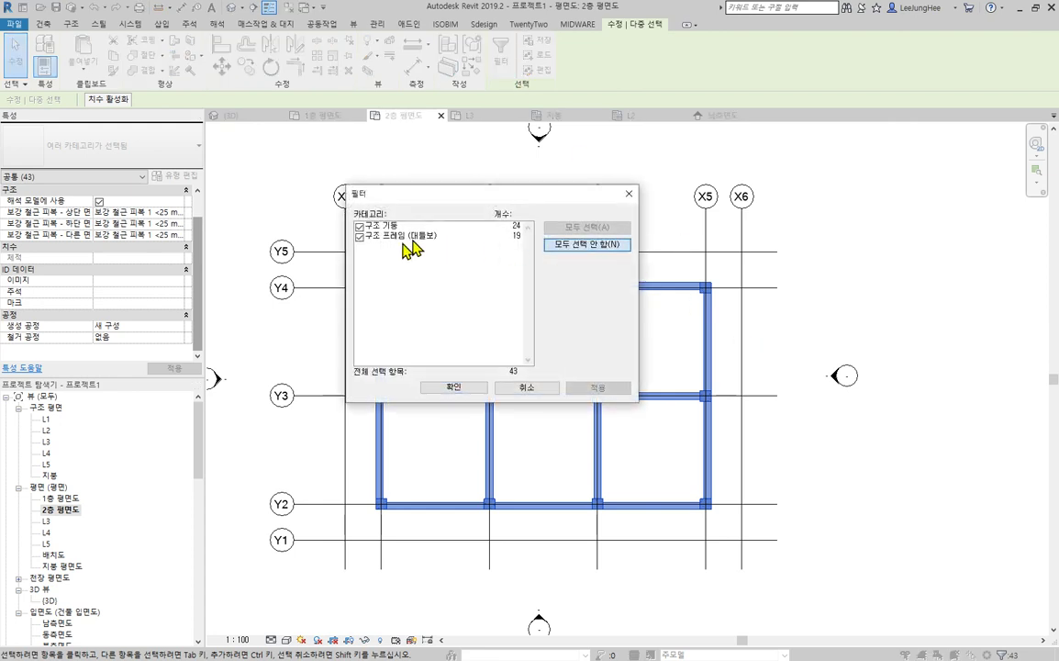
click(360, 227)
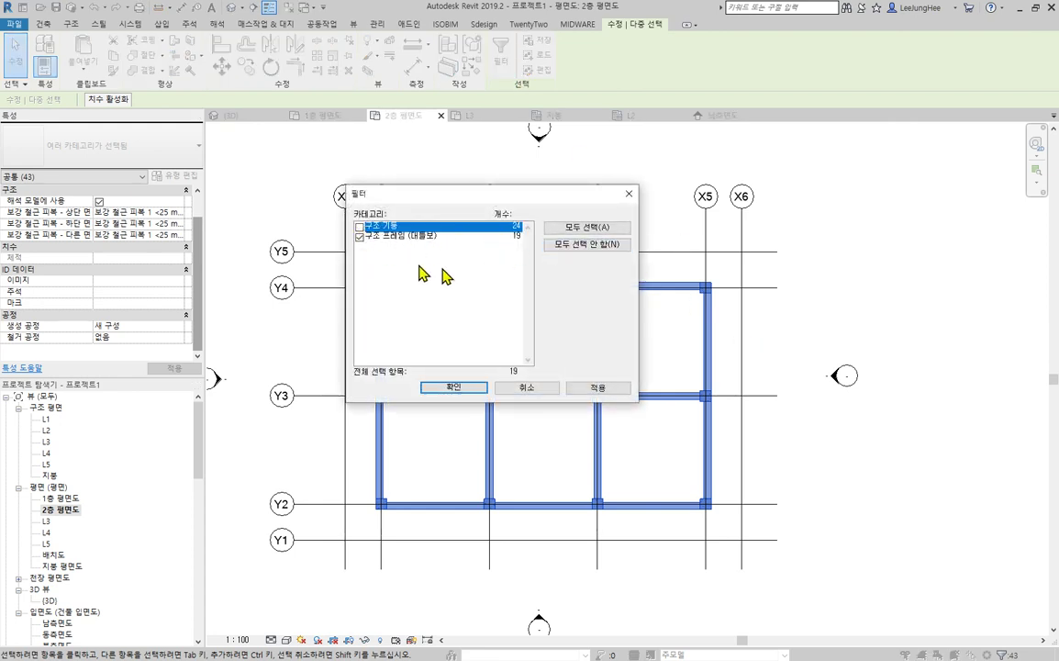
click(453, 387)
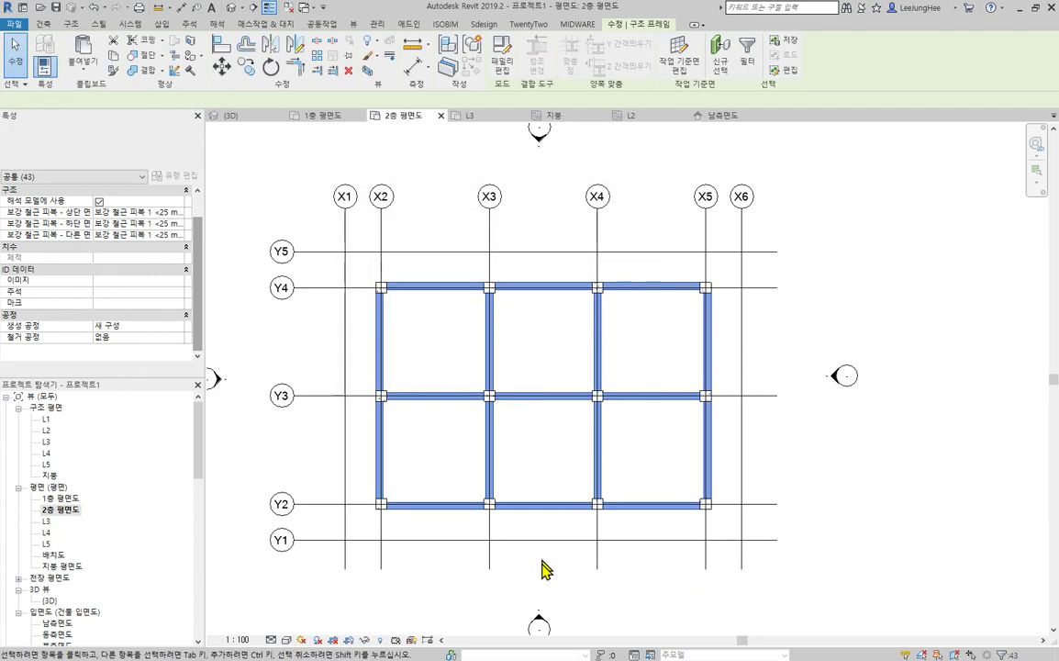
Step: Copy the selected beams and paste them aligned to levels L3, L4, L5 and 지붕
click(81, 73)
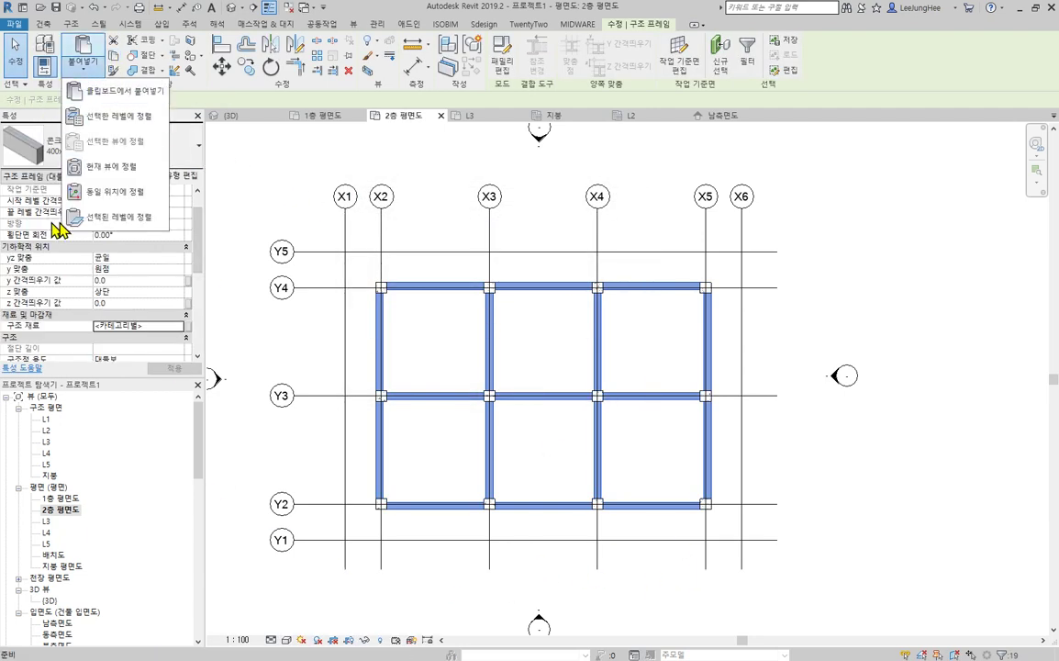
click(119, 115)
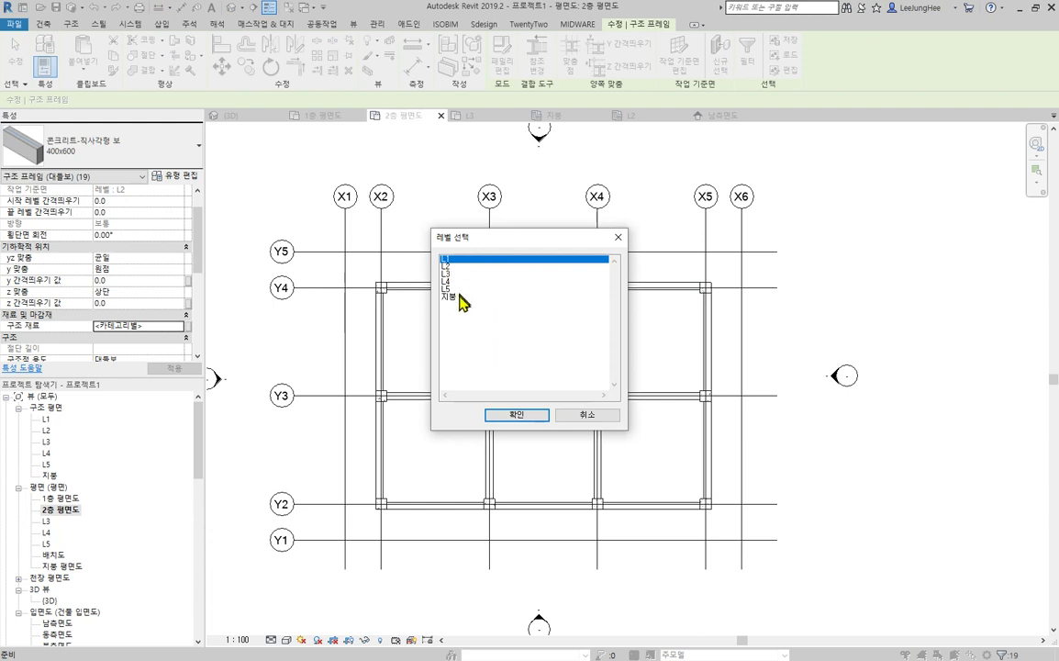
drag(453, 277, 453, 300)
click(517, 417)
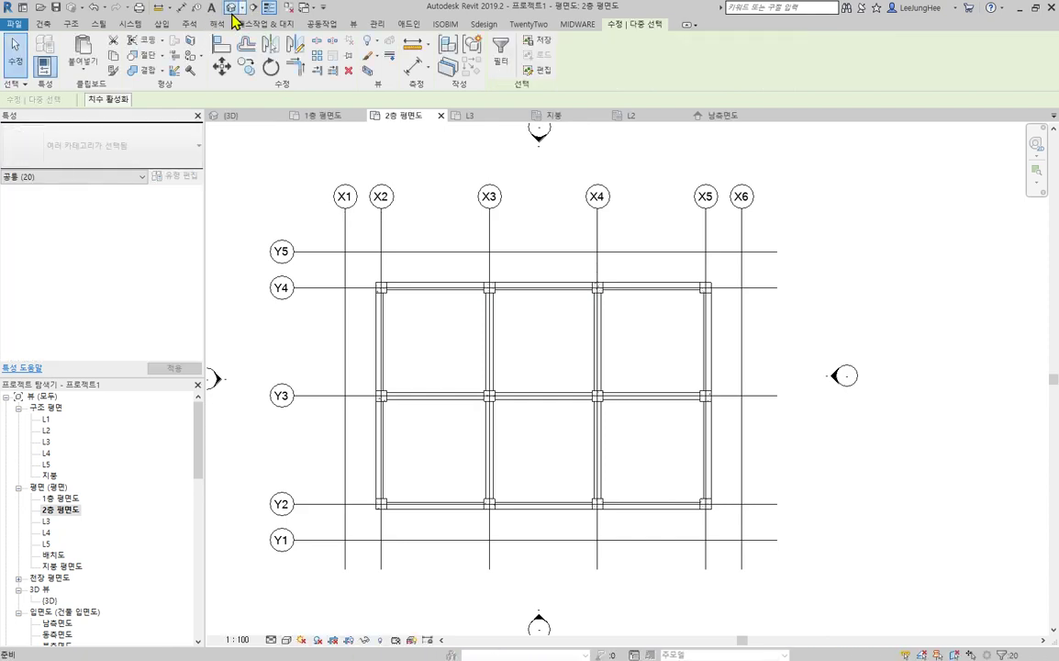
Step: Examine the copied beams, their joints with the columns and the available visual styles in the 3D view
click(232, 11)
shift+middle_drag(826, 602, 763, 642)
scroll(489, 354, up, 5)
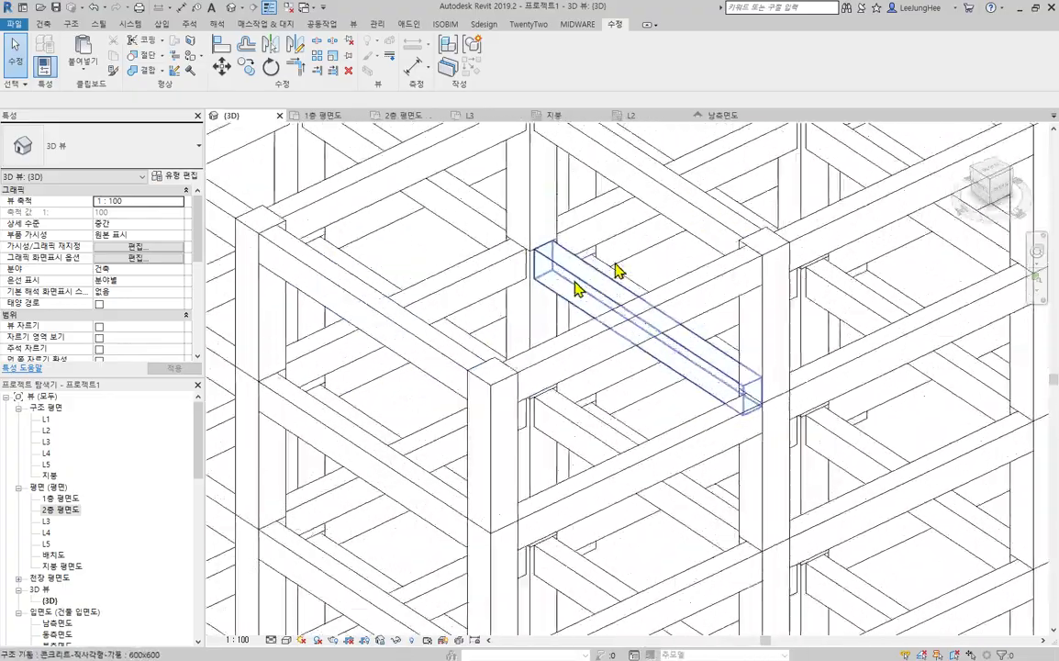
scroll(620, 271, up, 1)
scroll(640, 350, down, 1)
middle_drag(758, 357, 916, 399)
middle_drag(574, 302, 657, 373)
scroll(500, 159, up, 5)
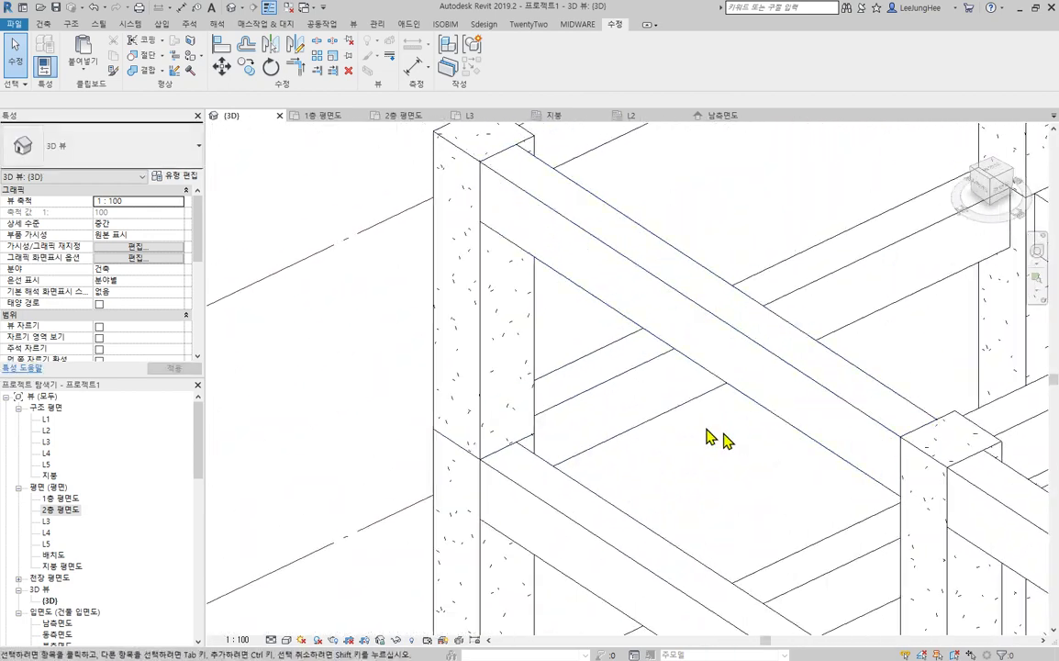
middle_drag(465, 300, 539, 376)
scroll(524, 374, up, 4)
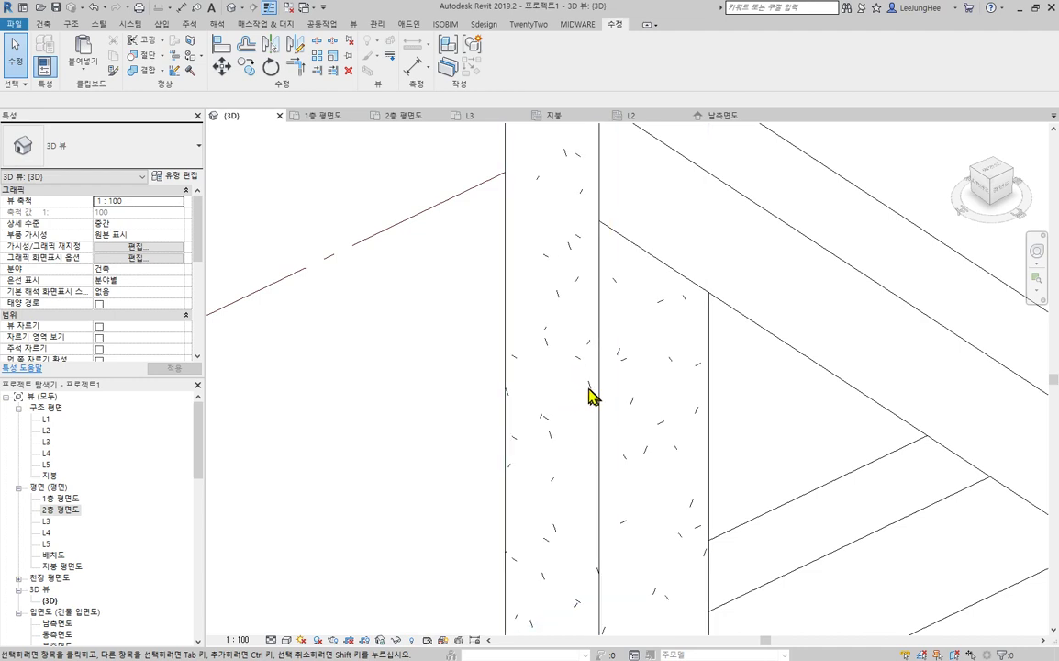
scroll(624, 413, down, 4)
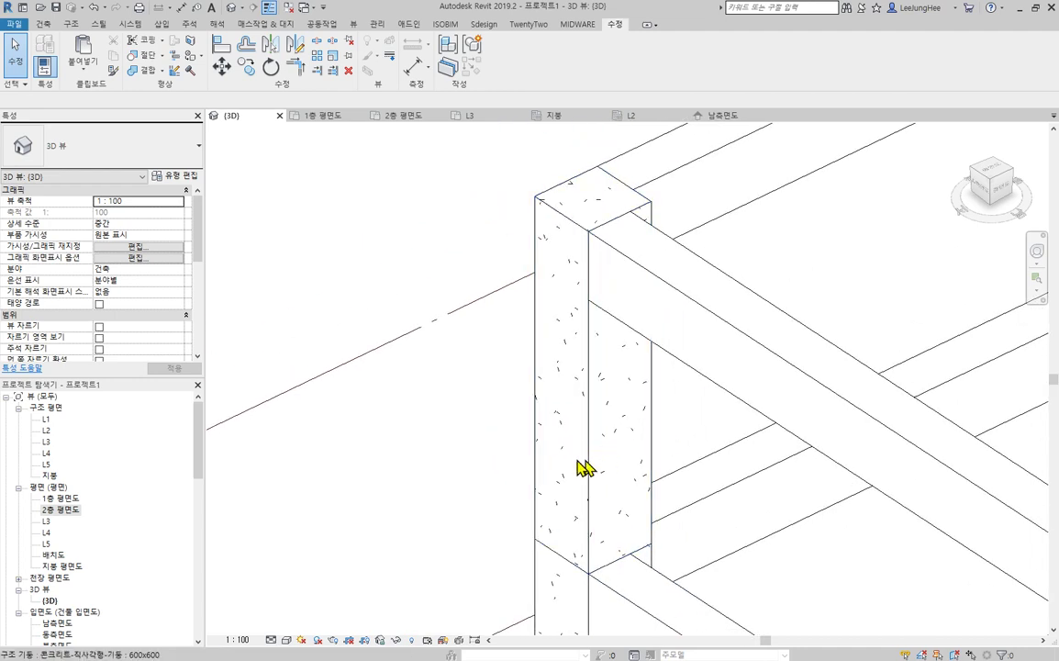
click(286, 640)
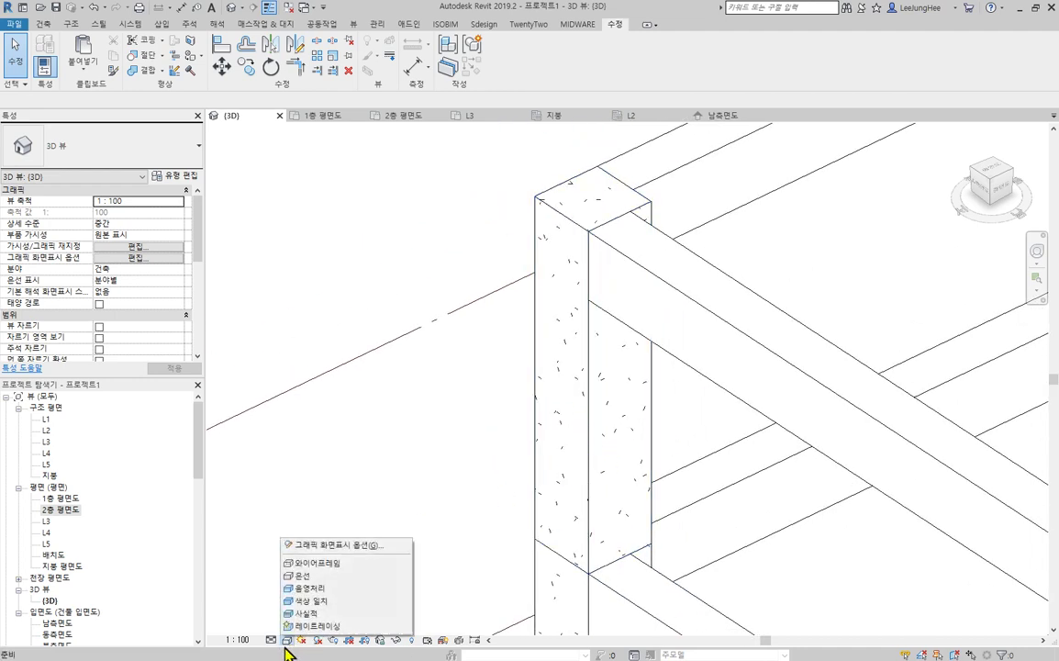
click(412, 491)
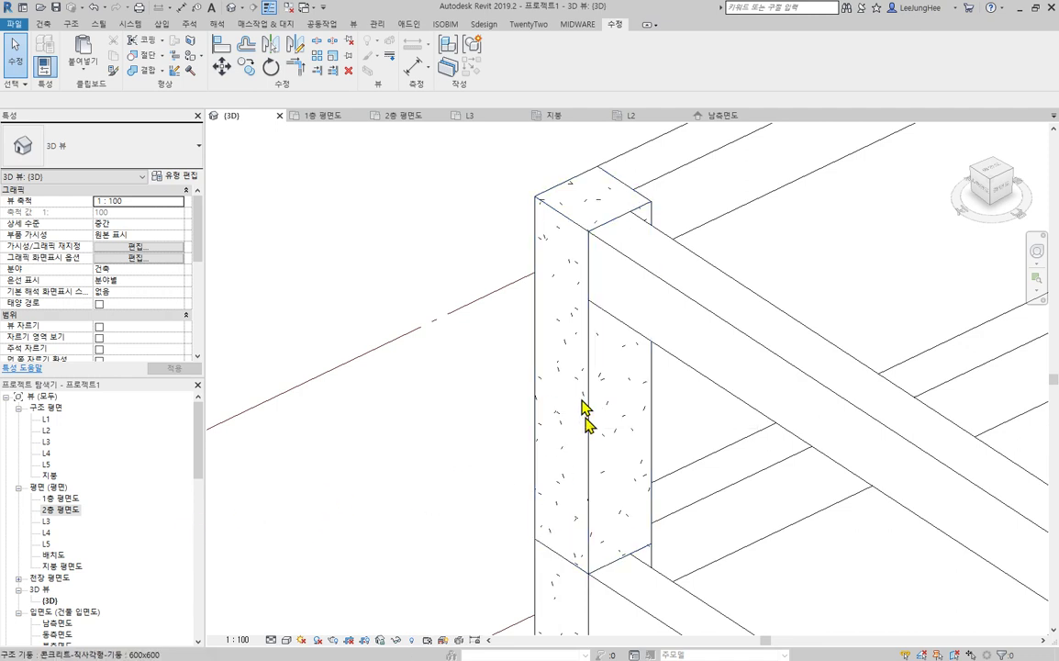
Step: Open the L2 structural plan and examine how the columns and beams are drawn where they meet
click(50, 429)
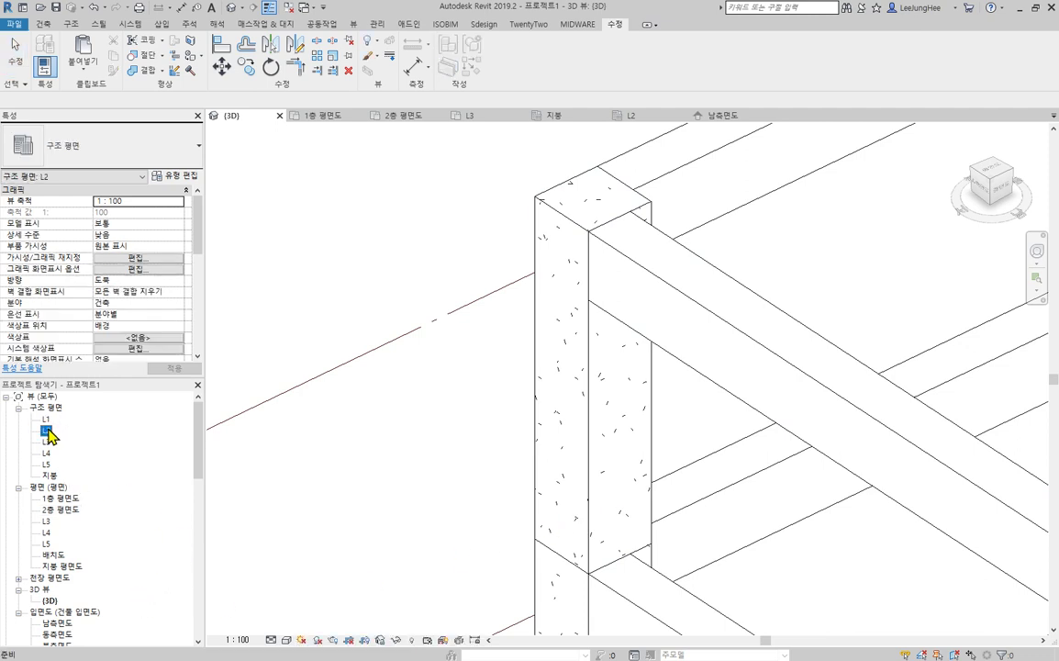
double_click(46, 429)
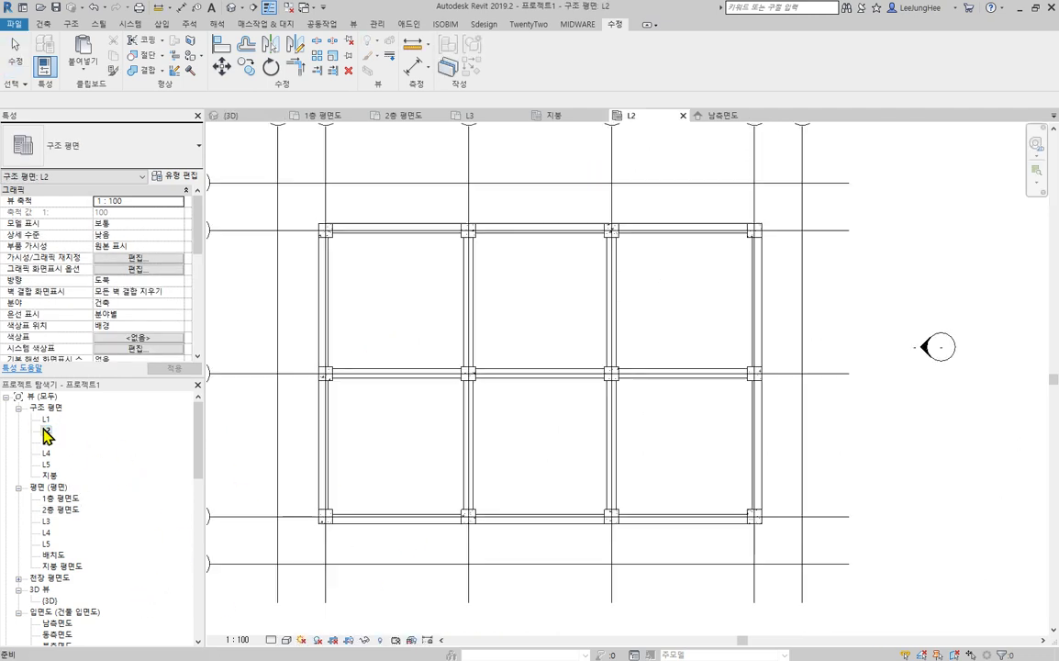
scroll(820, 347, up, 3)
scroll(678, 421, up, 3)
scroll(693, 446, up, 2)
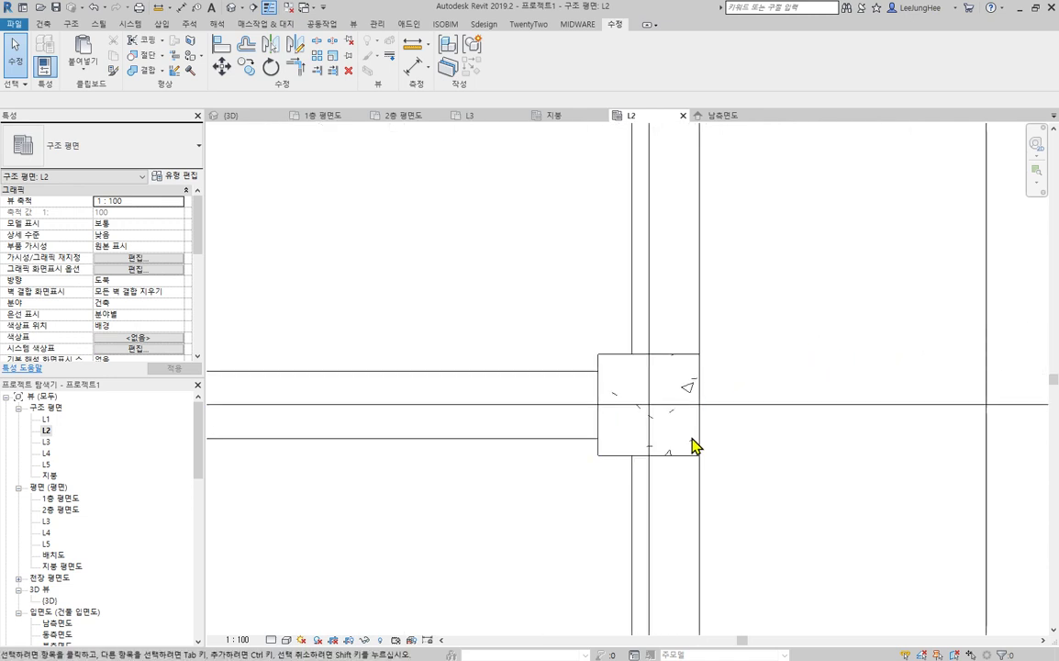
scroll(716, 478, down, 3)
middle_drag(731, 507, 744, 401)
scroll(734, 386, down, 3)
scroll(711, 308, up, 2)
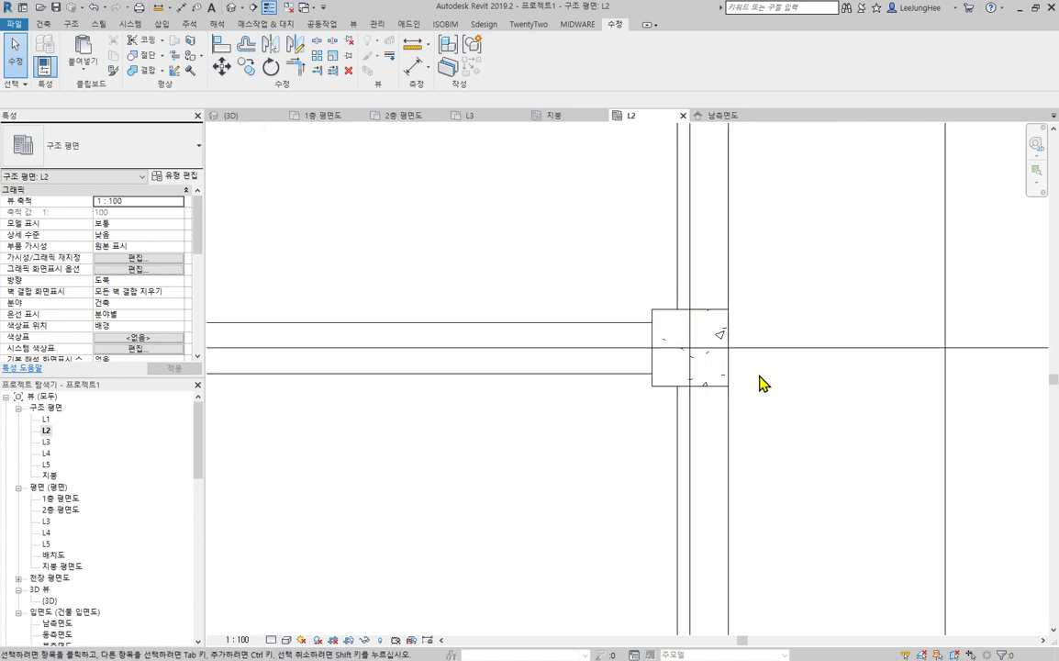
scroll(761, 427, down, 3)
middle_drag(776, 448, 915, 576)
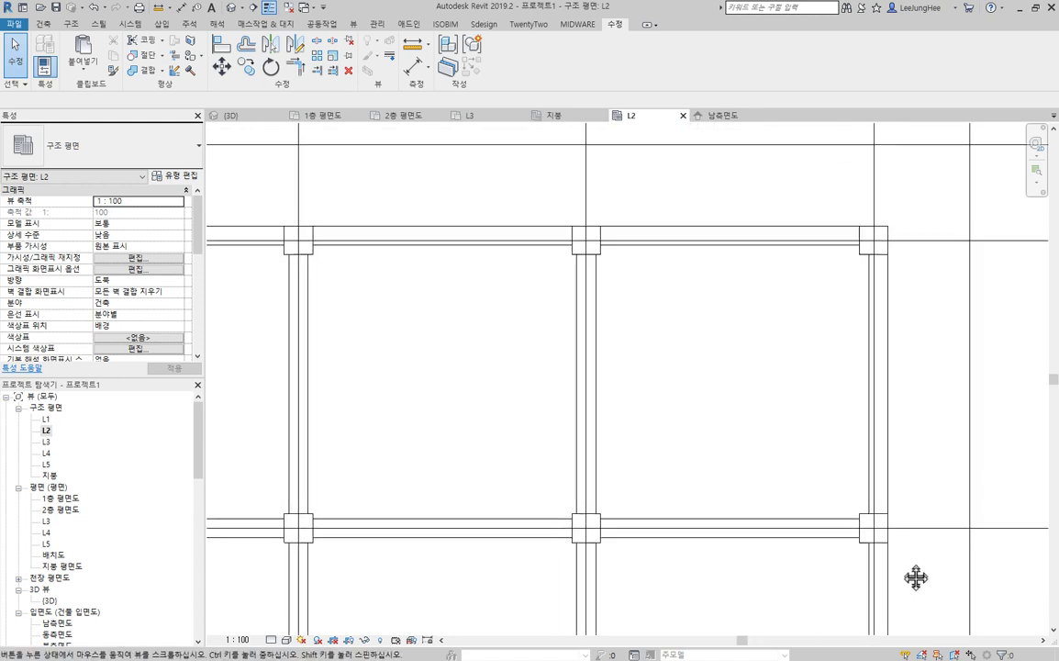
scroll(761, 411, down, 2)
middle_drag(761, 411, 771, 303)
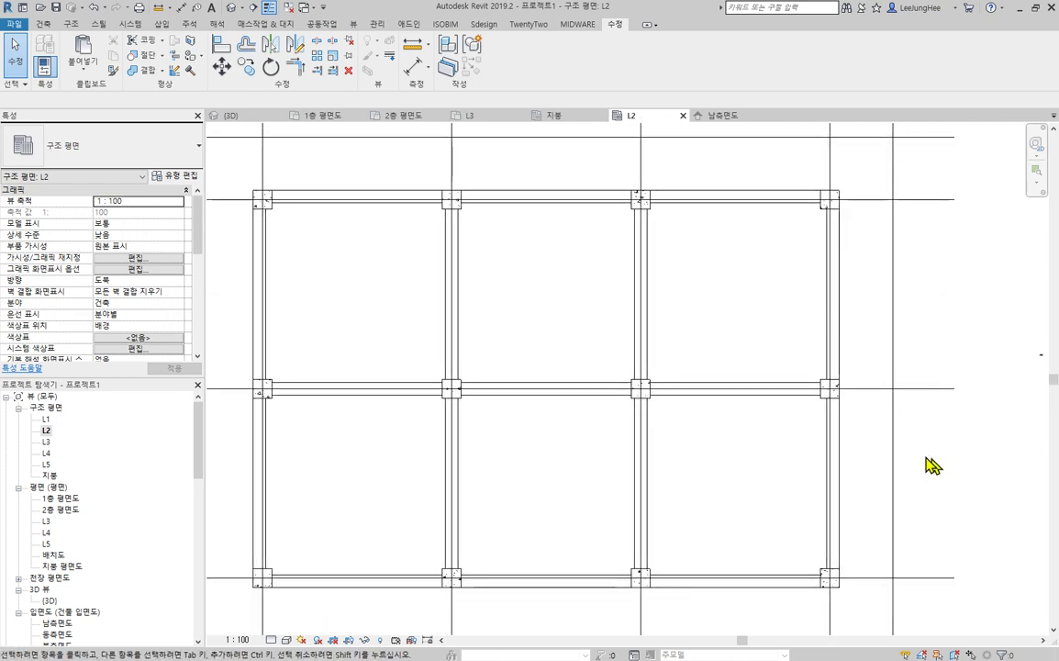
Step: Select the 600x600 column at grid X5-Y3 and review its type properties, leaving them unchanged
click(835, 392)
middle_drag(870, 432, 702, 375)
scroll(722, 378, up, 4)
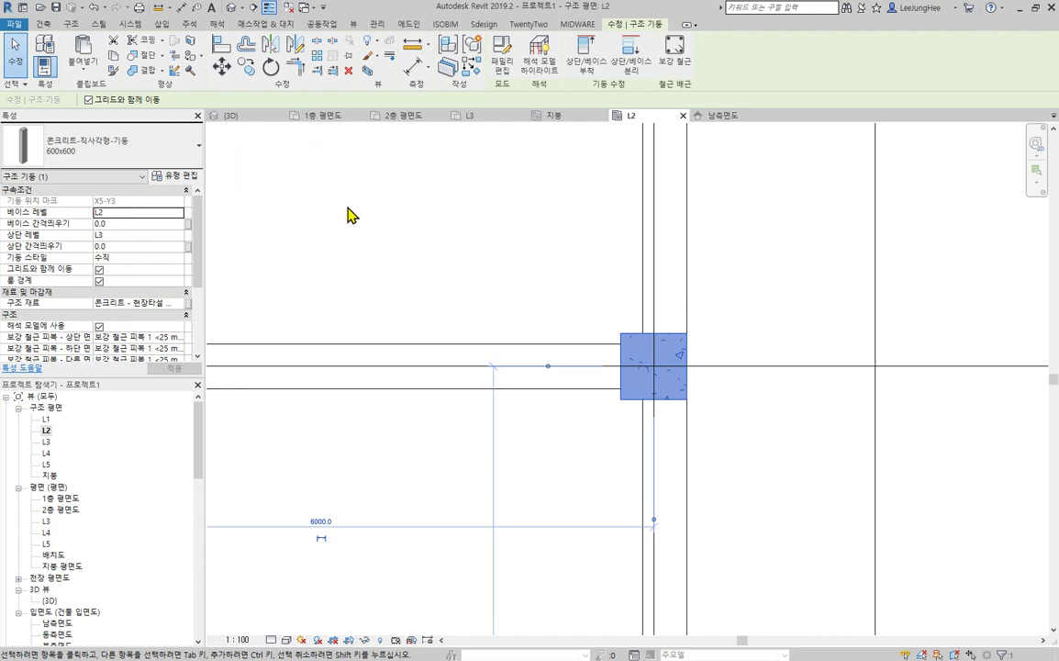
click(178, 180)
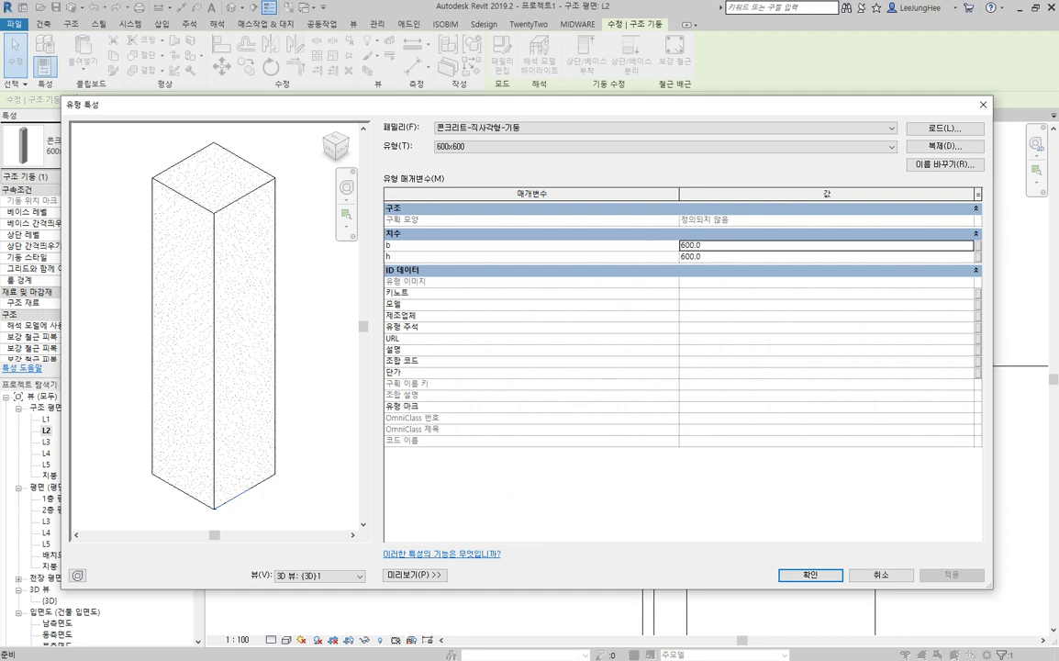
click(880, 575)
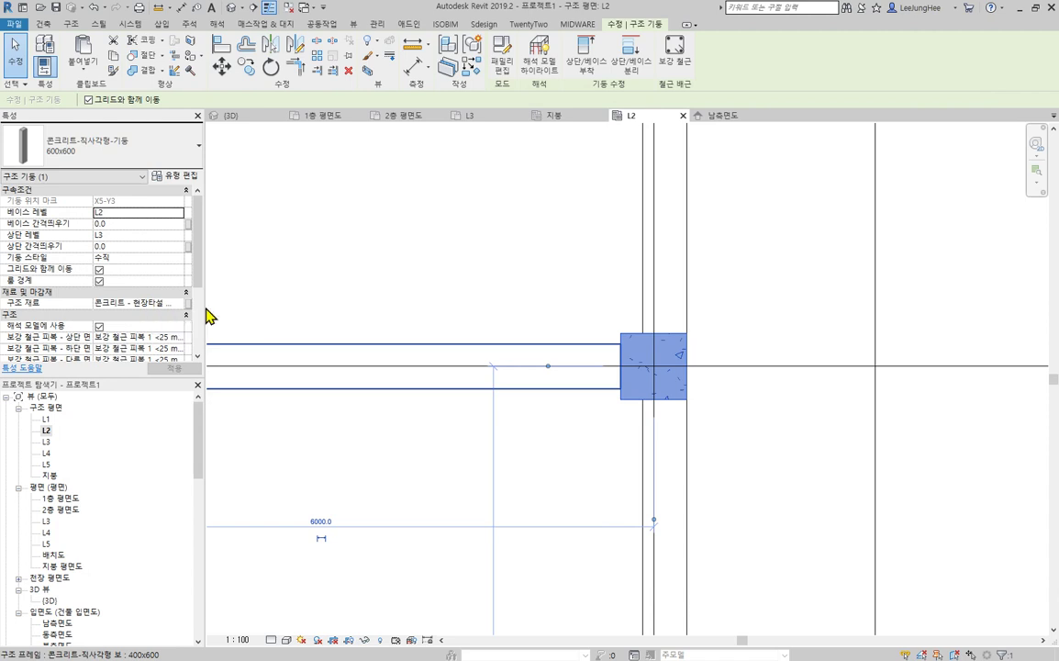
Step: Open the column's structural material 콘크리트 - 현장타설 콘크리트 and review its identity, graphics and appearance settings
click(156, 304)
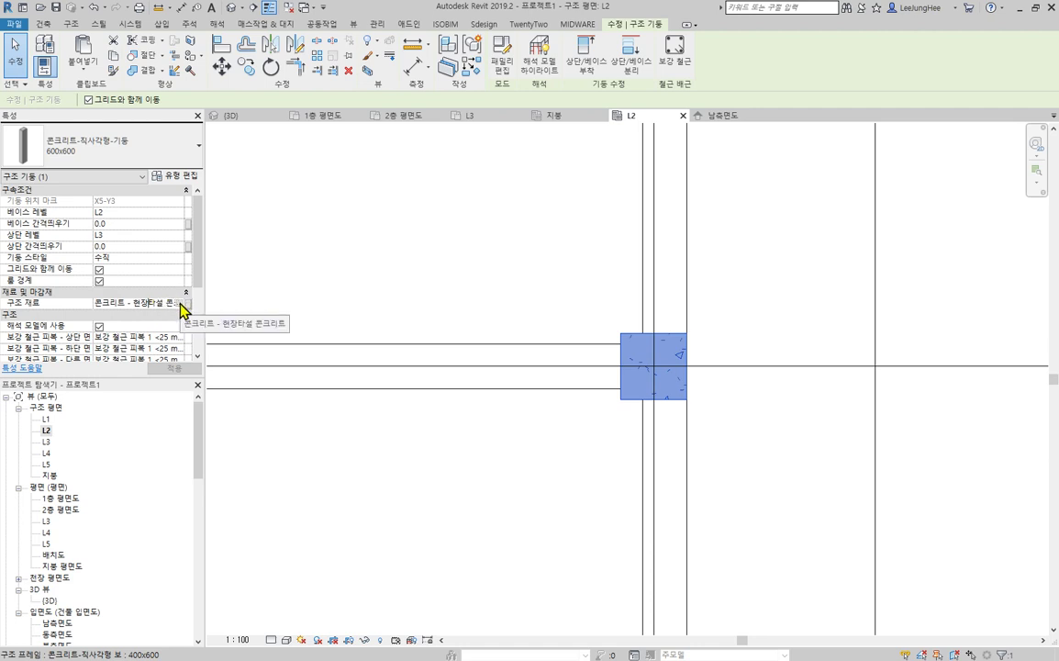
click(180, 303)
click(178, 303)
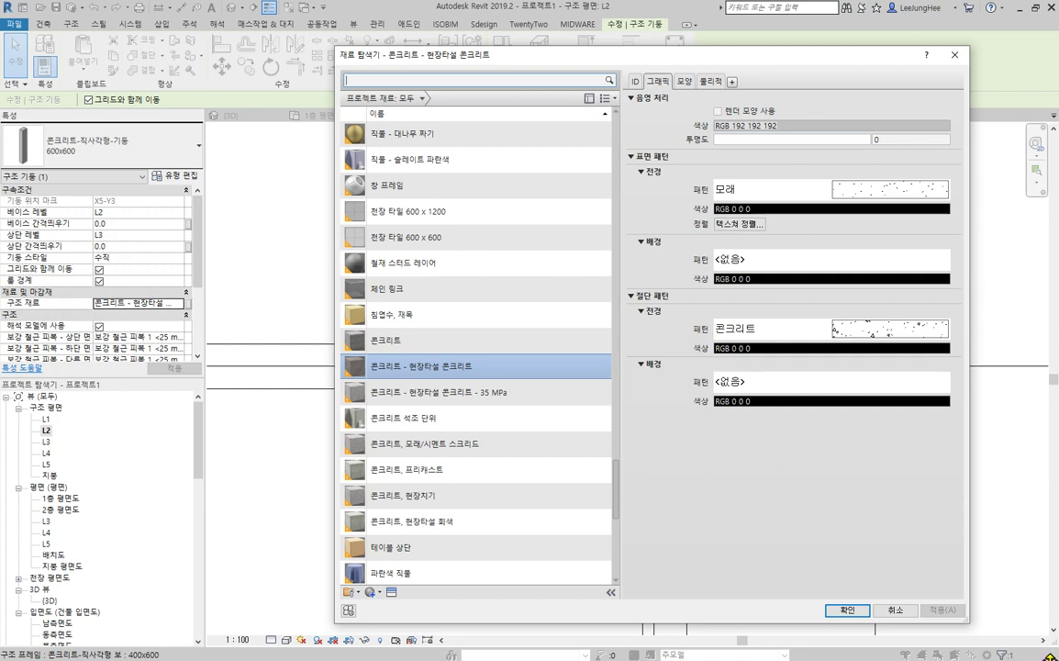
click(636, 82)
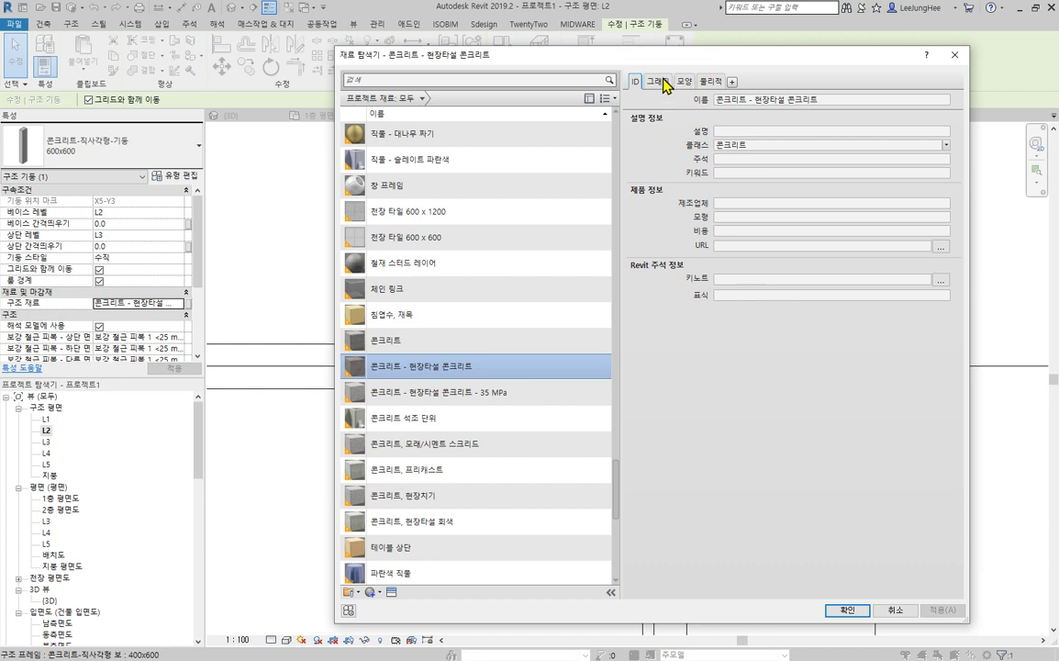
click(660, 83)
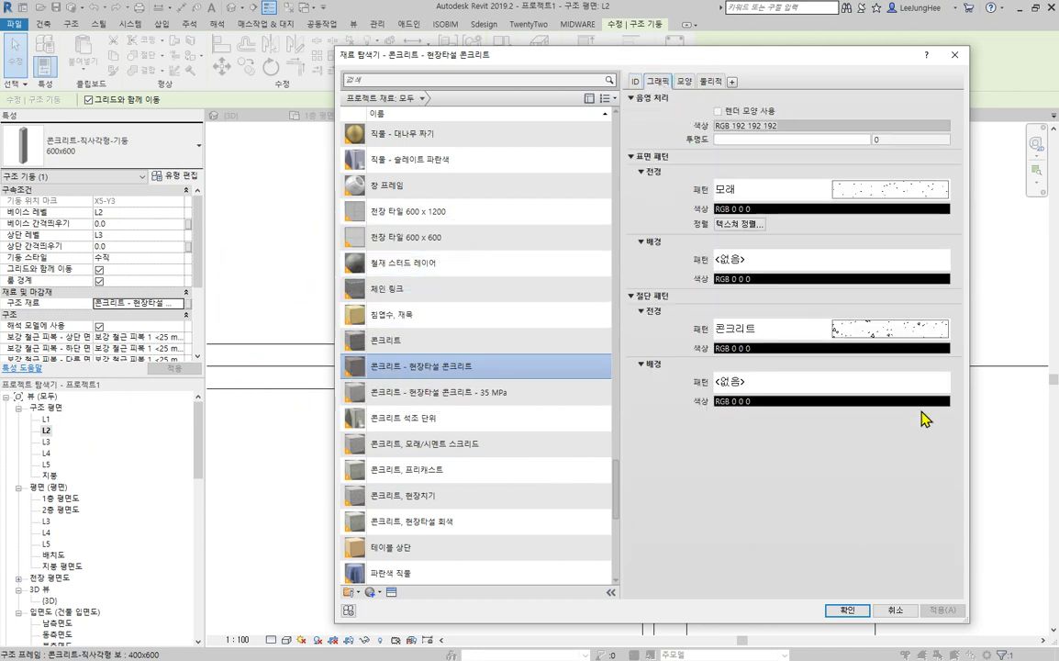
click(685, 83)
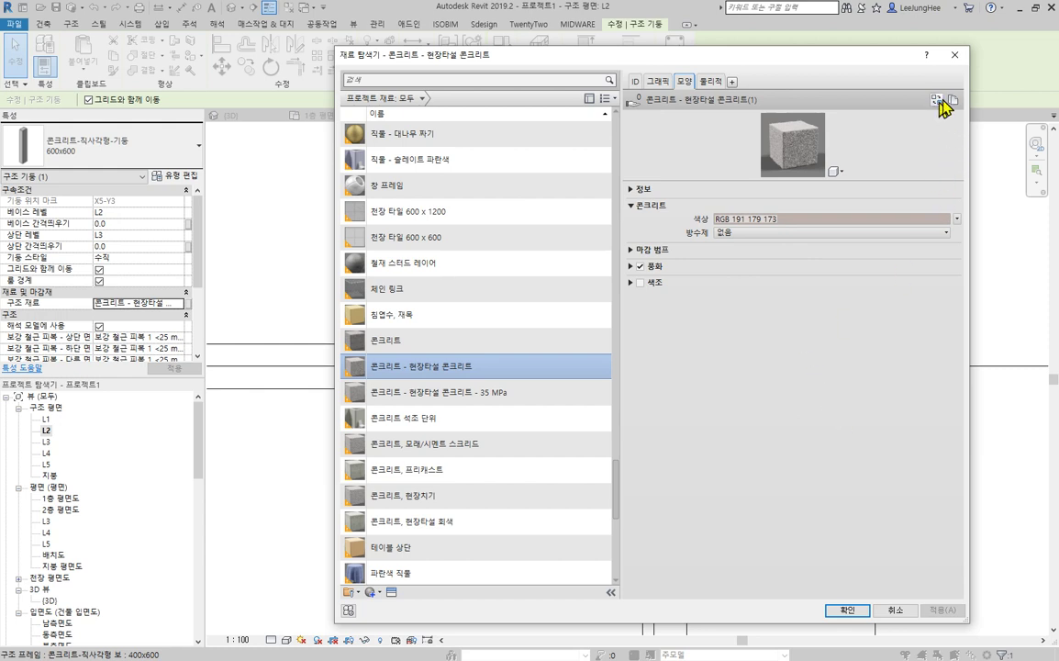
Step: Return to the material's graphics settings and reposition the material browser to compare its patterns with the column in the plan
click(657, 83)
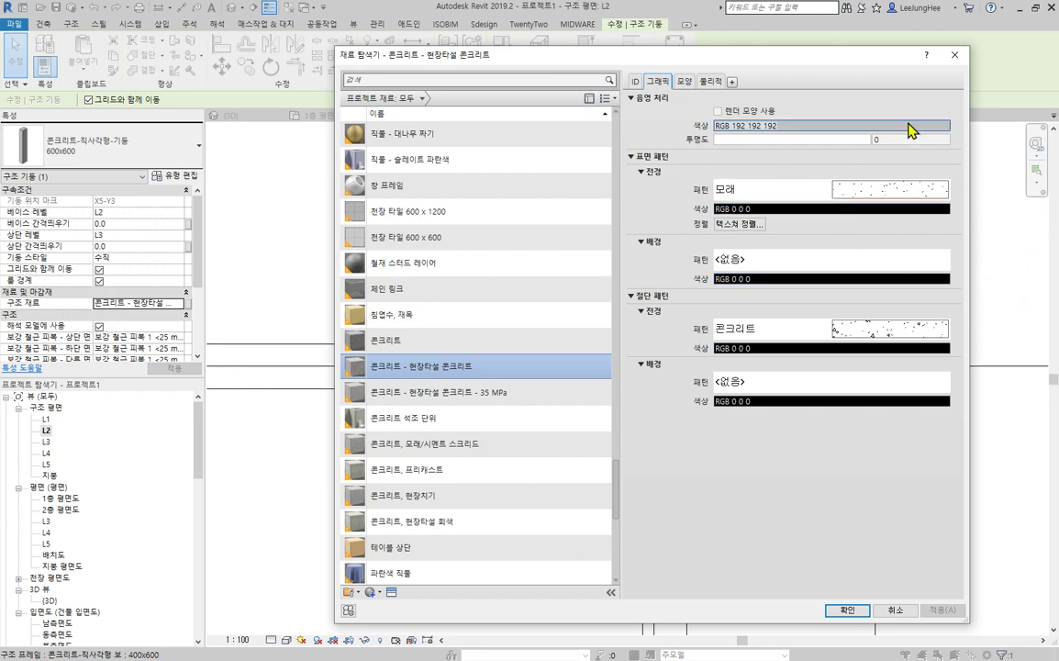
drag(833, 63, 529, 111)
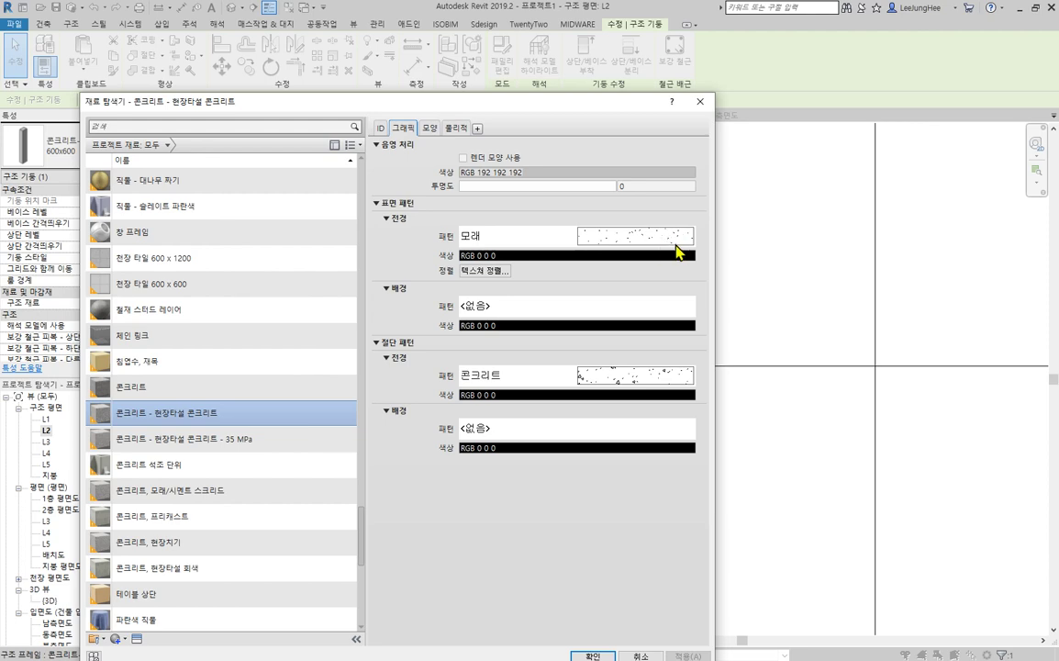
drag(558, 108, 751, 445)
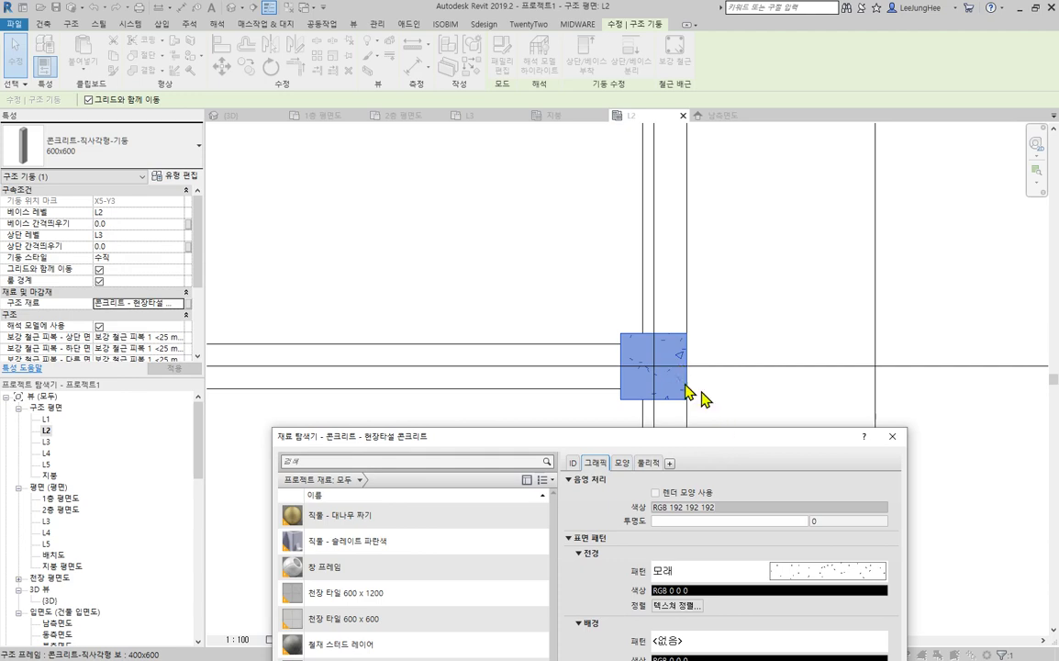
Step: Remove the surface foreground pattern from the material 콘크리트 - 현장타설 콘크리트 by choosing 패턴 없음
drag(768, 444, 531, 45)
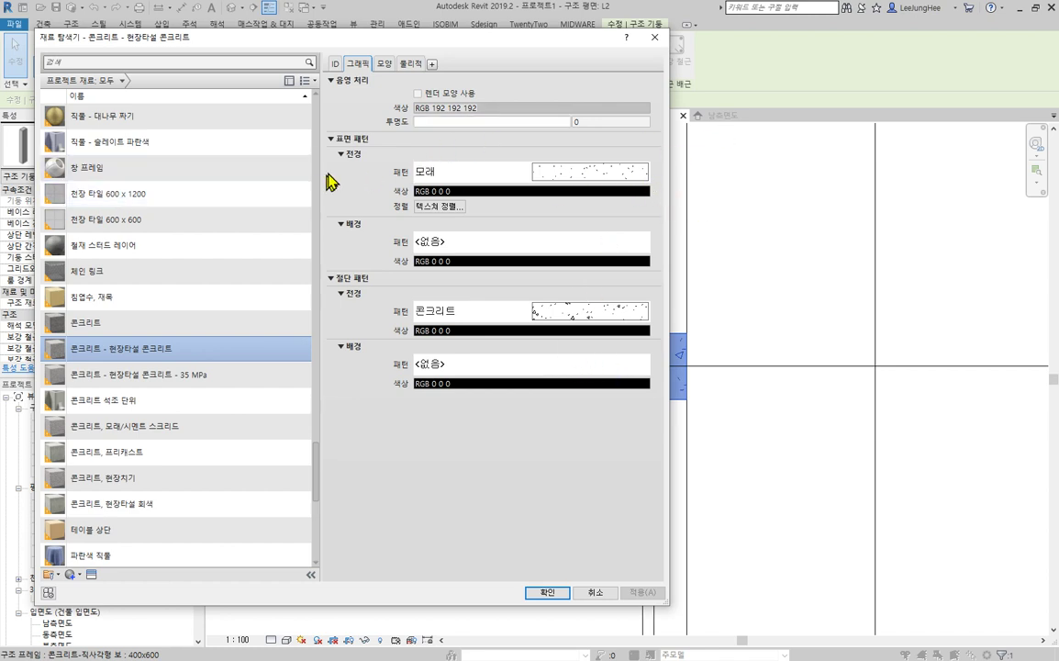
click(590, 175)
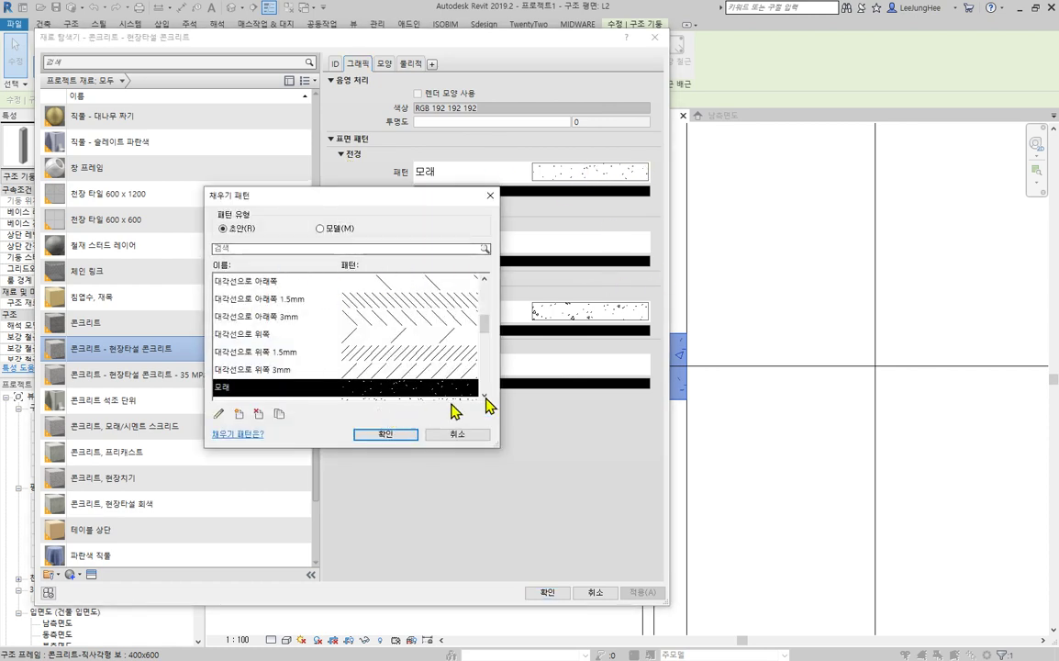
drag(487, 332, 484, 267)
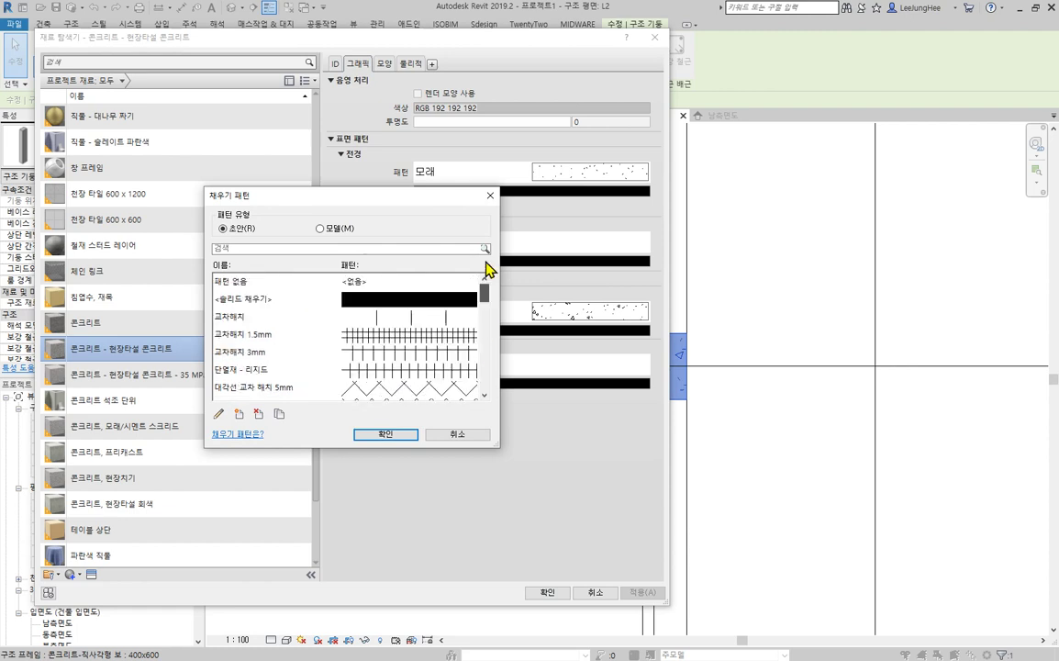
click(270, 280)
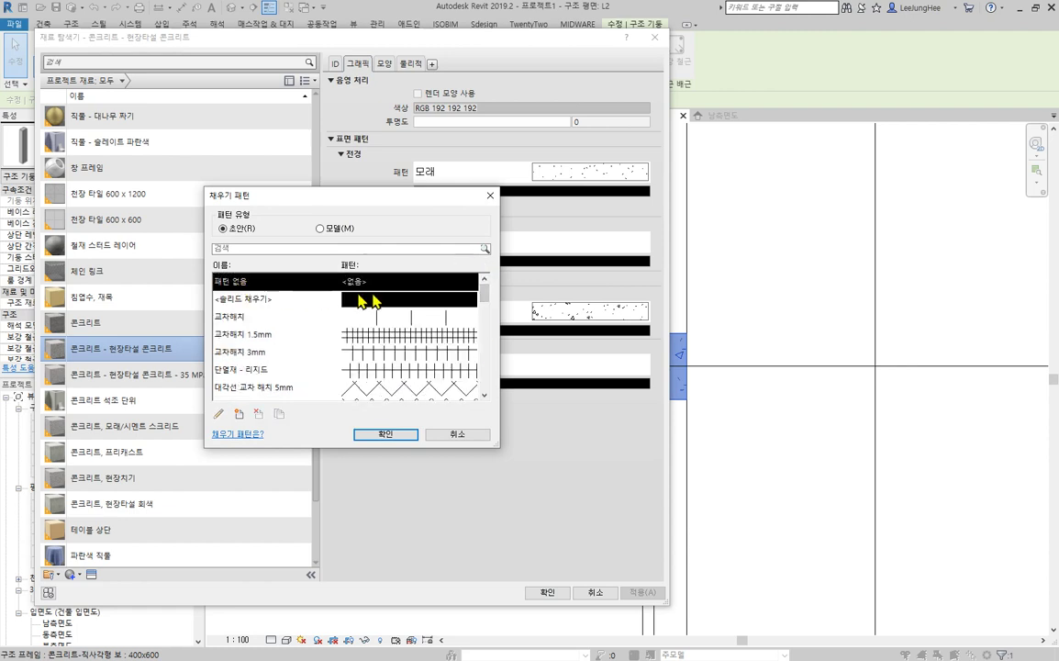
click(384, 435)
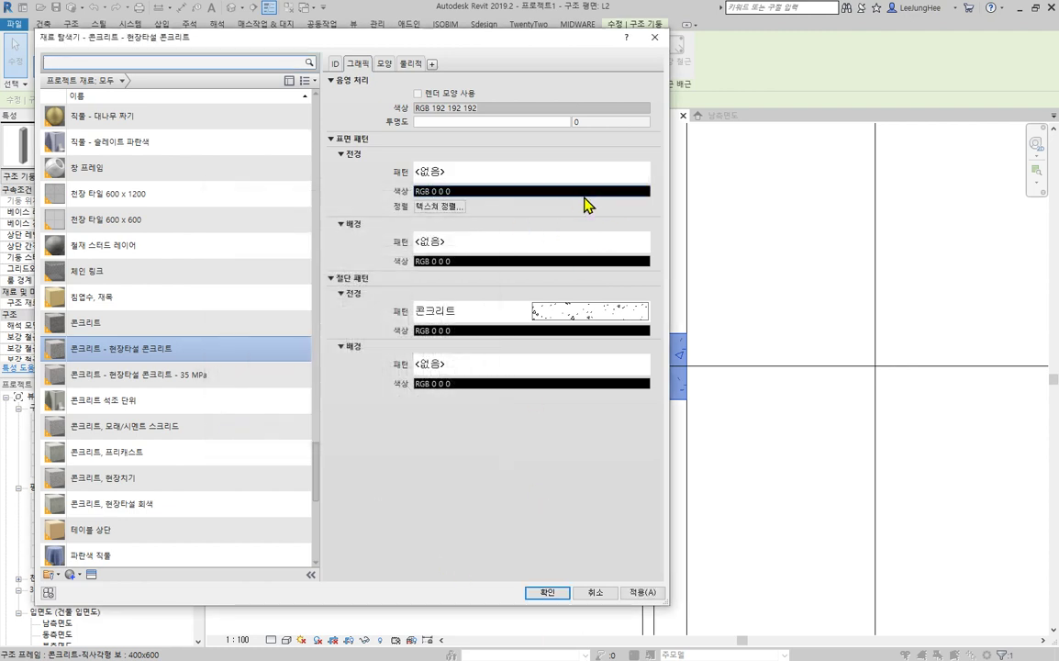
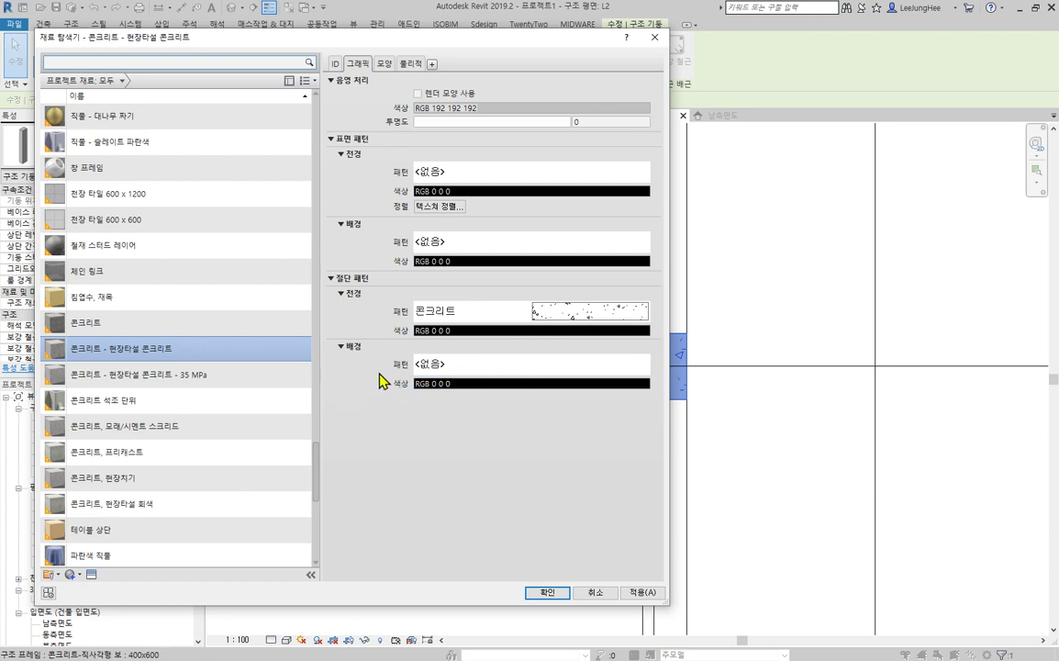
Step: Set the concrete material's cut background pattern to <솔리드 채우기> with the gray color RGB 128-128-128
click(515, 369)
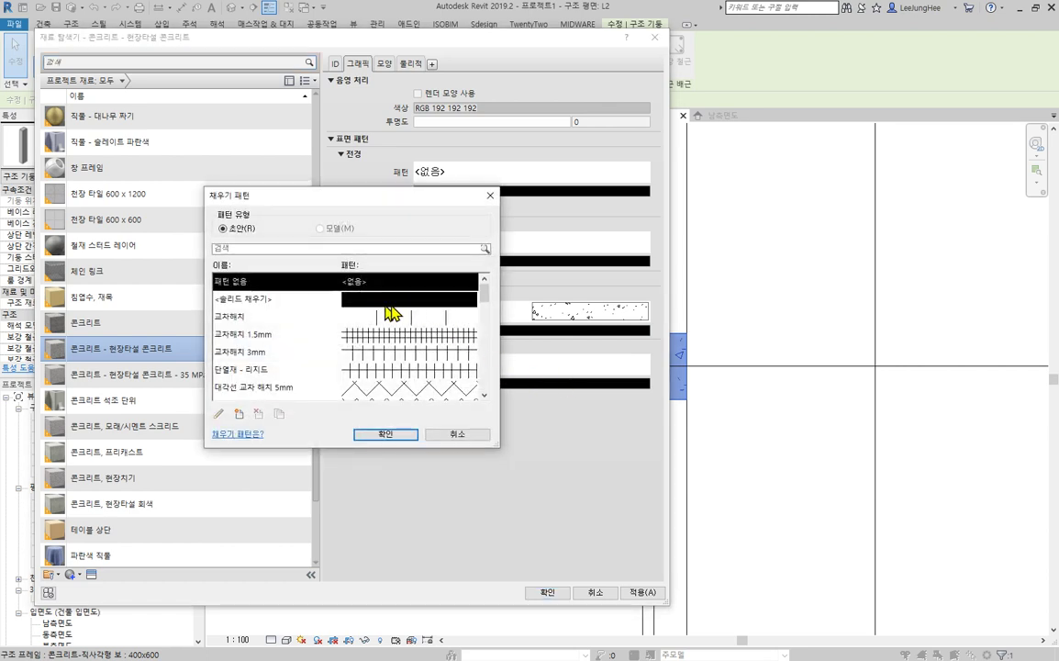
click(389, 302)
click(406, 434)
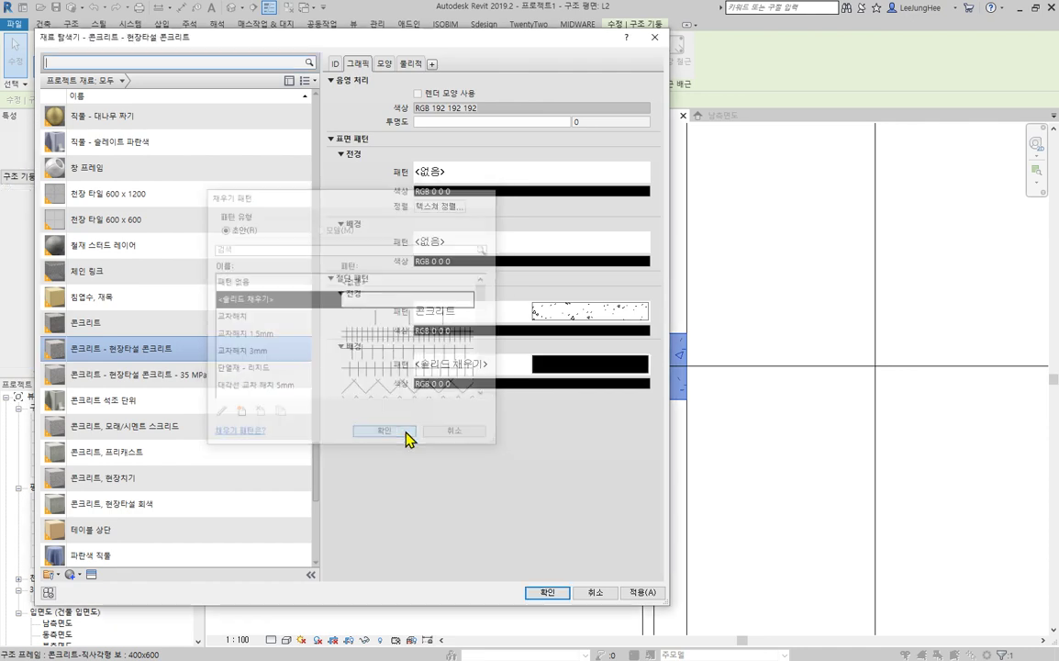
click(465, 383)
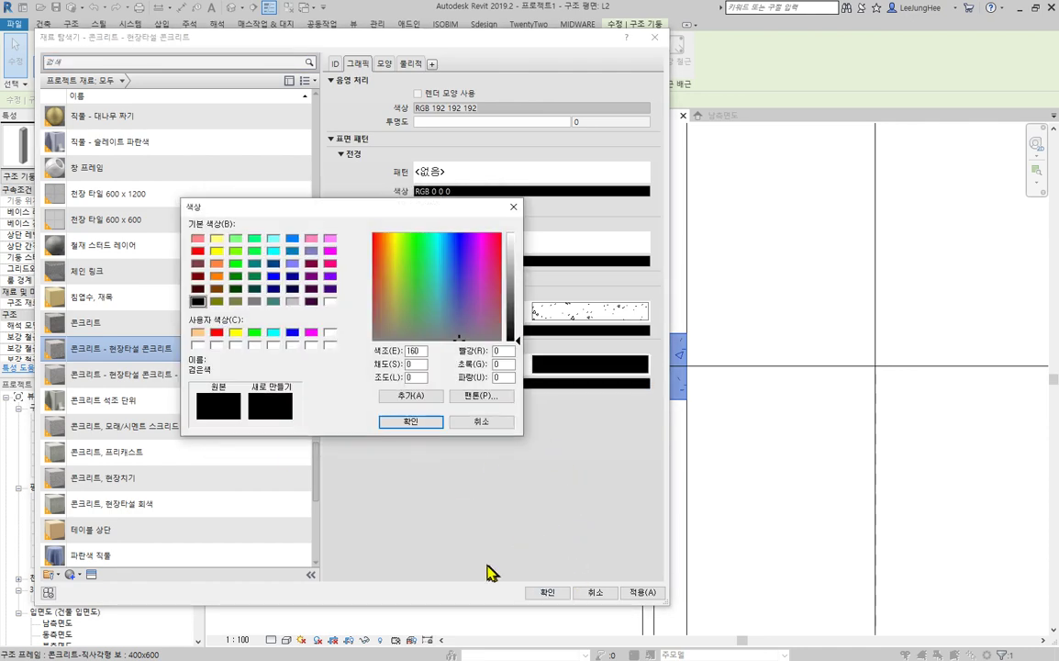
click(254, 302)
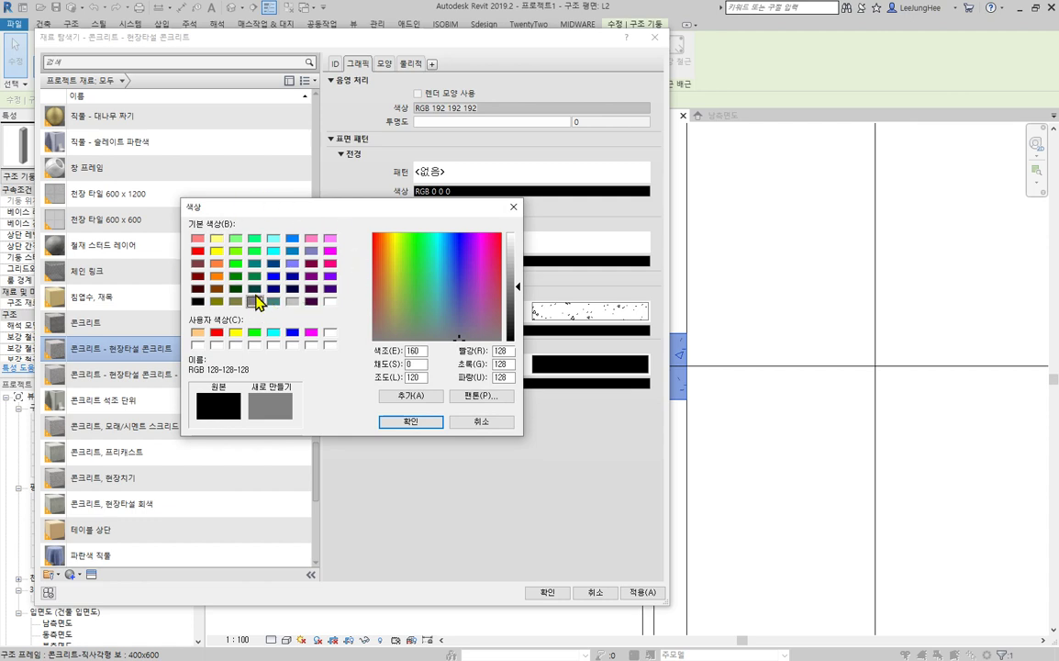
click(415, 423)
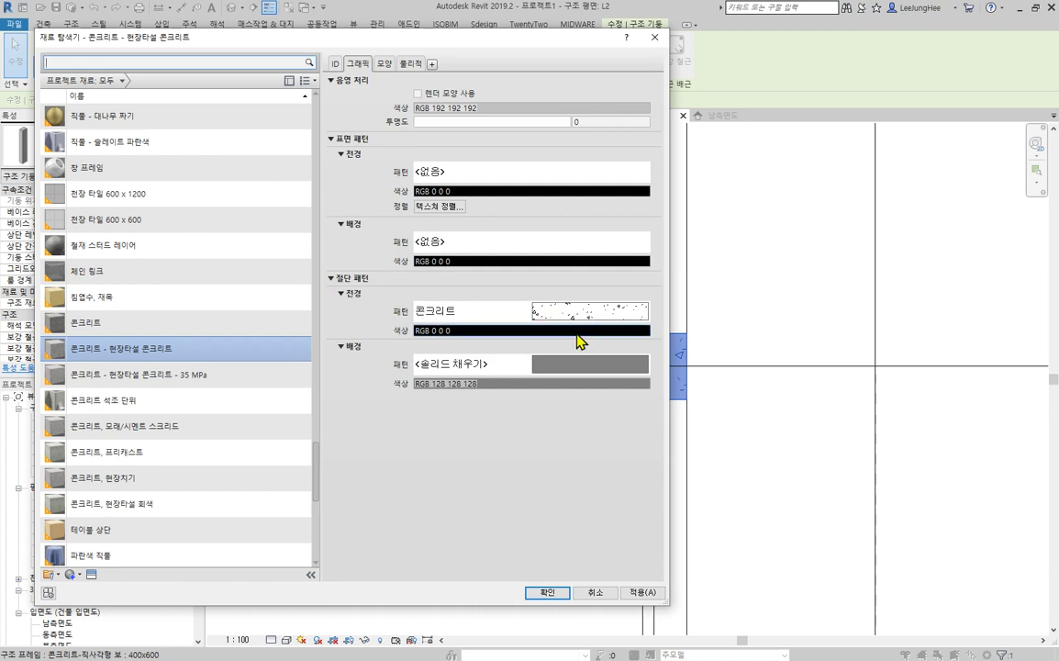
Step: Set the cut foreground pattern color to white, RGB 255 255 255, accept the material changes, and deselect the column
click(578, 332)
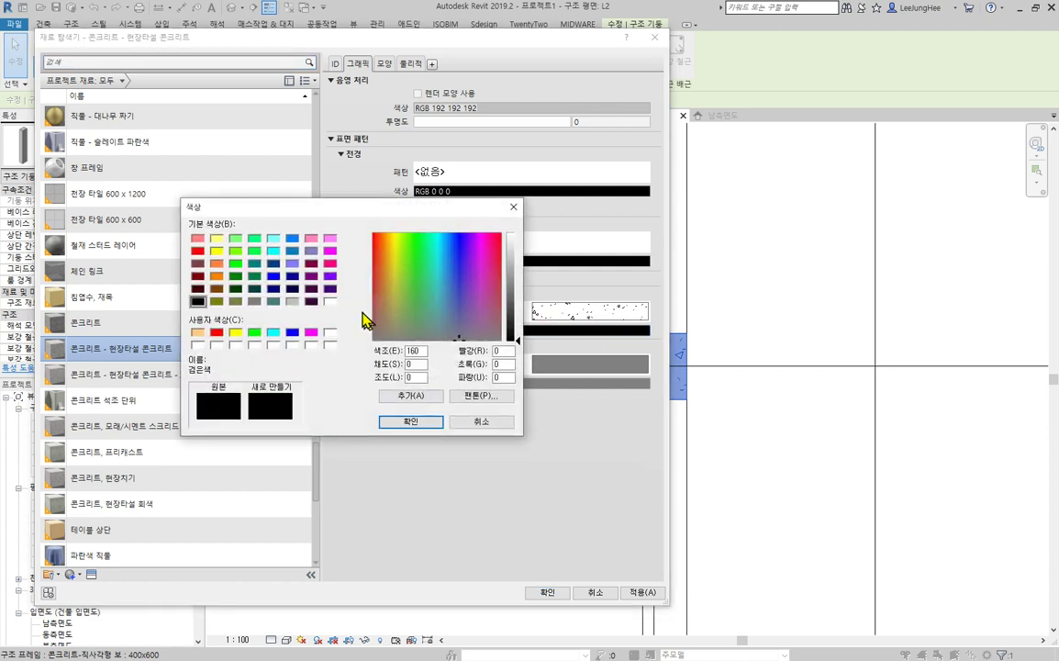
click(331, 302)
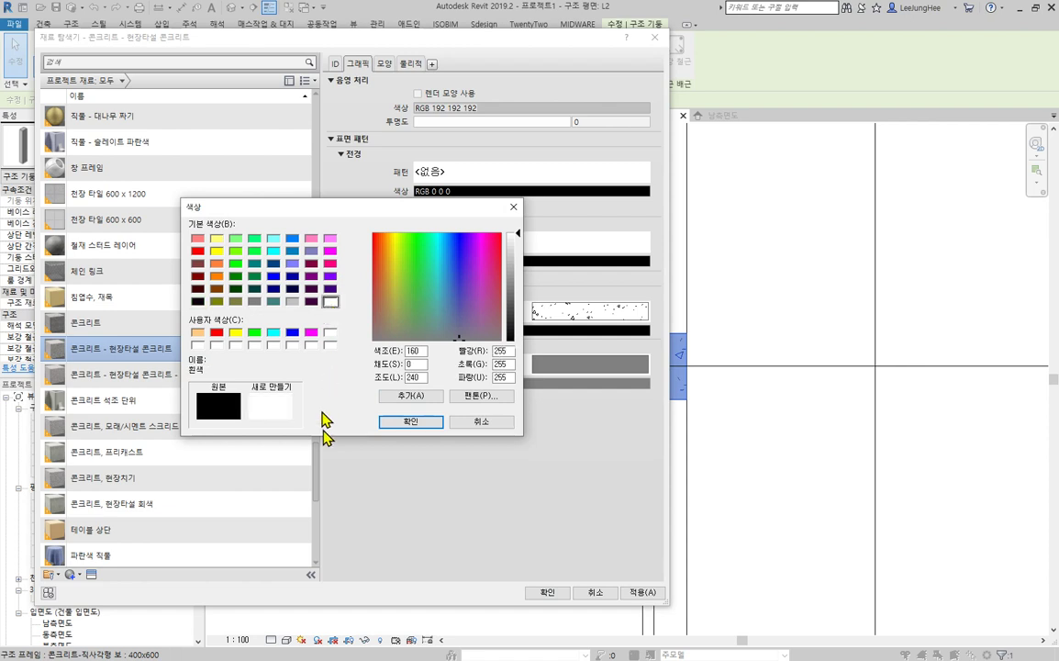
click(405, 424)
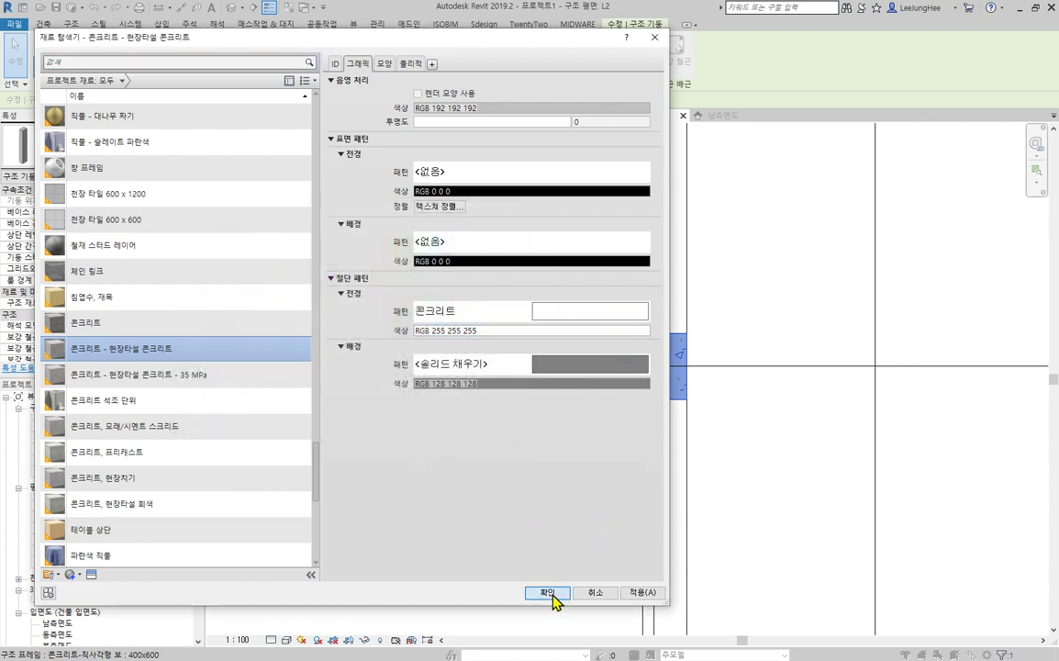
click(548, 591)
click(751, 487)
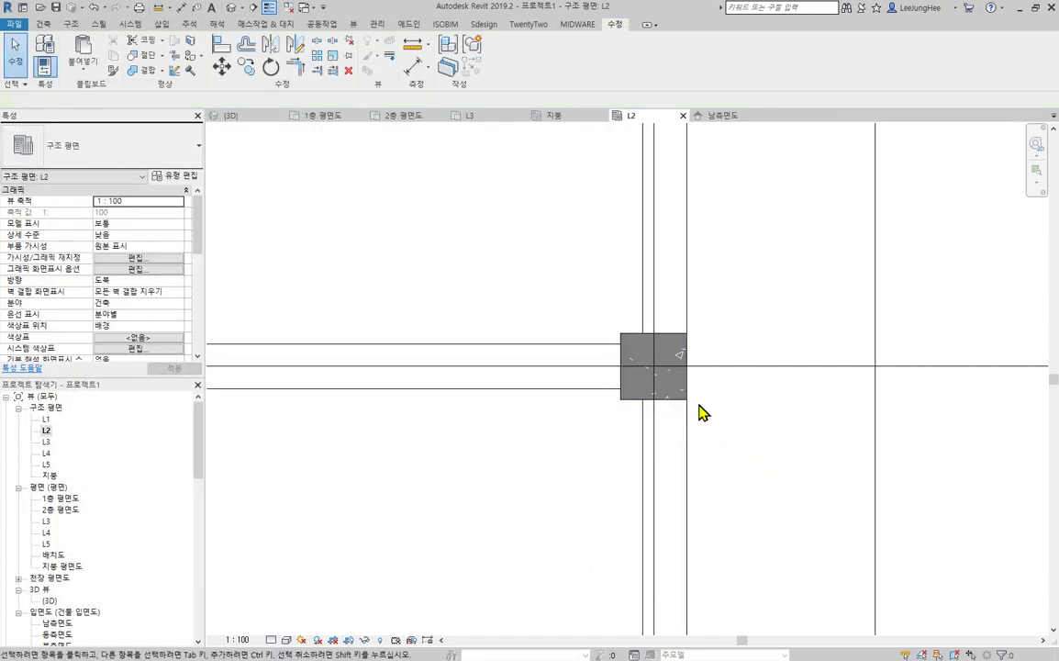
Step: Examine how the columns' new cut pattern is drawn across the L2 structural plan
scroll(702, 414, down, 2)
middle_drag(242, 391, 679, 356)
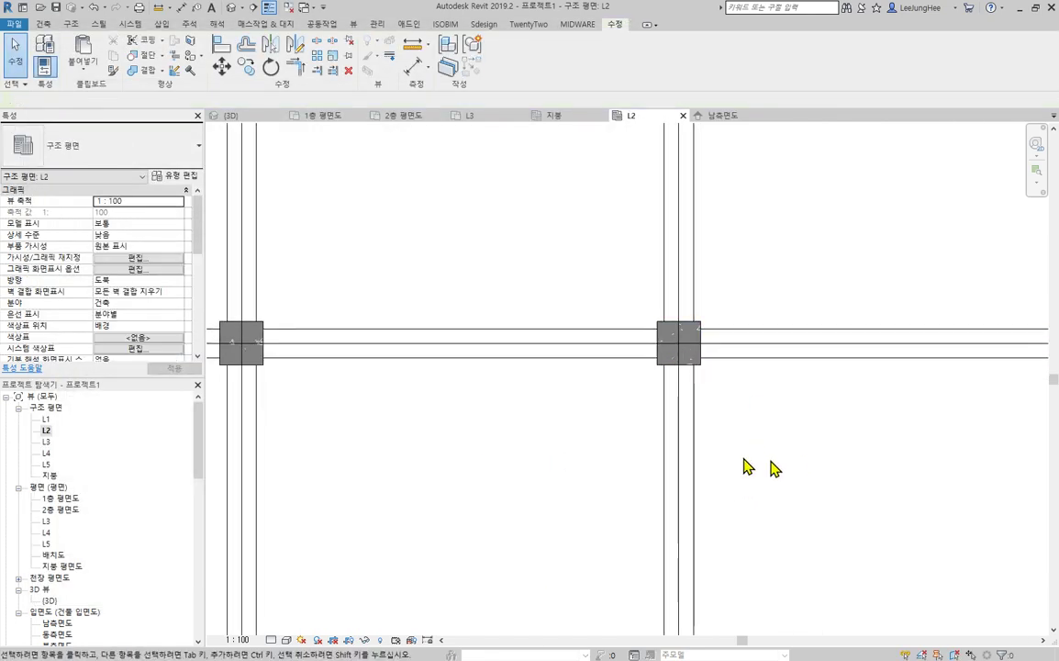
scroll(551, 405, down, 2)
middle_drag(413, 485, 705, 657)
scroll(780, 409, down, 2)
middle_drag(792, 430, 466, 144)
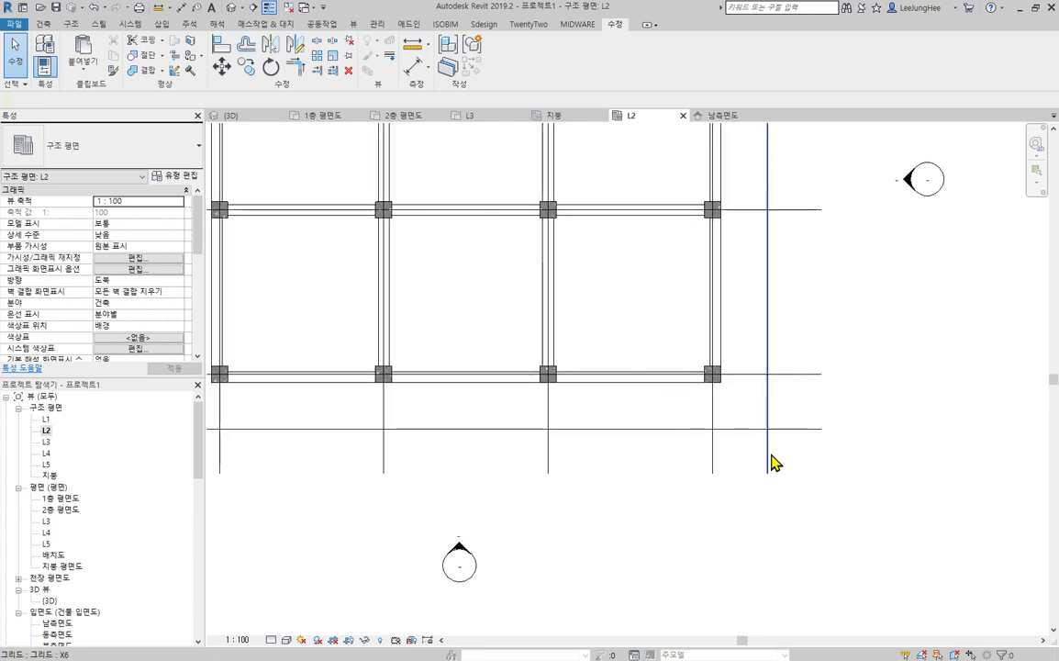
middle_drag(771, 455, 808, 562)
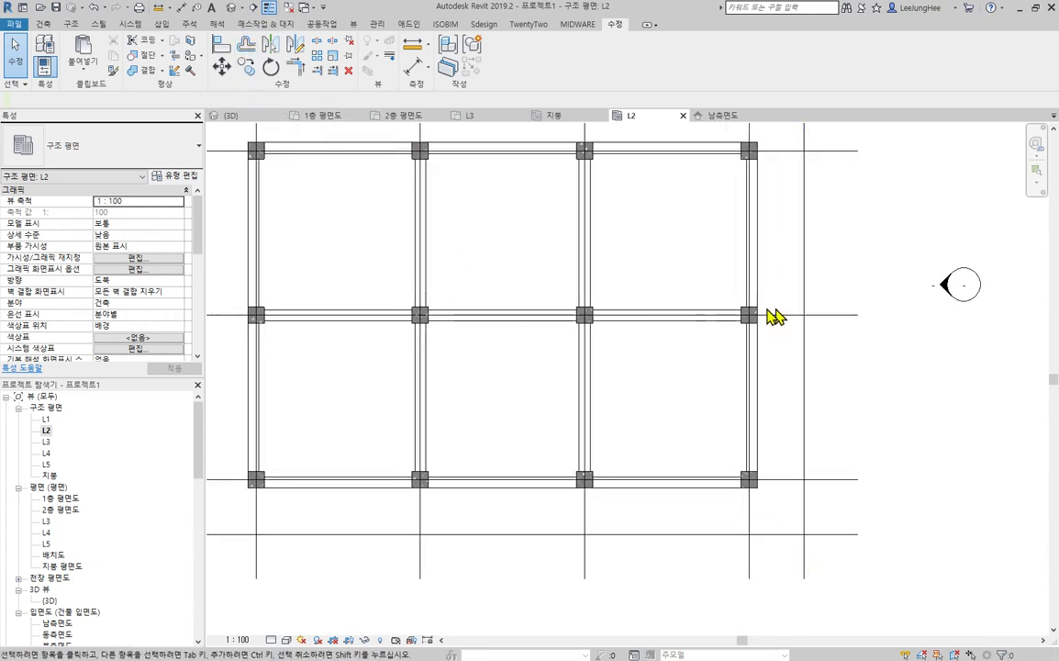
Step: Open the 3D view and examine the whole column and girder frame
click(238, 9)
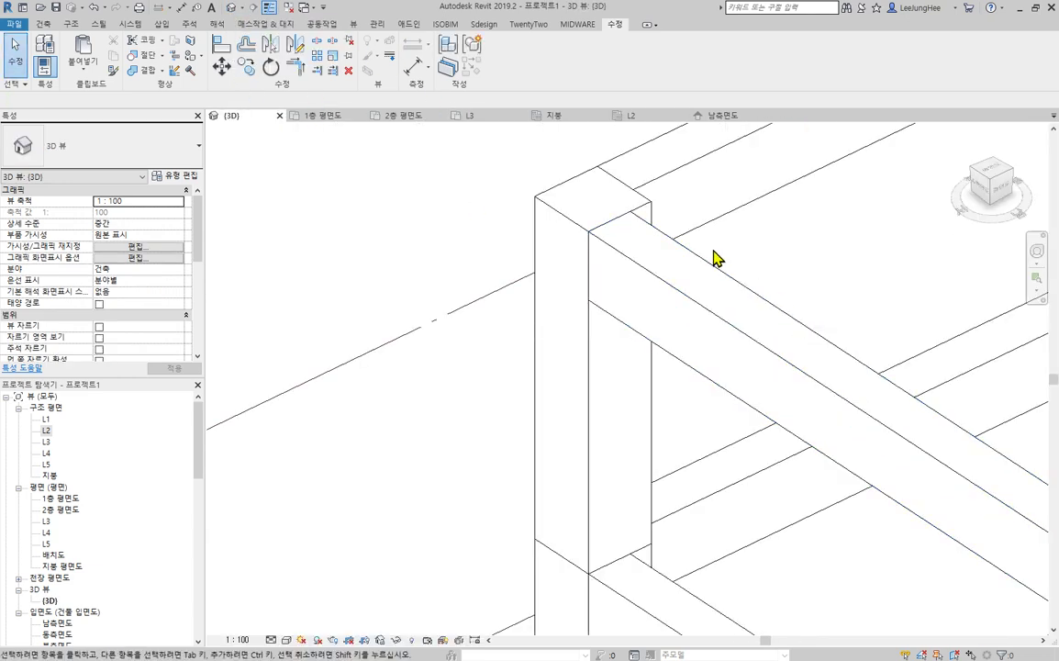
scroll(734, 275, down, 1)
middle_drag(751, 302, 586, 258)
scroll(881, 424, down, 2)
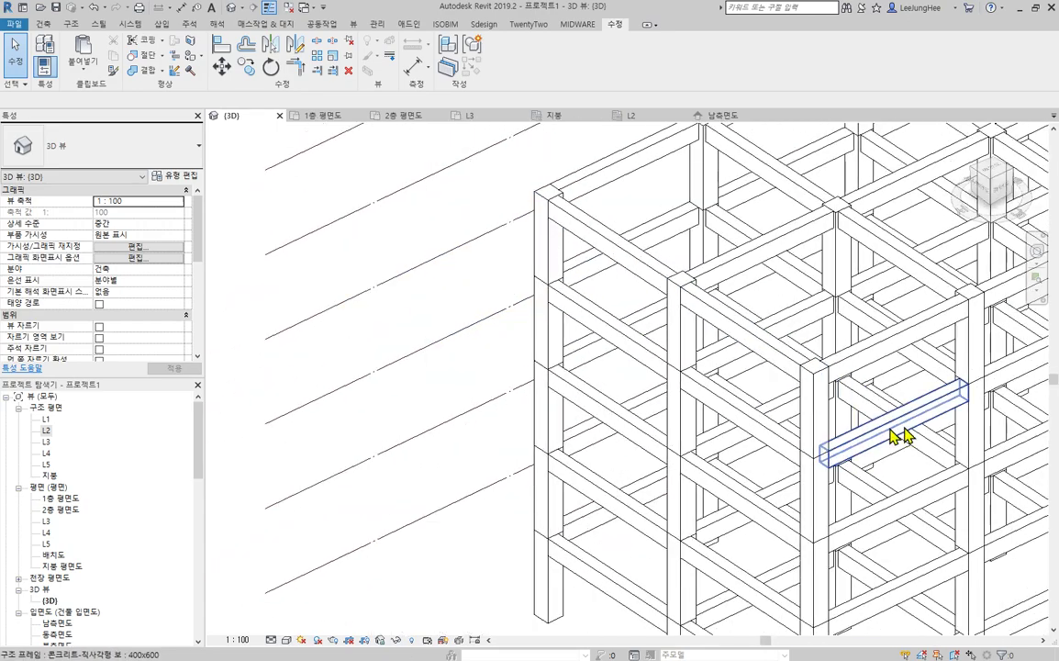
middle_drag(904, 436, 628, 325)
scroll(964, 484, down, 2)
middle_drag(1030, 502, 830, 465)
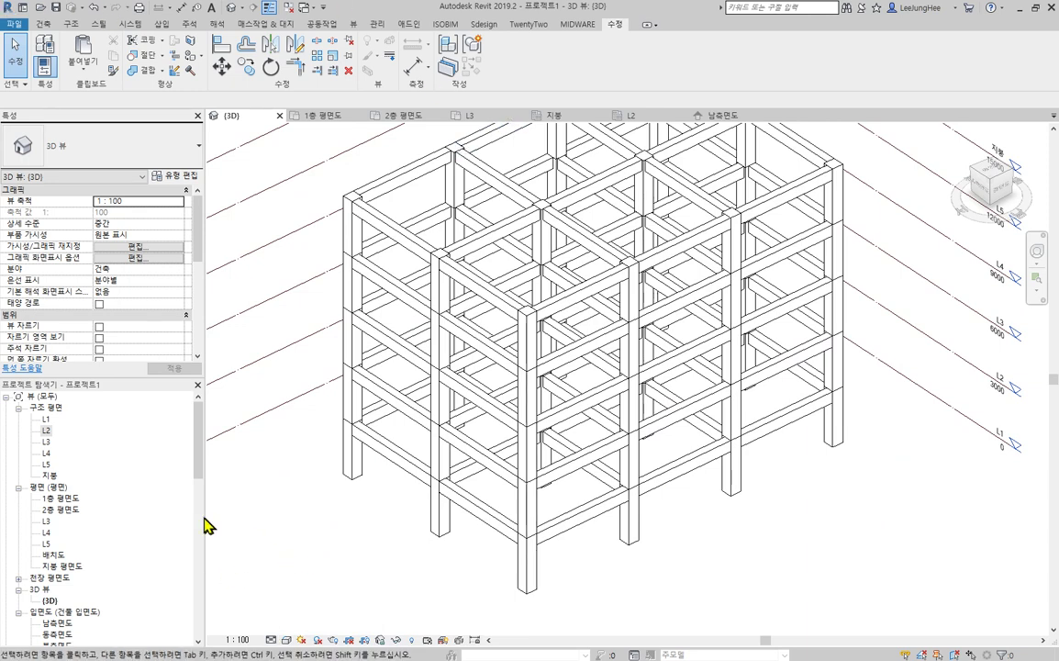
scroll(283, 510, down, 2)
middle_drag(311, 515, 438, 486)
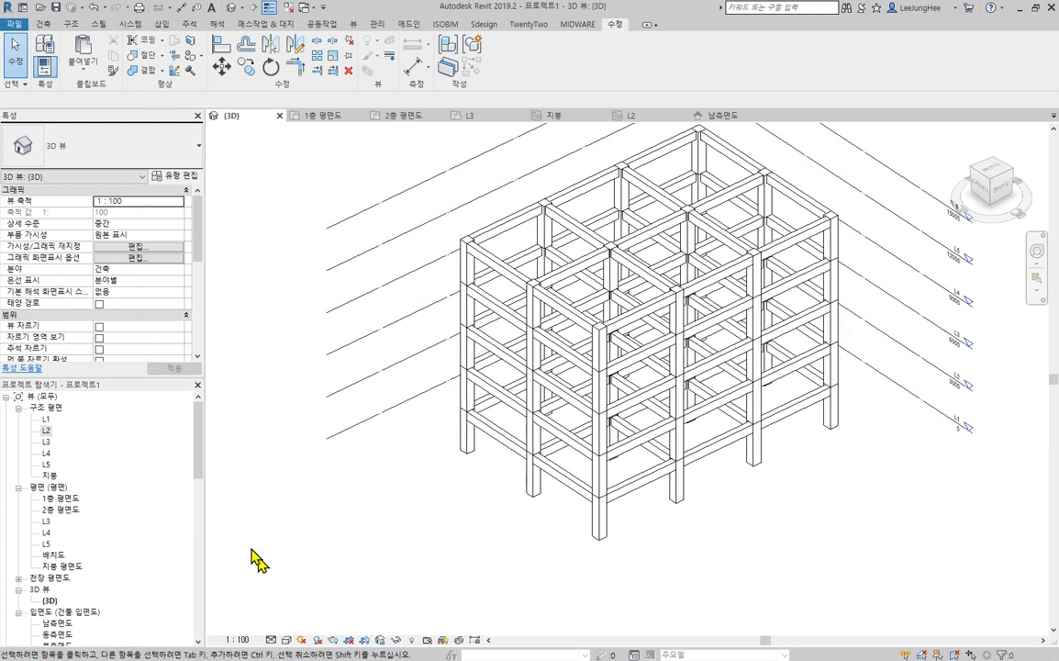
Step: Open the floor plan 1층 평면도 and examine how its columns are drawn
drag(199, 466, 198, 439)
click(881, 528)
click(47, 429)
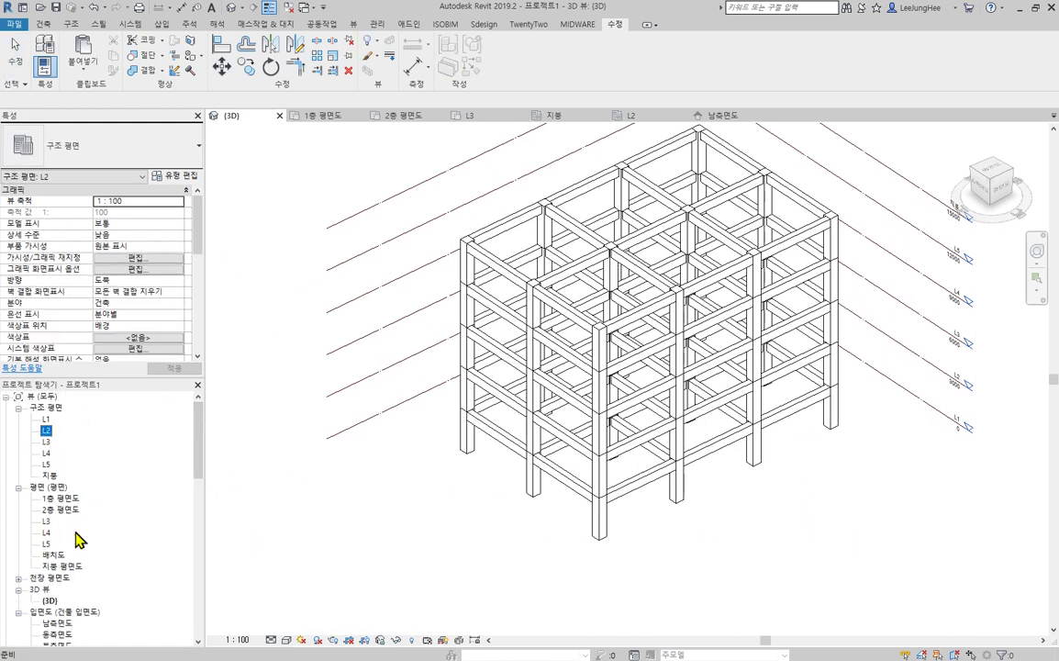
double_click(54, 499)
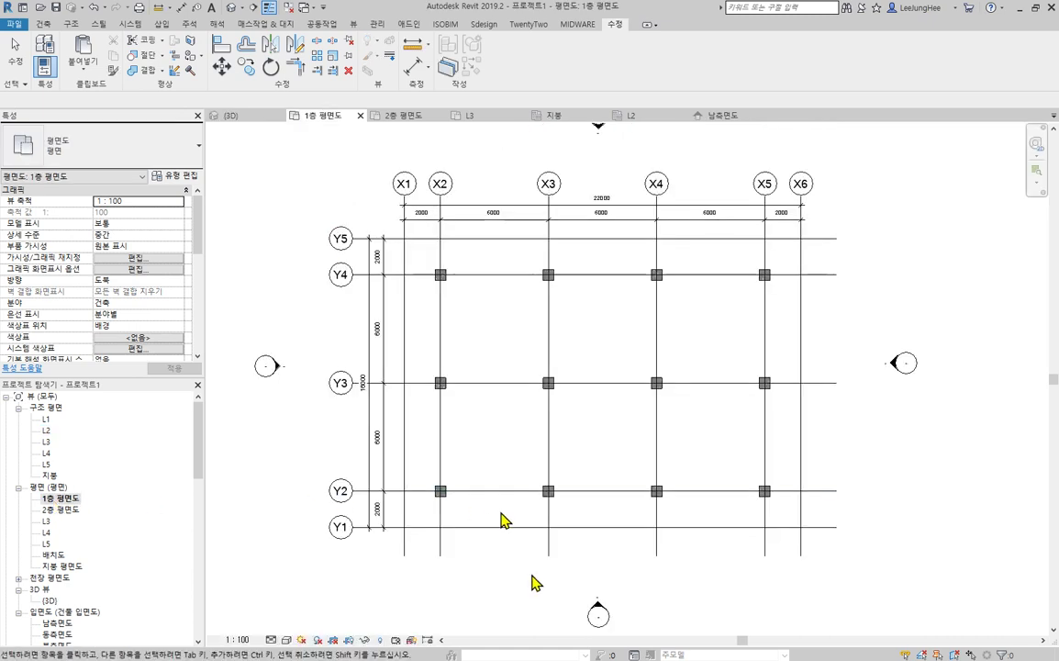
middle_drag(865, 398, 845, 418)
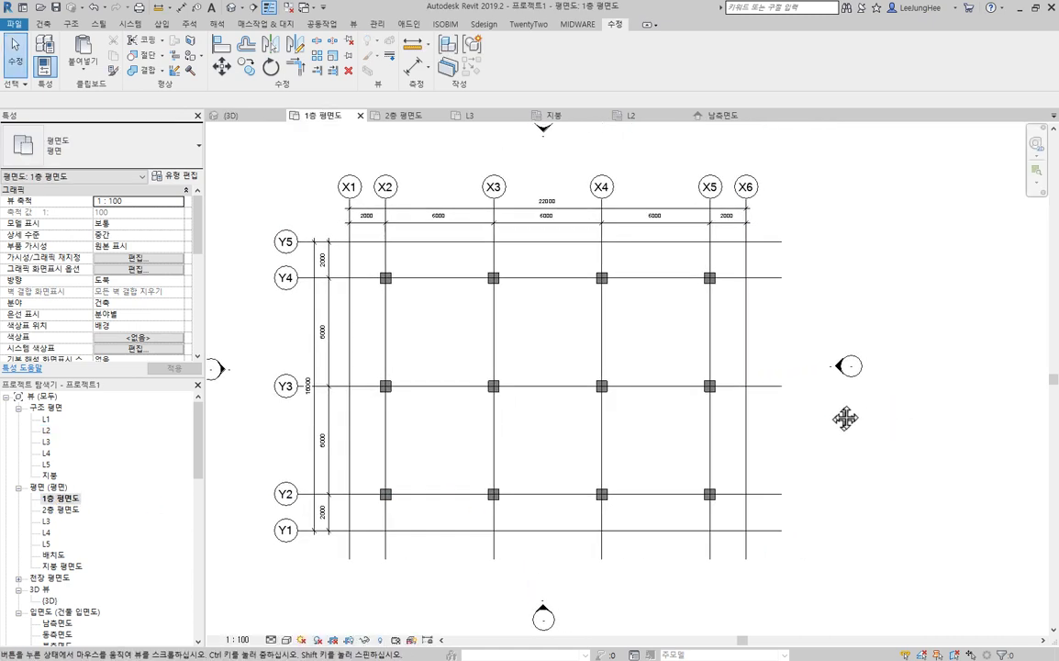
Step: Open the floor plan 2층 평면도 and draw a horizontal section line between grids Y2 and Y3 across the whole building
double_click(63, 509)
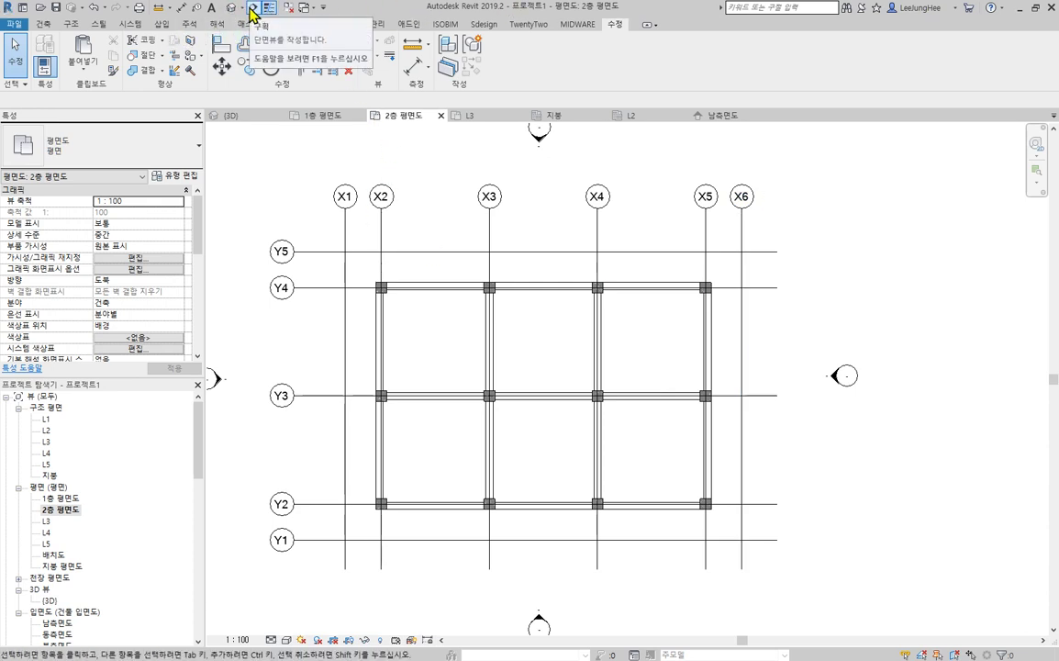
click(352, 25)
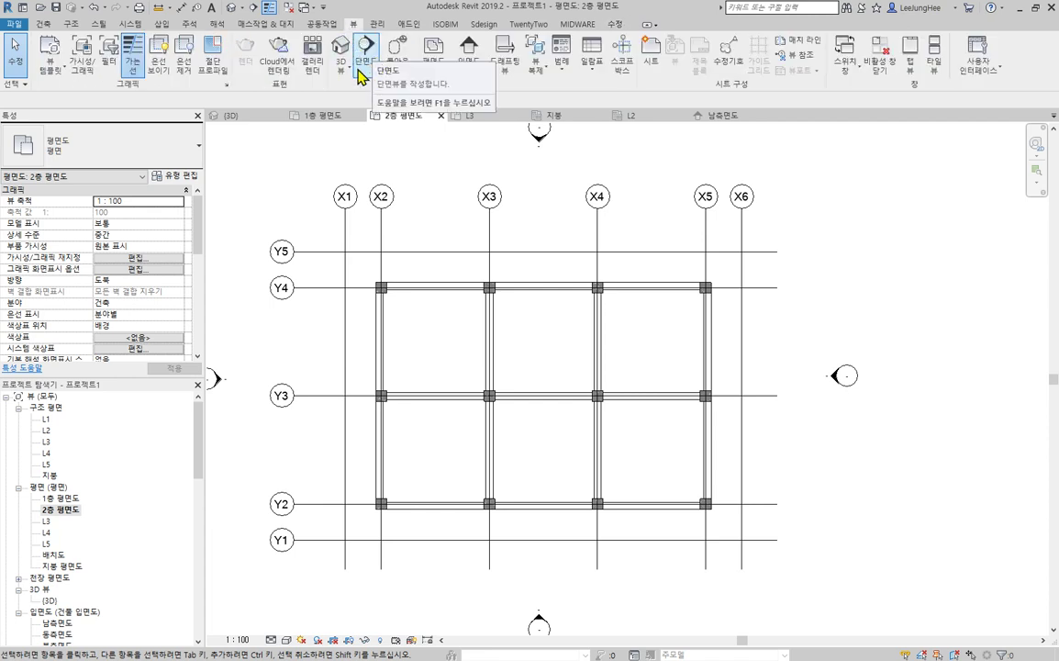
click(365, 66)
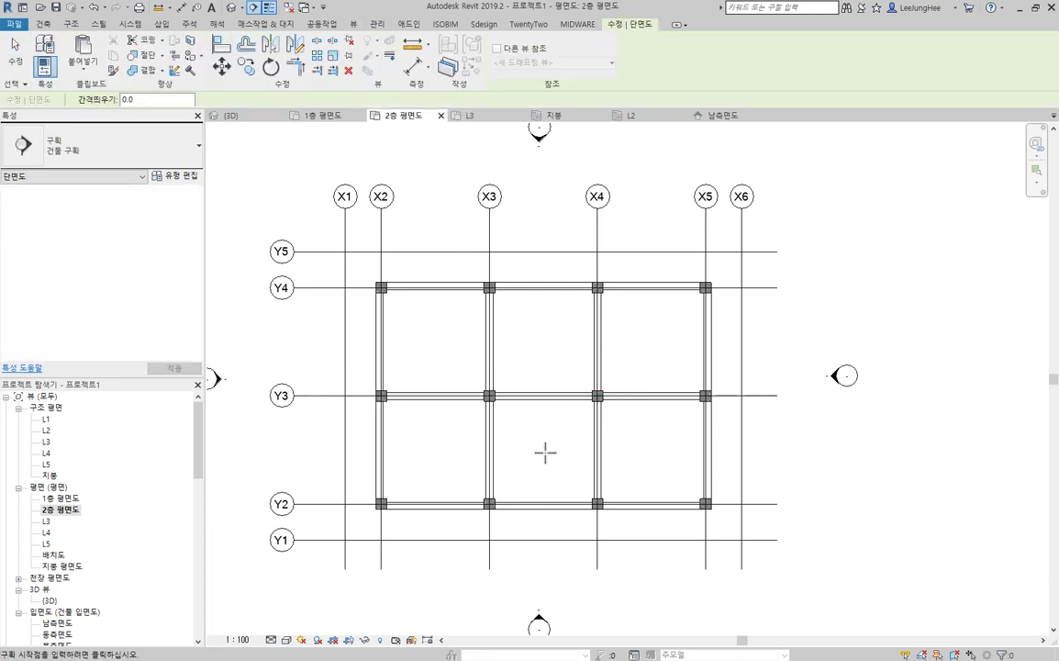
click(276, 449)
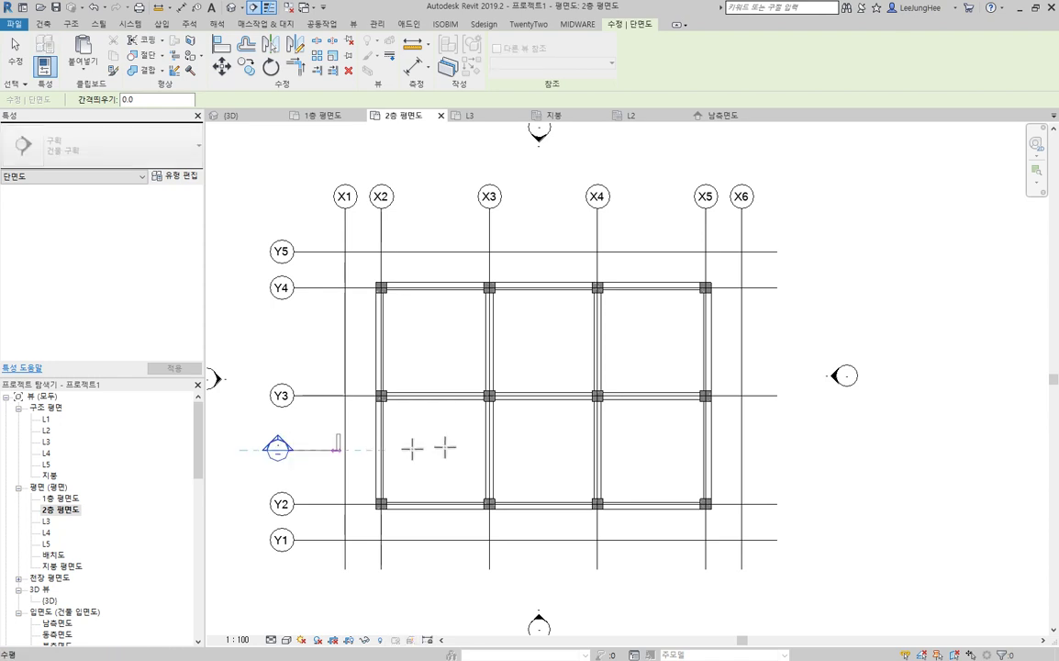
click(791, 450)
key(Escape)
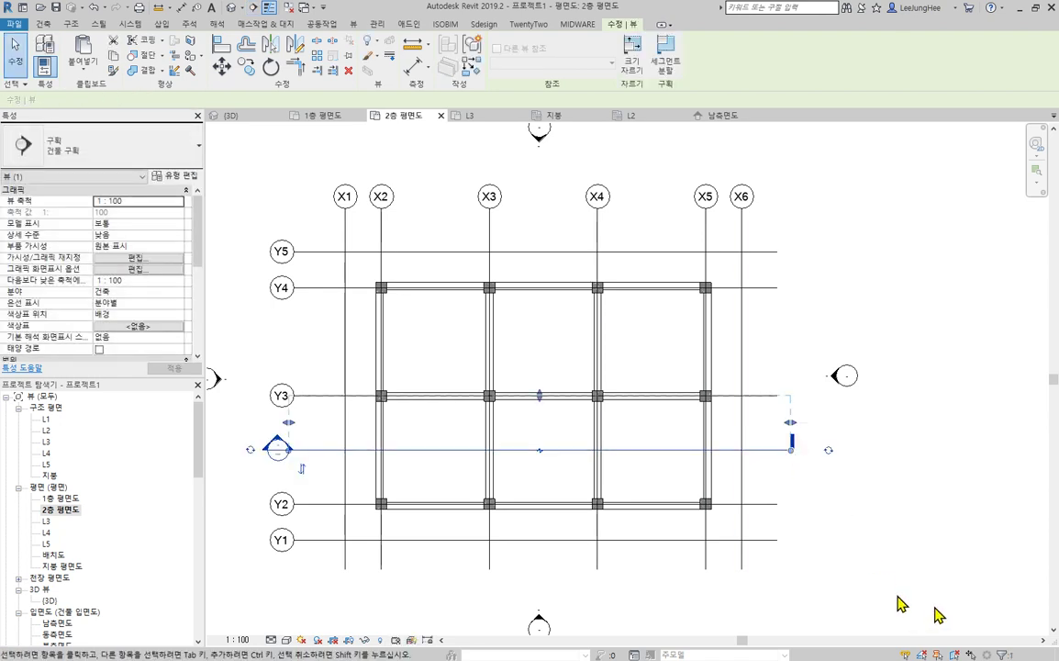
Step: Open the section view 구획 1, set its detail level to 중간, and examine the cut girders near grid X2
scroll(106, 541, down, 3)
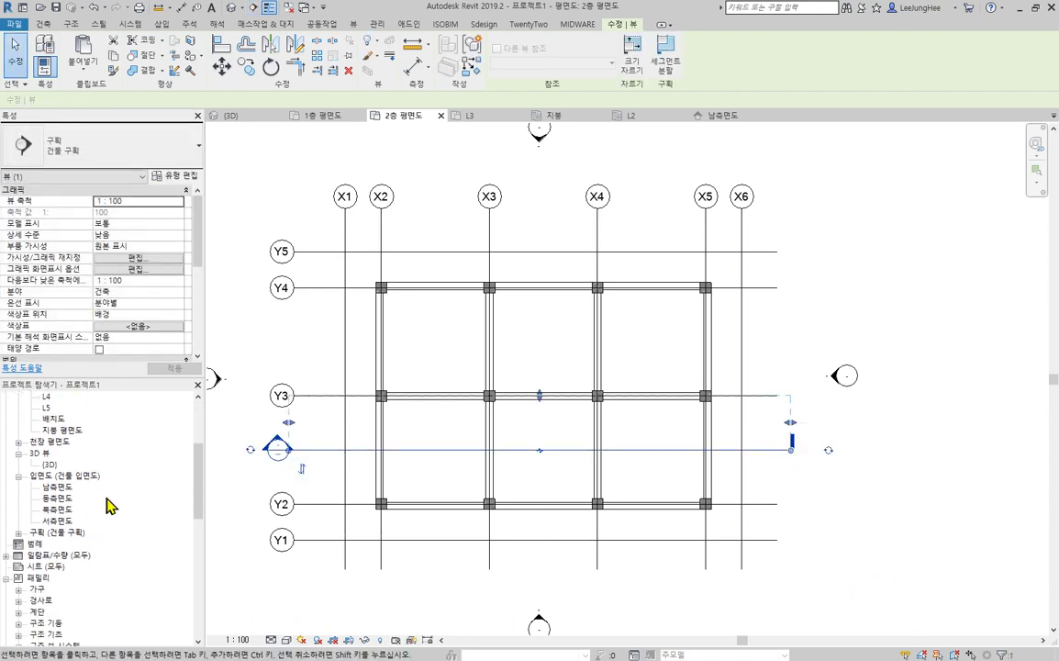
click(18, 532)
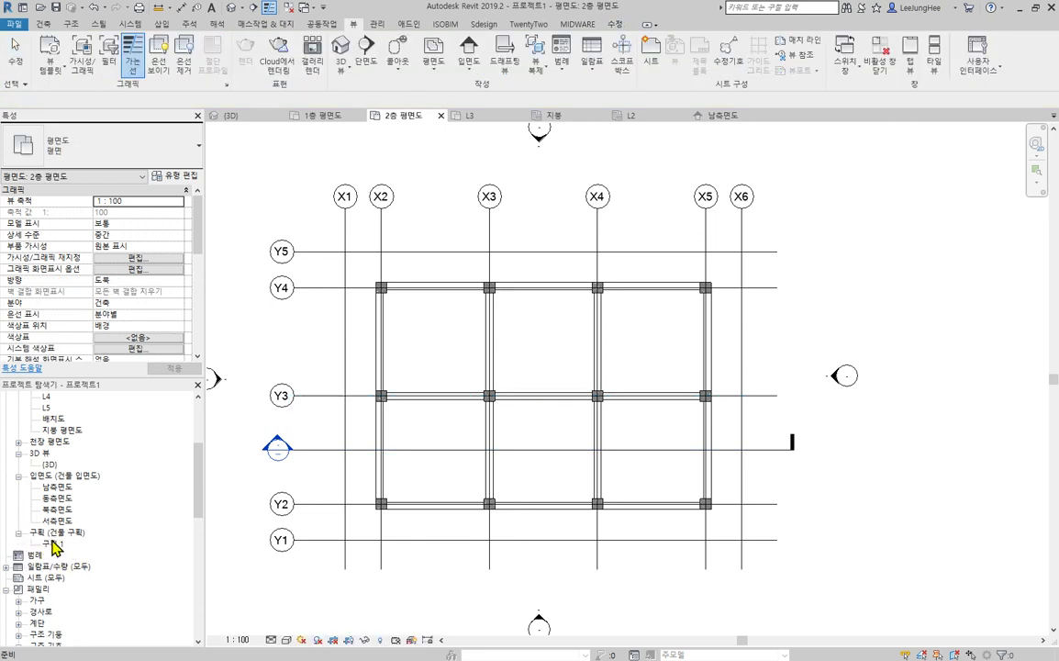
double_click(54, 542)
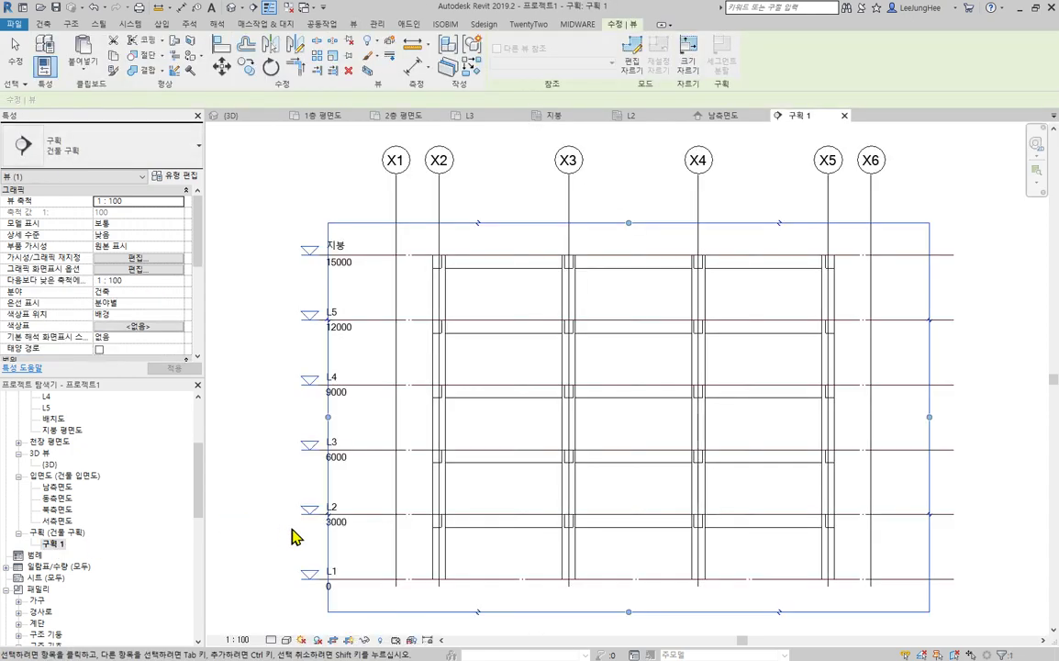
click(1011, 426)
middle_drag(1036, 491, 1023, 489)
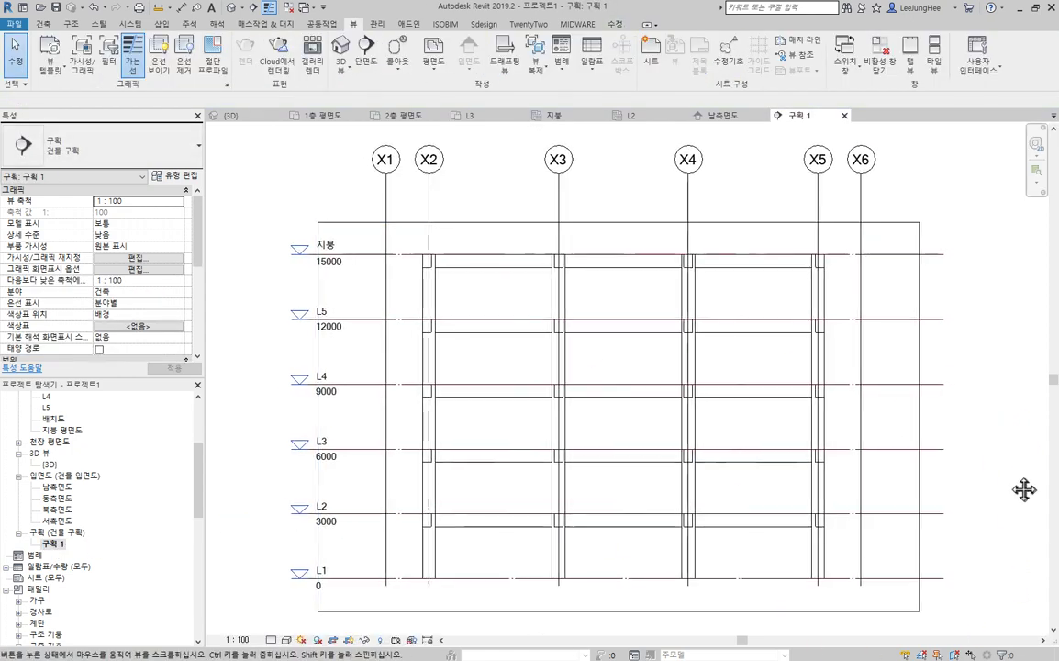
click(271, 640)
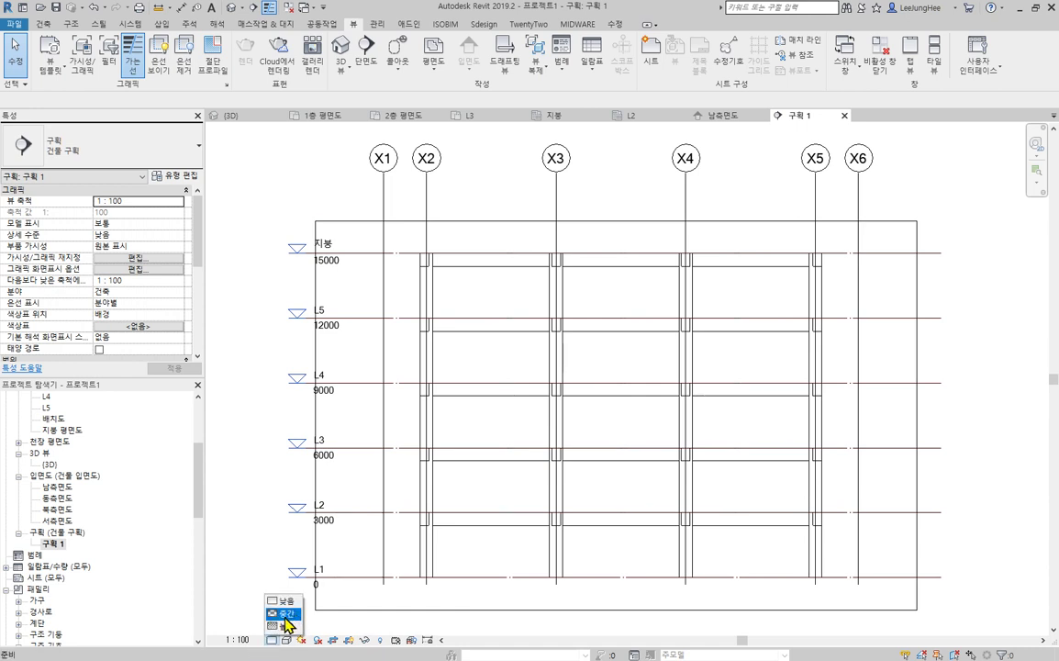
click(287, 624)
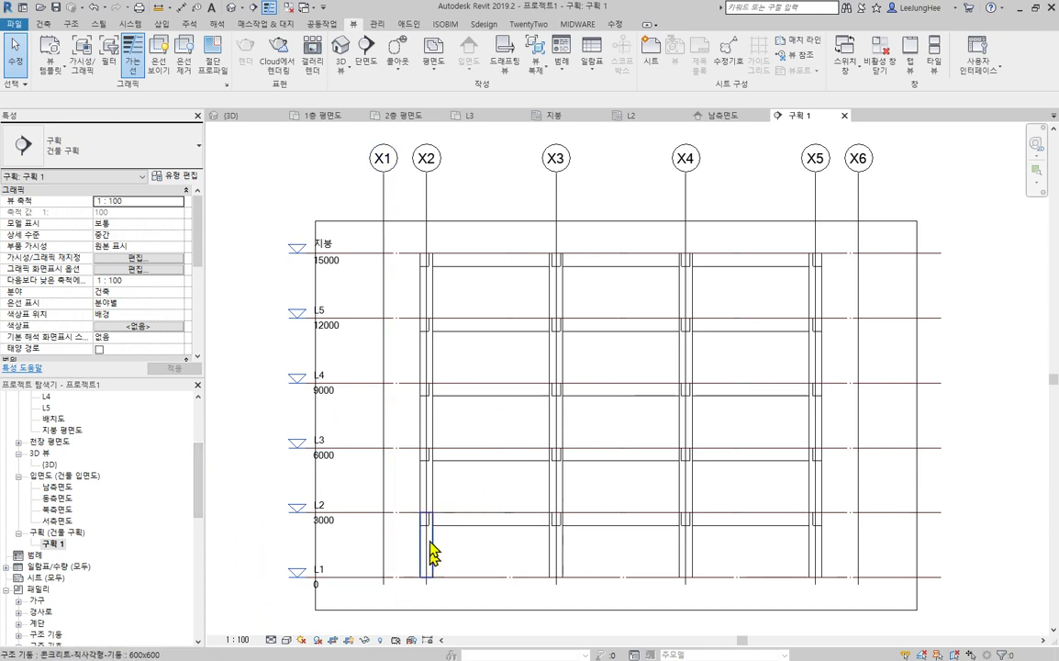
scroll(432, 532, up, 3)
scroll(431, 532, up, 1)
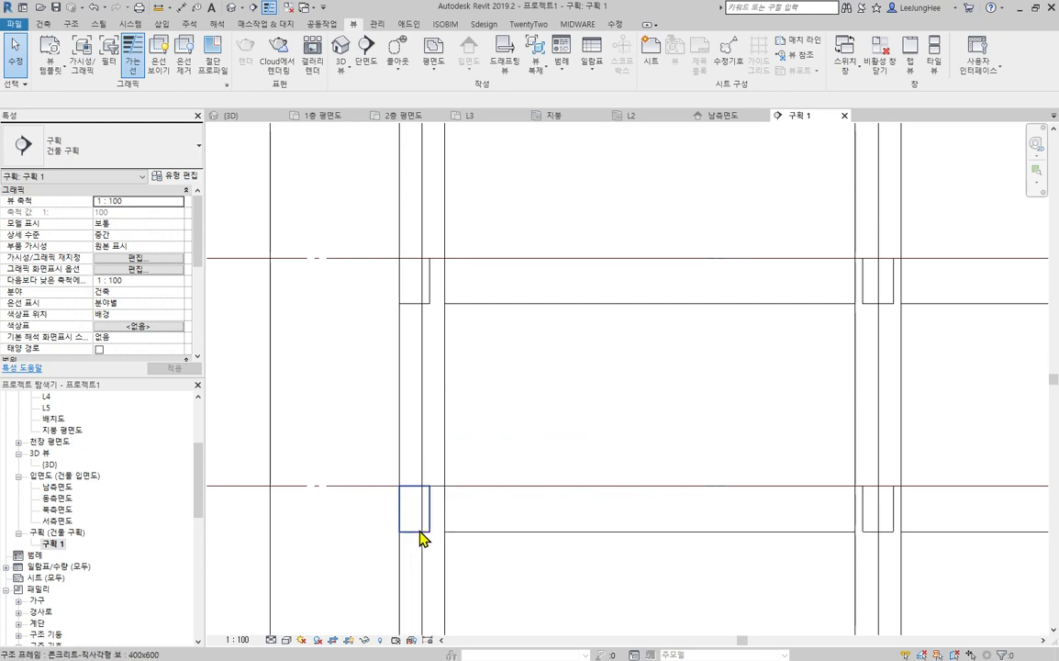
scroll(554, 496, down, 5)
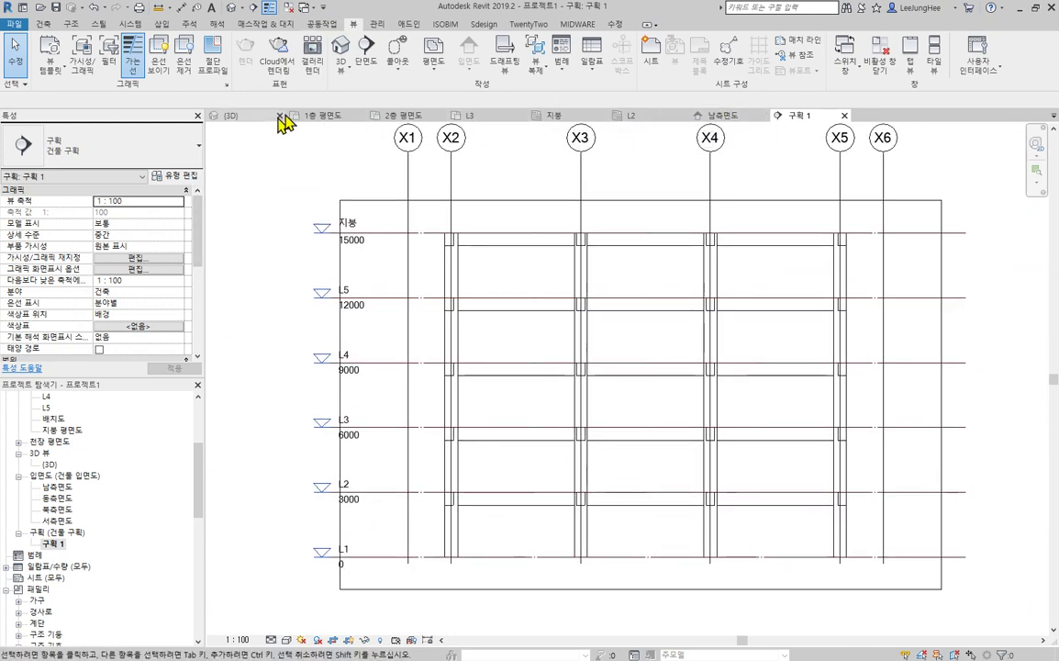
Step: Move the section line in 2층 평면도 onto the girders along grid Y3 and examine the cut columns in section 구획 1
click(402, 117)
scroll(734, 469, up, 3)
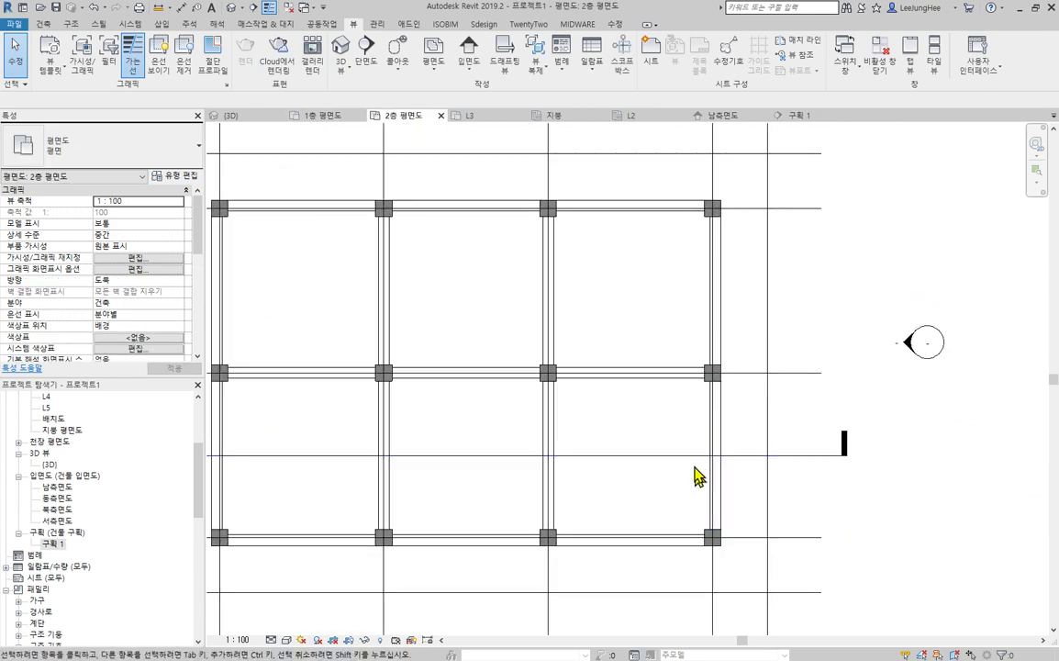
click(690, 456)
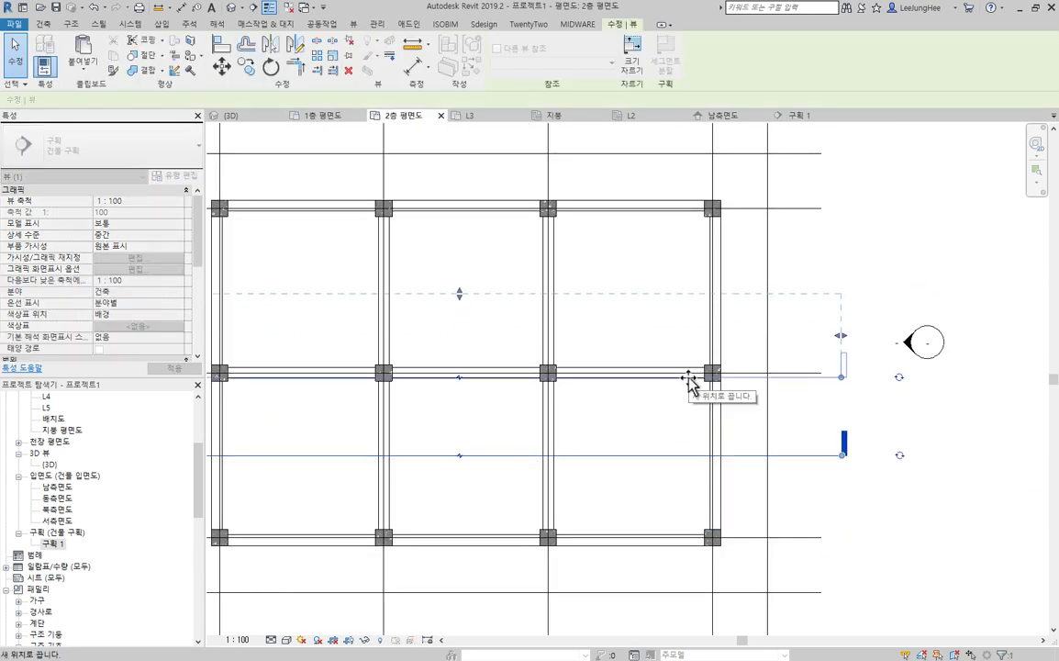
drag(688, 376, 688, 374)
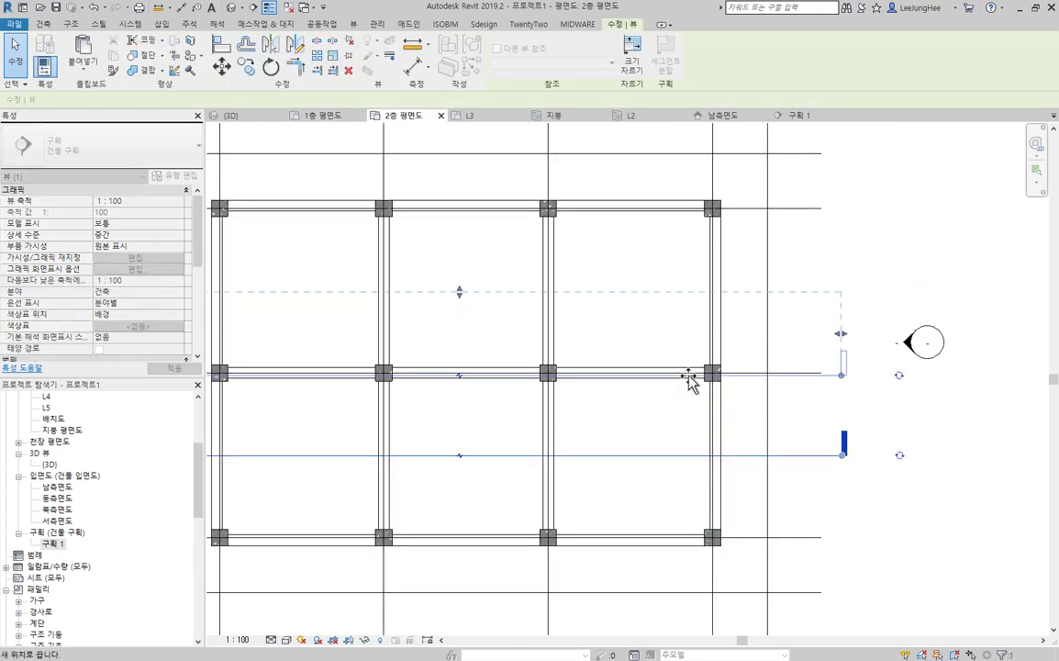
click(794, 116)
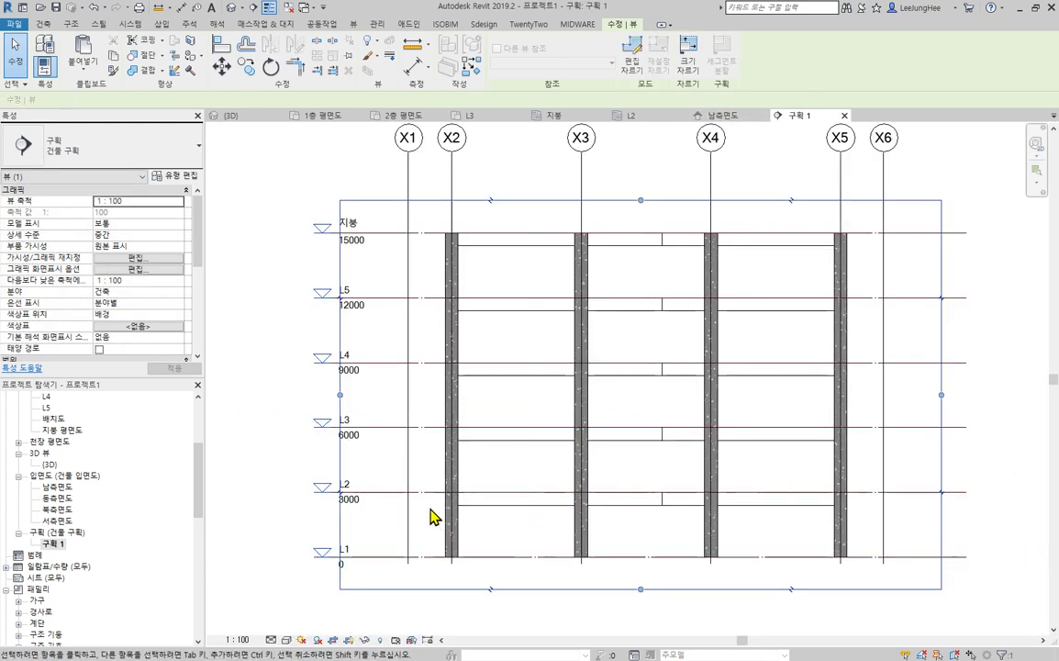
scroll(434, 517, up, 3)
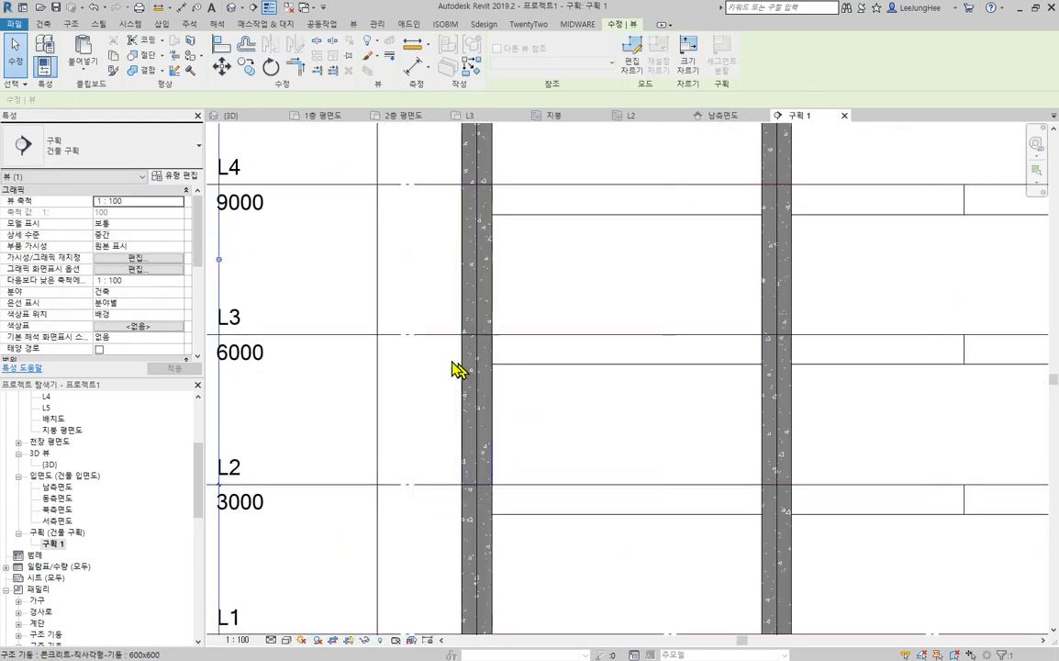
click(647, 454)
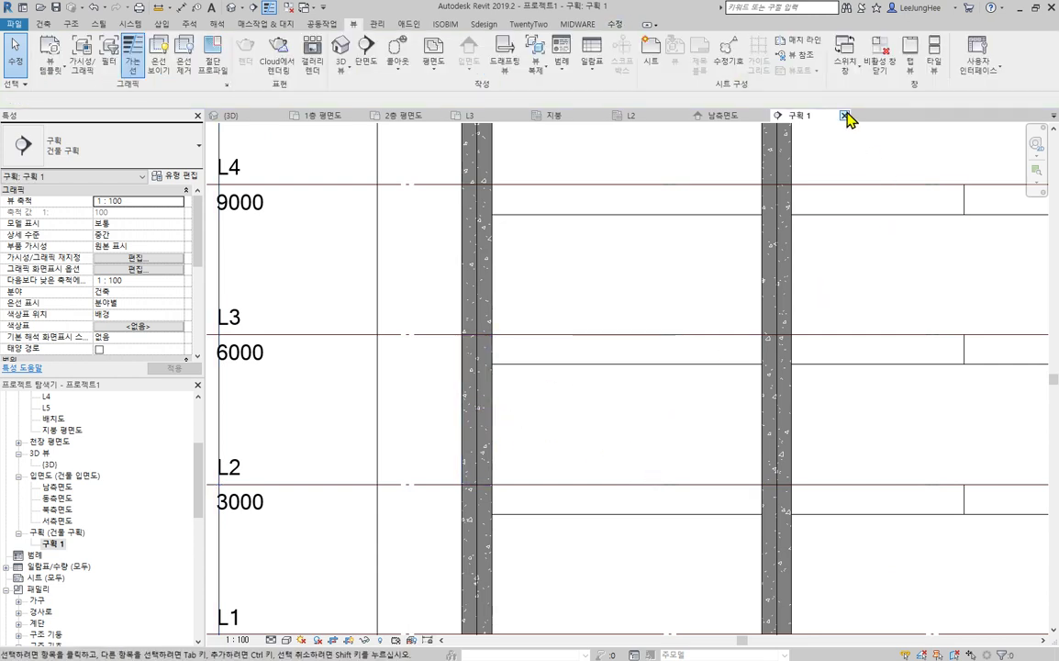
Step: Close the section view, move the section line back between grids Y2 and Y3 in 2층 평면도, and reopen section 구획 1
click(845, 116)
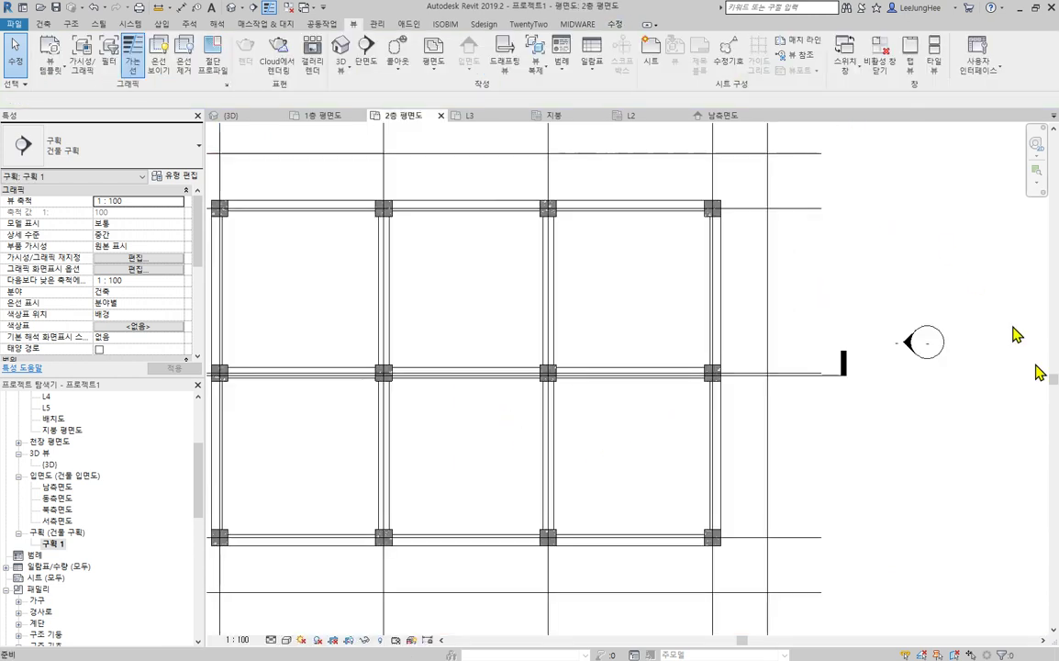
click(835, 380)
click(938, 539)
scroll(607, 482, down, 1)
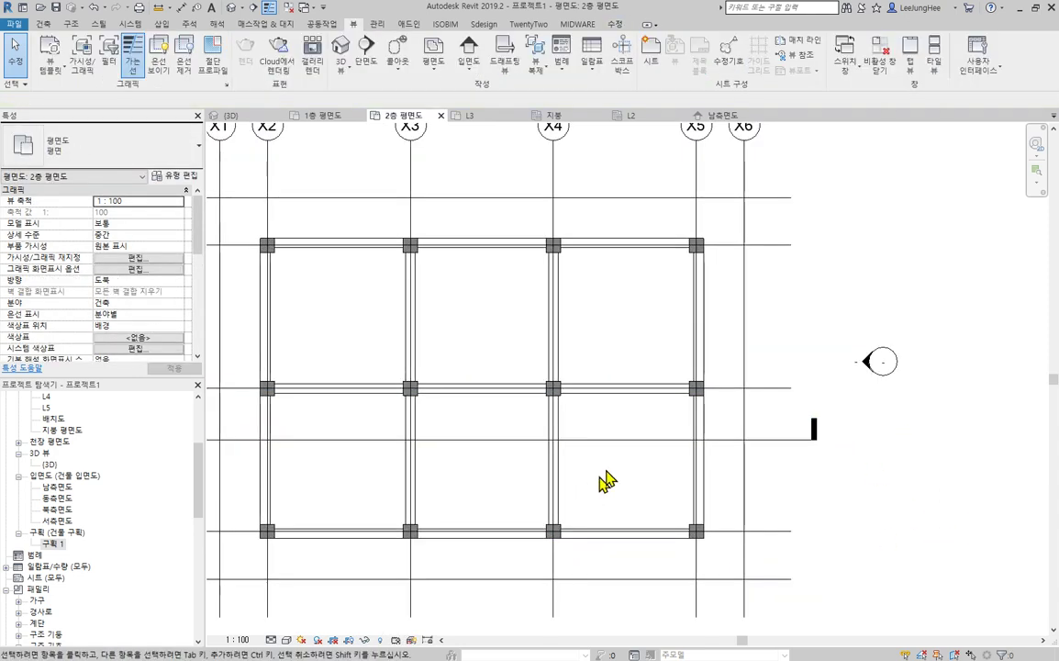
middle_drag(607, 471, 713, 444)
click(53, 544)
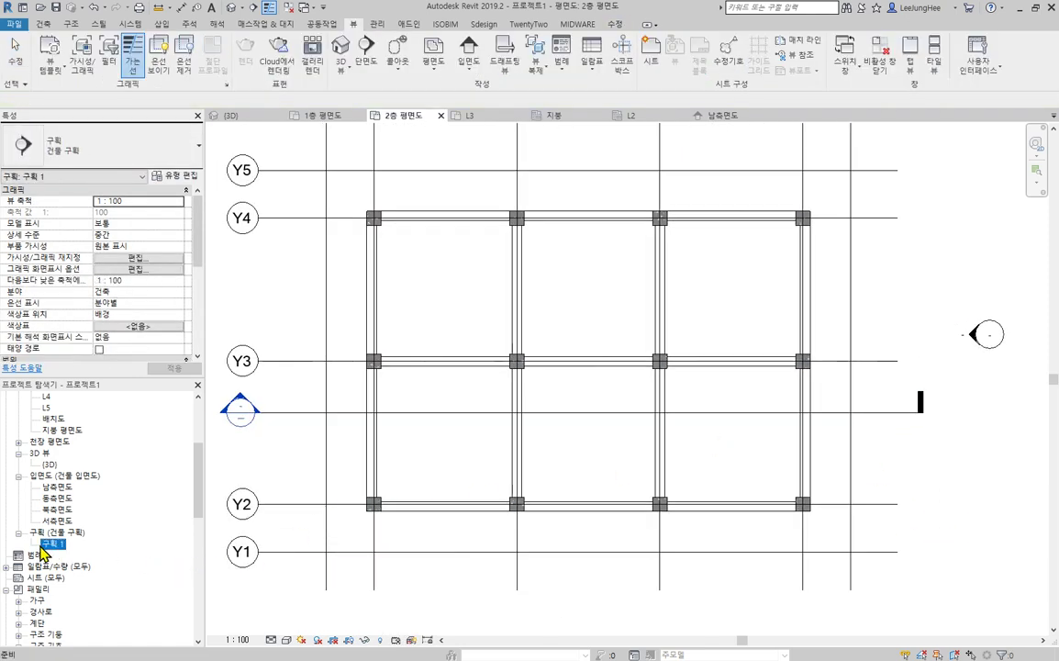
double_click(53, 548)
Step: Assign the structural material 콘크리트 - 현장타설 콘크리트 to the cut L3 girder at grid X2
scroll(449, 472, up, 3)
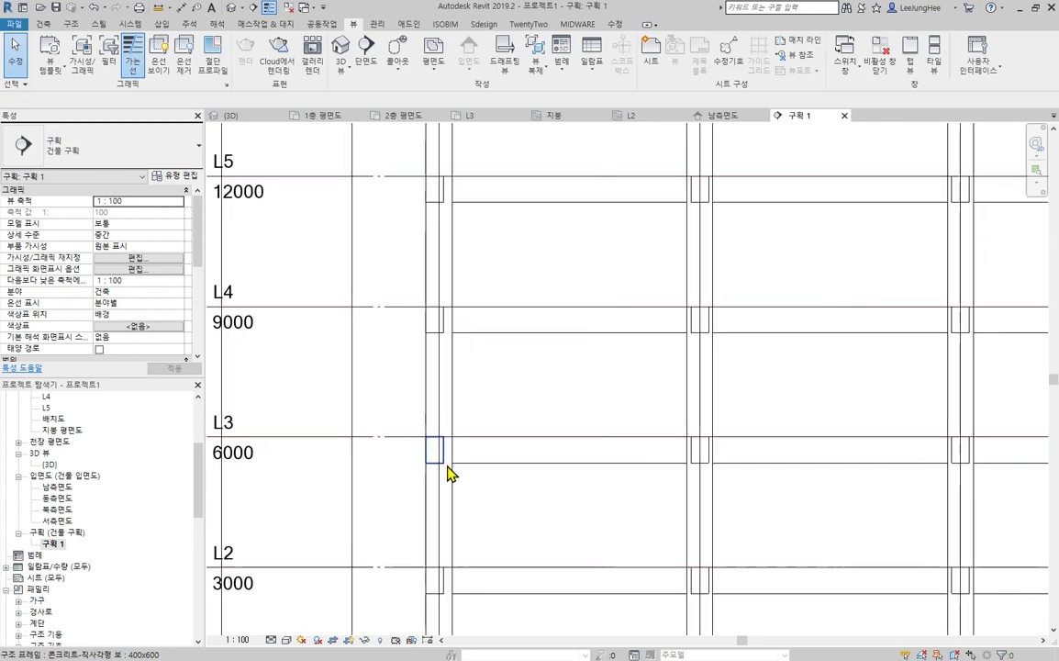
middle_drag(448, 472, 687, 385)
scroll(514, 367, up, 2)
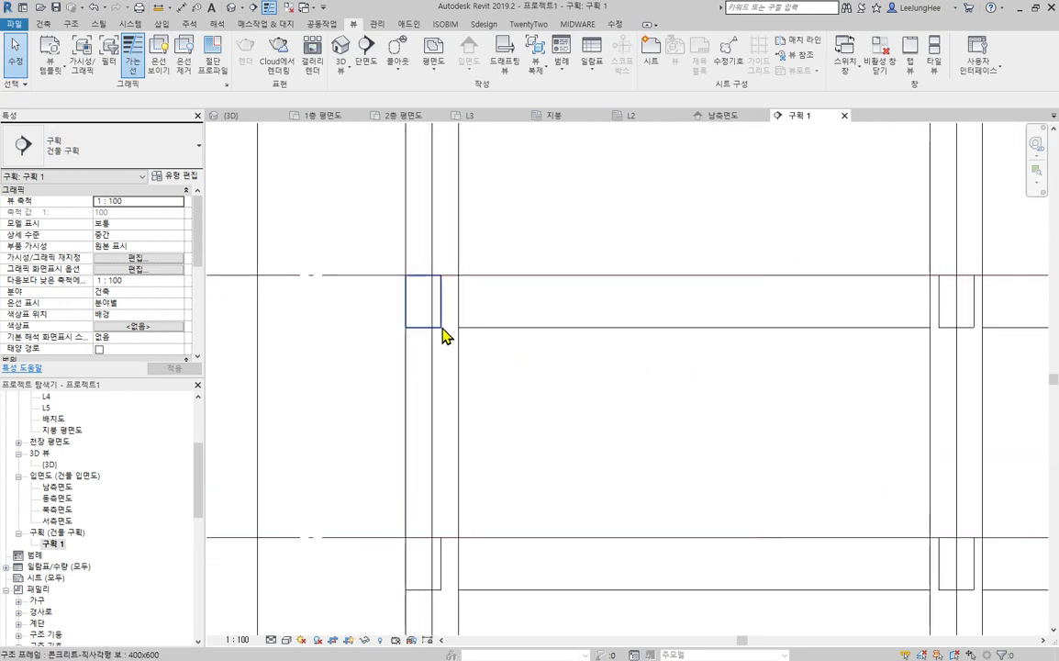
click(435, 321)
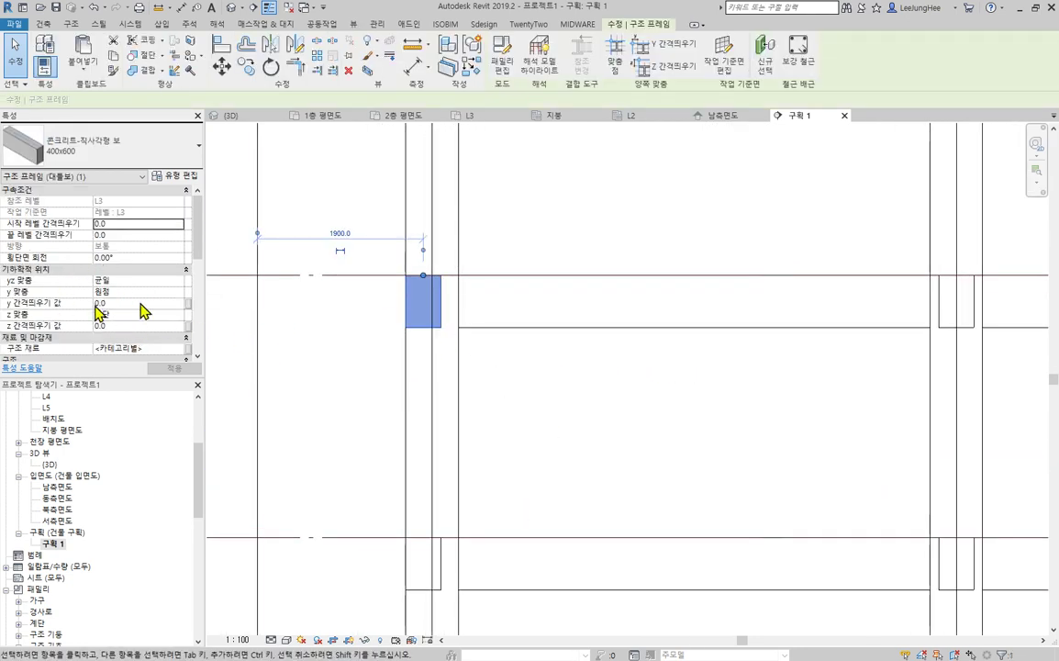
scroll(136, 316, down, 2)
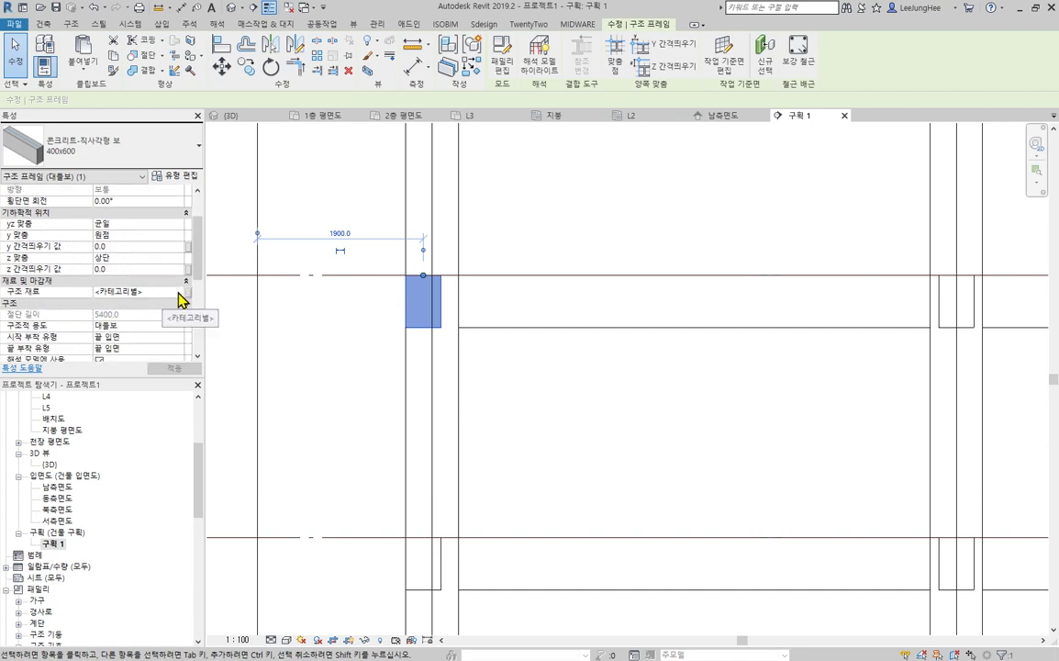
click(179, 294)
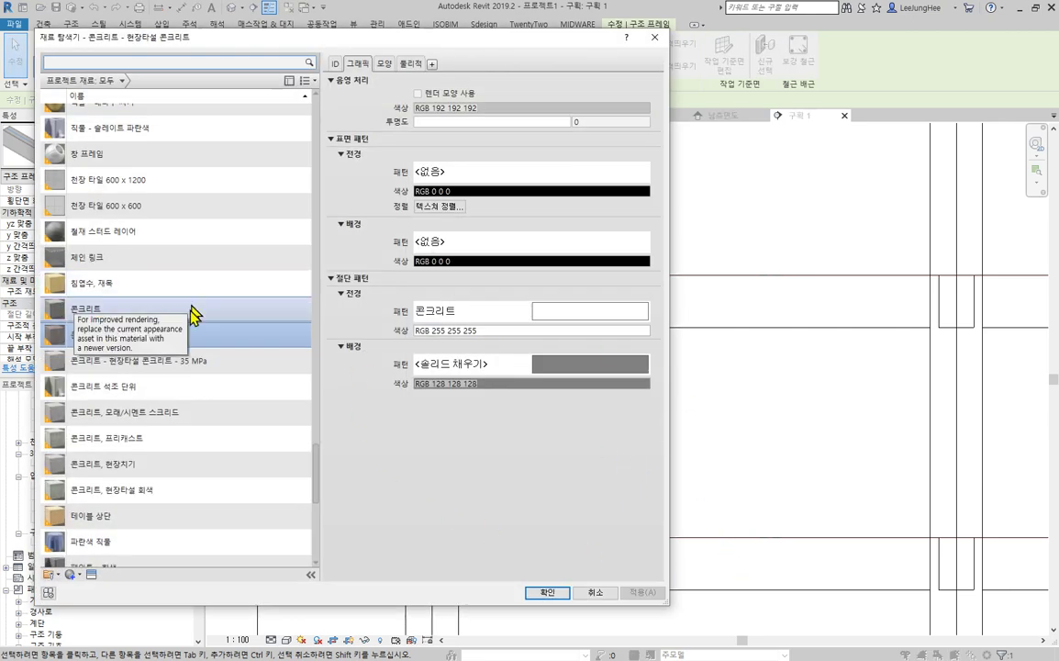
scroll(274, 349, up, 1)
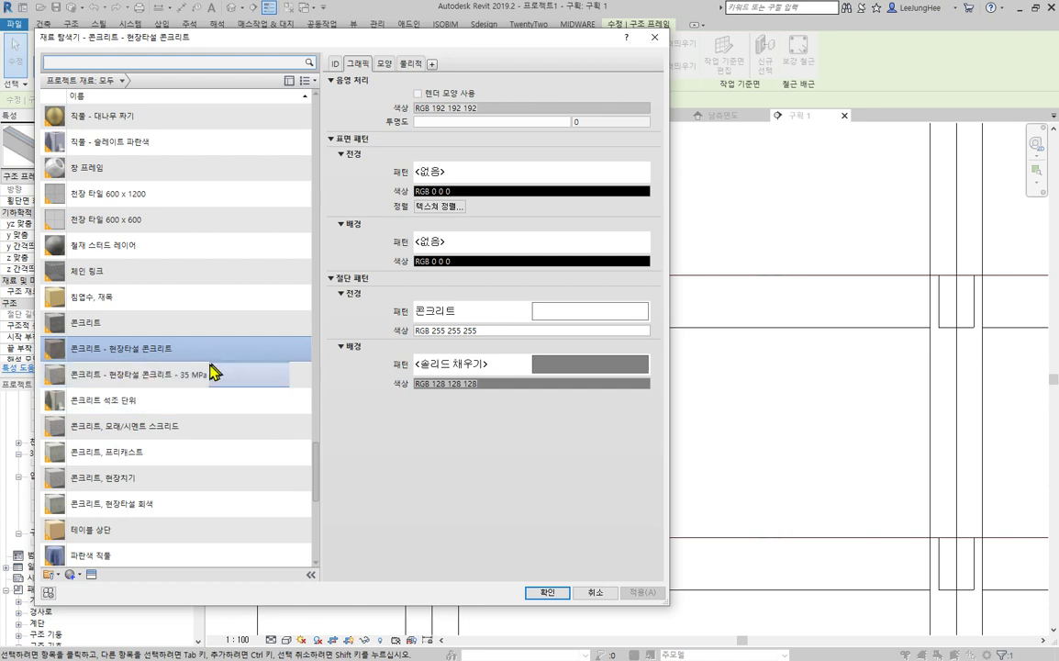
click(224, 371)
click(247, 348)
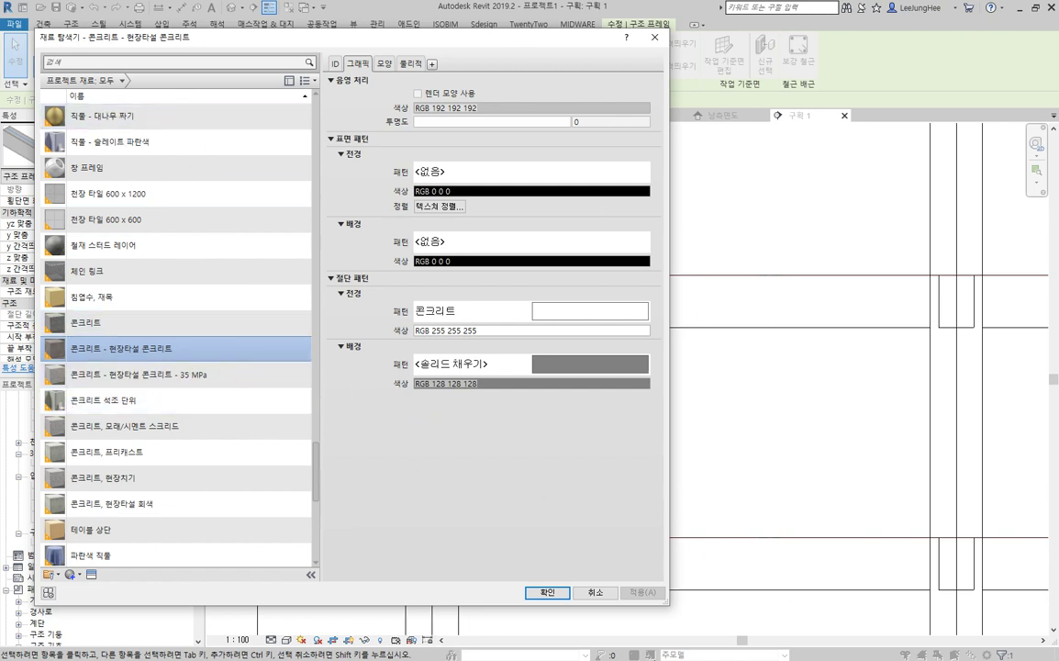
click(545, 593)
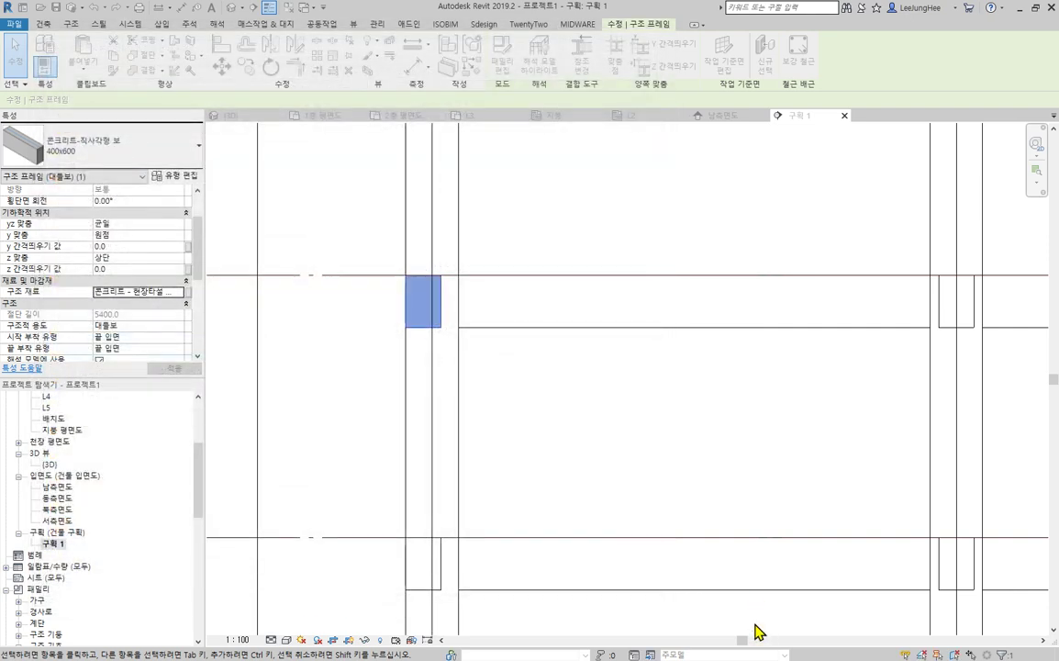
click(678, 445)
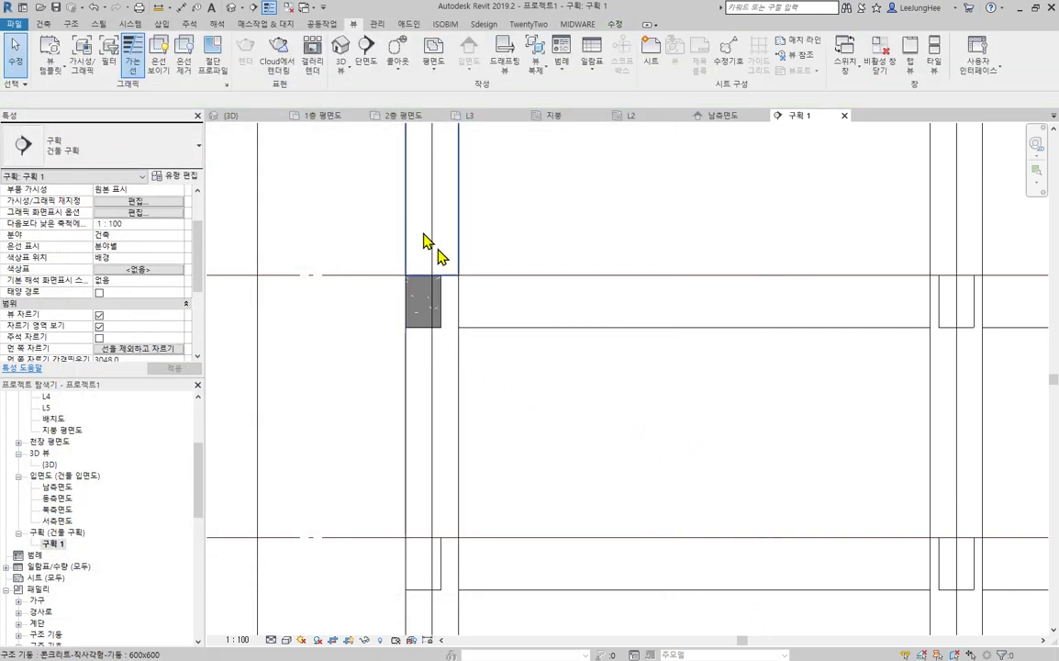
scroll(647, 349, down, 2)
middle_drag(693, 394, 614, 396)
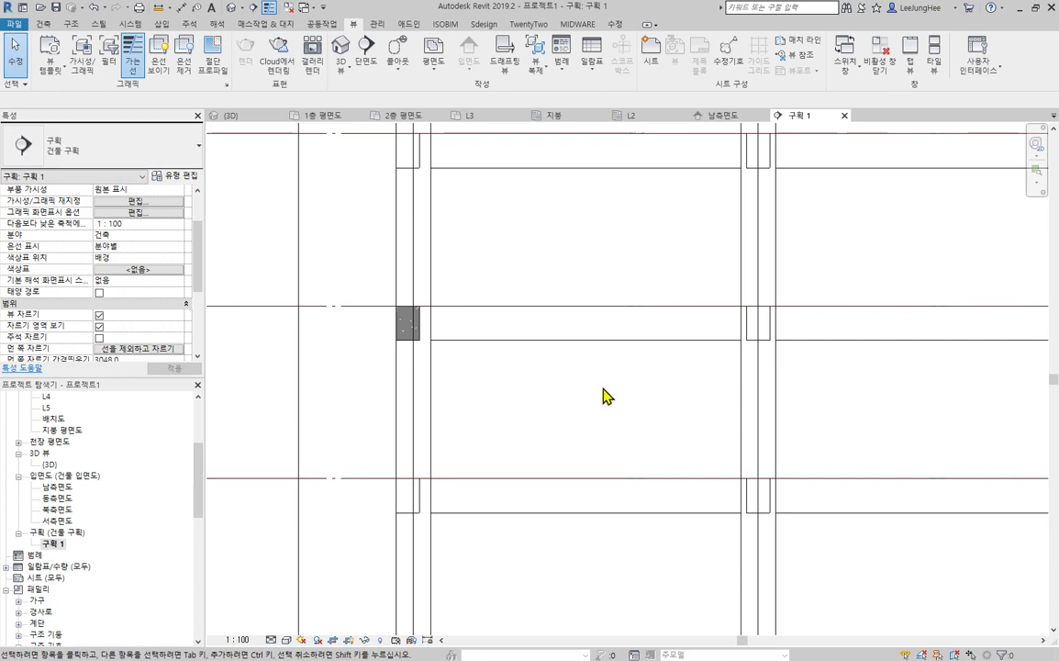
Step: Compare the structural material of the L2 and L3 girders at grid X2 and check the 400x600 type properties for a material parameter
click(406, 517)
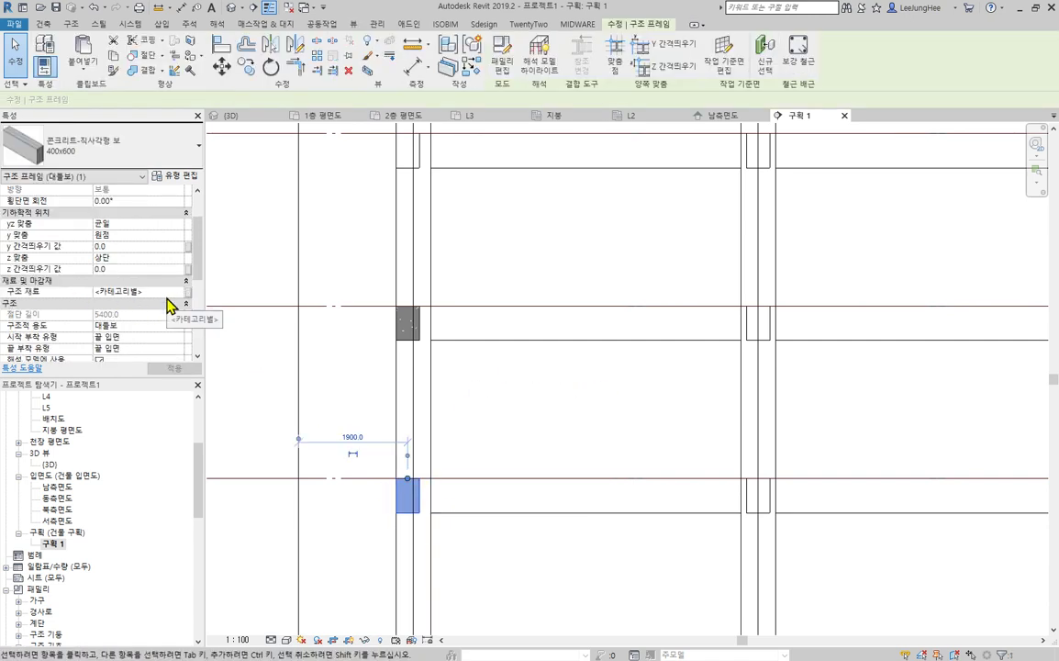
click(412, 332)
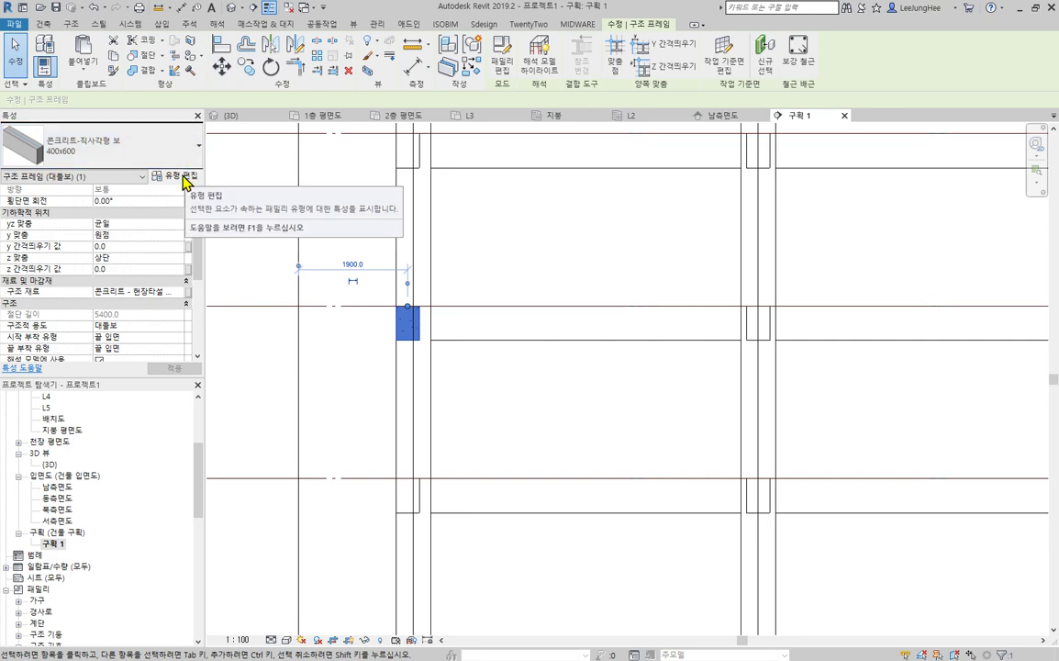
click(180, 176)
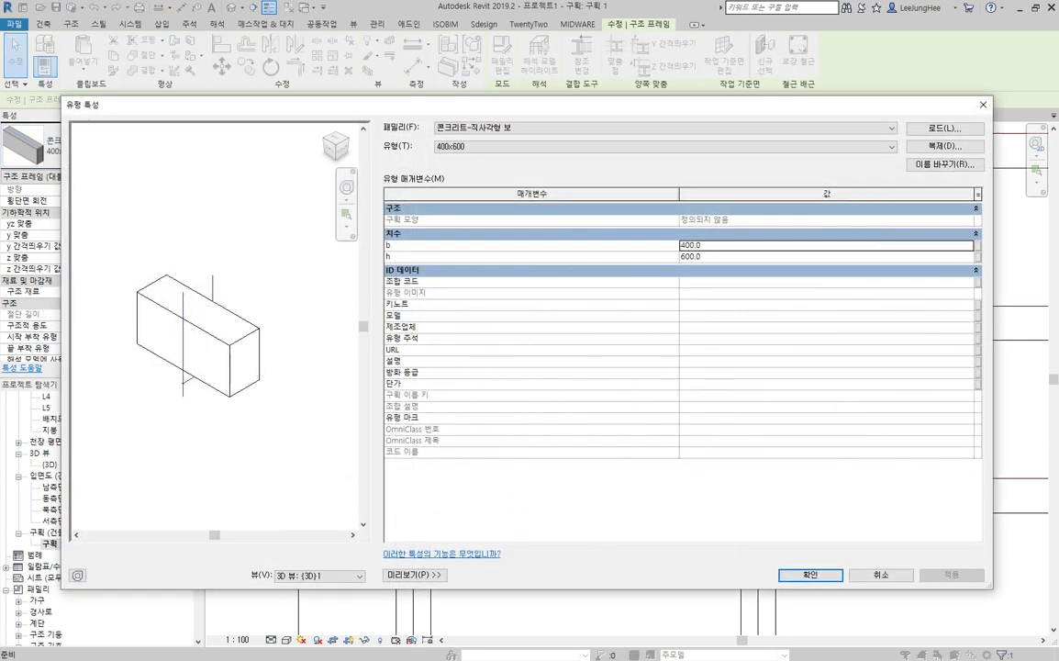
click(888, 580)
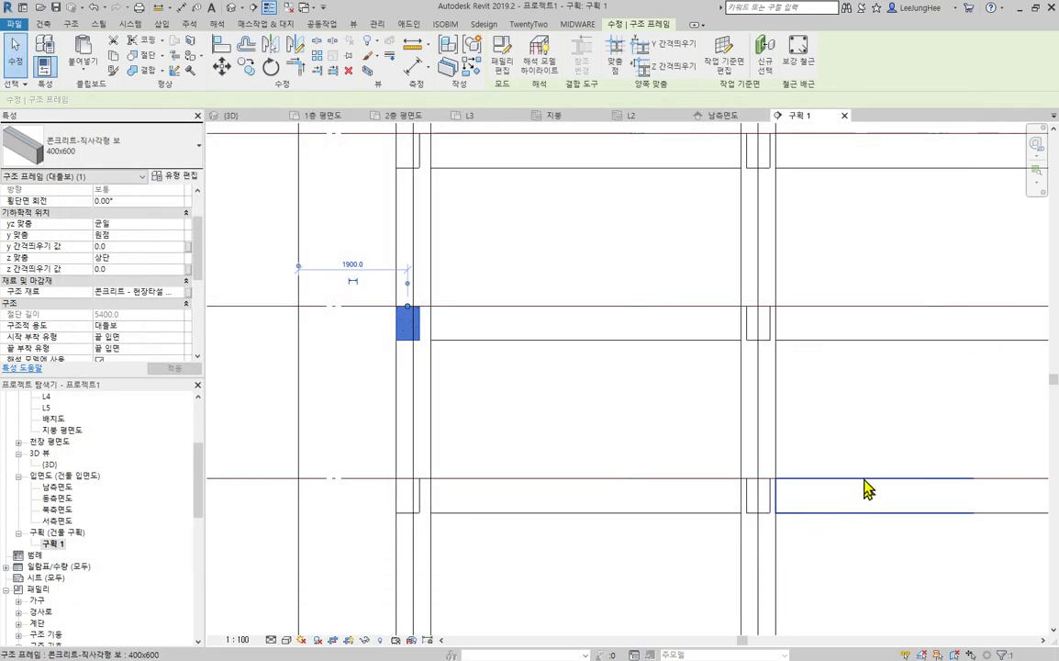
click(868, 443)
Step: Dismiss the project save reminder without saving and switch from section 구획 1 to the {3D} view
scroll(616, 408, down, 3)
middle_drag(624, 410, 512, 446)
scroll(574, 396, down, 1)
scroll(501, 428, down, 1)
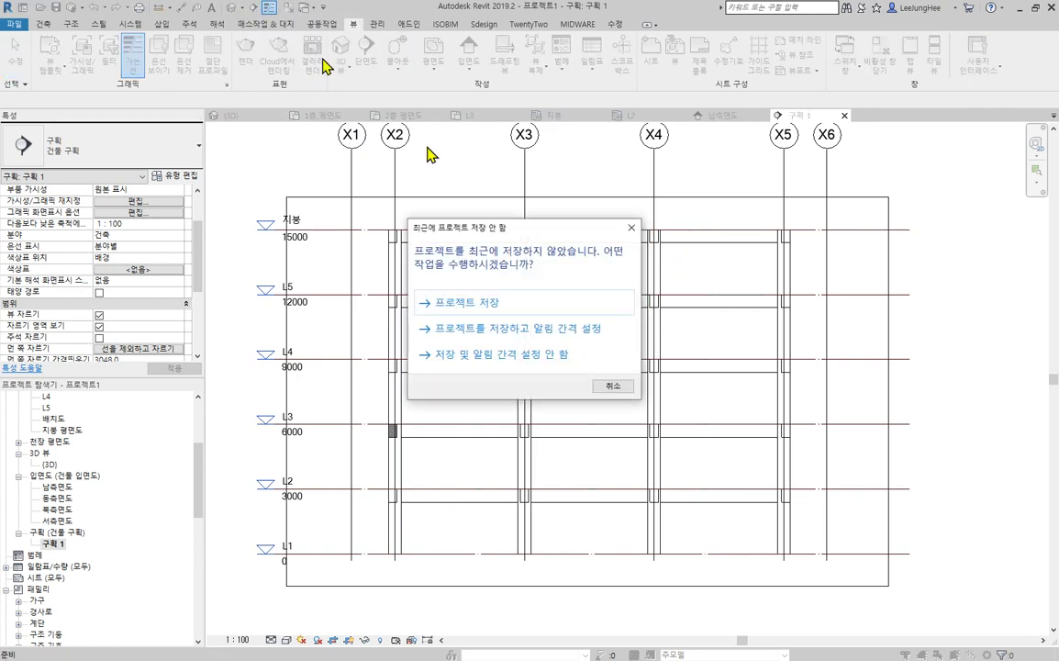
click(613, 386)
scroll(518, 465, up, 3)
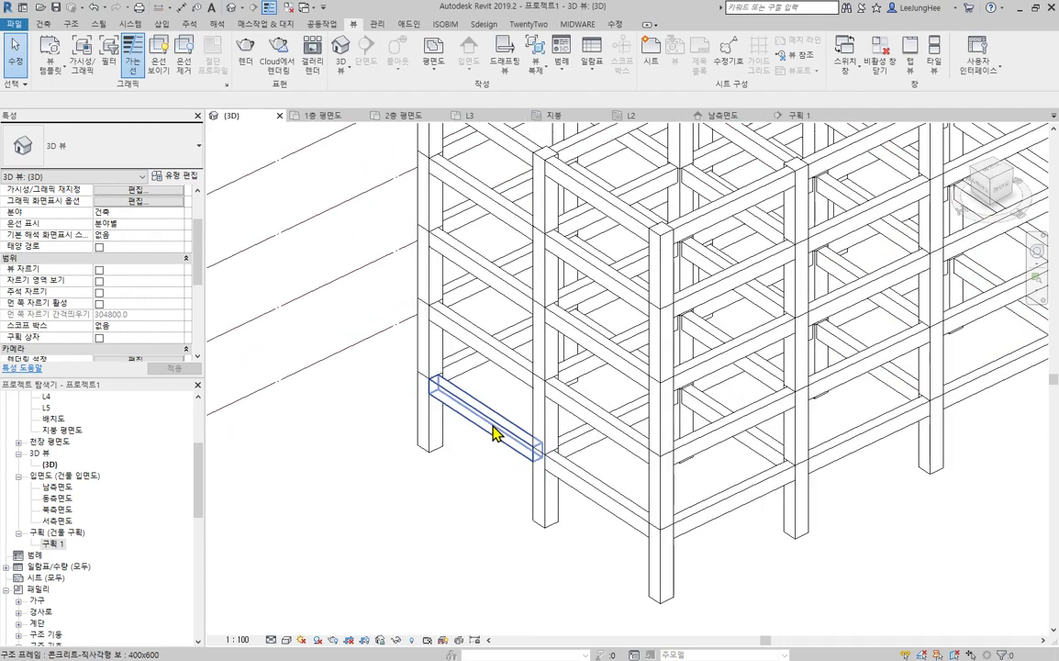
Step: Select all instances of the 400x600 concrete girder type visible in the {3D} view, and clear the selection
click(493, 433)
scroll(441, 542, down, 5)
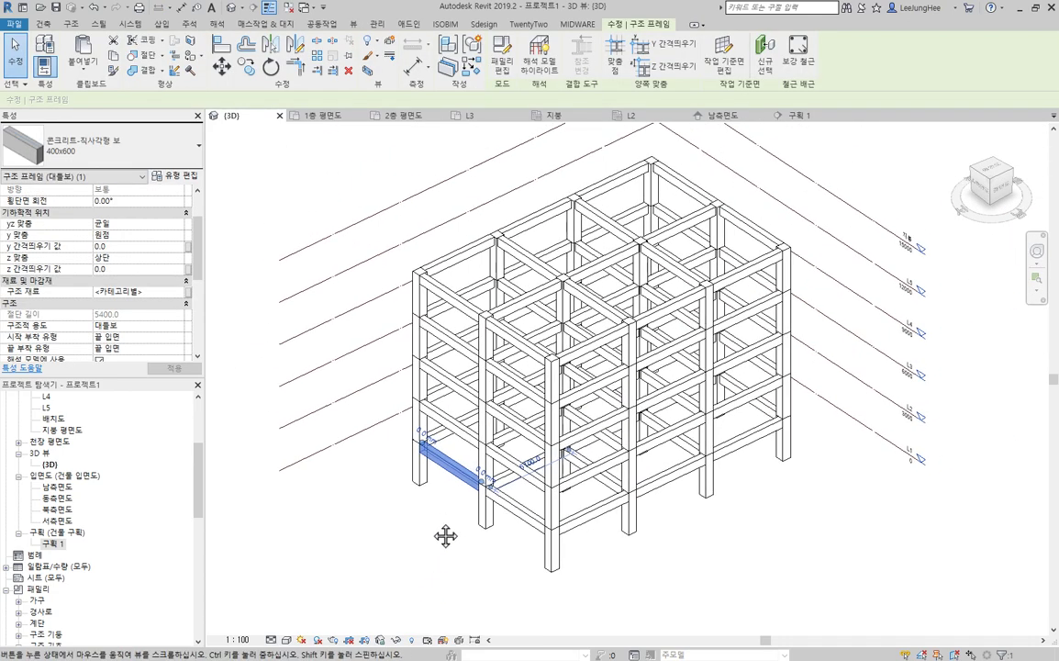
key(Escape)
click(452, 484)
right_click(451, 482)
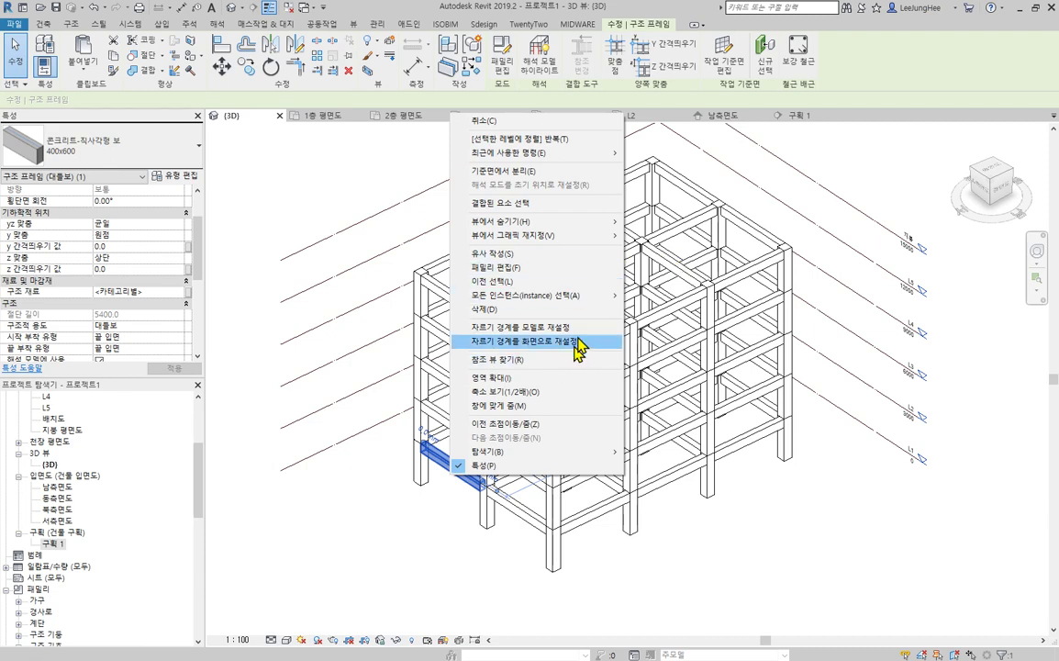
mouse_move(516, 298)
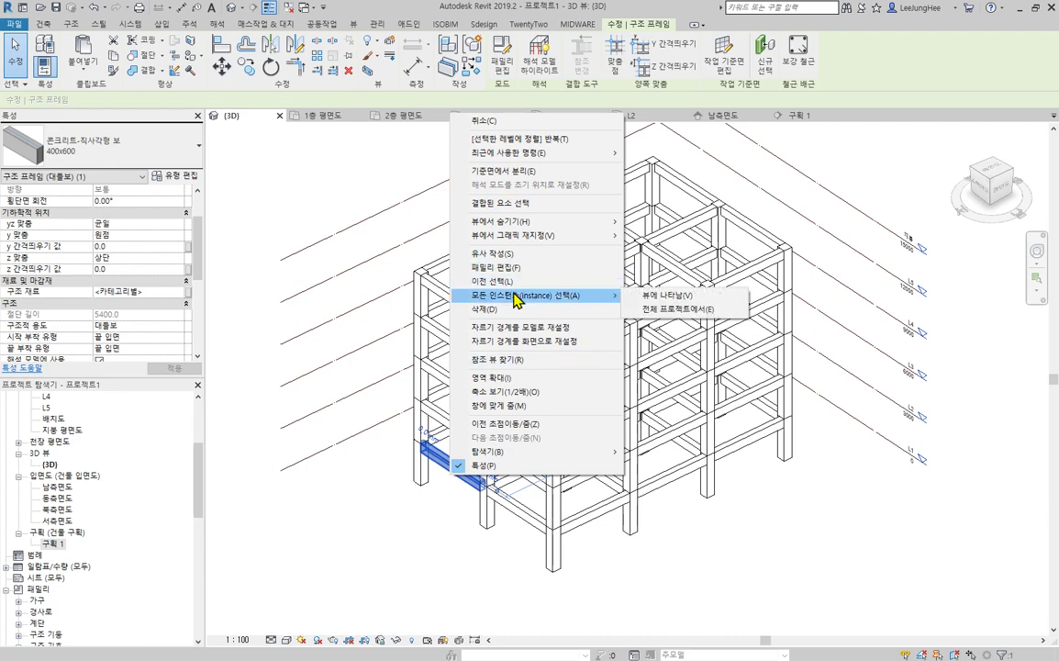
click(676, 296)
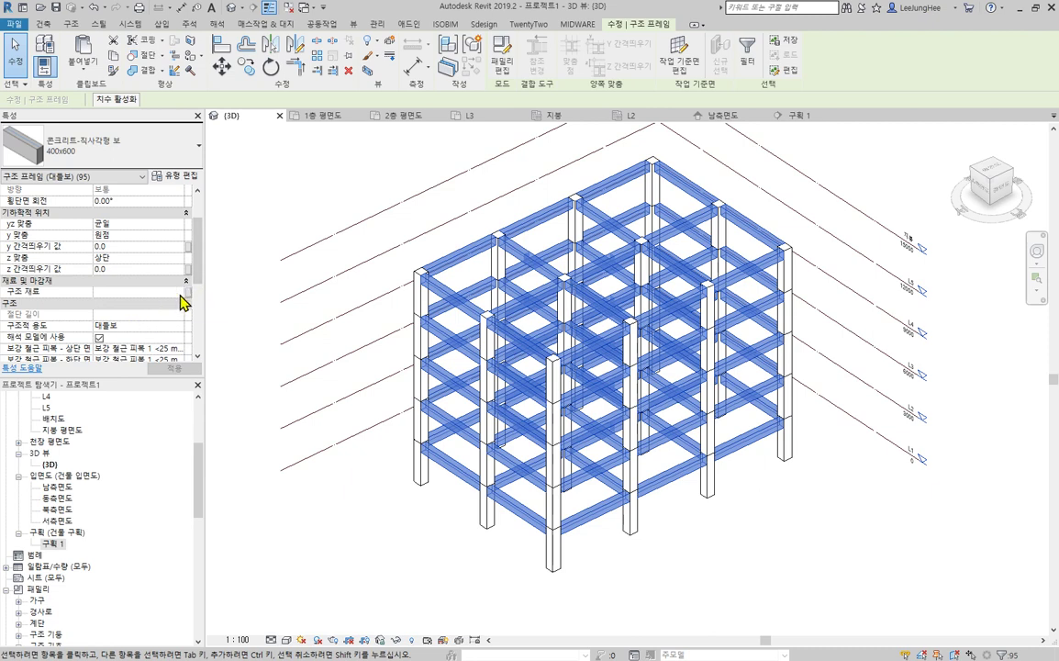
click(796, 568)
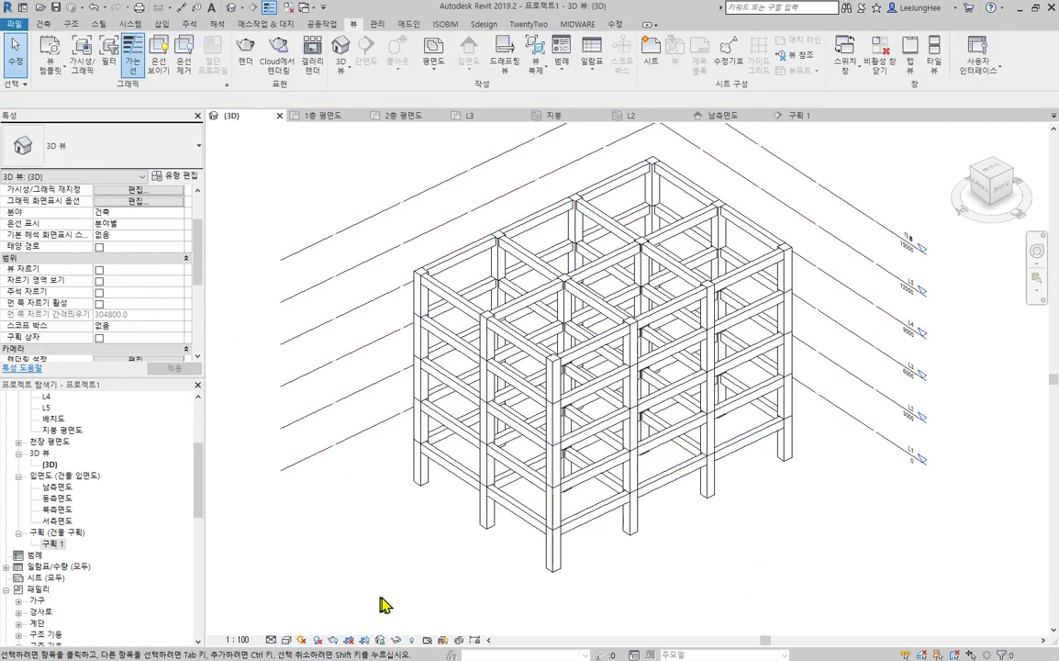
Step: Select the whole structure in the {3D} view and filter the selection down to 구조 프레임 (대들보) only
drag(347, 548, 835, 156)
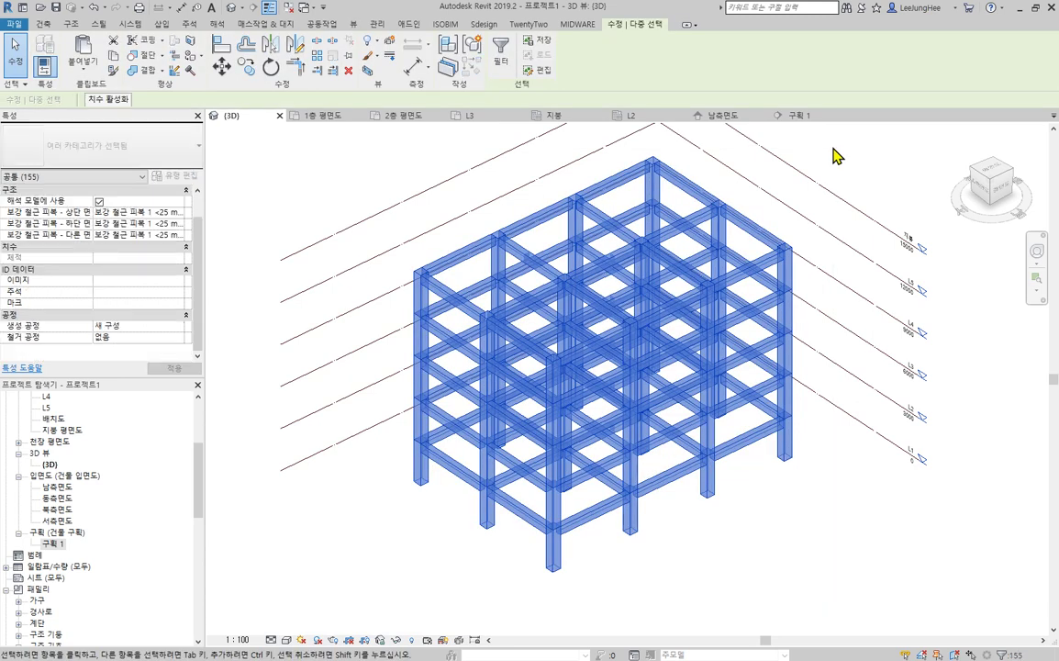
click(503, 62)
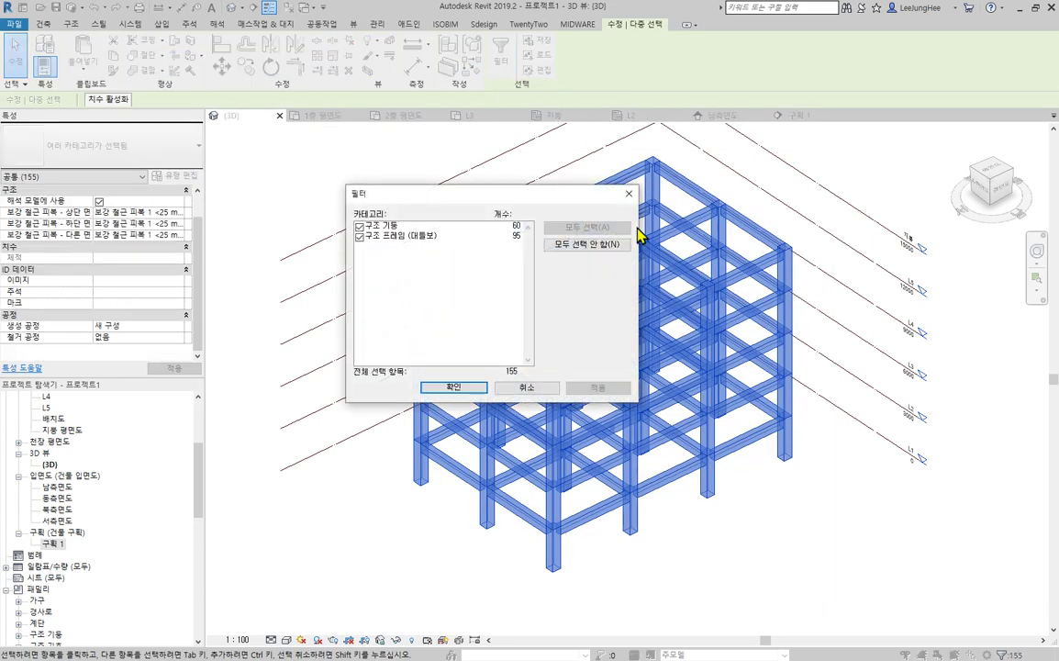
click(607, 246)
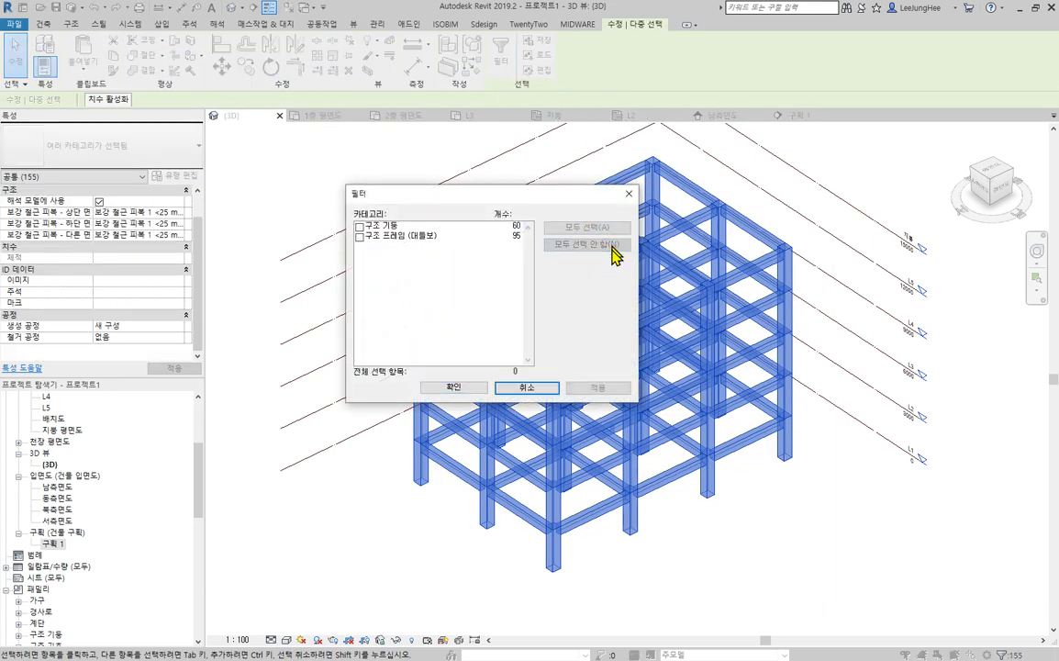
click(360, 236)
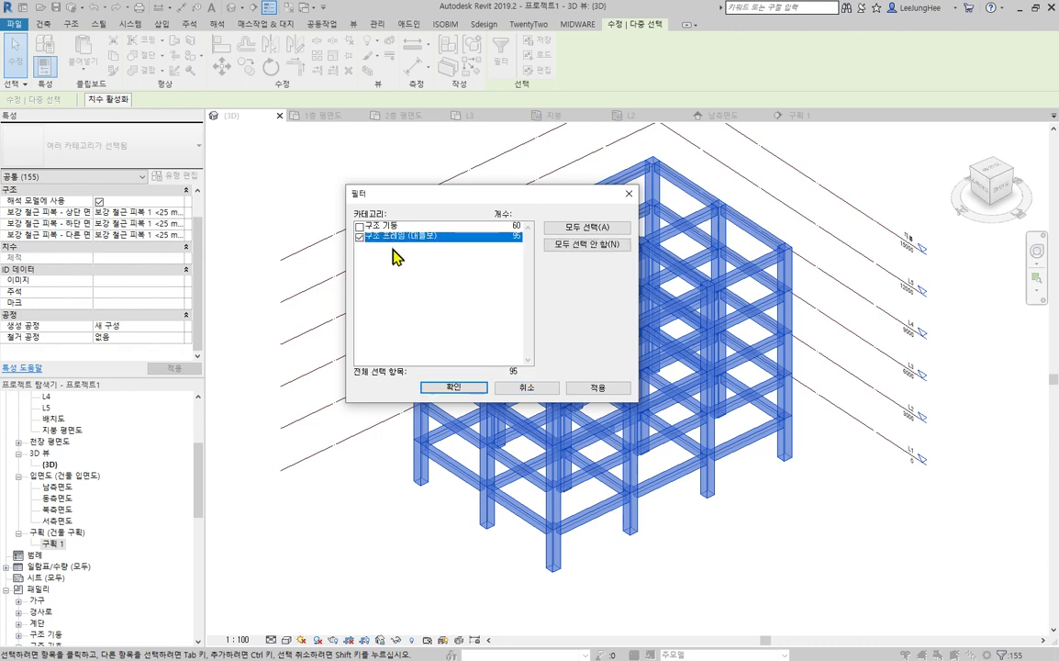
click(453, 386)
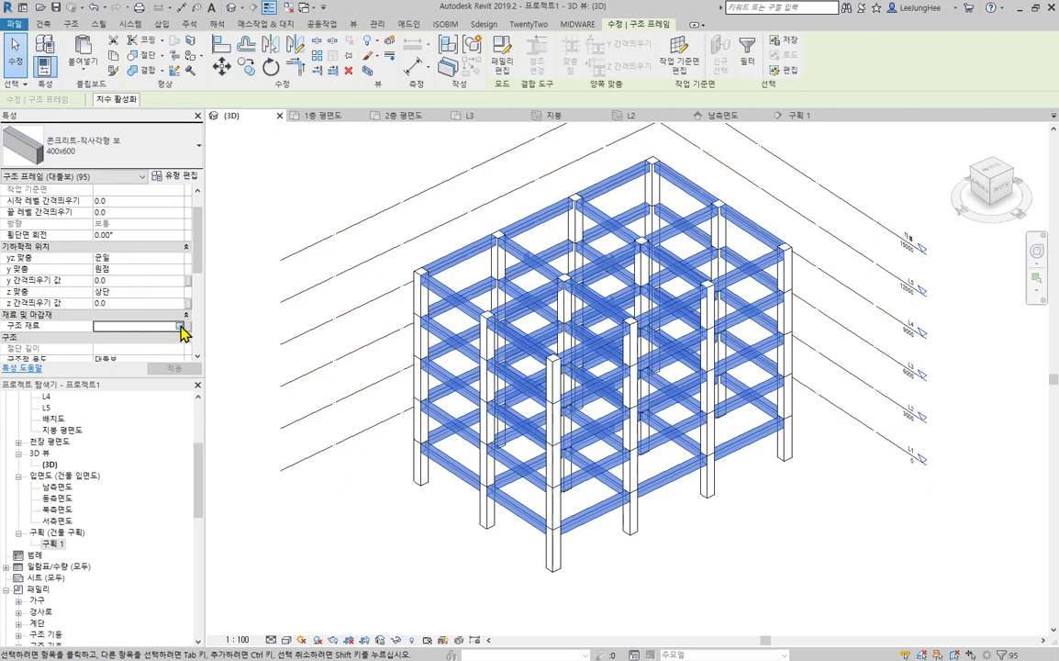
Step: Assign the structural material 콘크리트 - 현장타설 콘크리트 to all selected girders and clear the selection
click(180, 325)
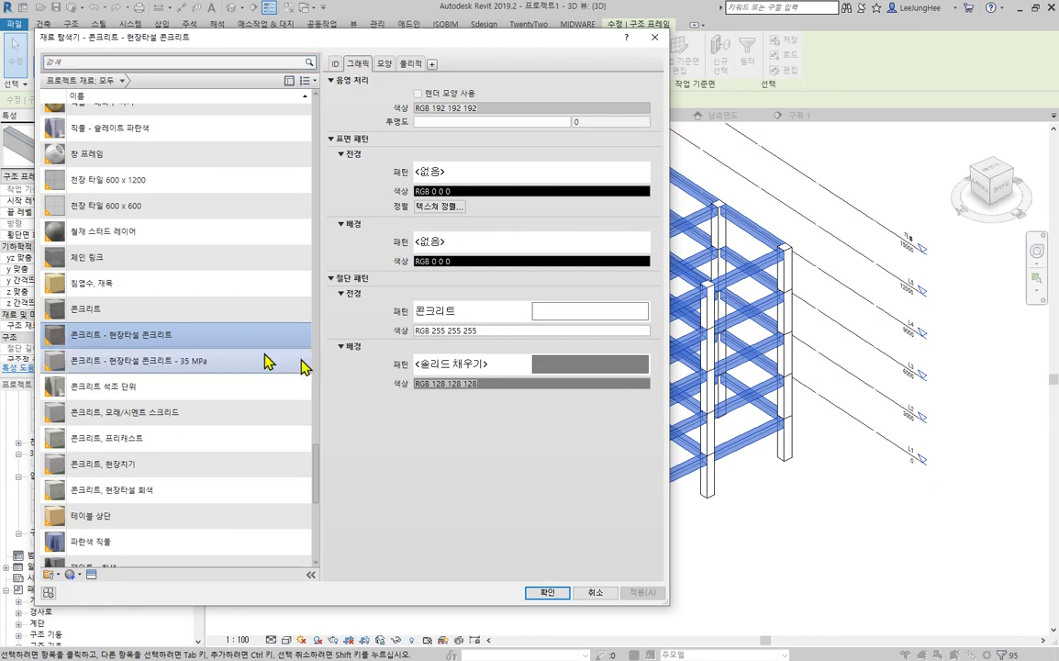
click(543, 593)
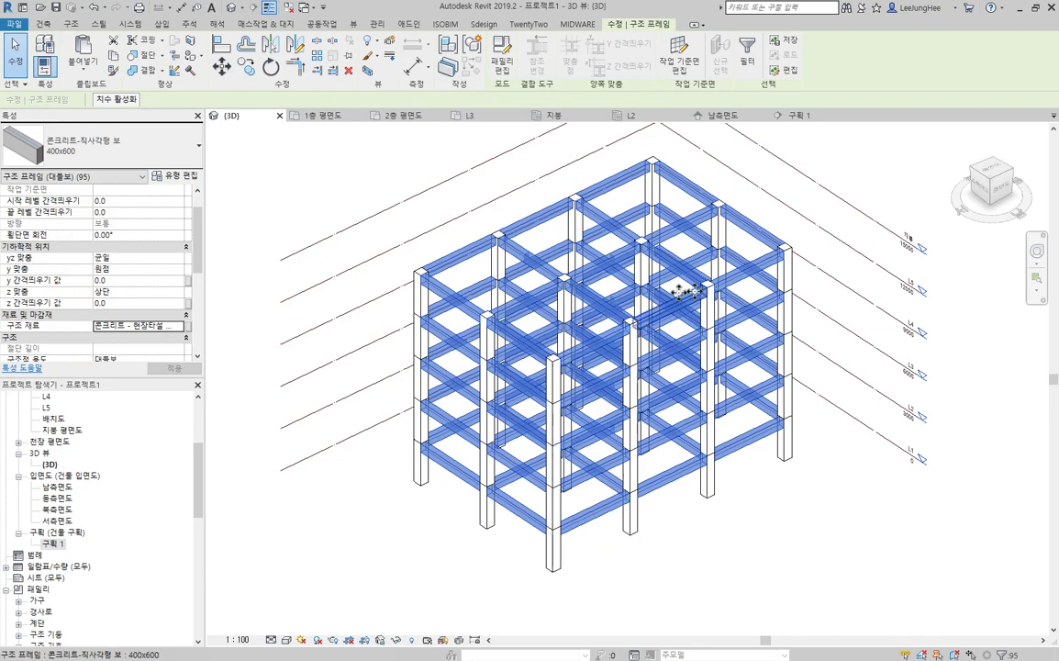
click(831, 583)
scroll(503, 290, up, 2)
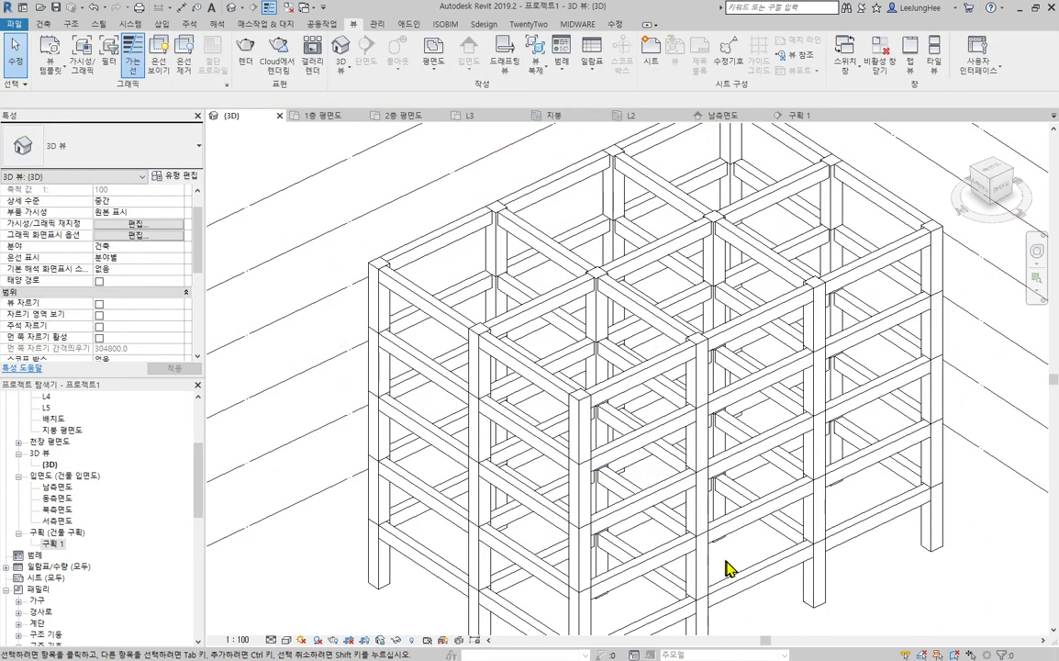
Step: Open section 구획 1 and check the cut fill of the girders on every level from L2 to 지붕
click(793, 115)
scroll(465, 534, up, 2)
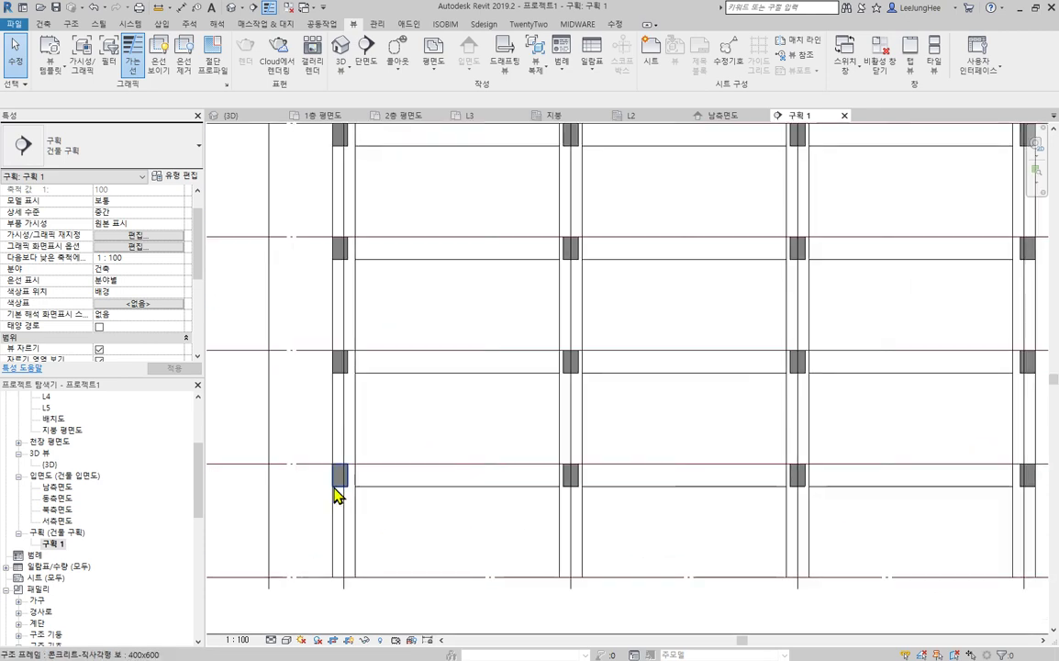
scroll(812, 385, down, 1)
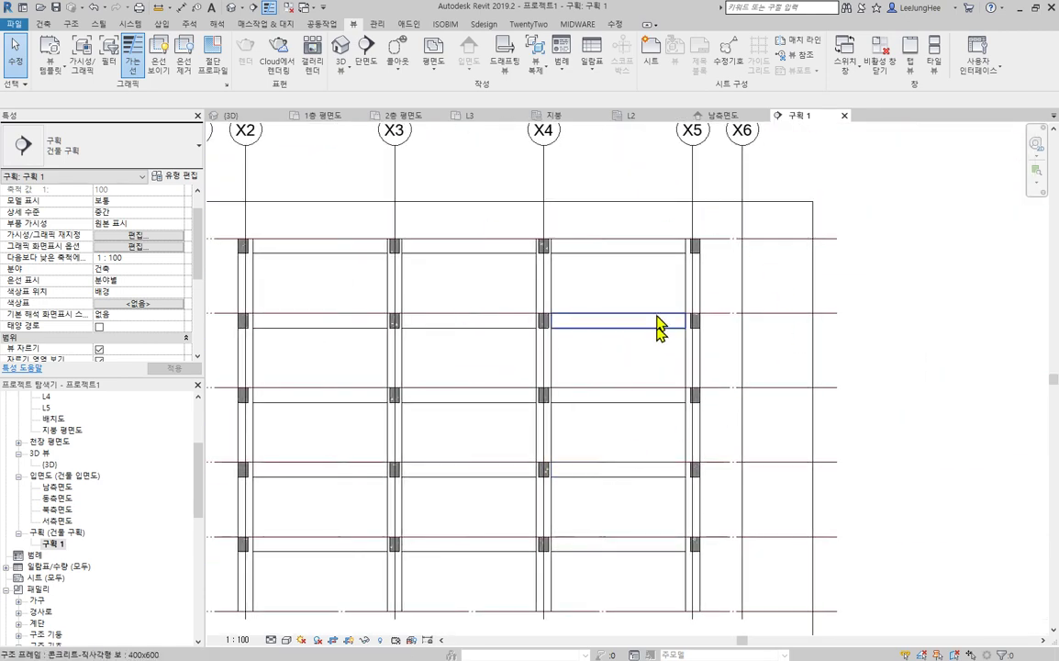
scroll(828, 265, up, 4)
scroll(835, 359, down, 4)
middle_drag(613, 425, 699, 320)
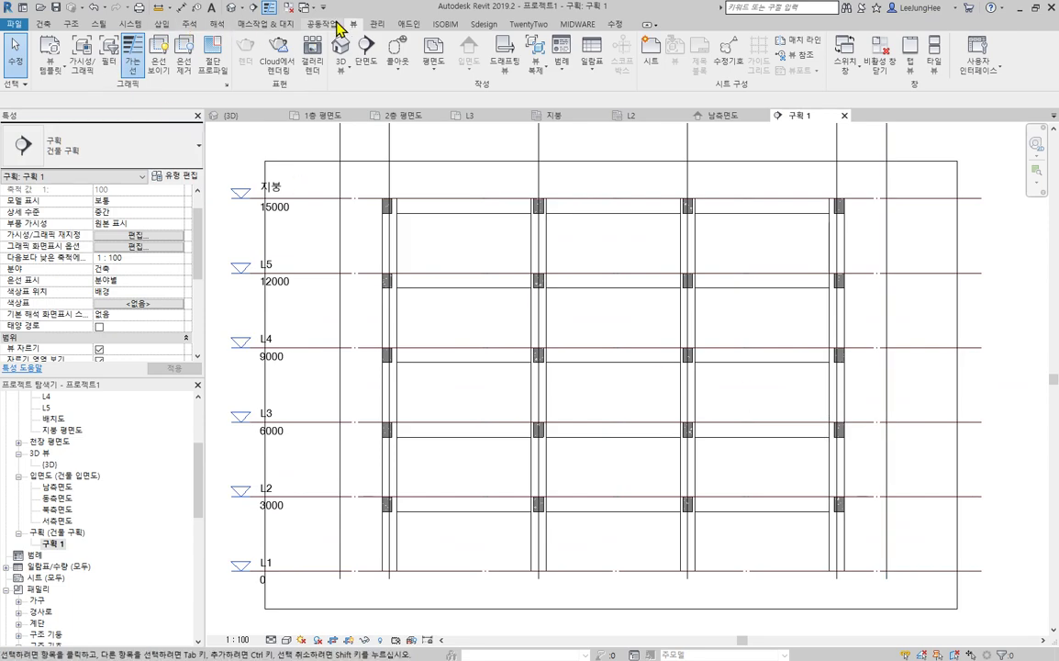
Step: Return to the {3D} view and set its visual style to 색상 일치
click(230, 8)
scroll(693, 495, down, 3)
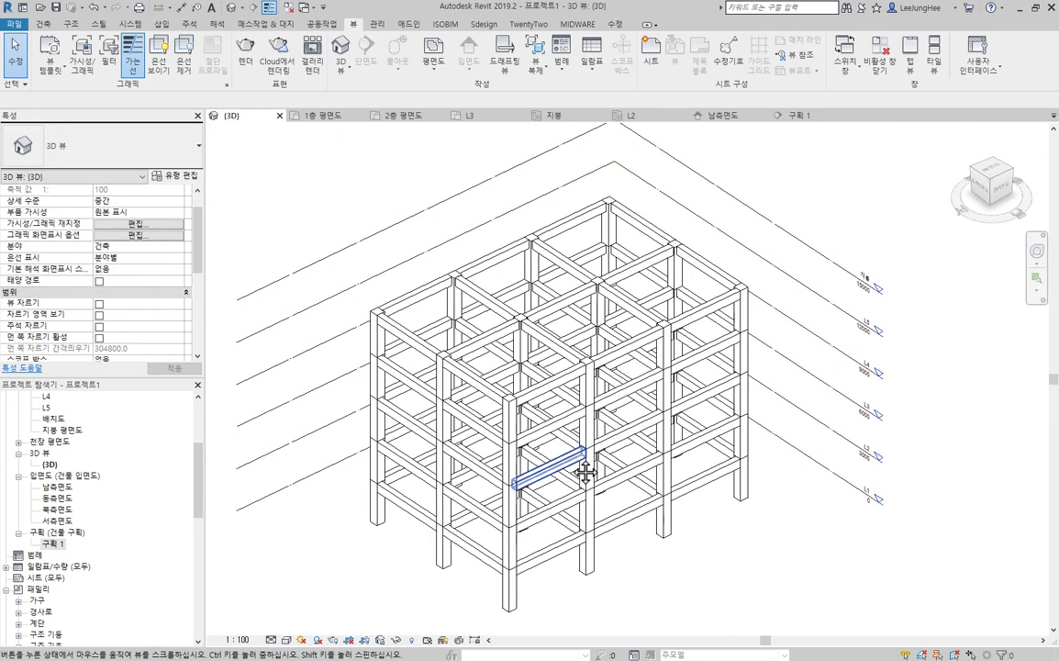
click(286, 640)
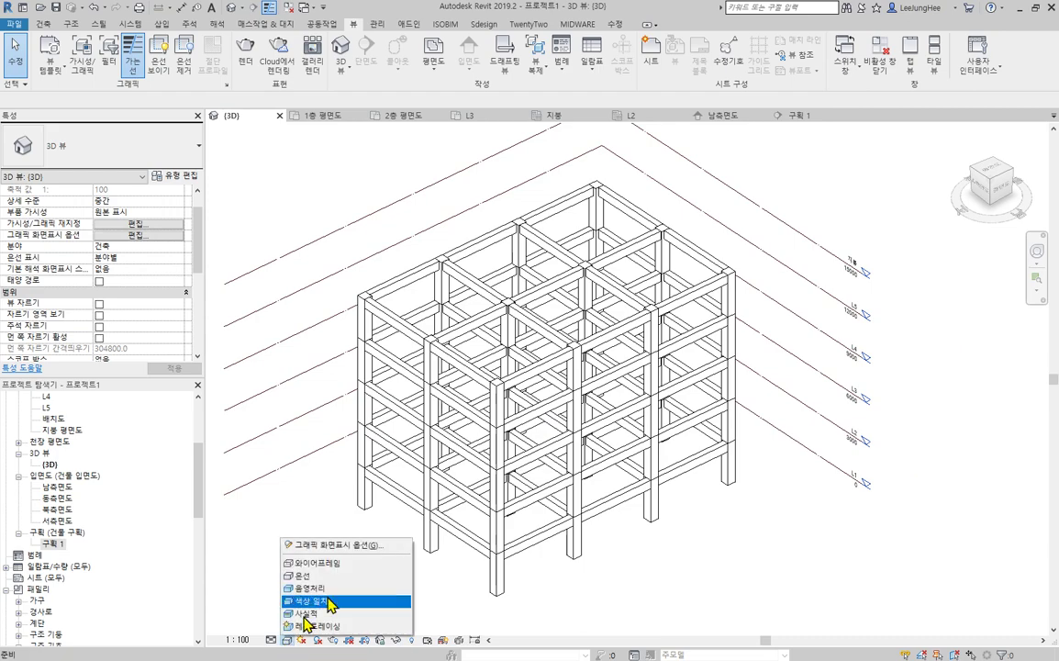
click(336, 602)
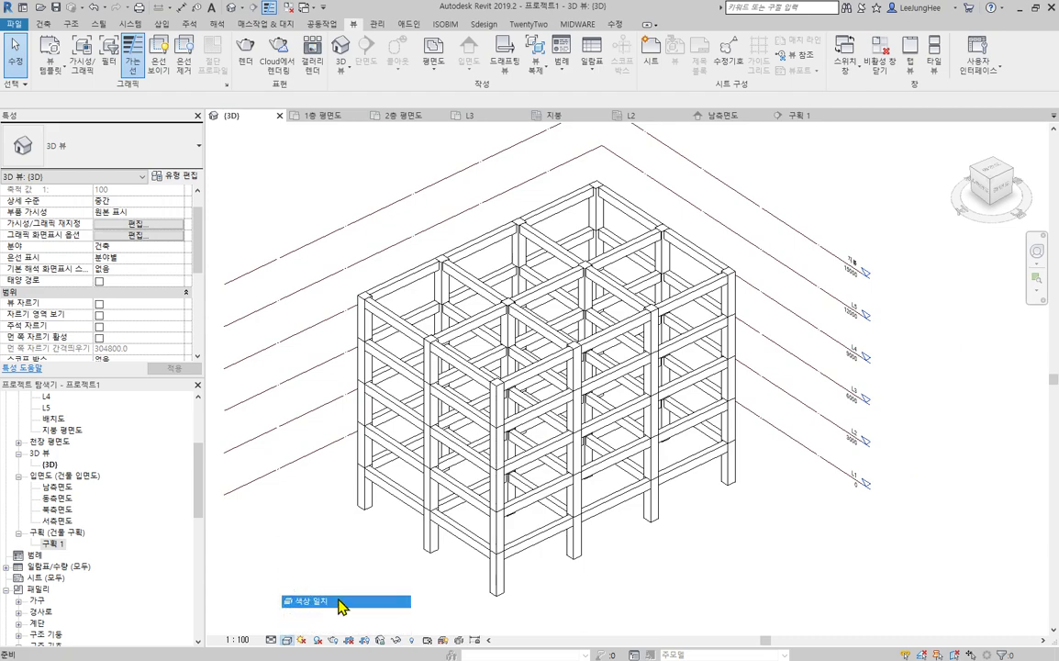
Step: Examine the concrete columns and girders of the frame in the {3D} view up close and from several angles
scroll(404, 308, up, 5)
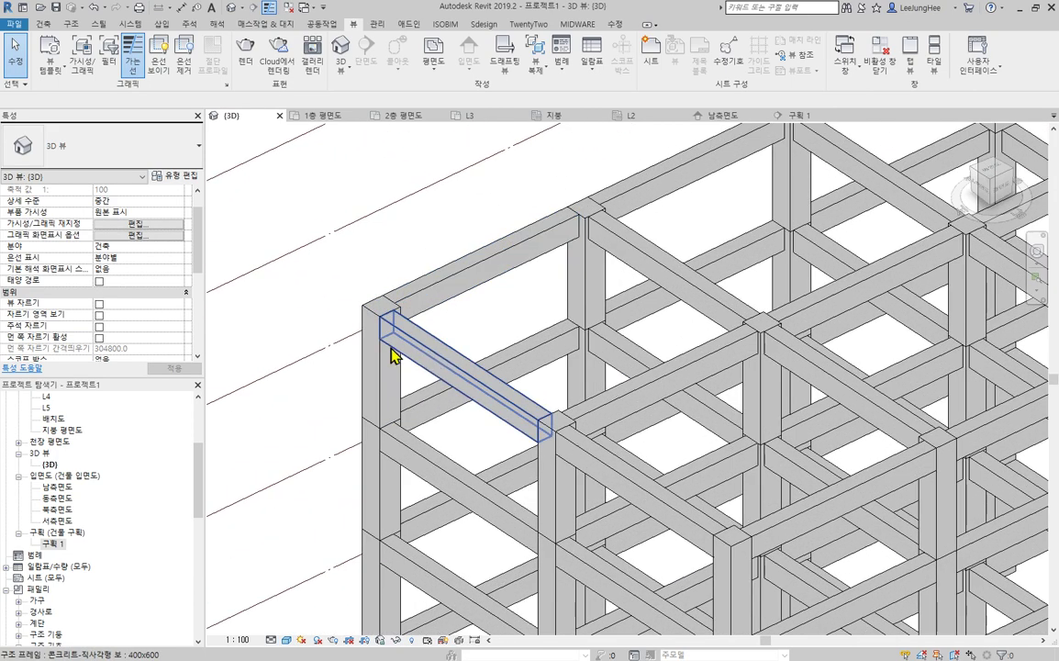
scroll(404, 316, down, 6)
shift+middle_drag(756, 514, 844, 525)
middle_drag(845, 525, 906, 496)
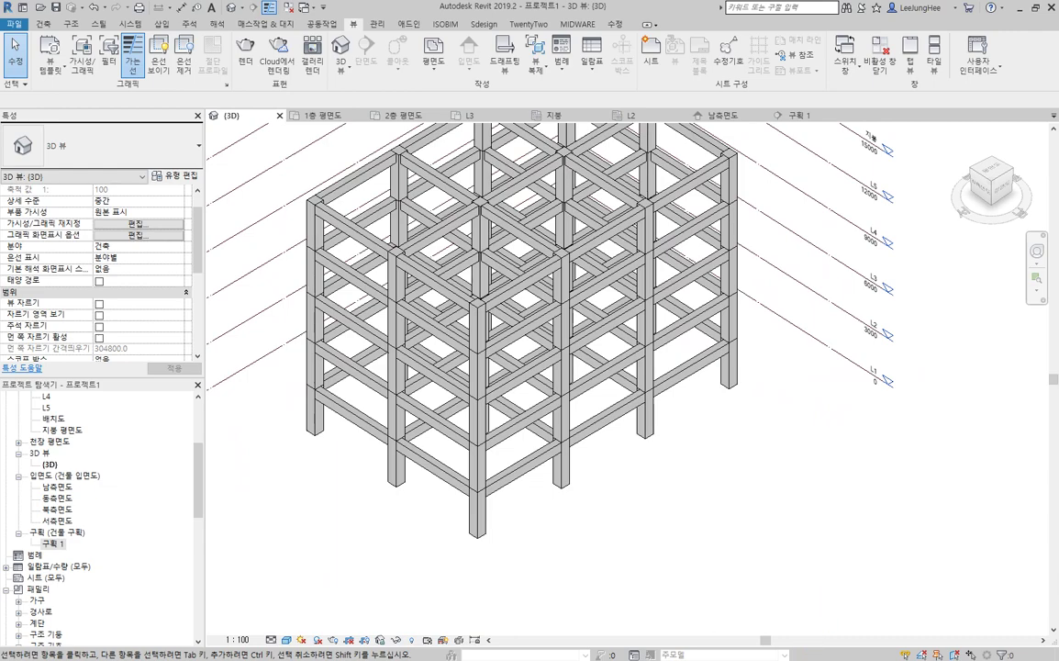
shift+middle_drag(722, 546, 952, 551)
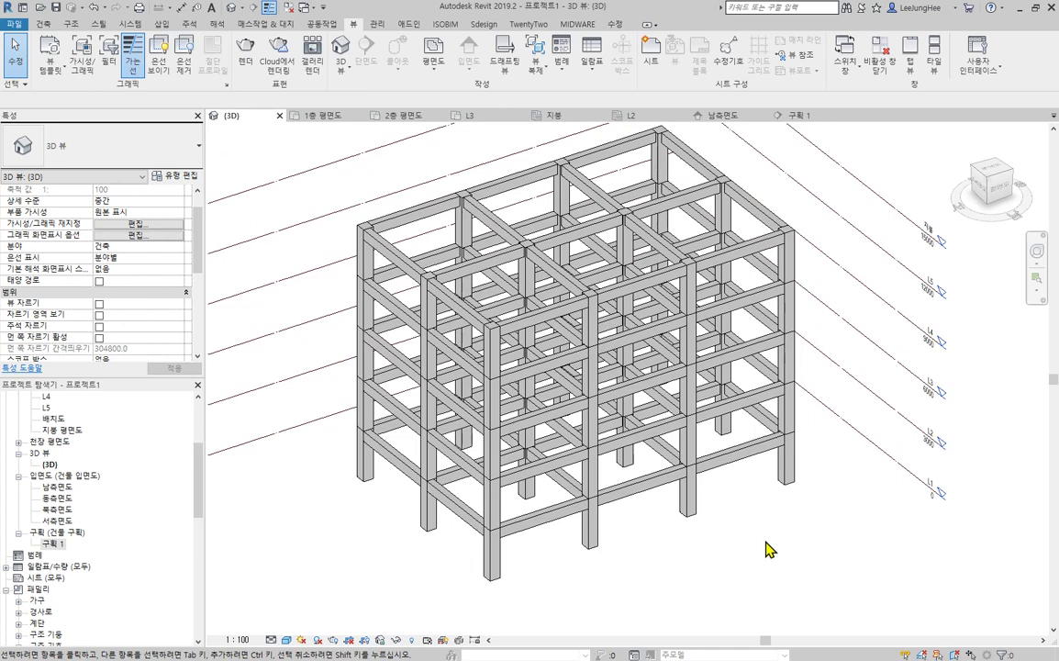
scroll(756, 497, down, 2)
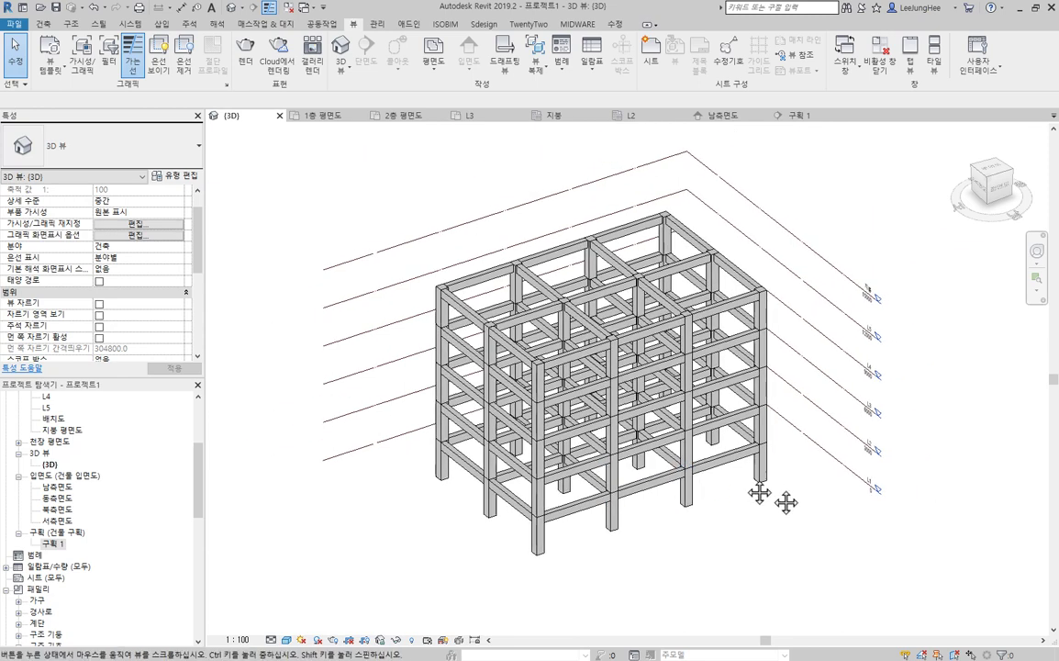
middle_drag(756, 497, 707, 464)
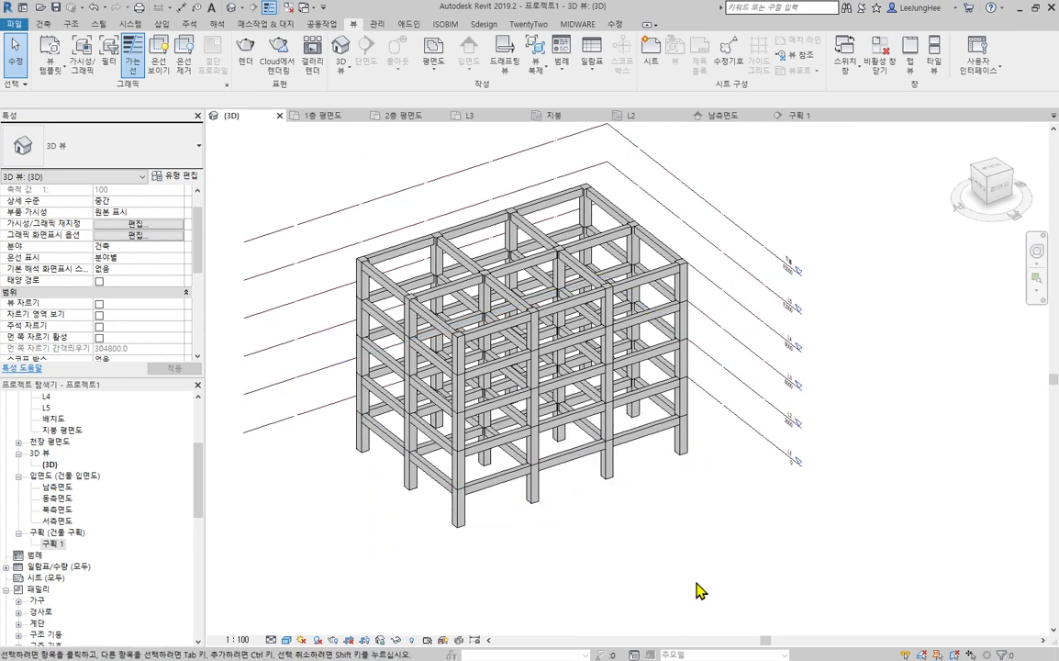
middle_drag(697, 590, 728, 580)
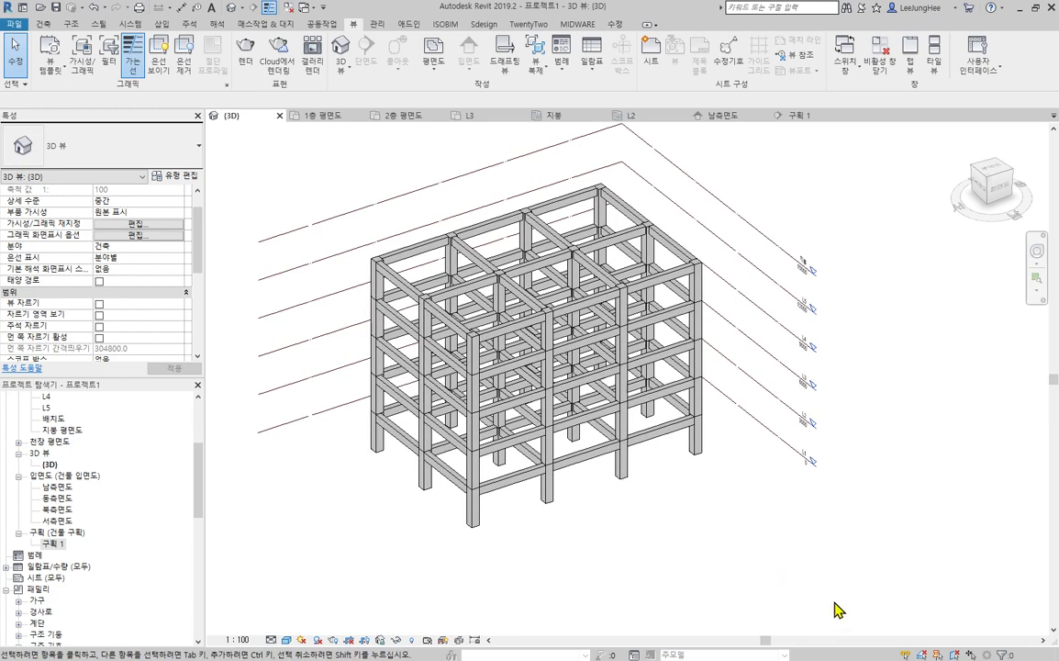
middle_drag(832, 545, 780, 551)
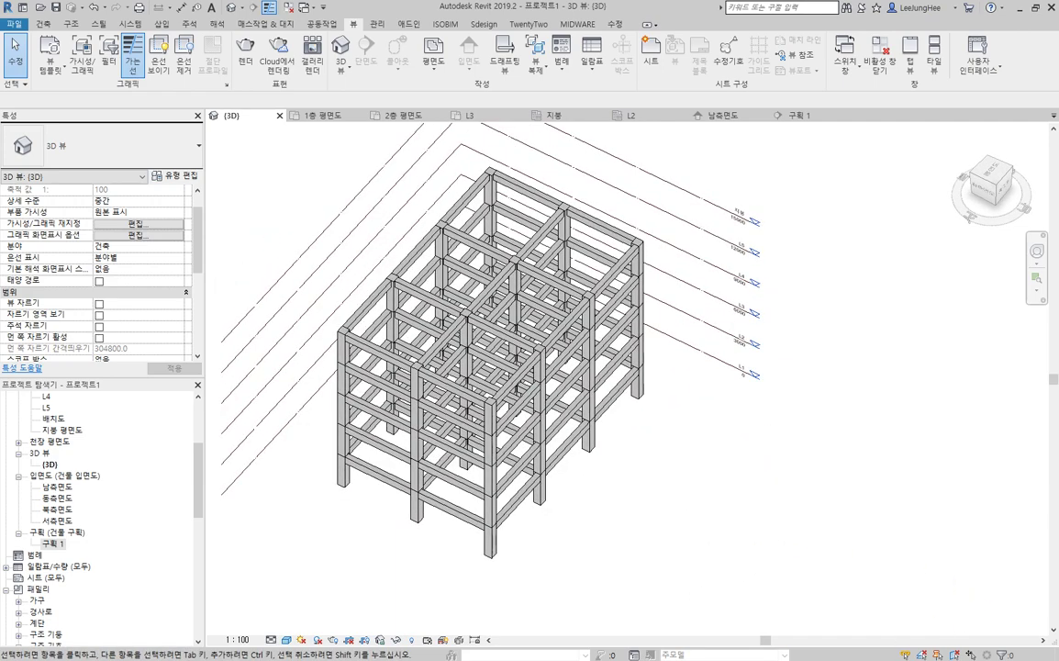